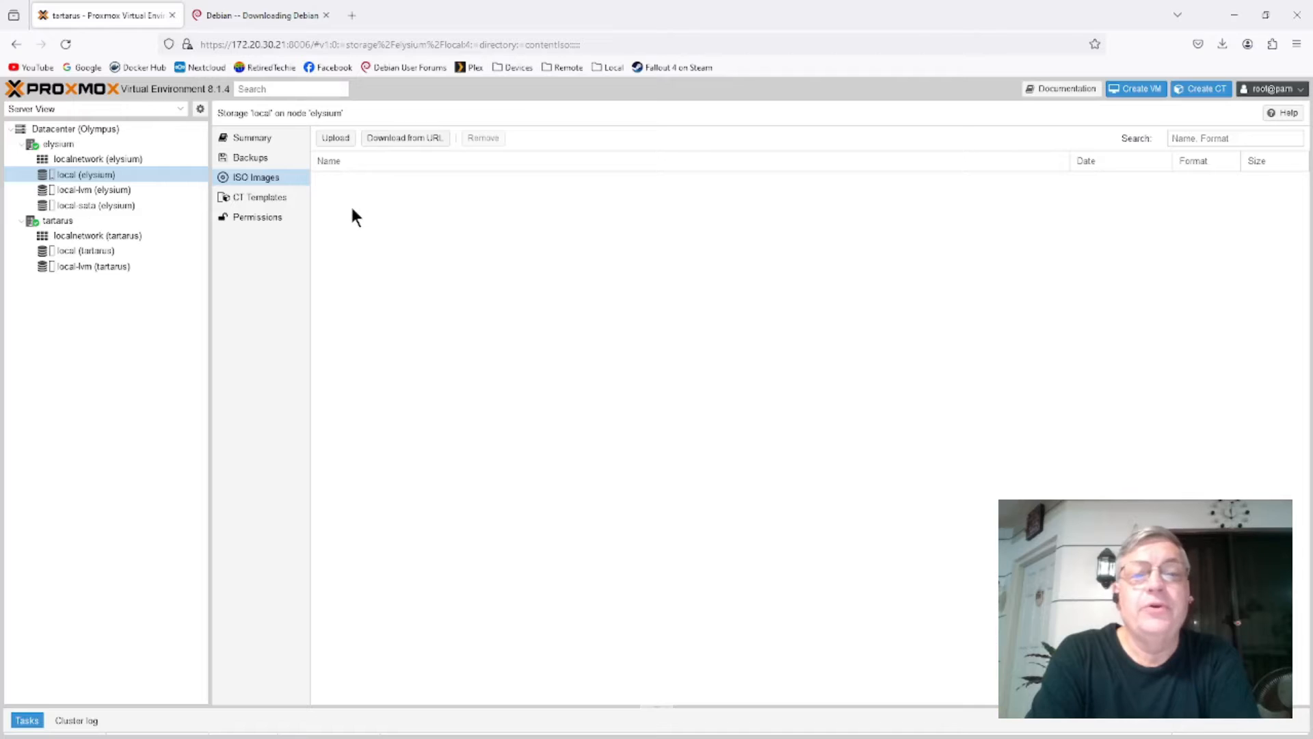
# Start a URL download for elysium's local ISO storage, copy the debian-12.5.0-amd64-netinst.iso link from the browser's running download, and cancel that browser download
pyautogui.click(405, 139)
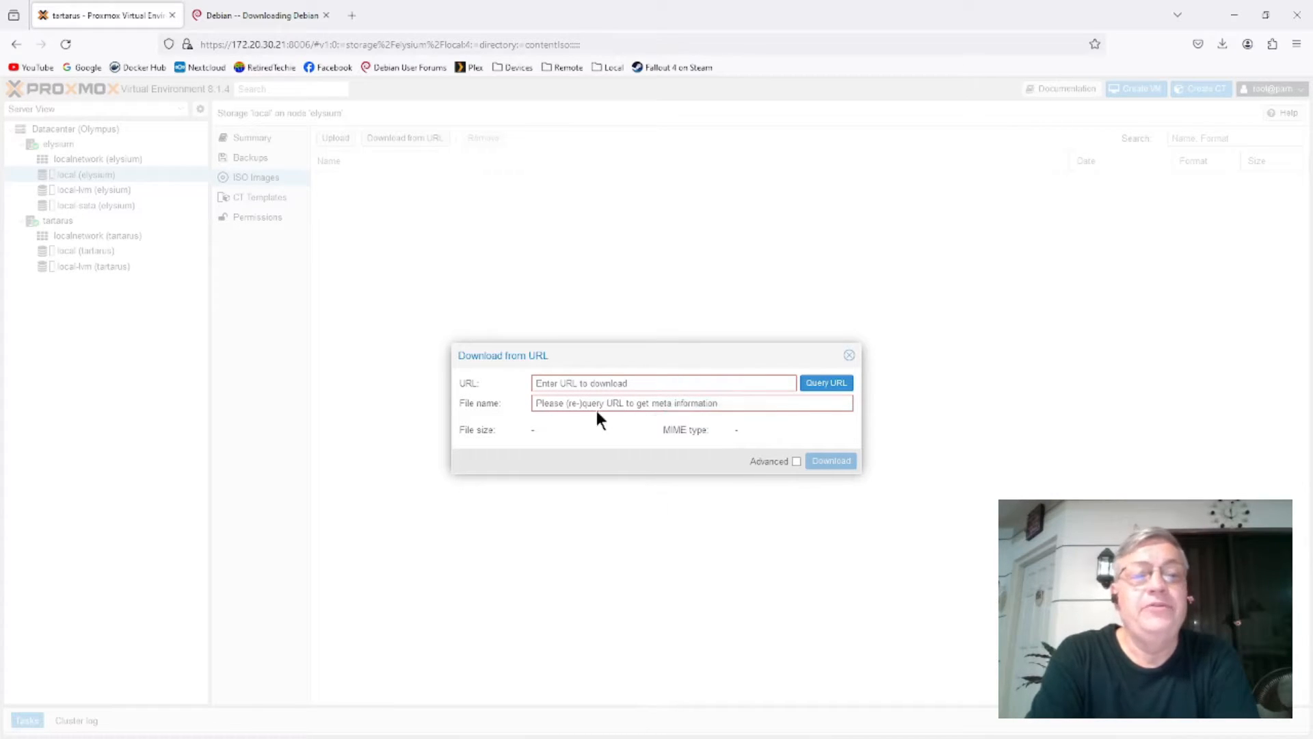
pyautogui.hotkey('ctrl', 'Tab')
pyautogui.click(1222, 43)
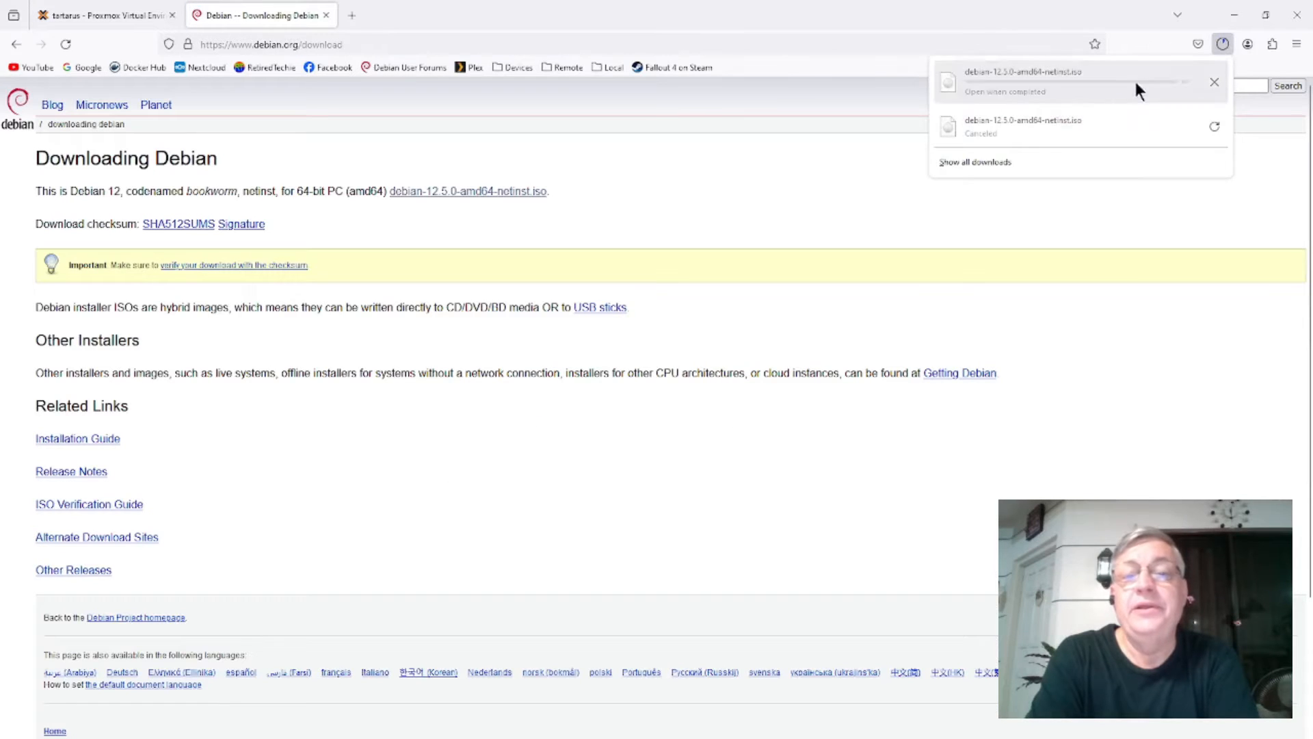
pyautogui.rightClick(1086, 81)
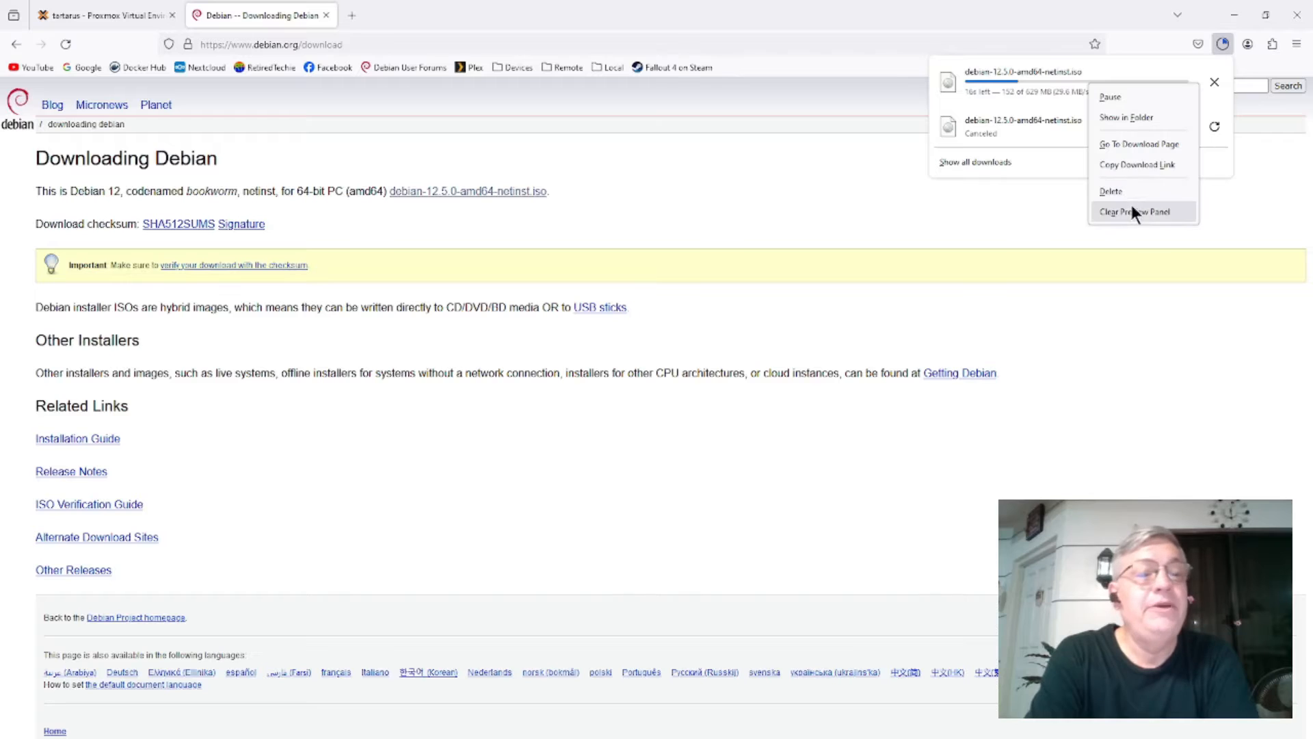
pyautogui.click(1131, 164)
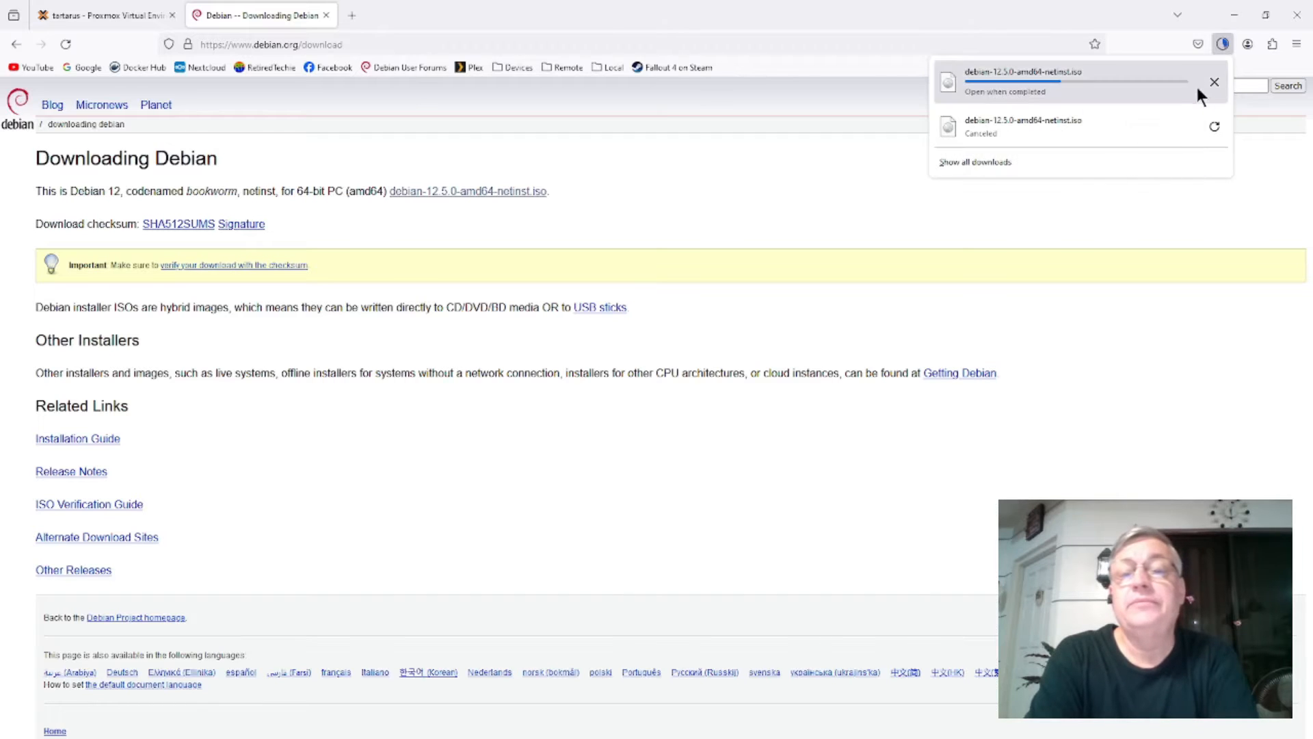
pyautogui.click(1215, 82)
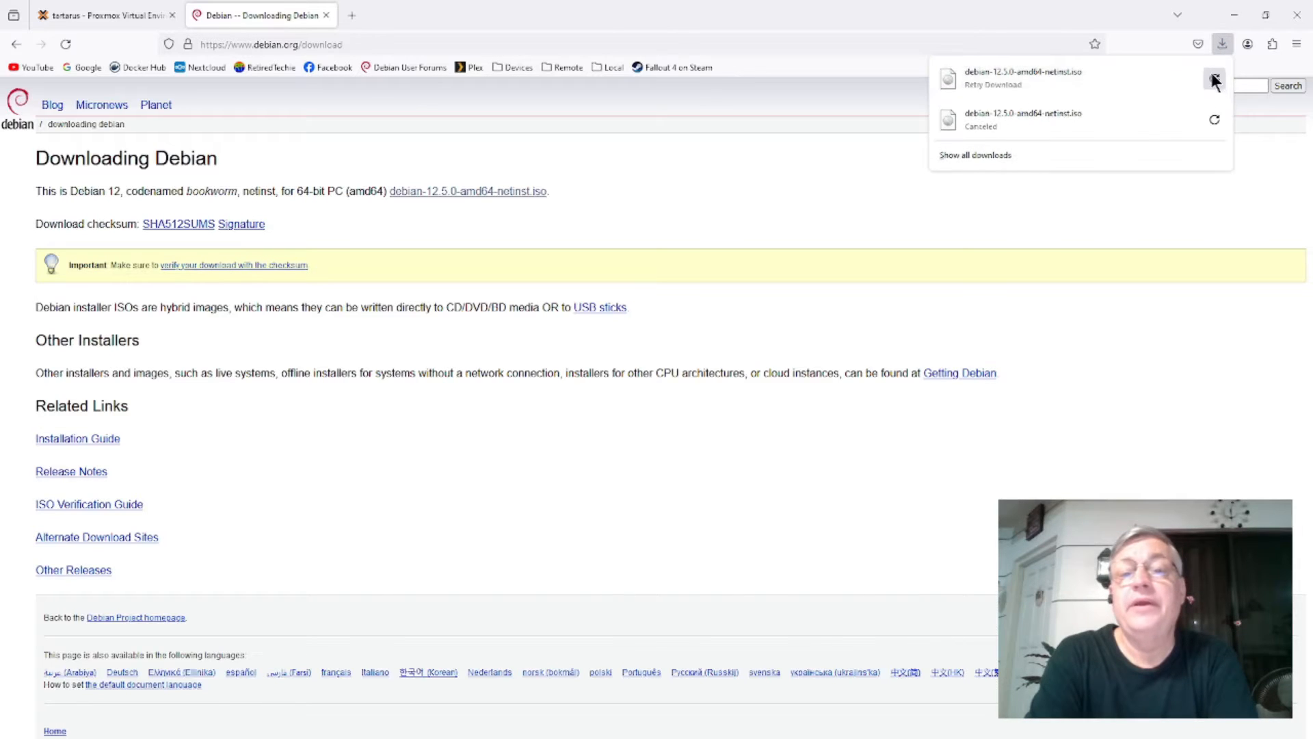
# Back in Proxmox, replace the download URL with the copied debian-12.5.0-amd64-netinst.iso link
pyautogui.click(137, 11)
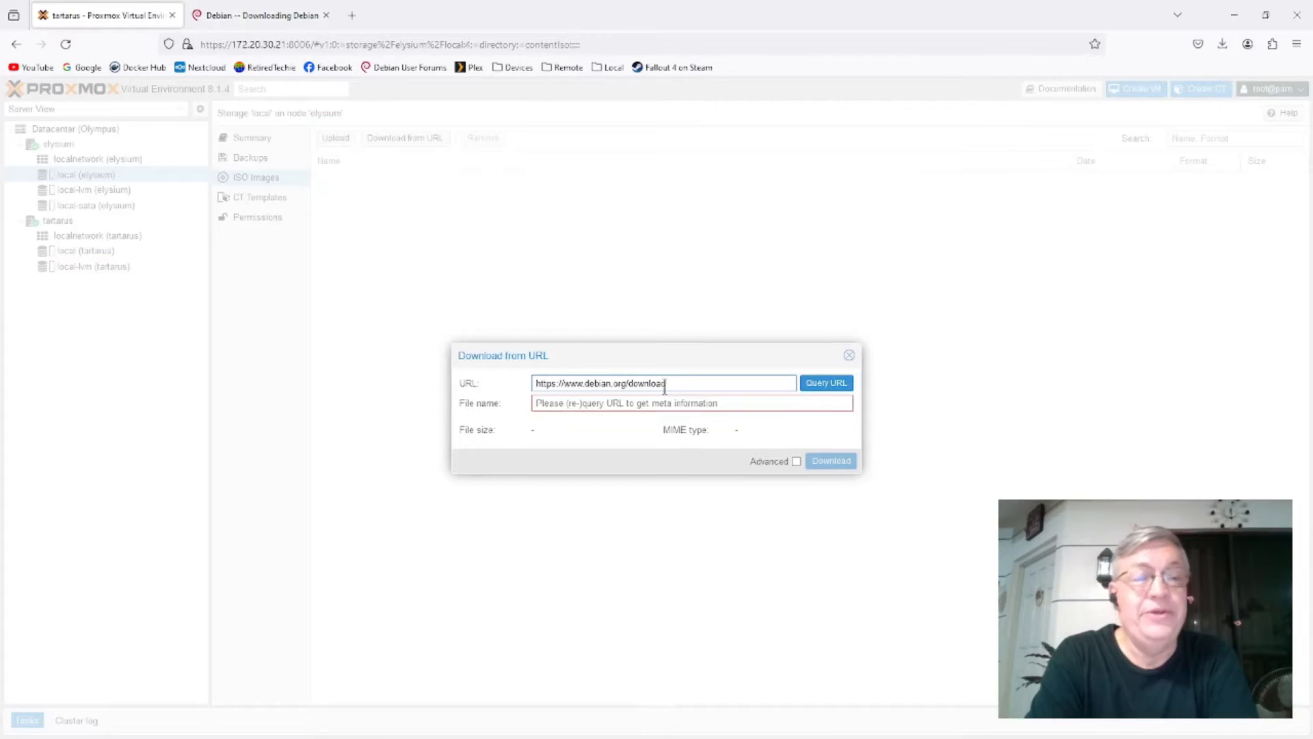
pyautogui.moveTo(667, 383); pyautogui.dragTo(497, 378)
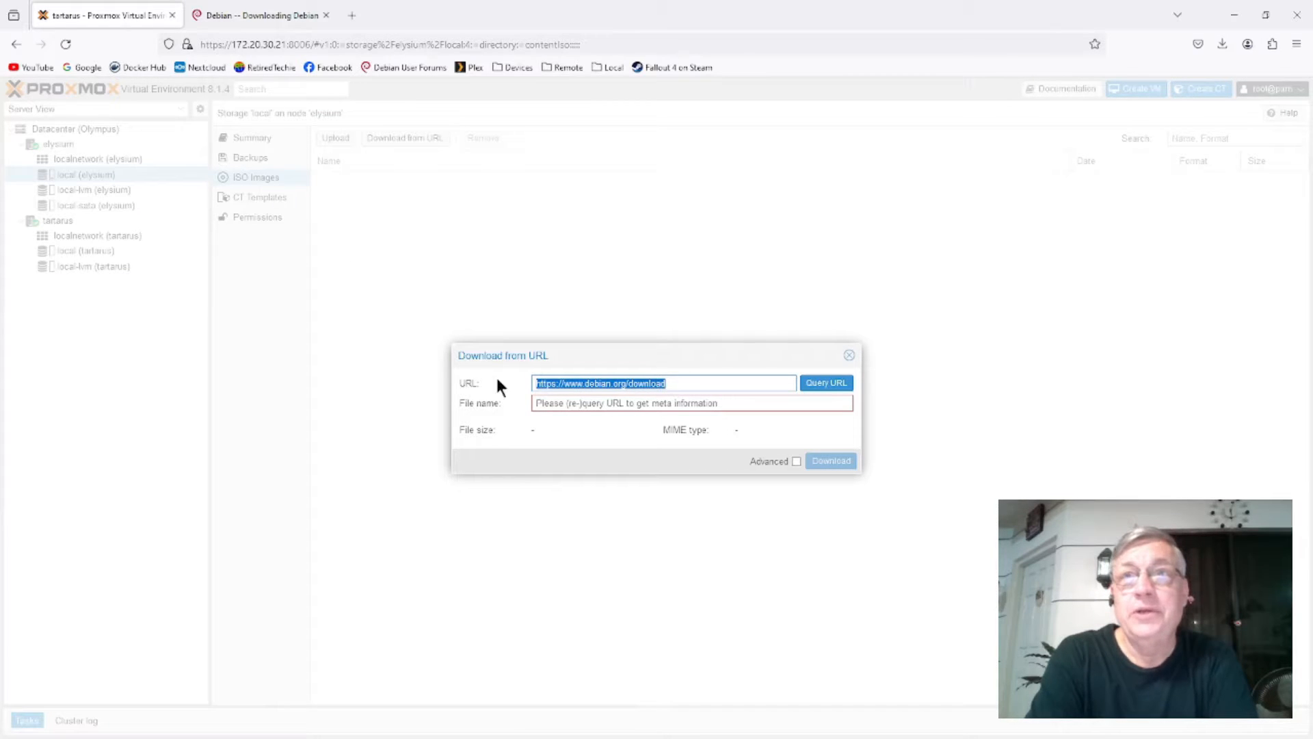
pyautogui.hotkey('ctrl', 'v')
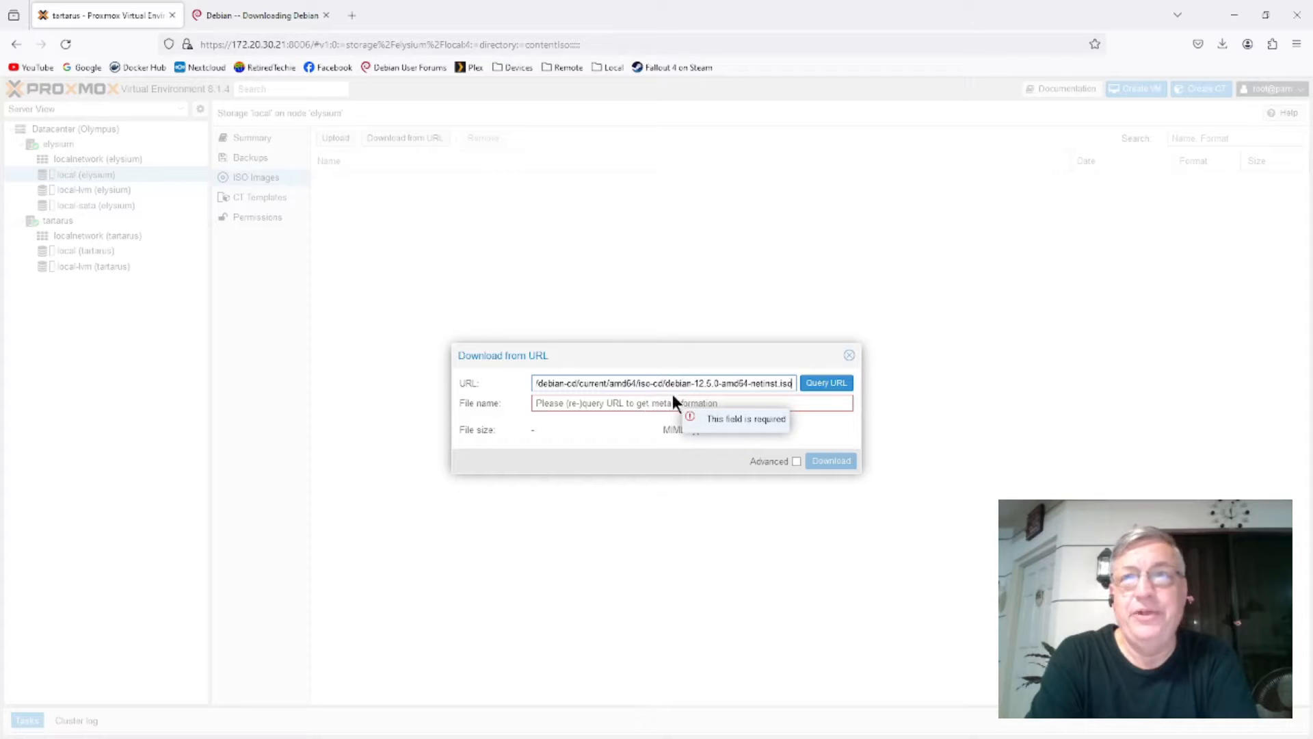
pyautogui.moveTo(665, 381); pyautogui.dragTo(805, 376)
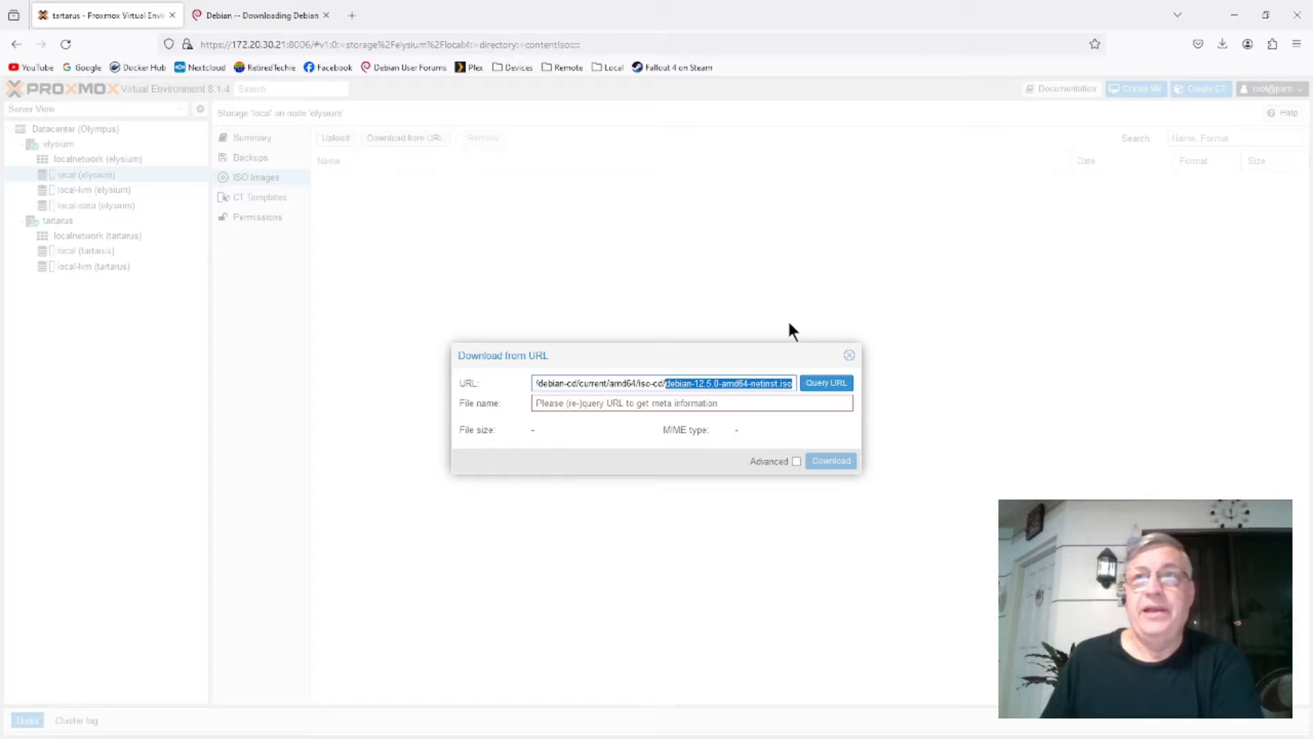
pyautogui.press('BackSpace')
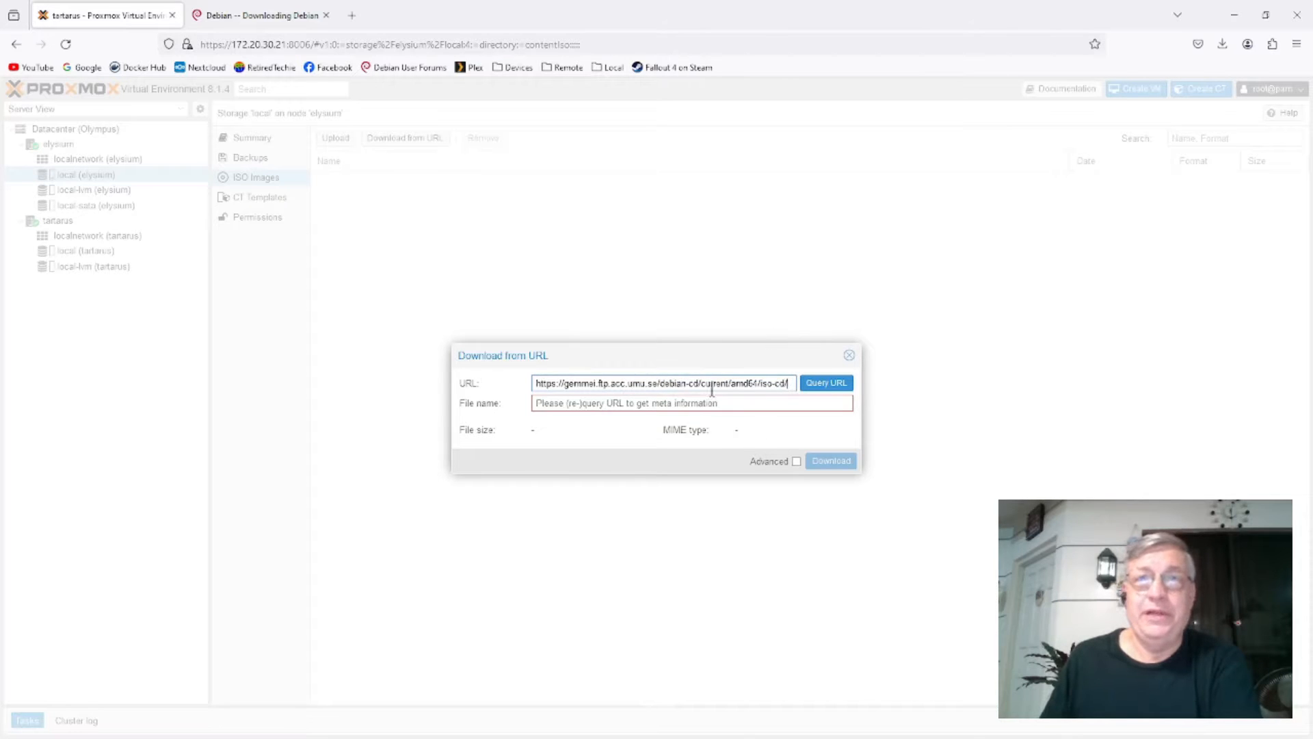
# Query the URL and download debian-12.5.0-amd64-netinst.iso to elysium's local storage, reviewing the task output before closing it
pyautogui.click(833, 383)
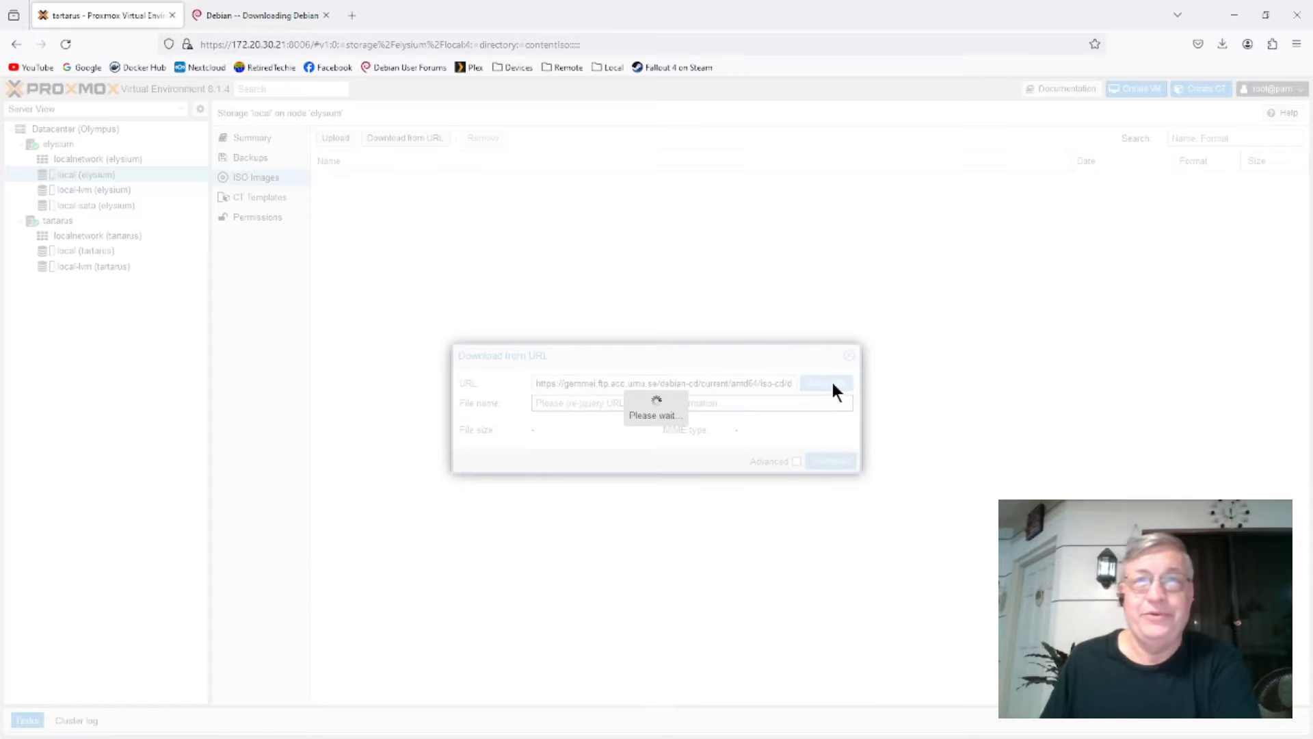
pyautogui.click(689, 403)
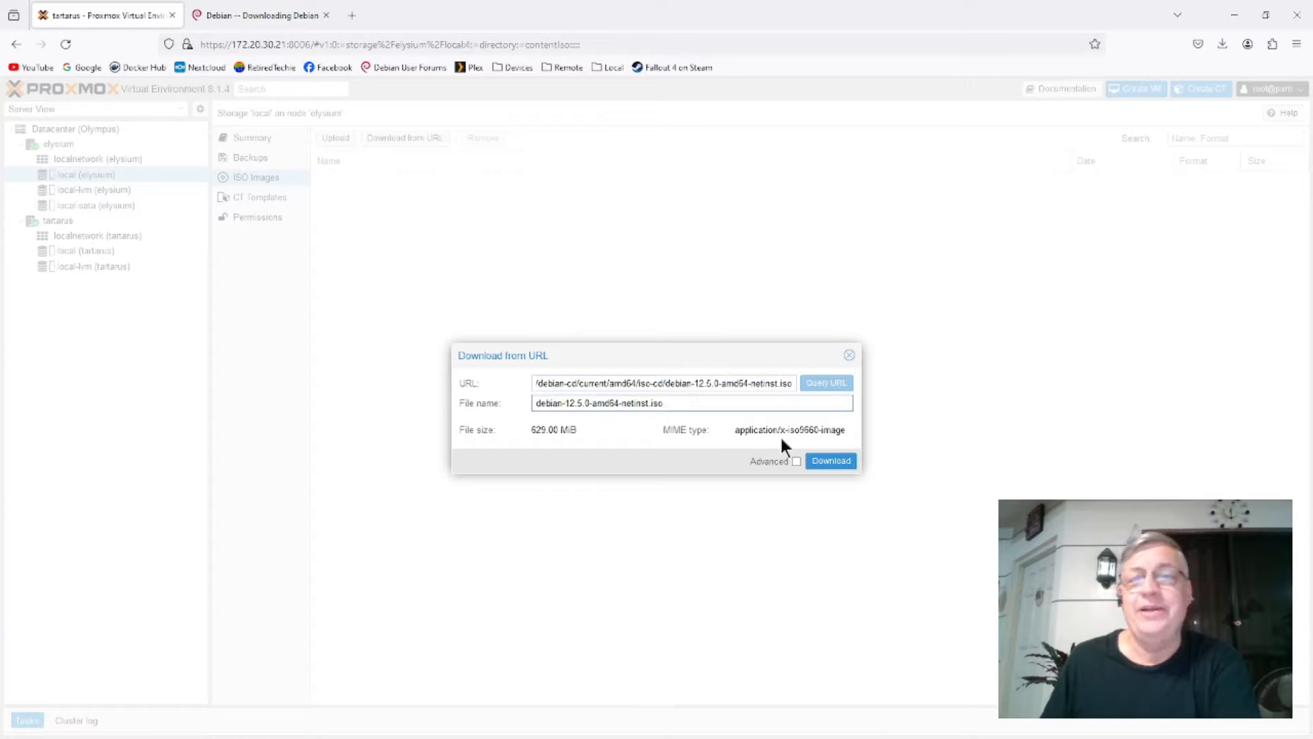
pyautogui.click(840, 460)
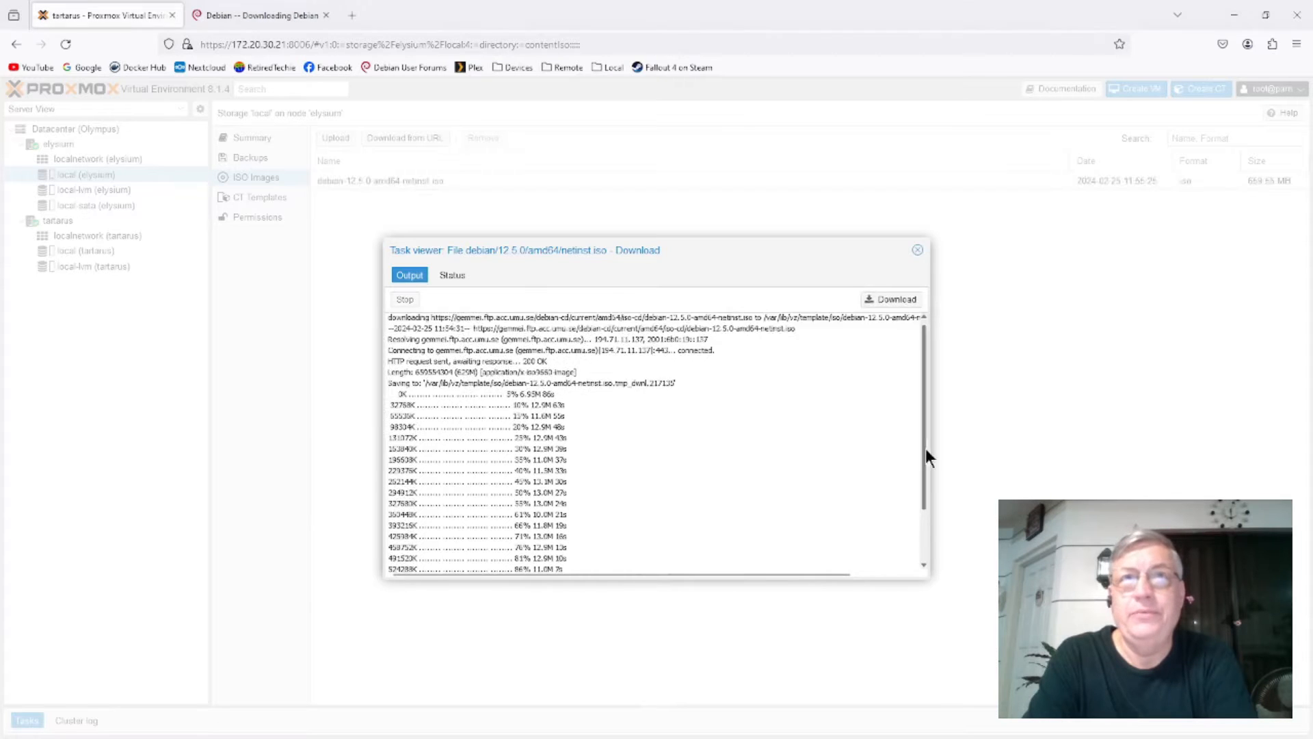
pyautogui.moveTo(926, 478); pyautogui.dragTo(927, 417)
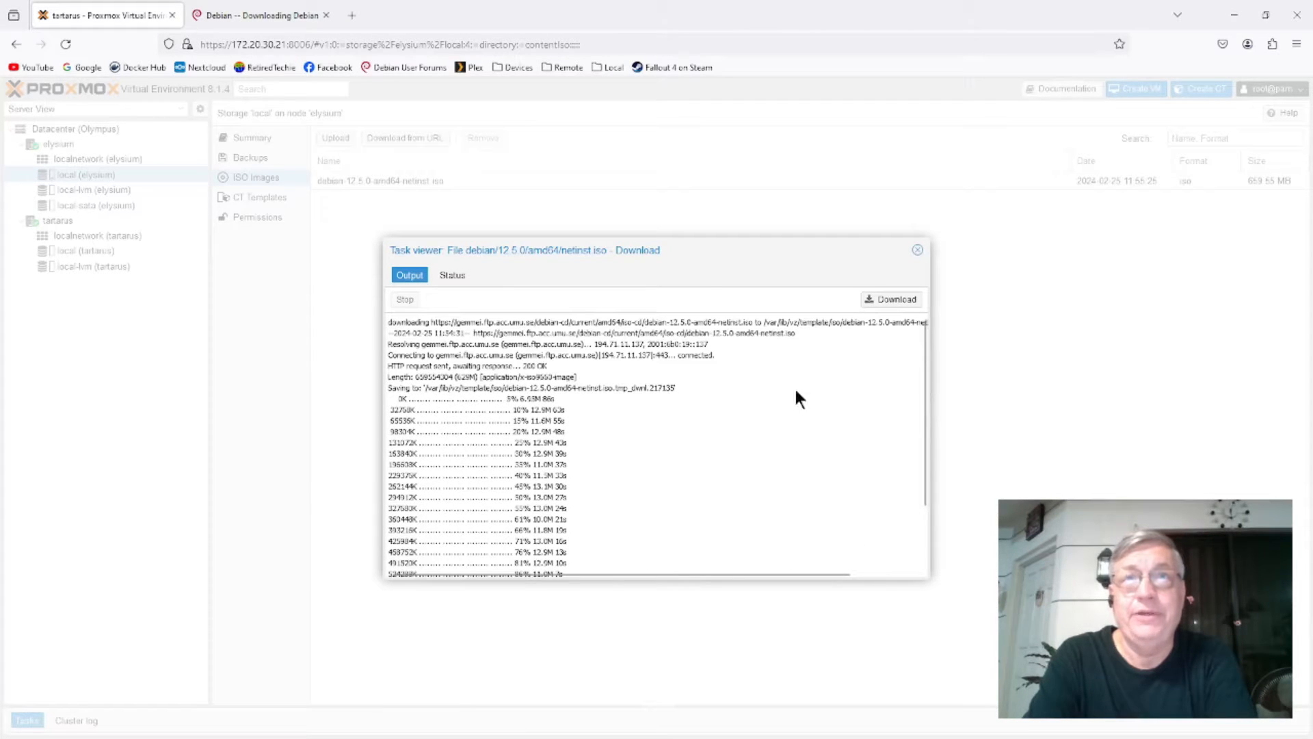
pyautogui.scroll(-3, 752, 424)
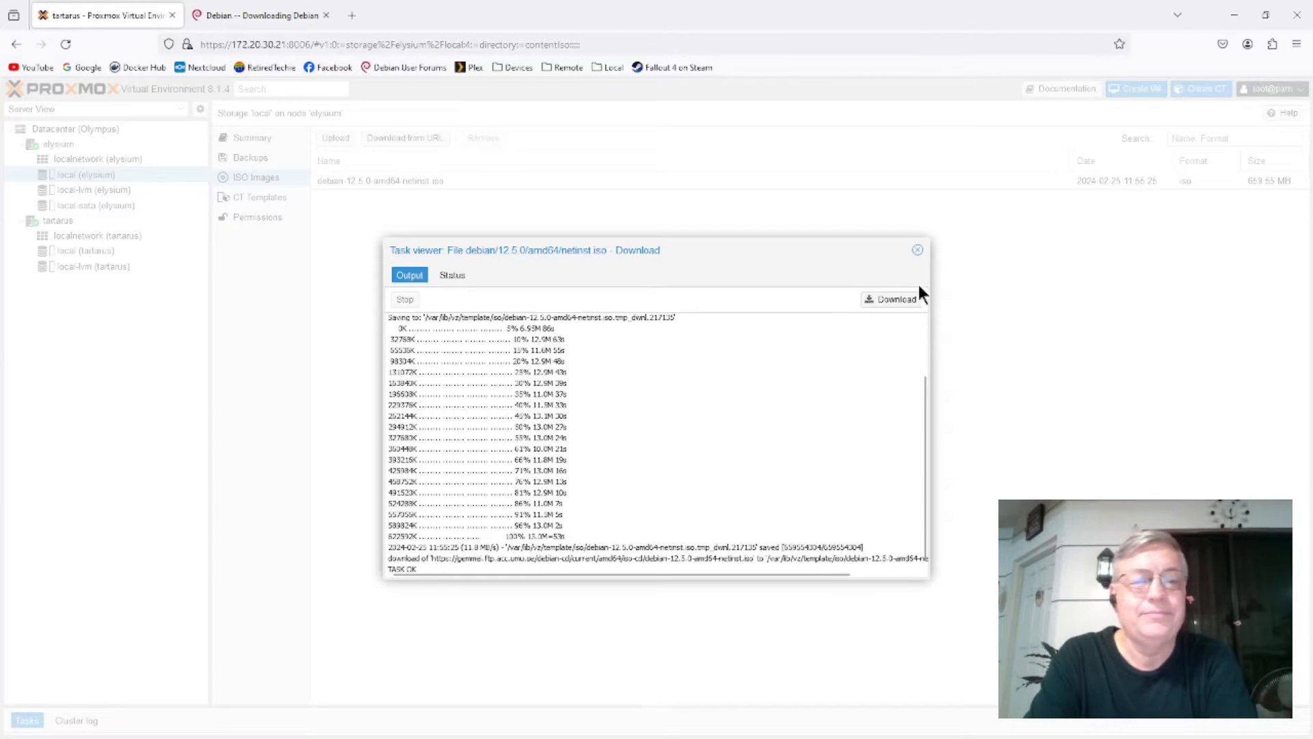
pyautogui.click(917, 250)
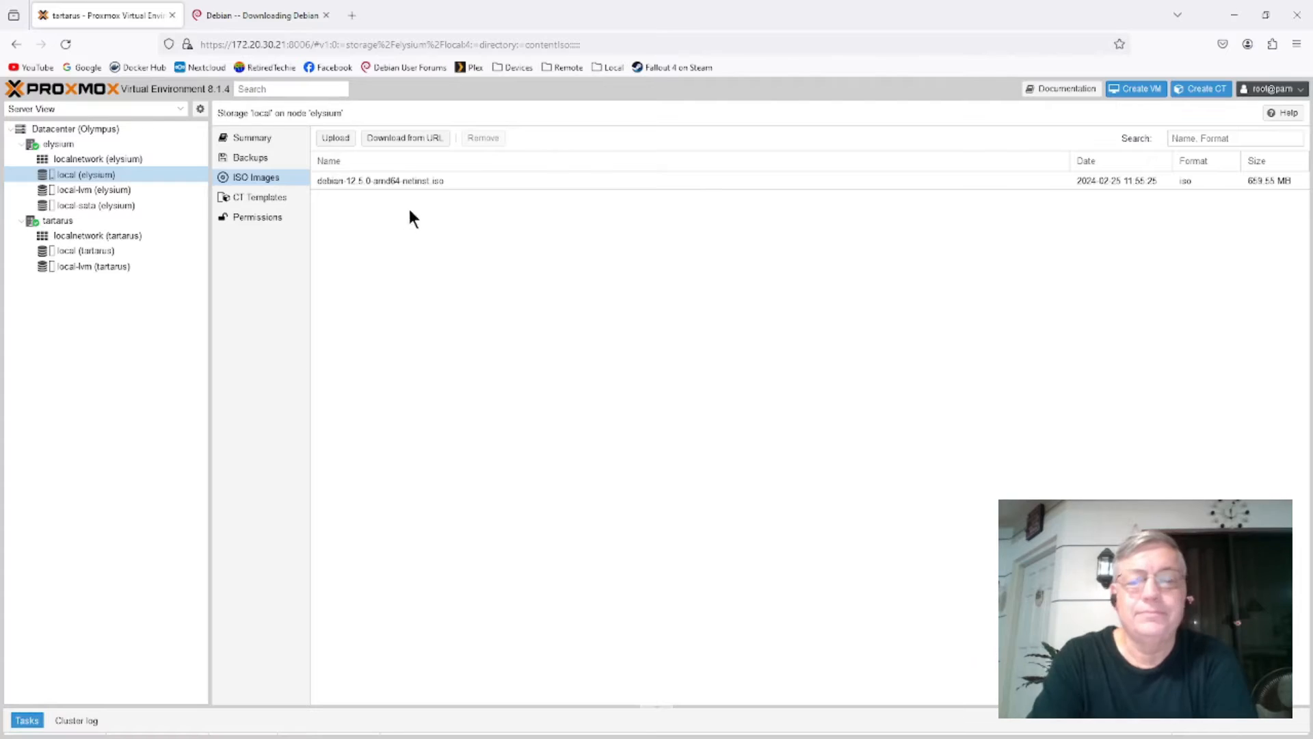
pyautogui.click(403, 180)
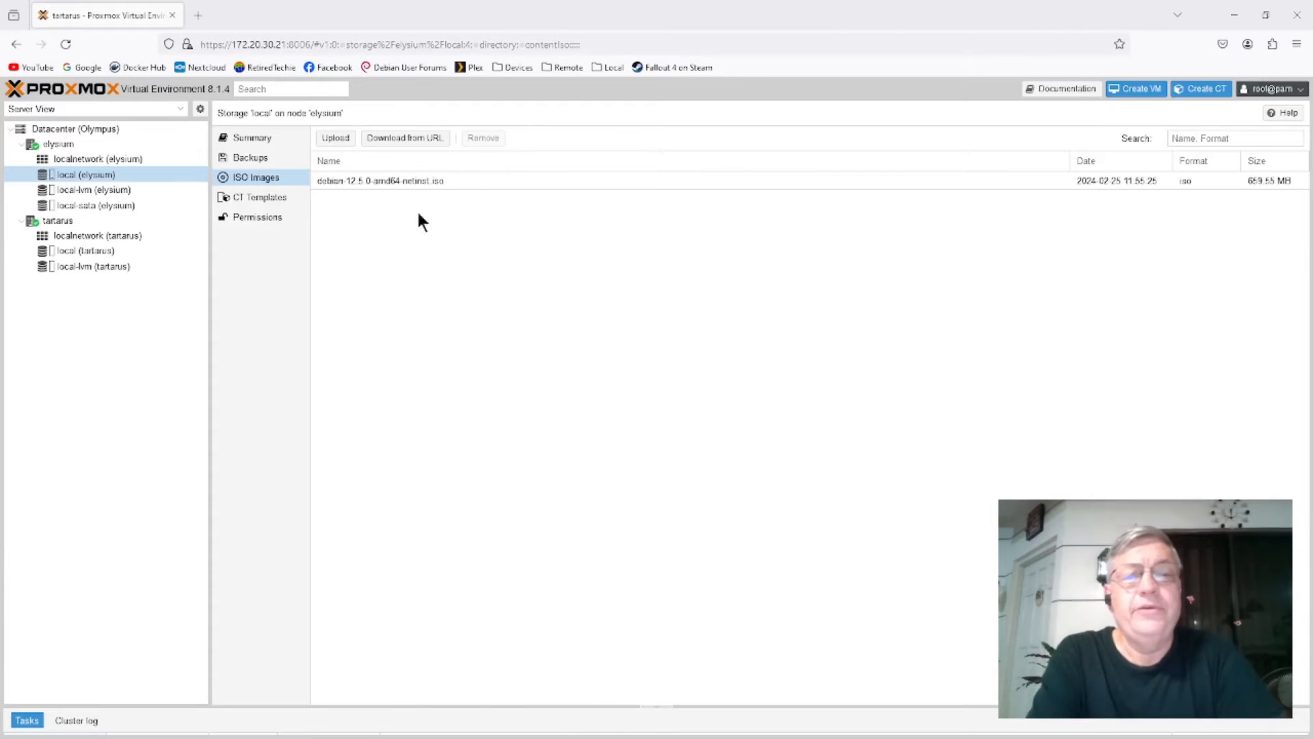
# Find the Debian container templates and download debian-12-standard version 12.2-1 to elysium's local storage
pyautogui.click(256, 197)
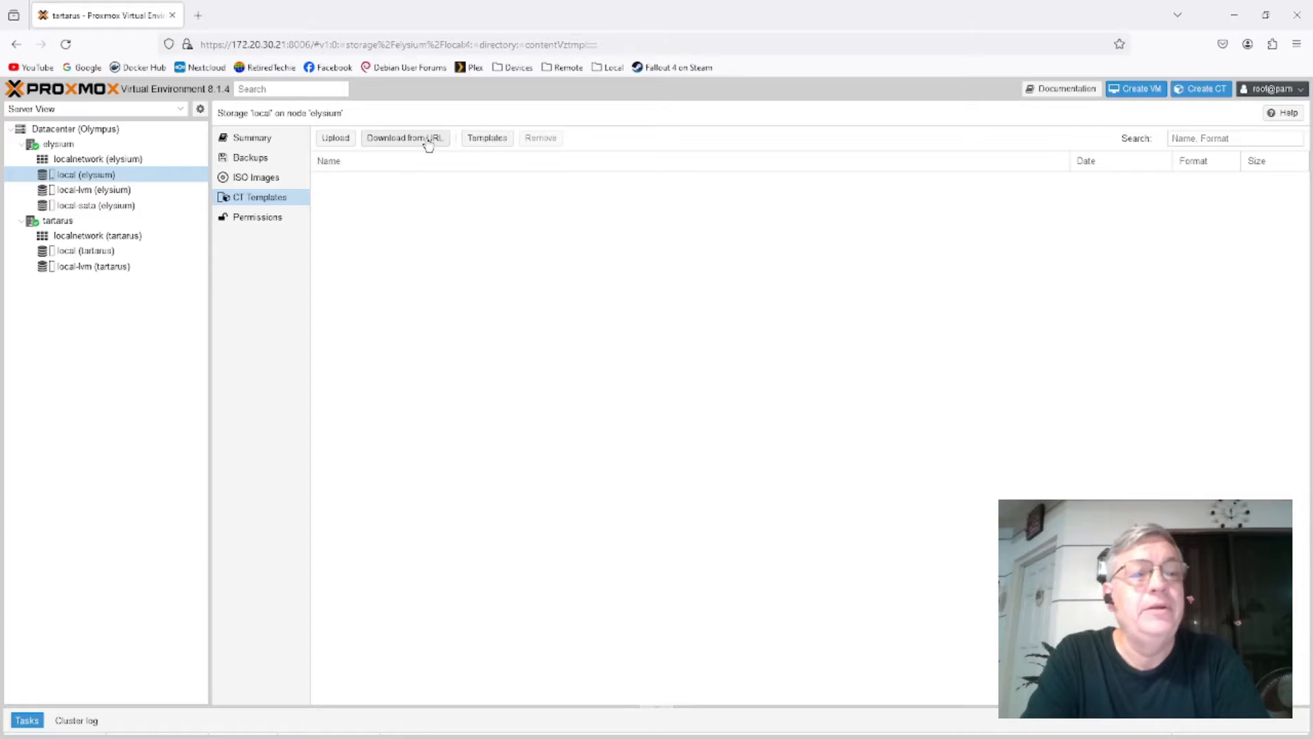
pyautogui.click(487, 139)
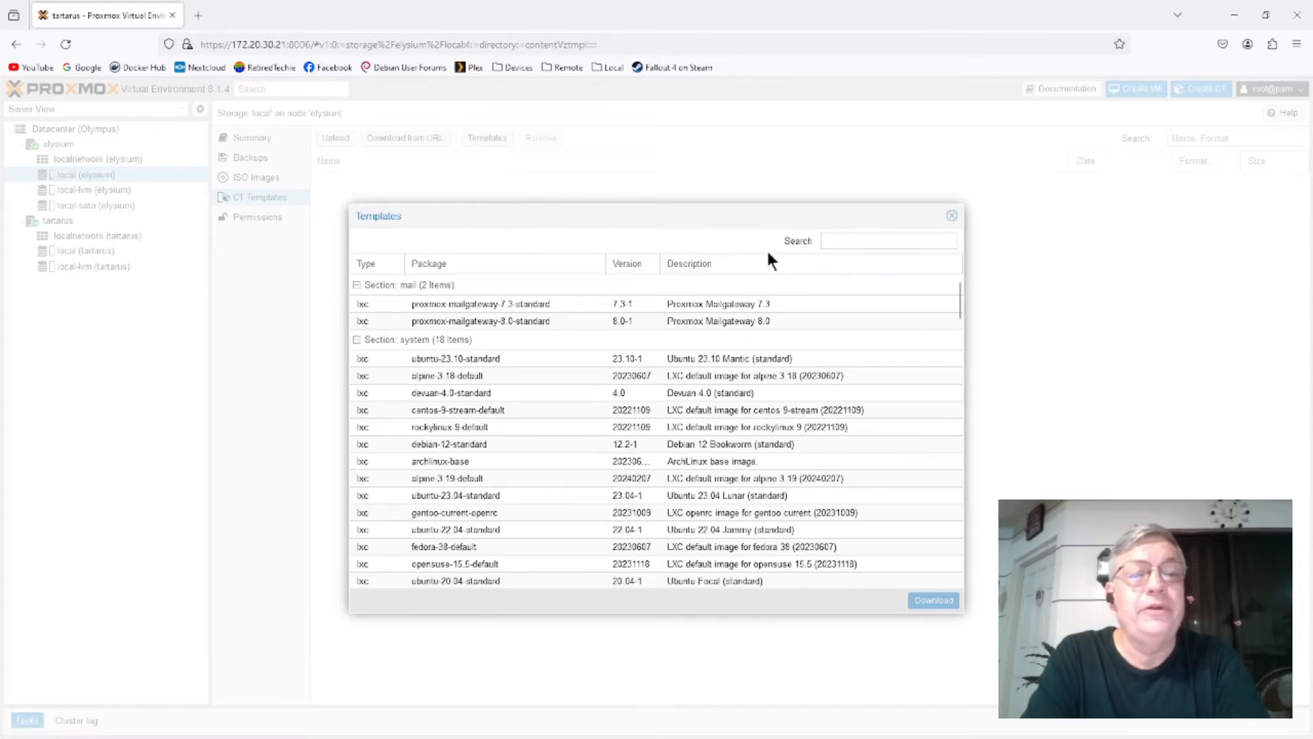
pyautogui.click(838, 241)
pyautogui.write('d')
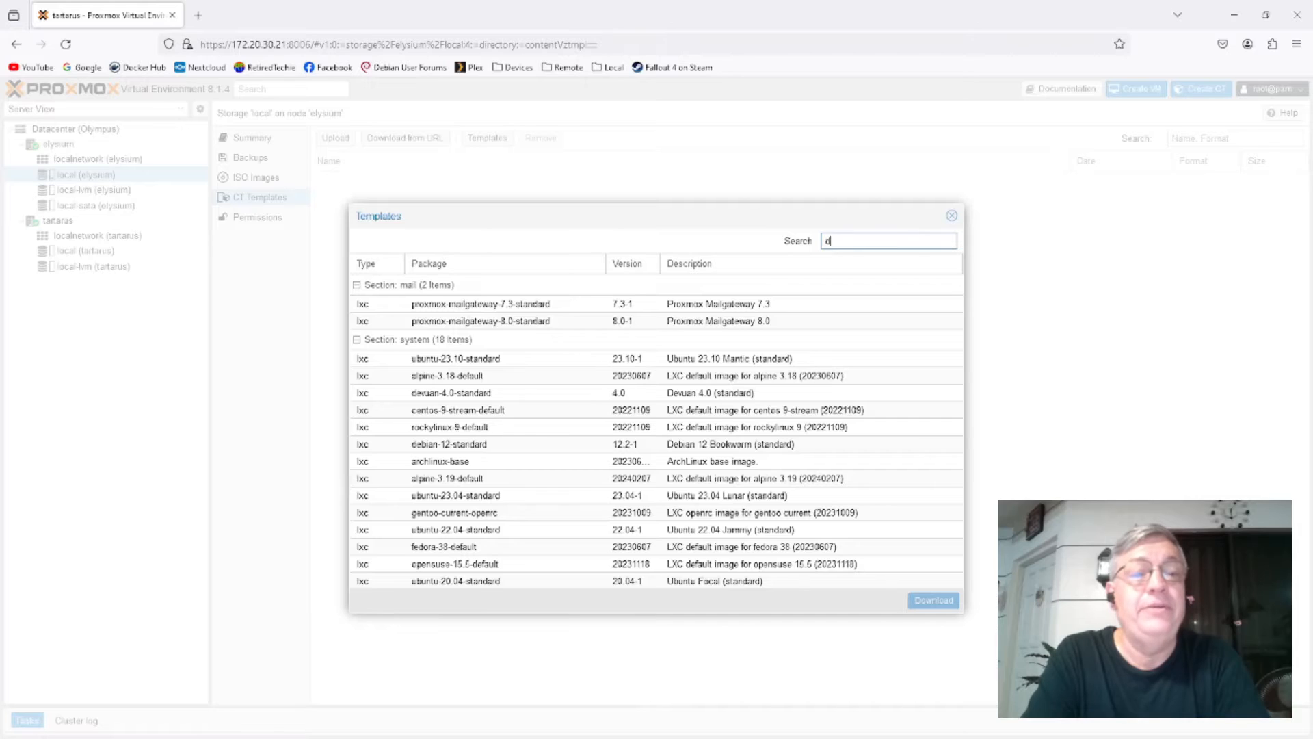
pyautogui.write('ebian')
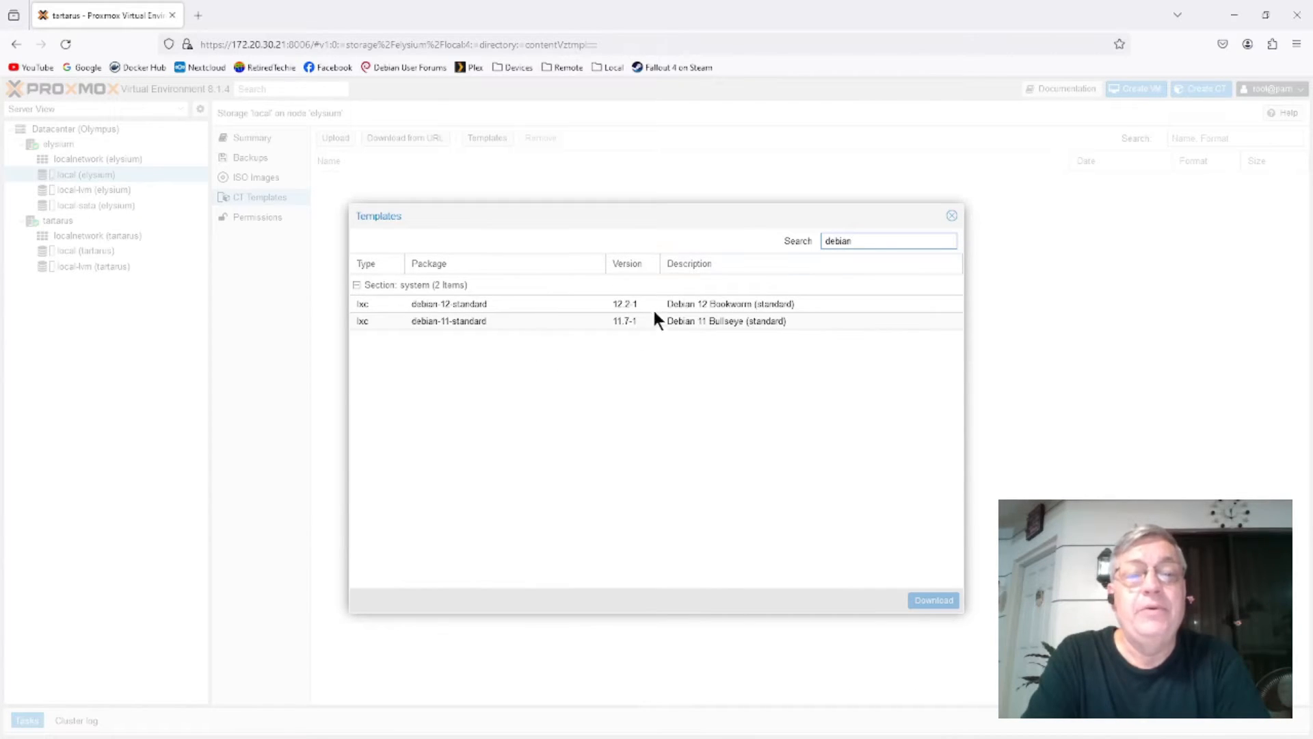
pyautogui.click(498, 303)
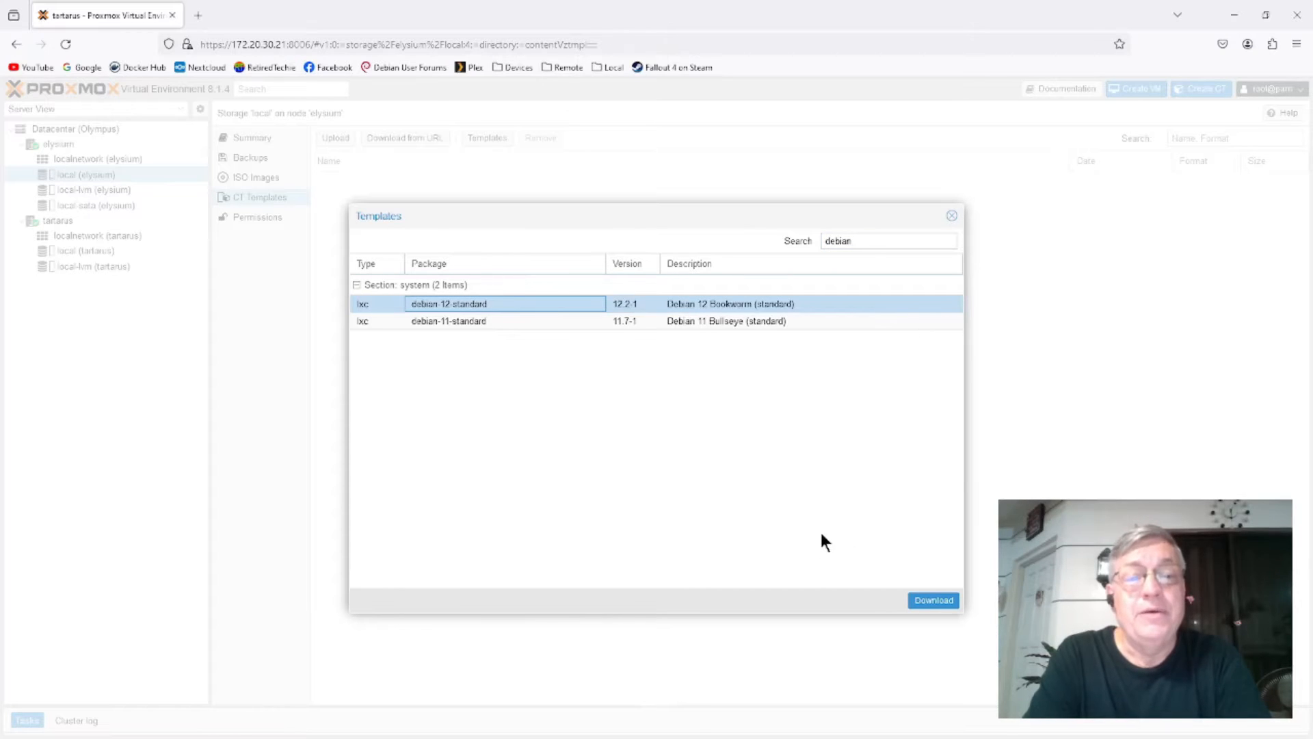
pyautogui.click(921, 607)
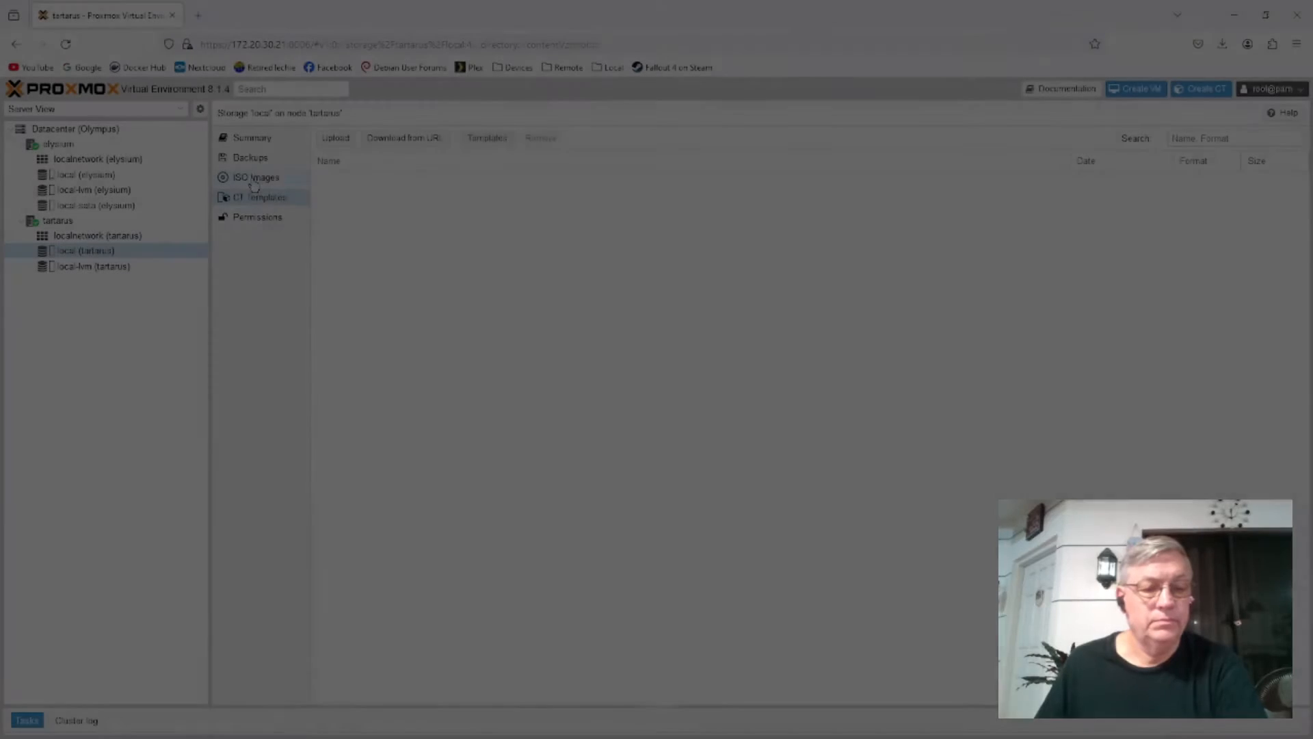
# Download debian-12.5.0-amd64-netinst.iso to tartarus's local ISO storage from its Debian mirror URL and close the task output
pyautogui.click(246, 177)
pyautogui.click(404, 137)
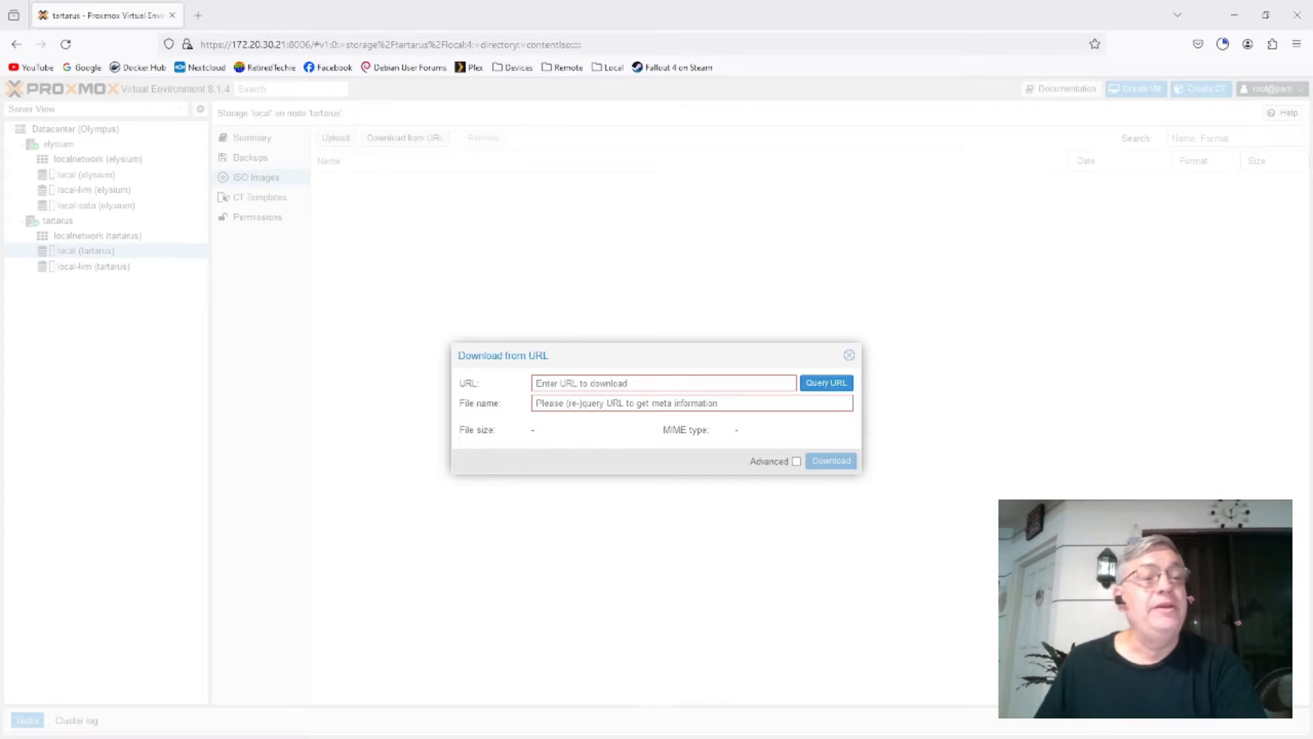
pyautogui.click(588, 381)
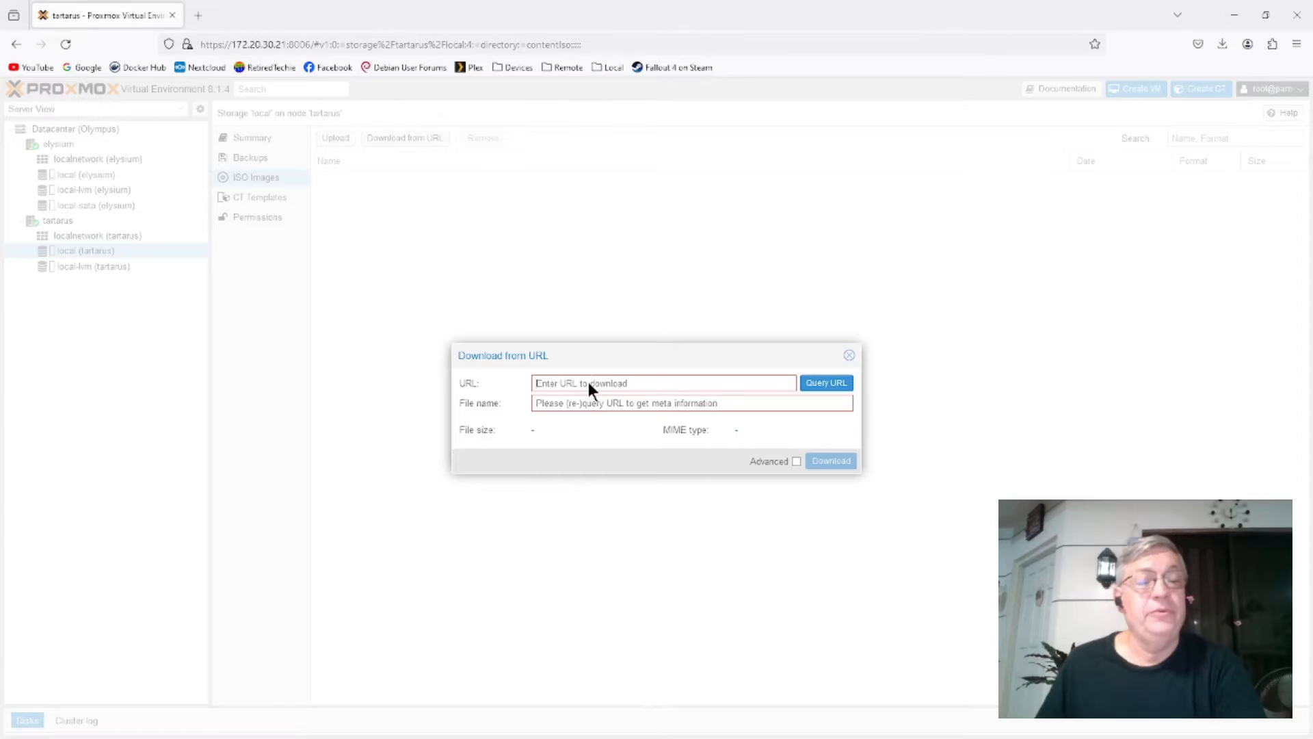
pyautogui.write('https://cdimage.debian.org/debian-cd/current/amd64/iso-cd/debian-12.5.0-amd64-netinst.iso')
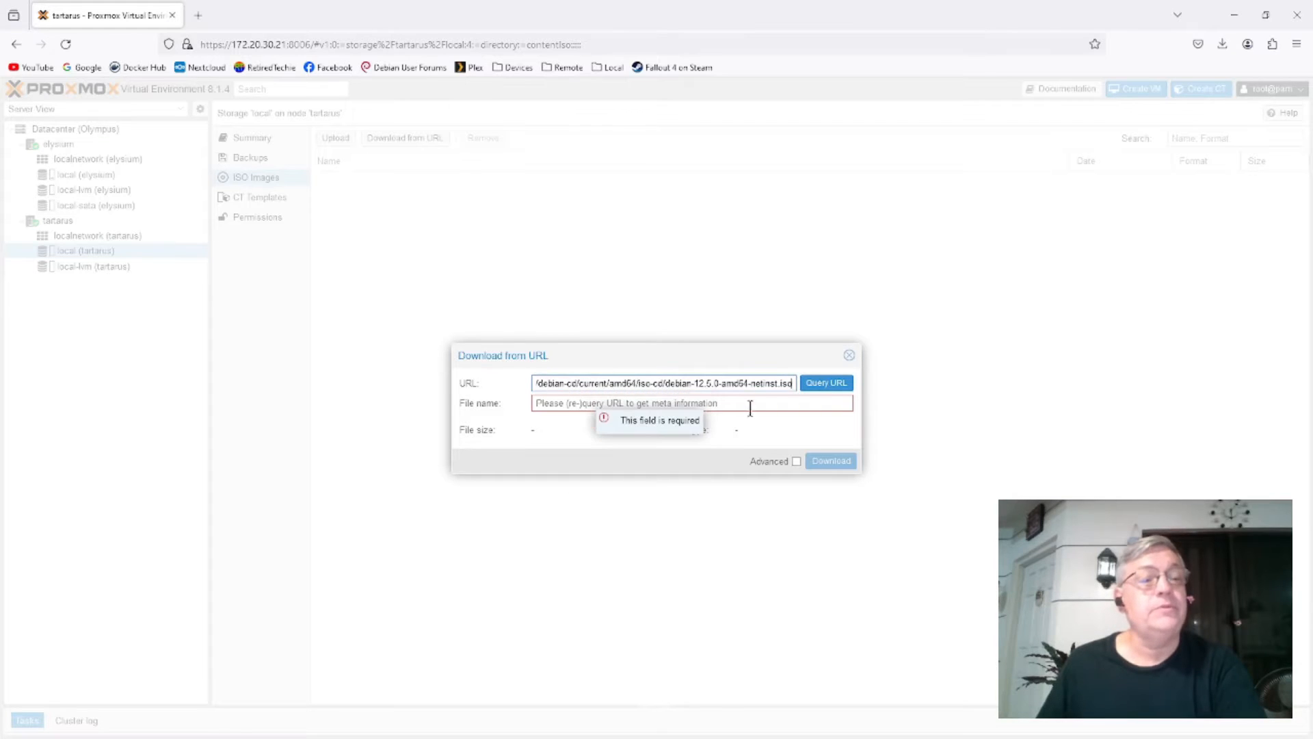
pyautogui.click(830, 384)
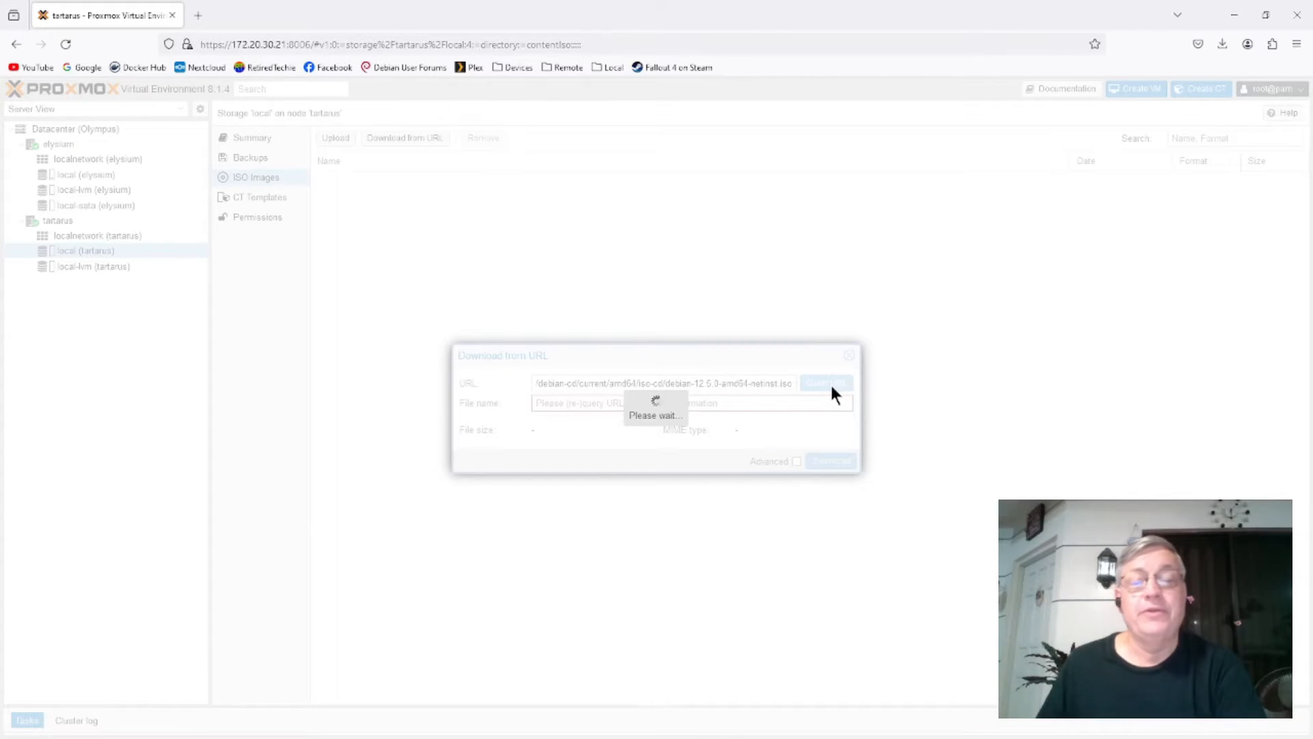
pyautogui.click(832, 462)
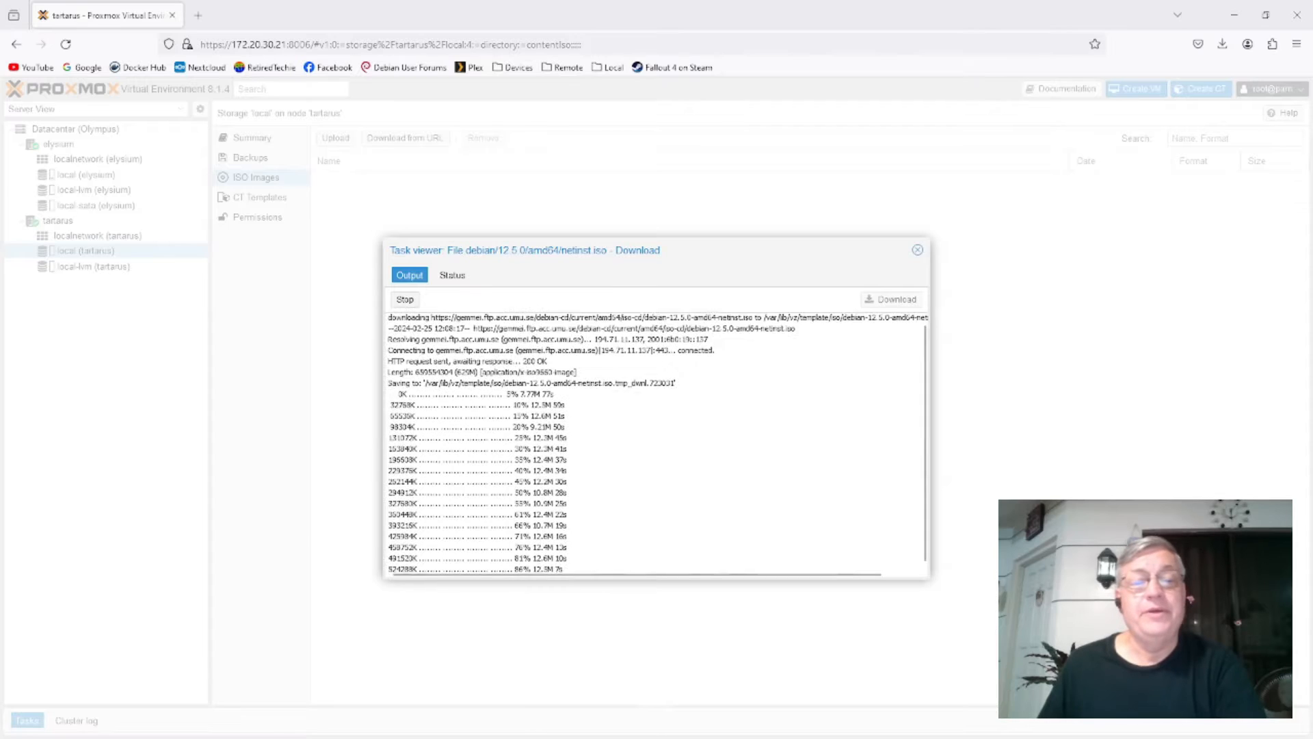
pyautogui.click(918, 251)
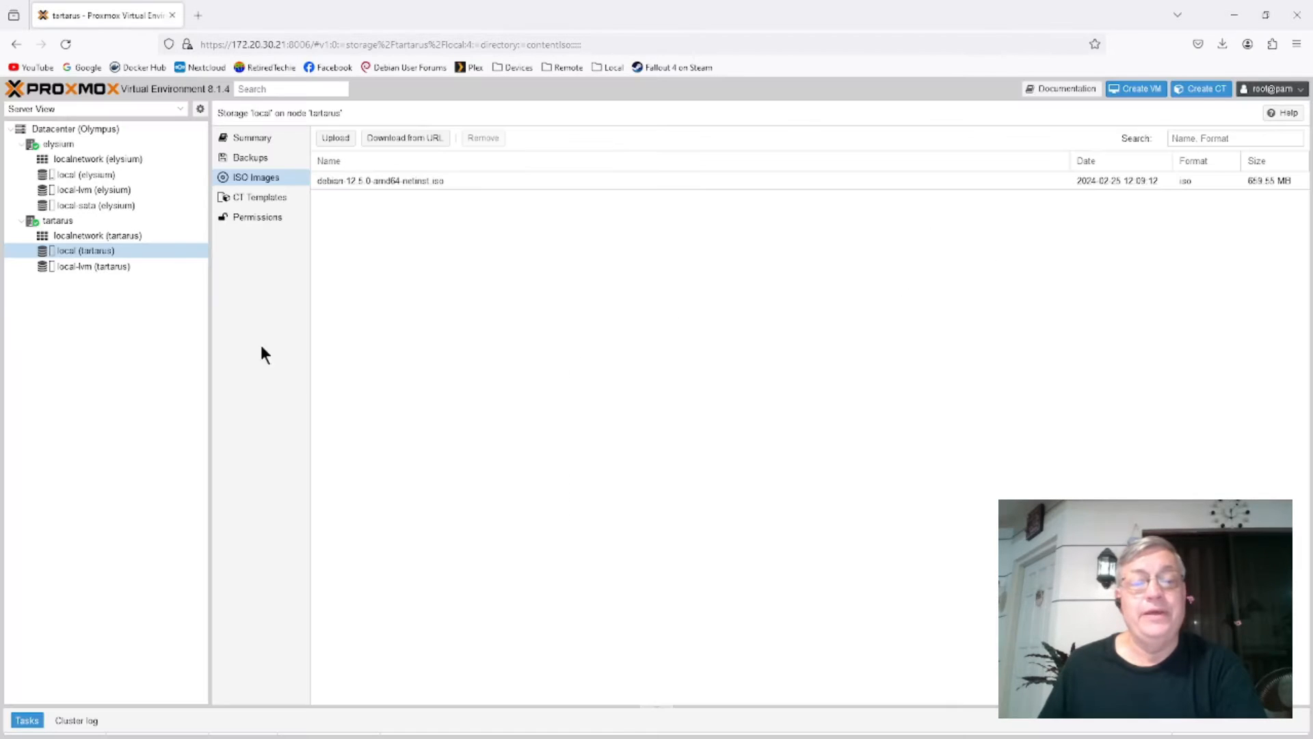
# Find the Debian container templates and download debian-12-standard version 12.2-1 to tartarus's local storage
pyautogui.click(240, 200)
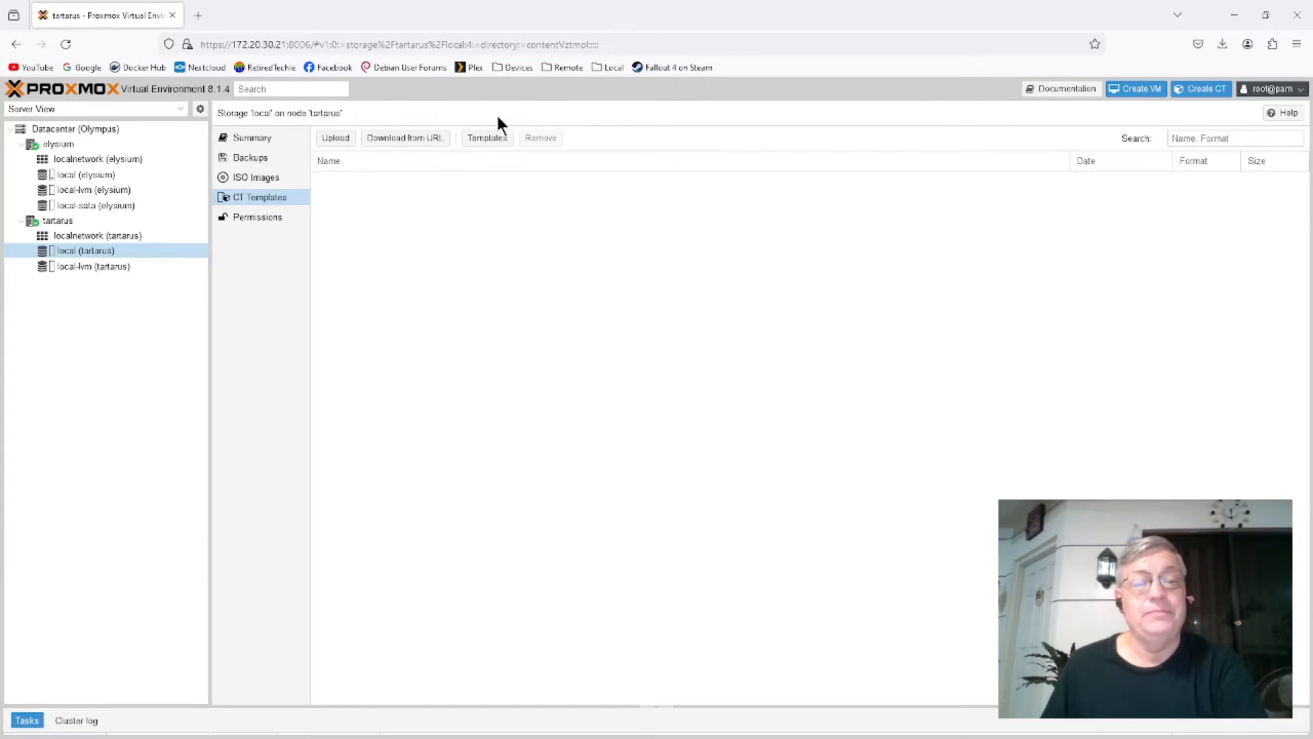
pyautogui.click(491, 138)
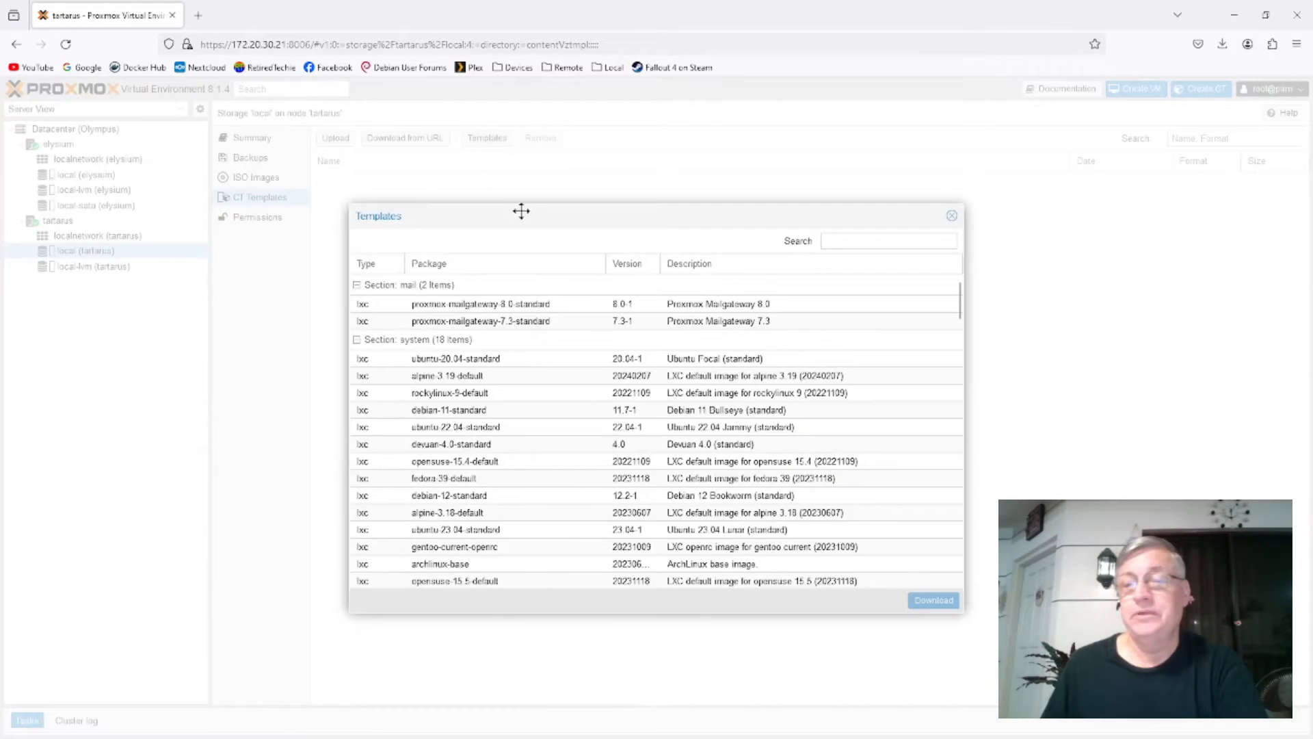
pyautogui.click(839, 241)
pyautogui.write('debian')
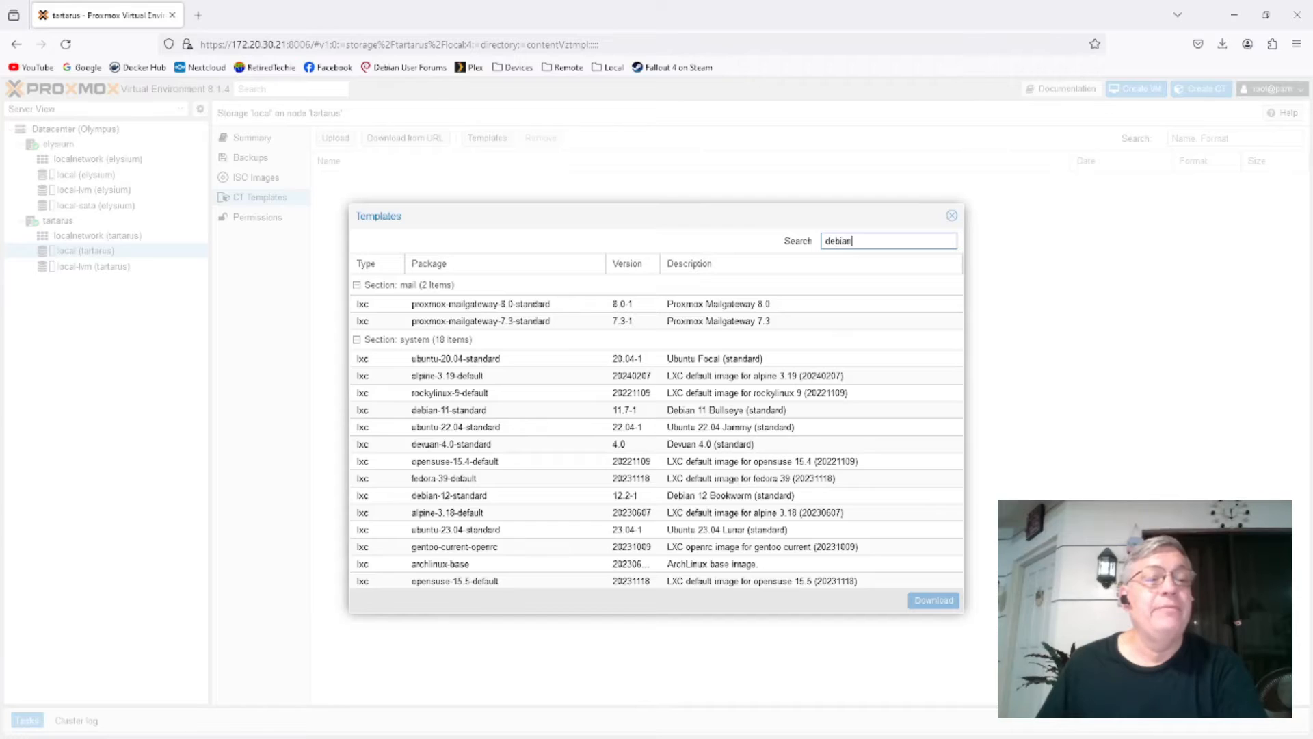
pyautogui.click(477, 320)
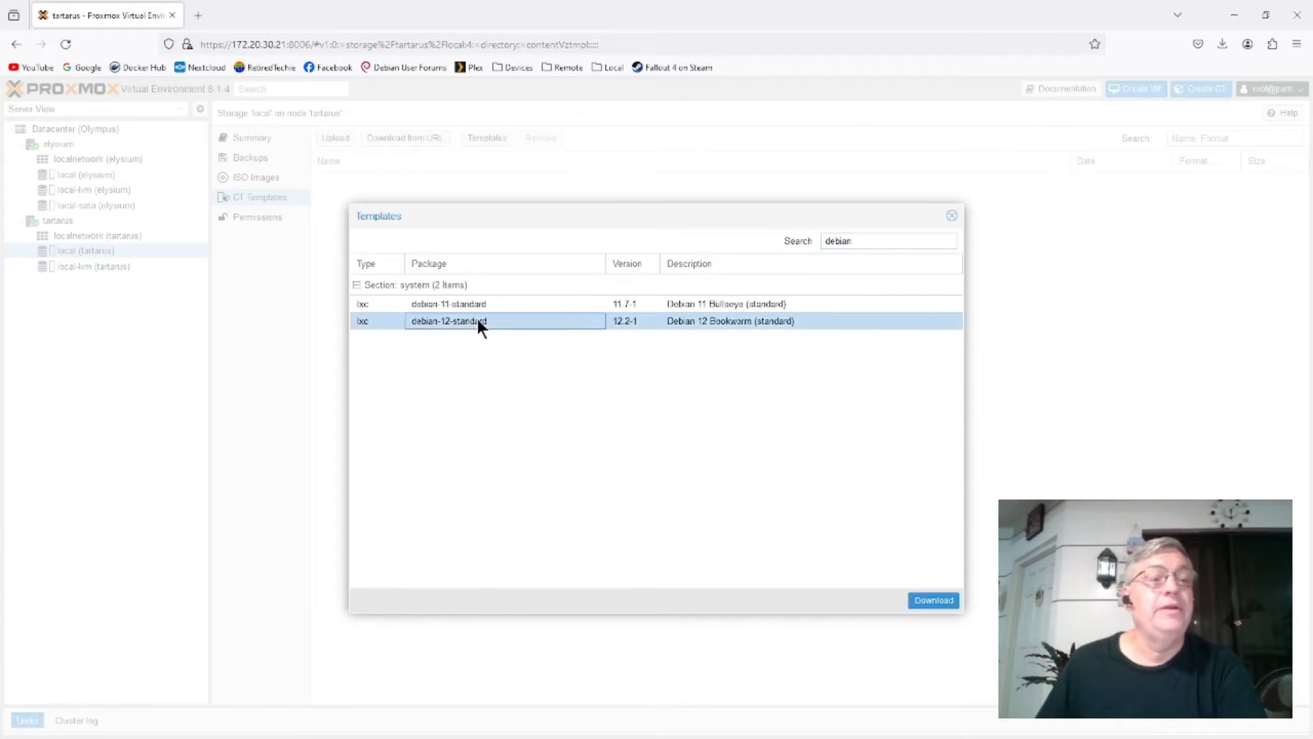
pyautogui.click(933, 600)
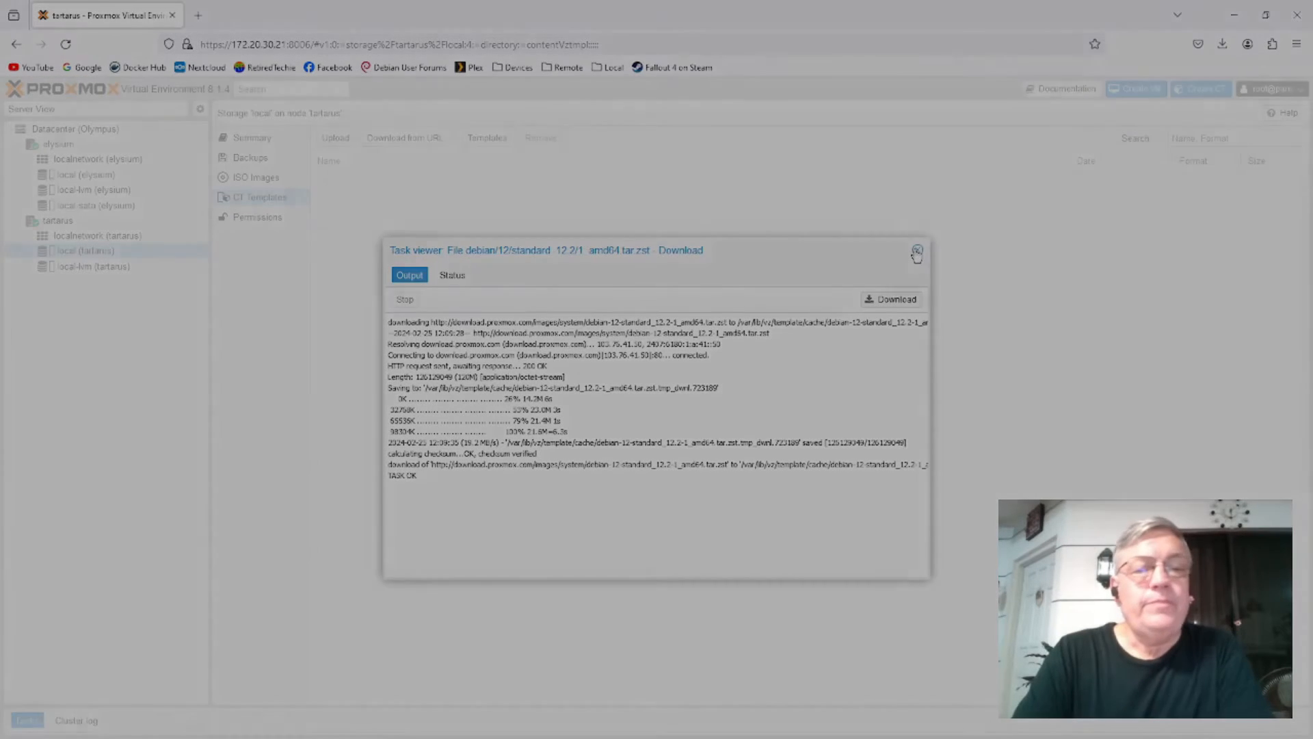
pyautogui.click(917, 250)
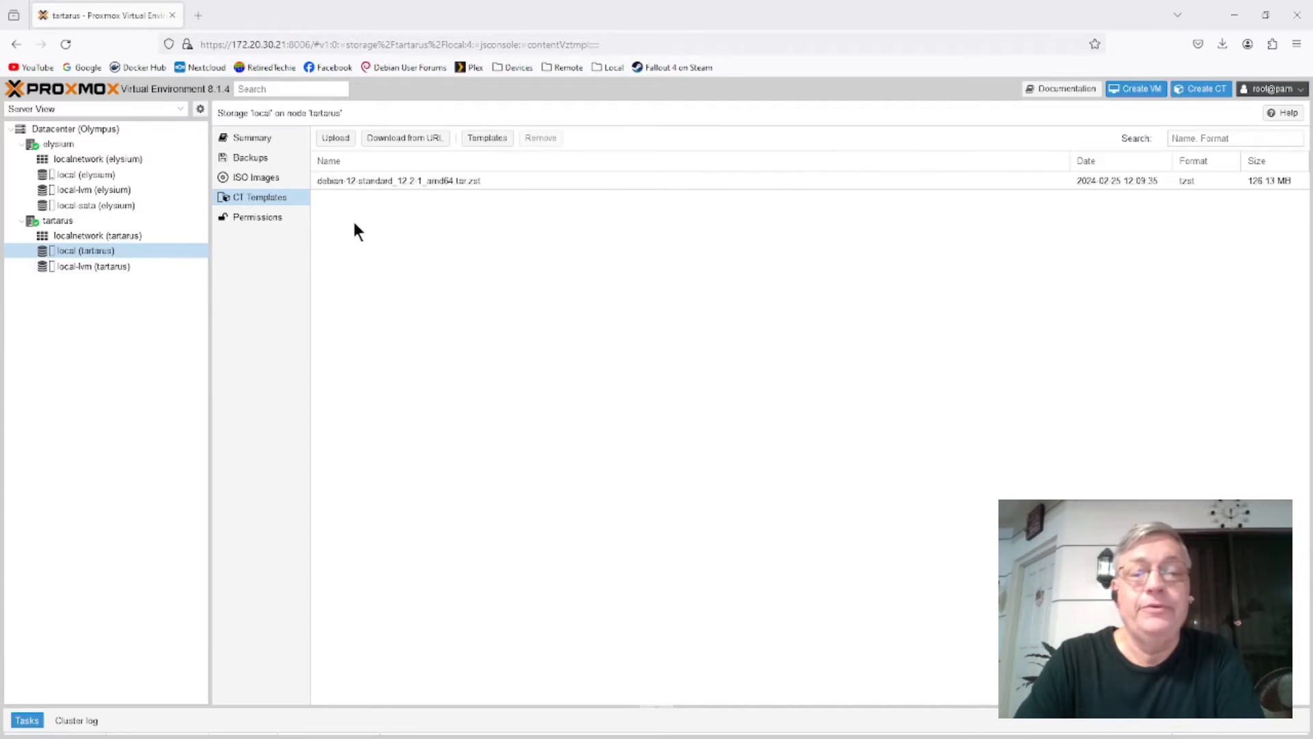
# Review tartarus's stored ISO images and container templates, and list /var/lib/vz/template/iso in the node's shell with ls -alh
pyautogui.click(256, 179)
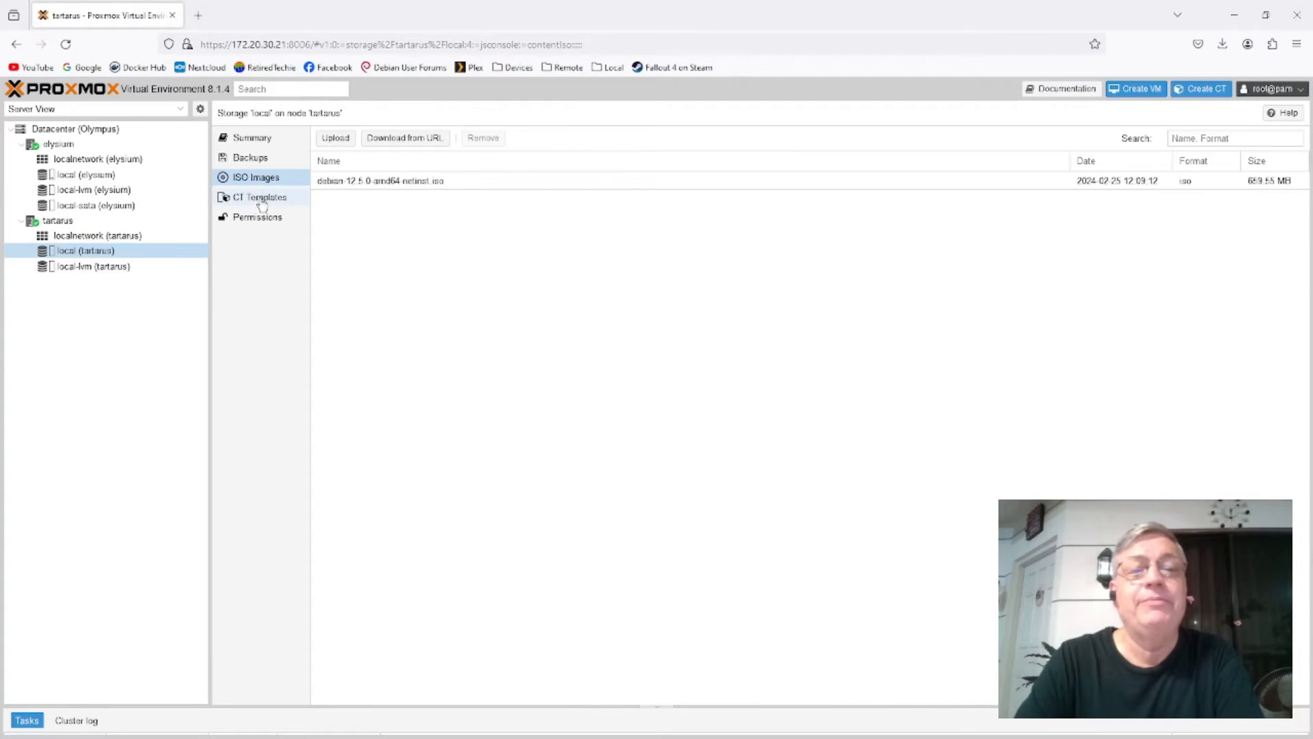
pyautogui.click(262, 204)
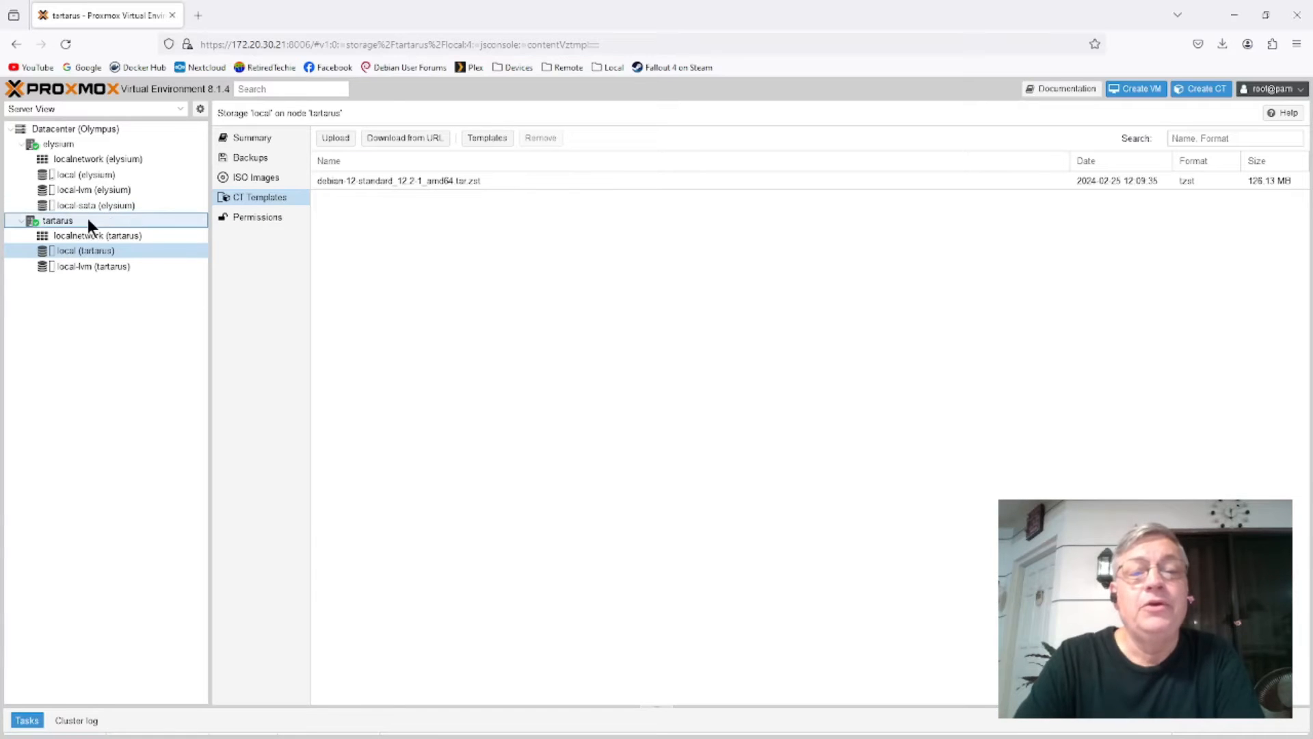
pyautogui.click(63, 217)
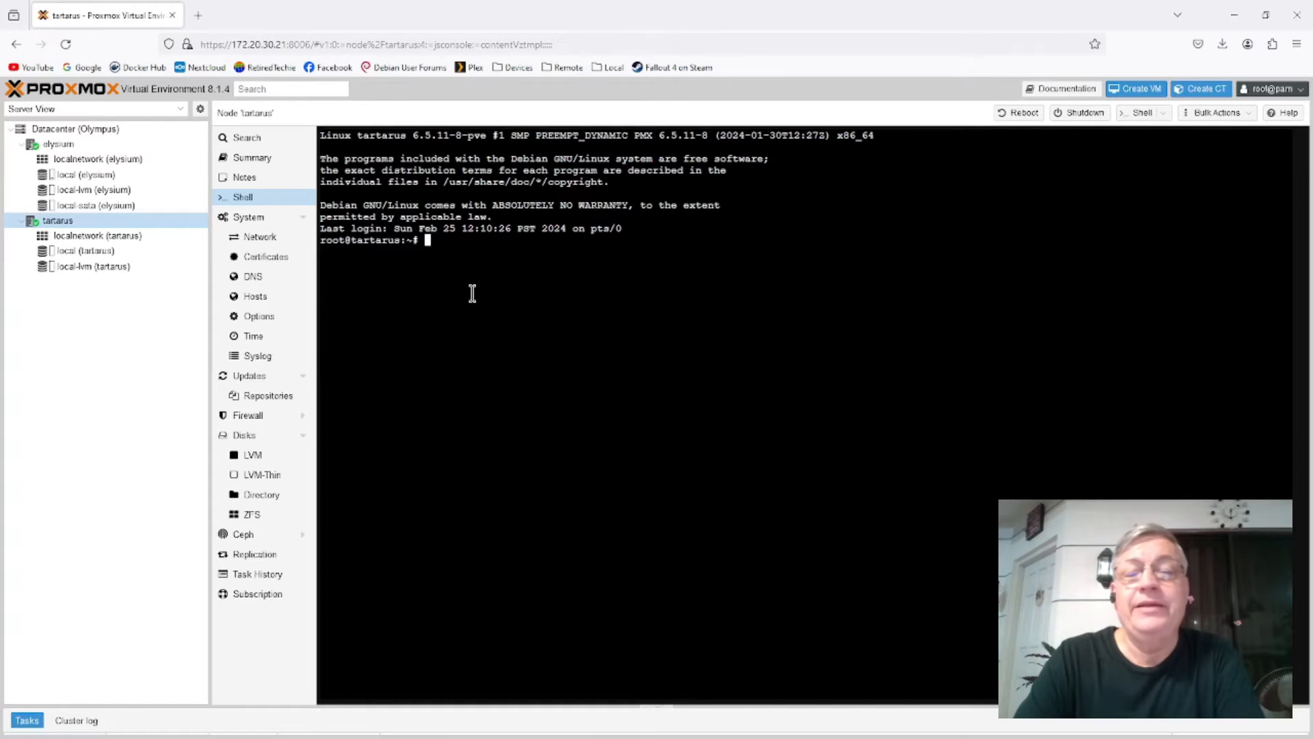
pyautogui.write('cd /')
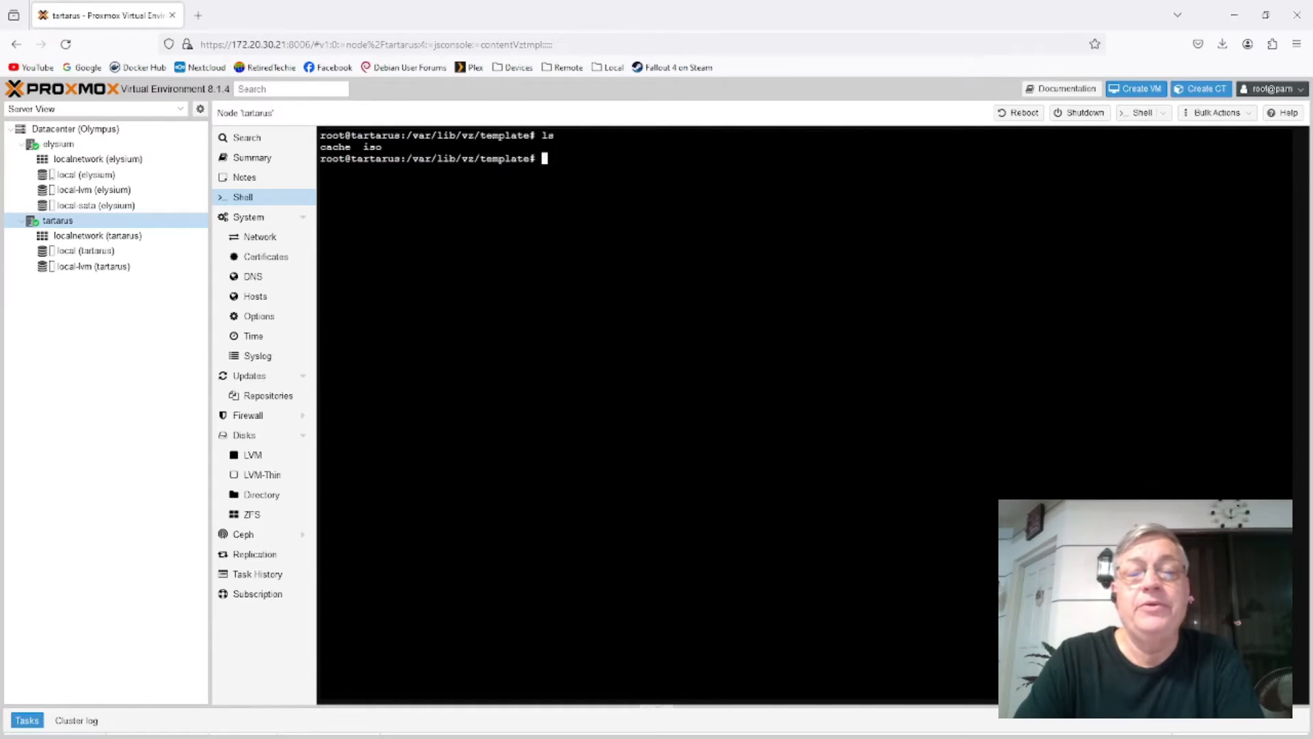
pyautogui.write('ls -')
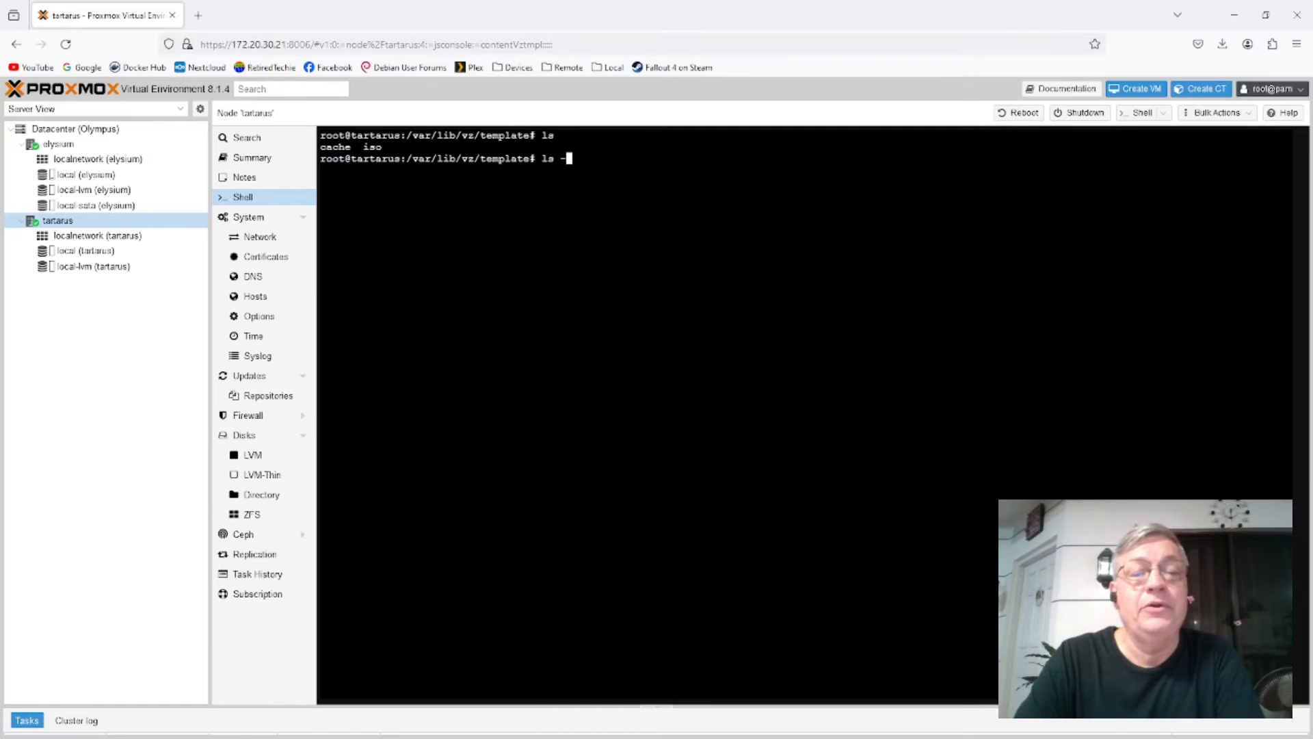
pyautogui.write('alh')
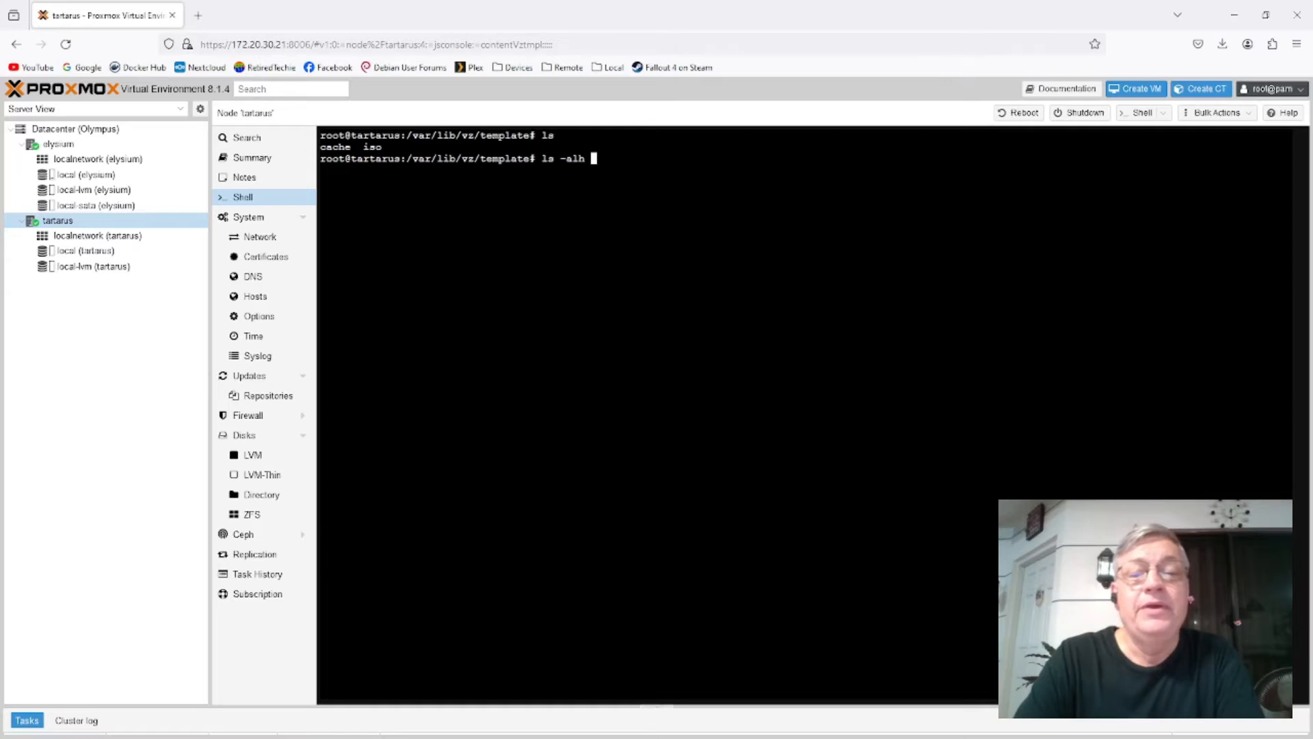
pyautogui.write(' iso')
pyautogui.press('Return')
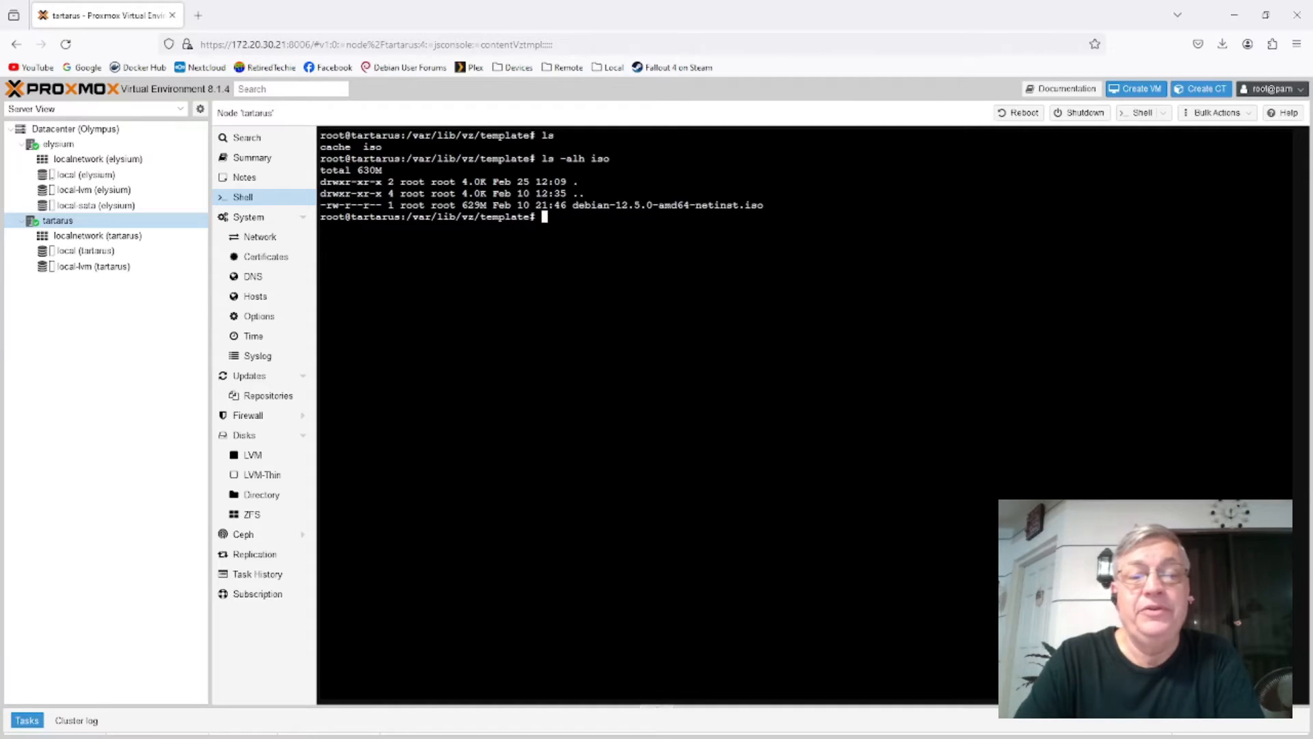
# List the cache folder with ls -alh and highlight the file sizes of the Debian ISO and the container template
pyautogui.press('Up')
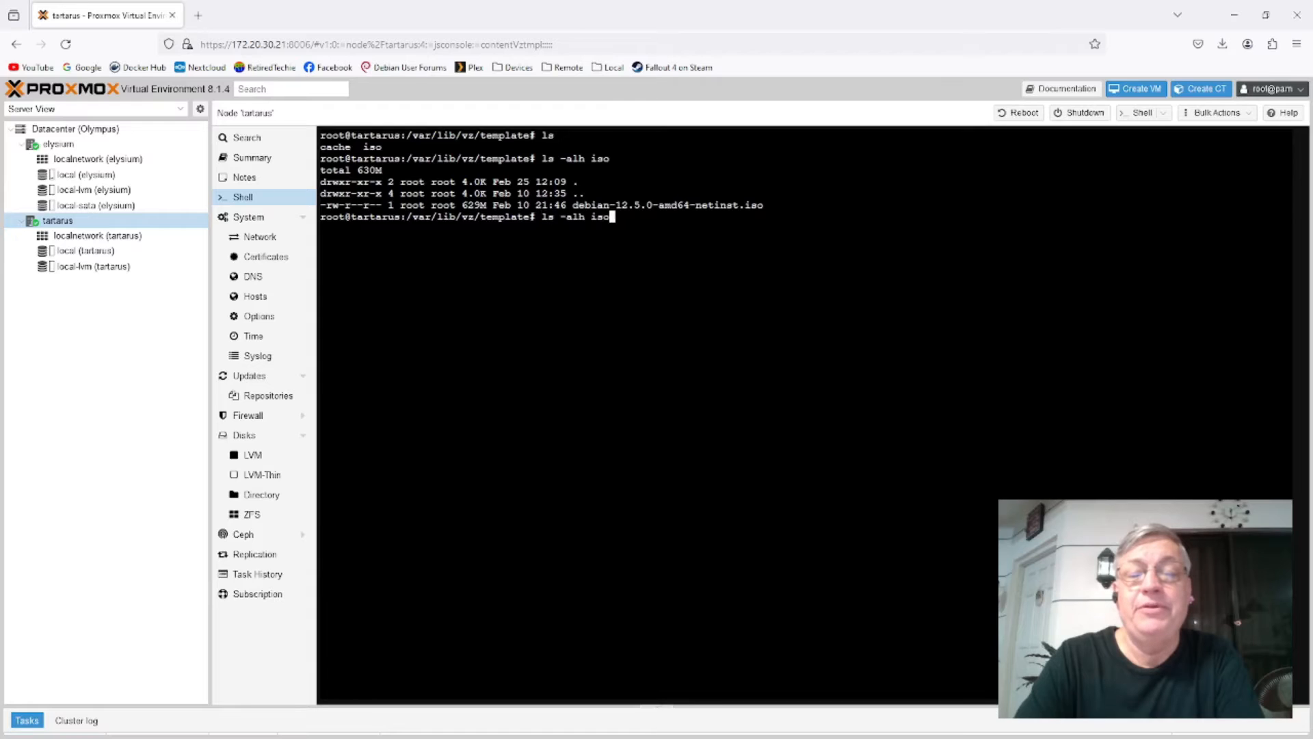
pyautogui.press('BackSpace')
pyautogui.press('BackSpace')
pyautogui.press('BackSpace')
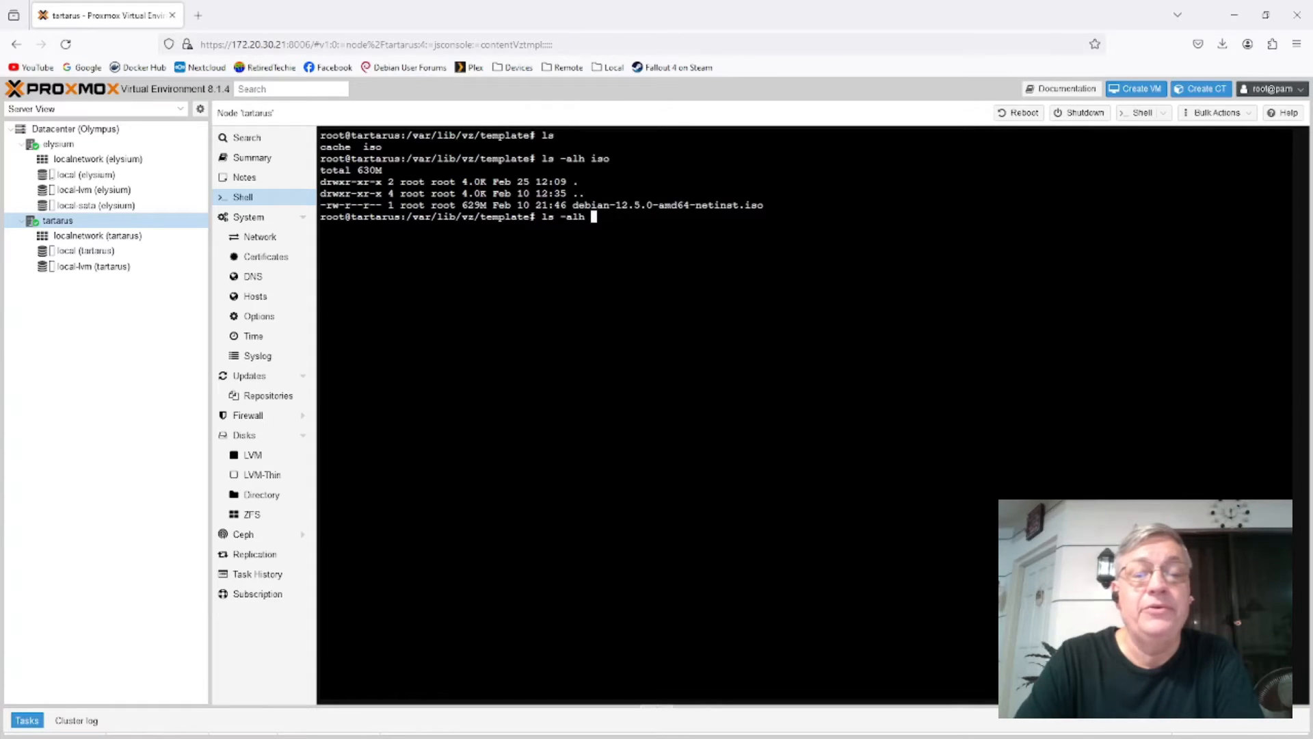
pyautogui.write('cache')
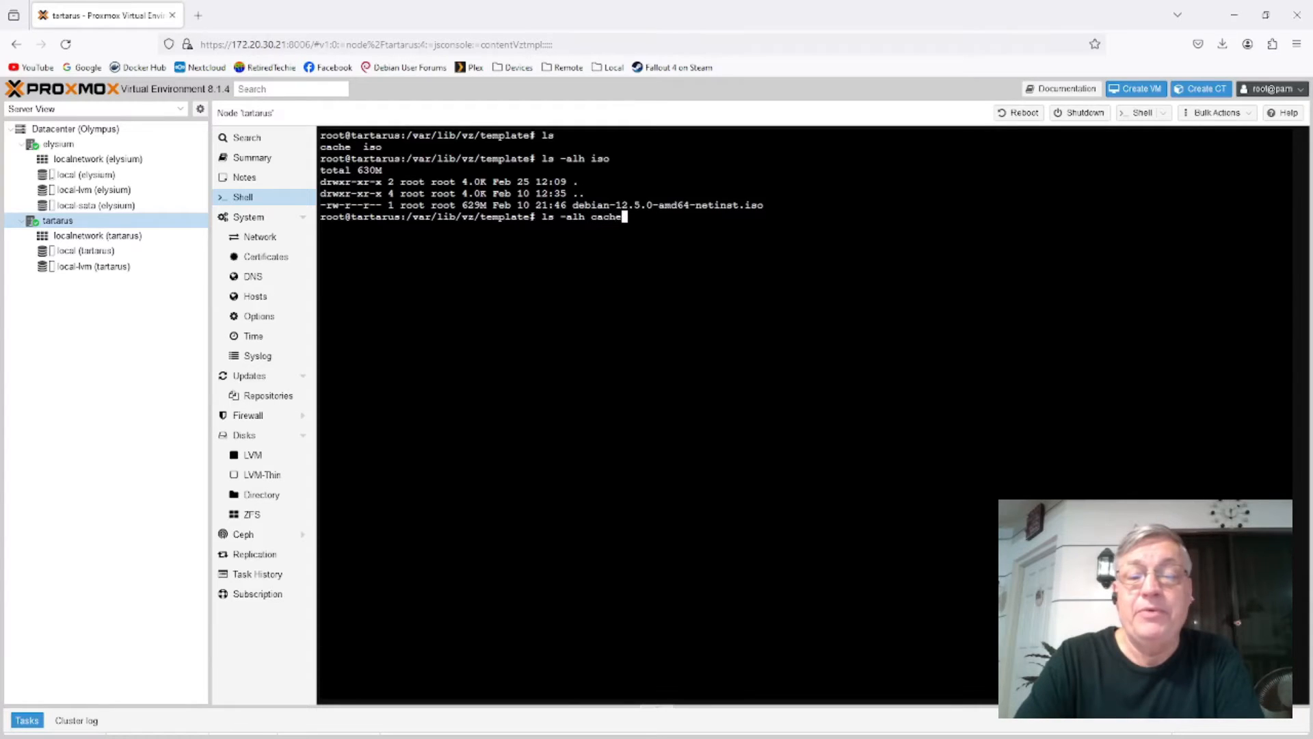
pyautogui.press('Return')
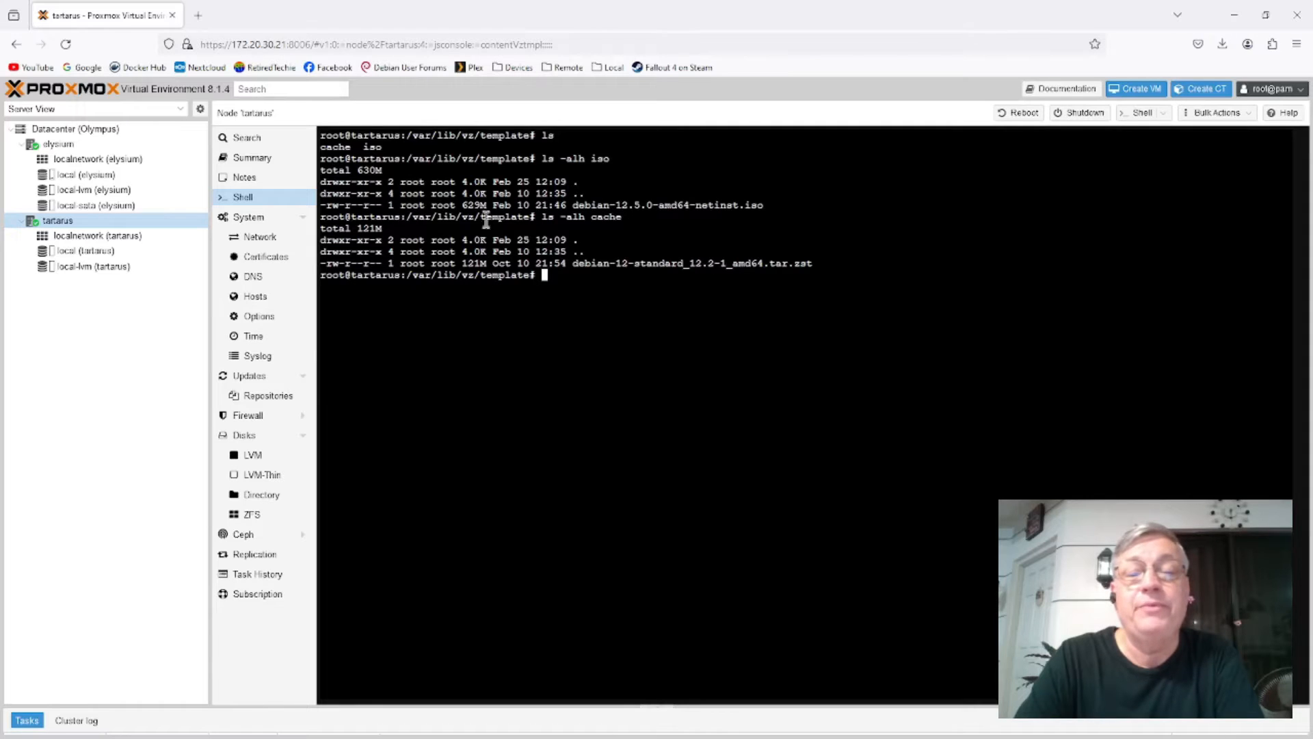
pyautogui.moveTo(462, 205); pyautogui.dragTo(488, 206)
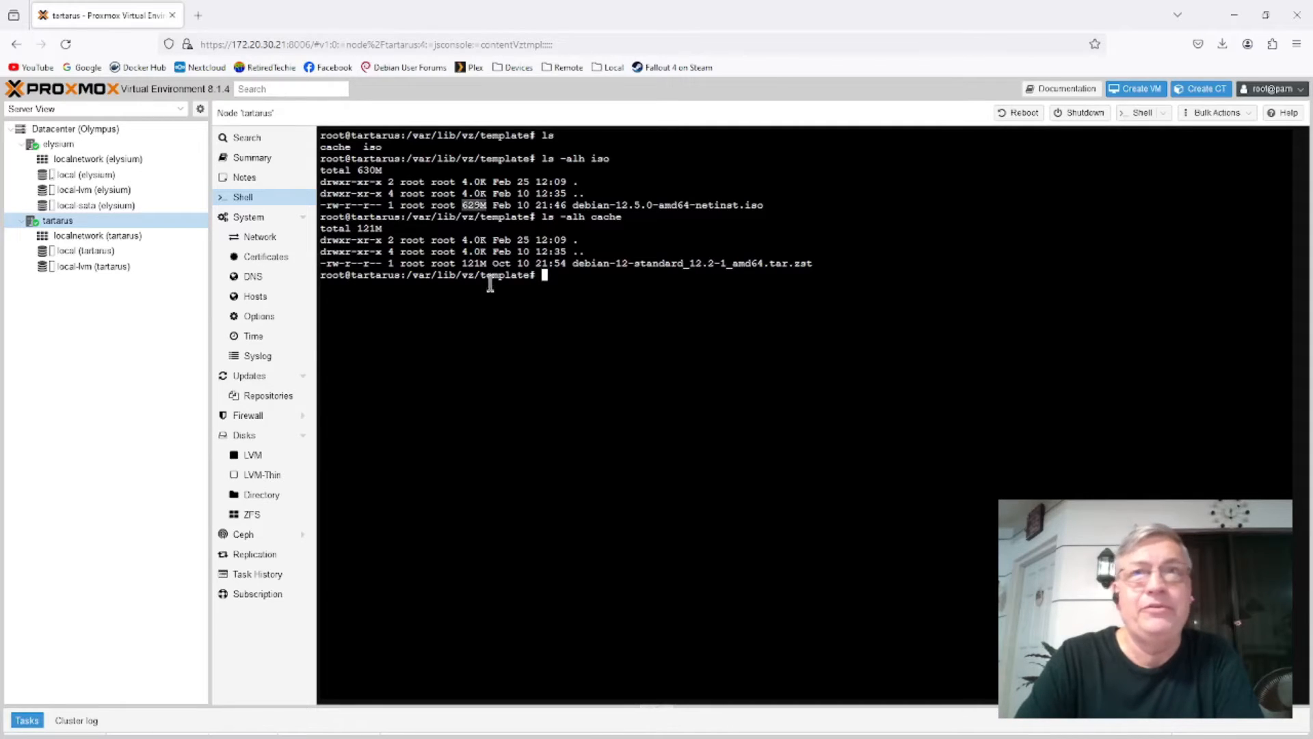
pyautogui.click(465, 262)
pyautogui.moveTo(465, 262); pyautogui.dragTo(488, 263)
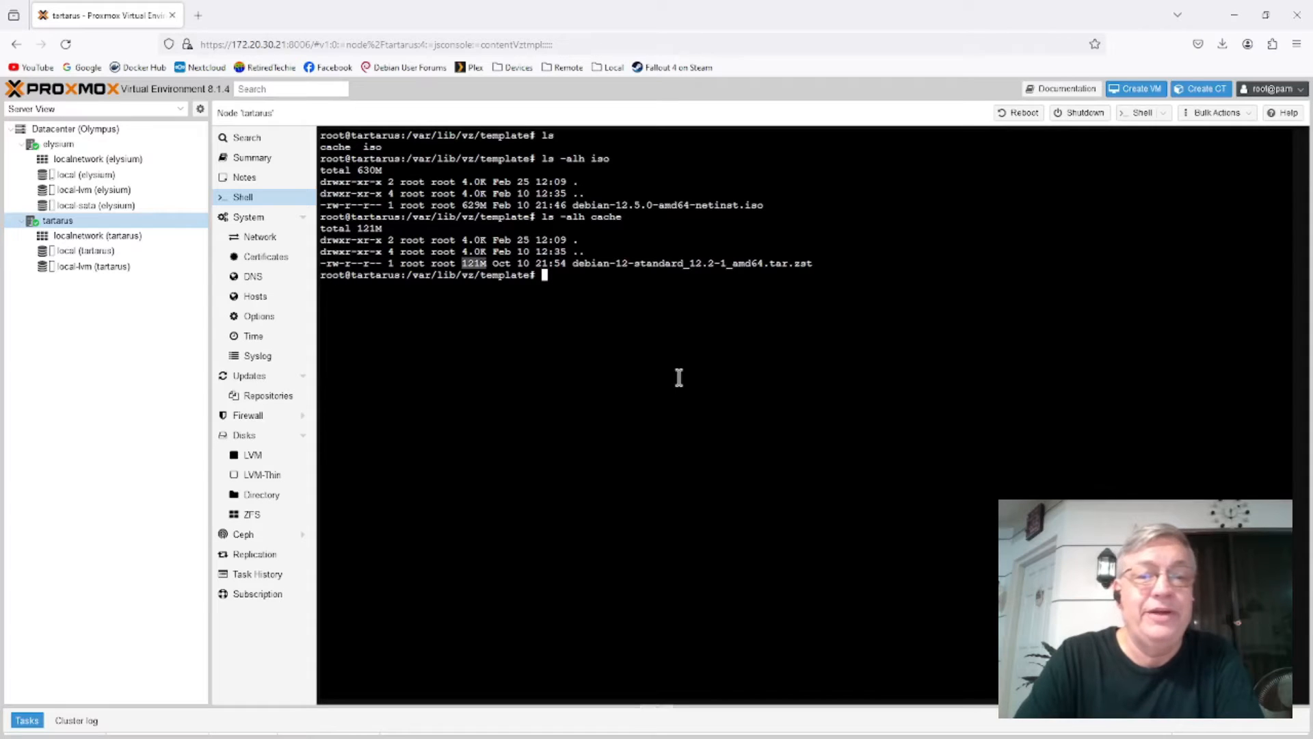
pyautogui.click(713, 267)
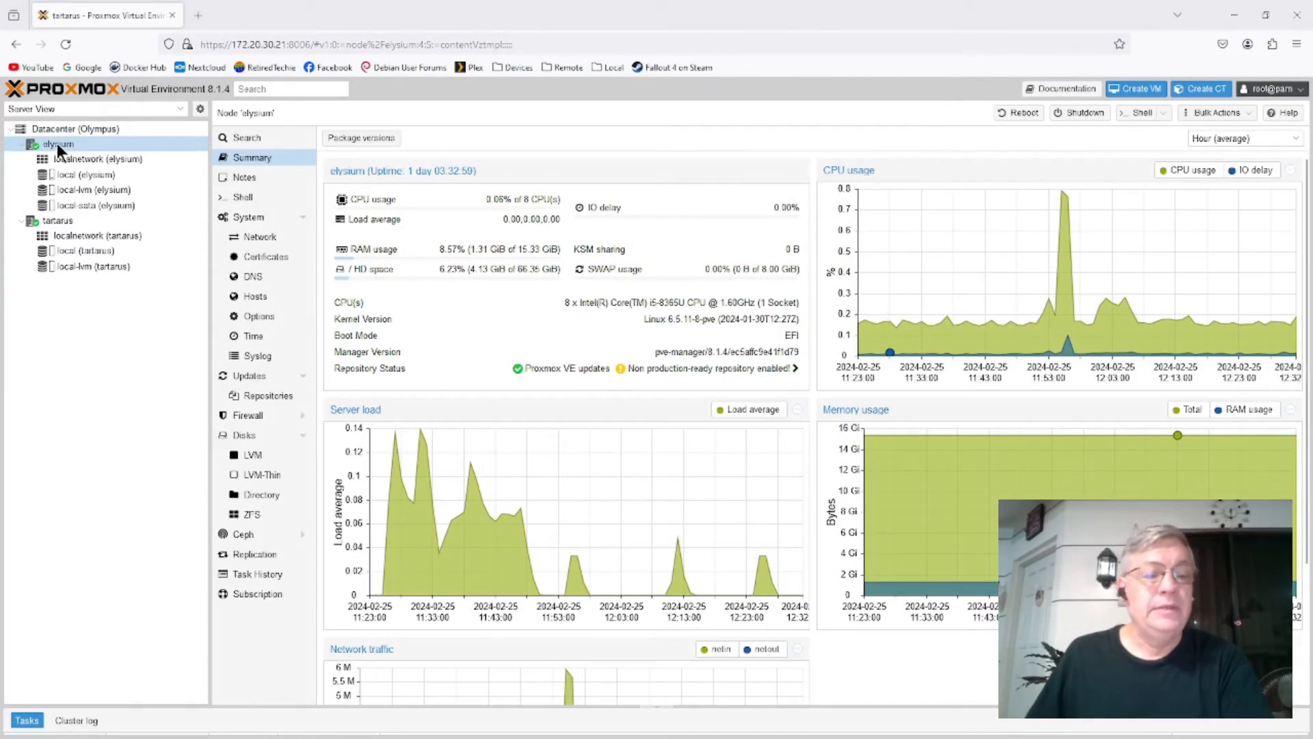
# Start creating a virtual machine on elysium with VM ID 100, name Athena and no resource pool, and continue to the OS settings
pyautogui.click(56, 142)
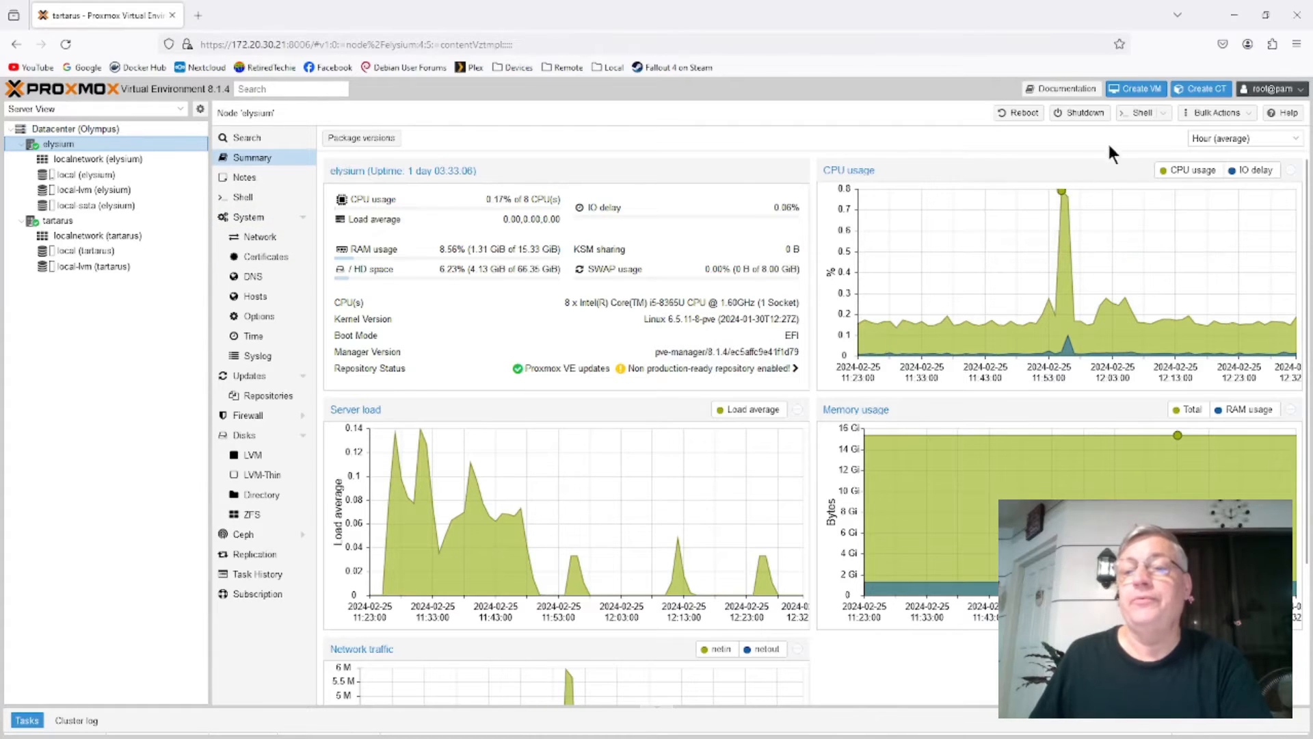
pyautogui.click(1140, 89)
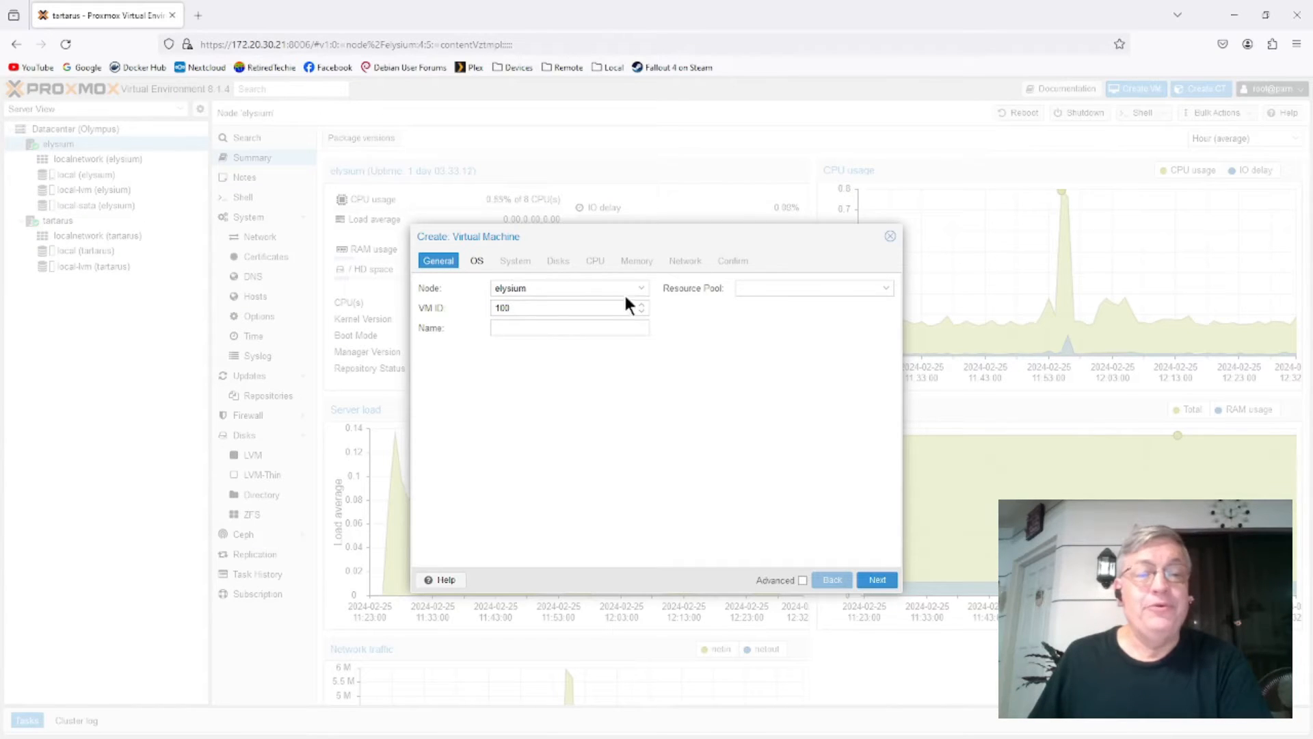
pyautogui.click(533, 309)
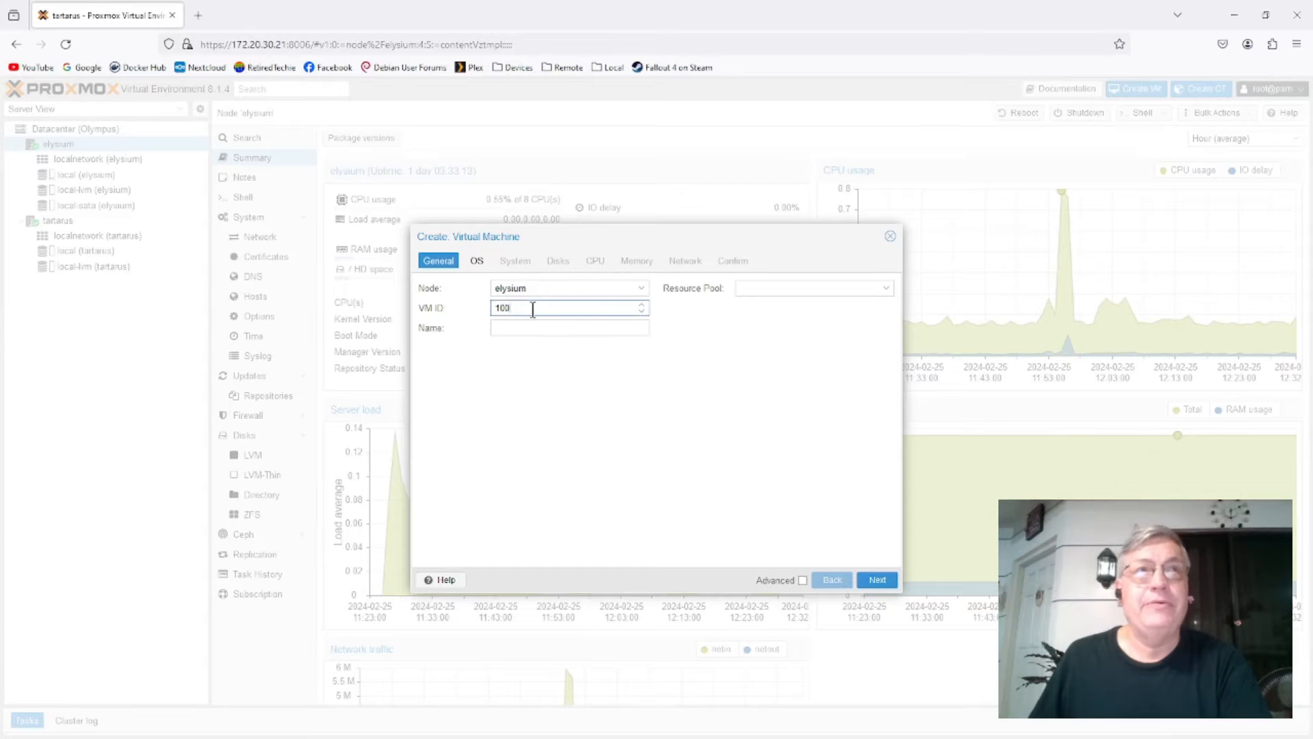
pyautogui.click(566, 327)
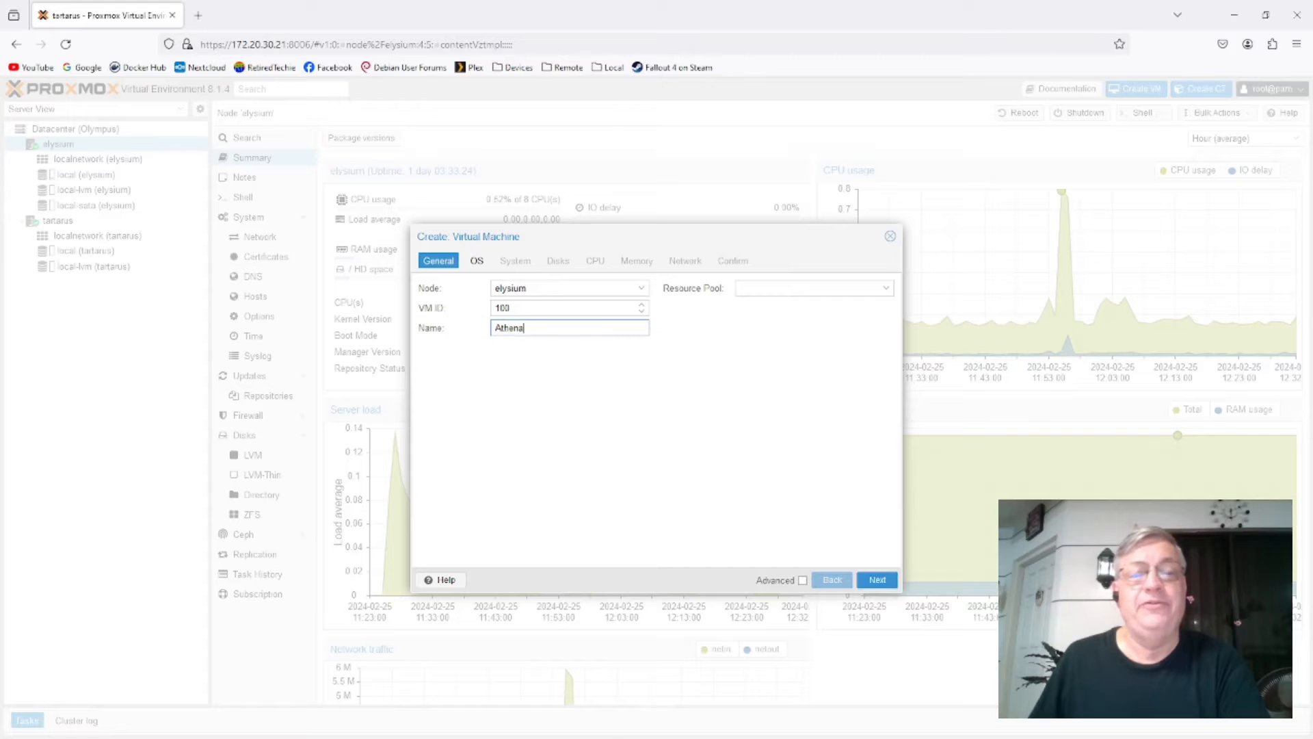
pyautogui.click(893, 288)
pyautogui.click(888, 290)
pyautogui.click(887, 294)
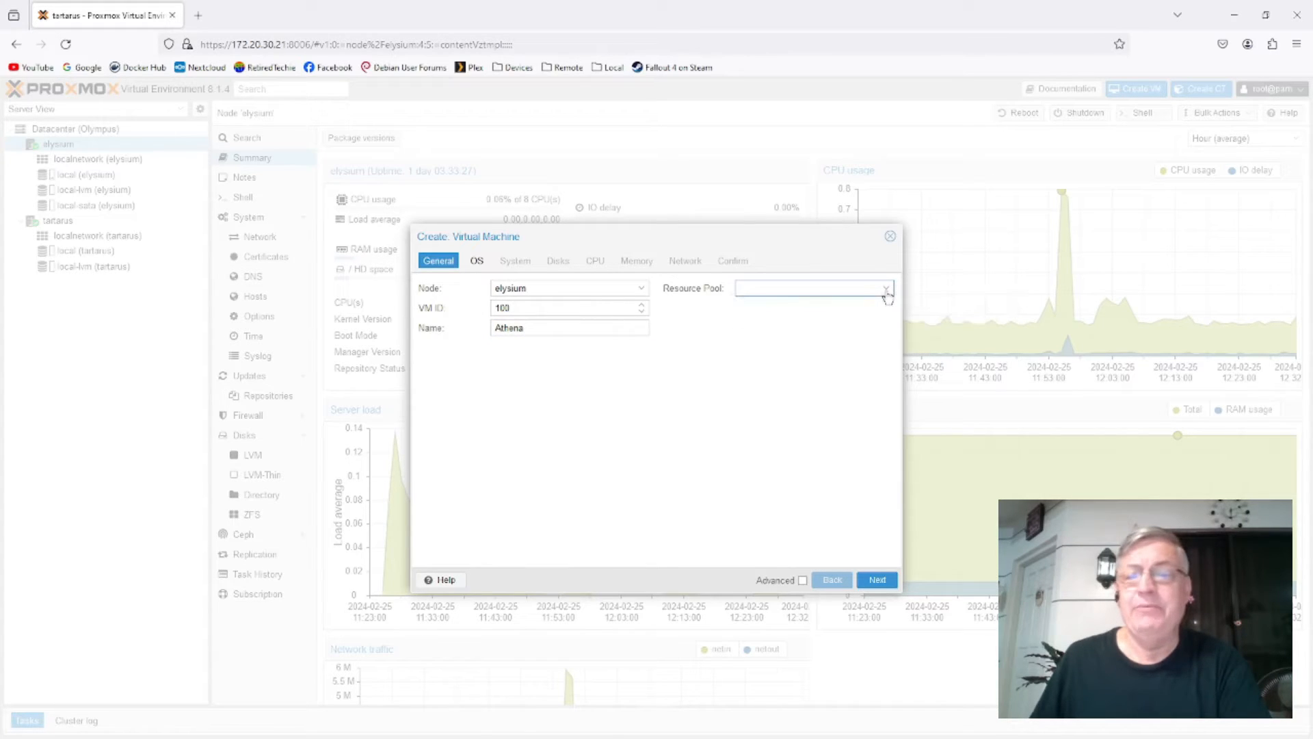
pyautogui.click(886, 292)
pyautogui.click(885, 297)
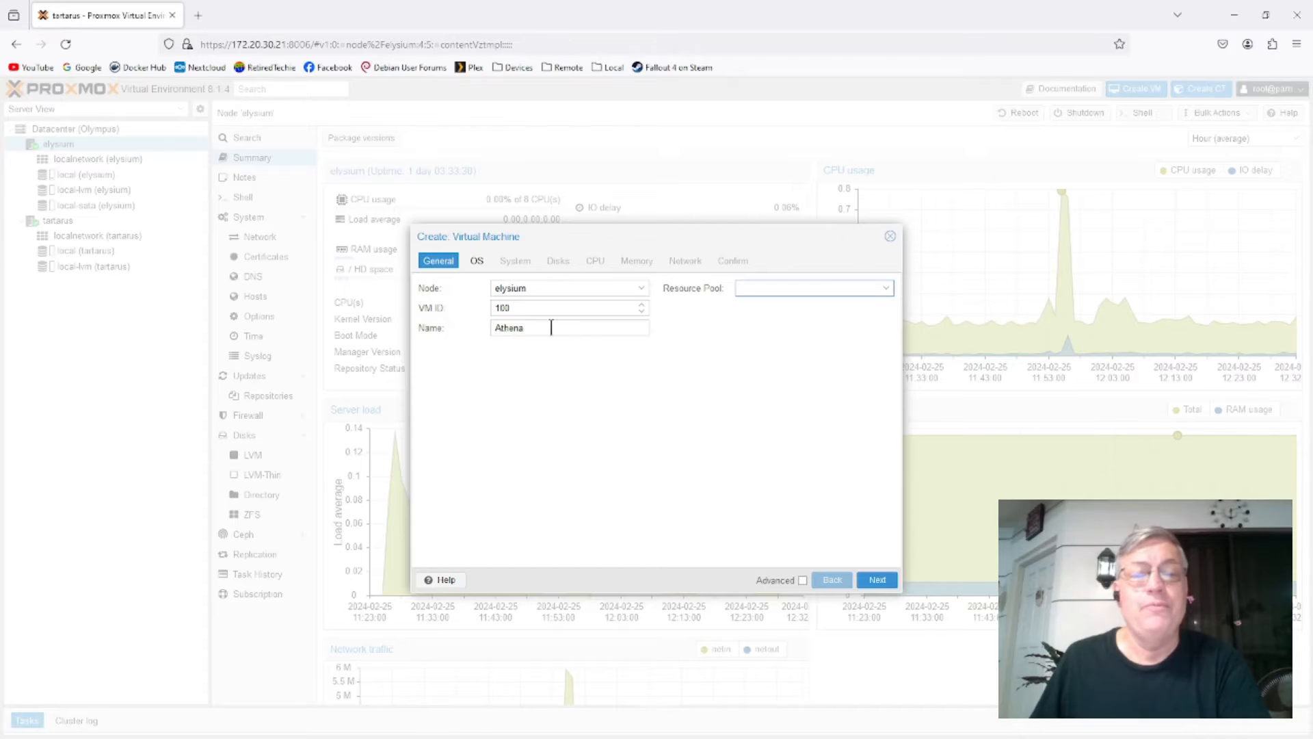
pyautogui.click(889, 580)
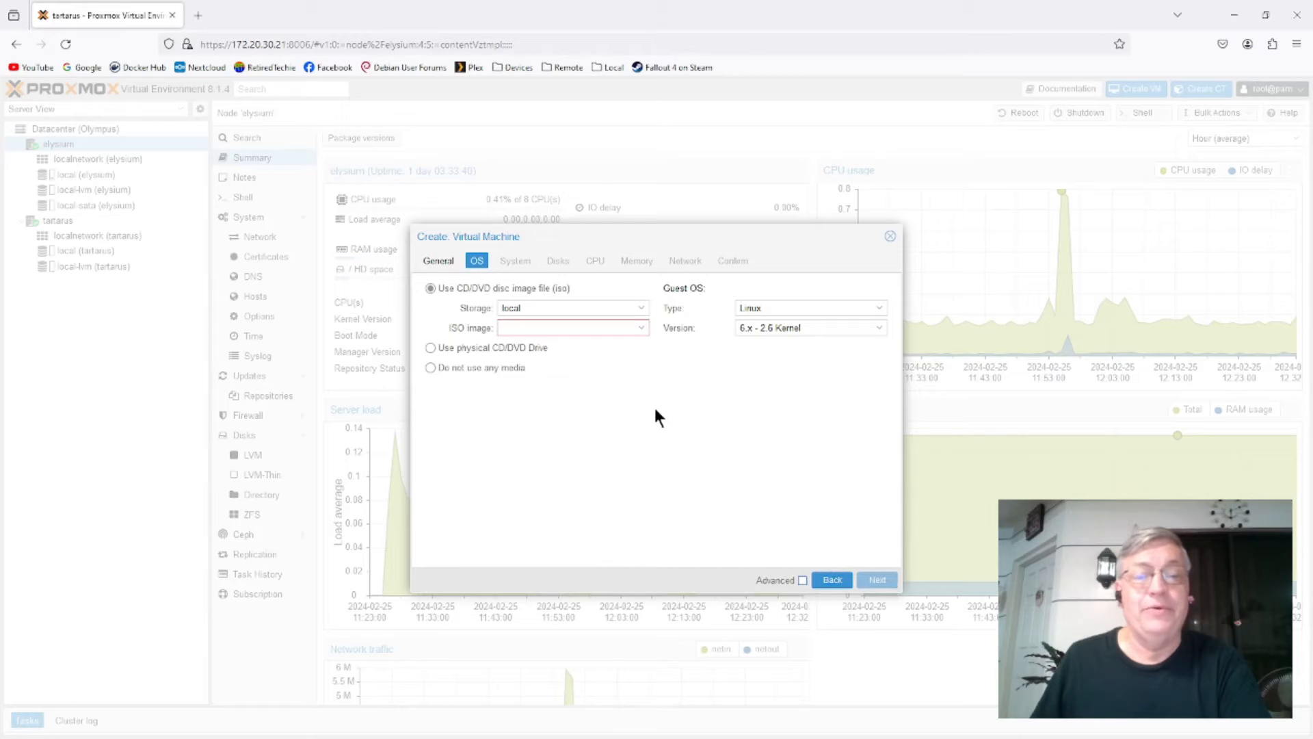
# Choose debian-12.5.0-amd64-netinst.iso from local storage as the installation image and continue to the system settings
pyautogui.click(641, 330)
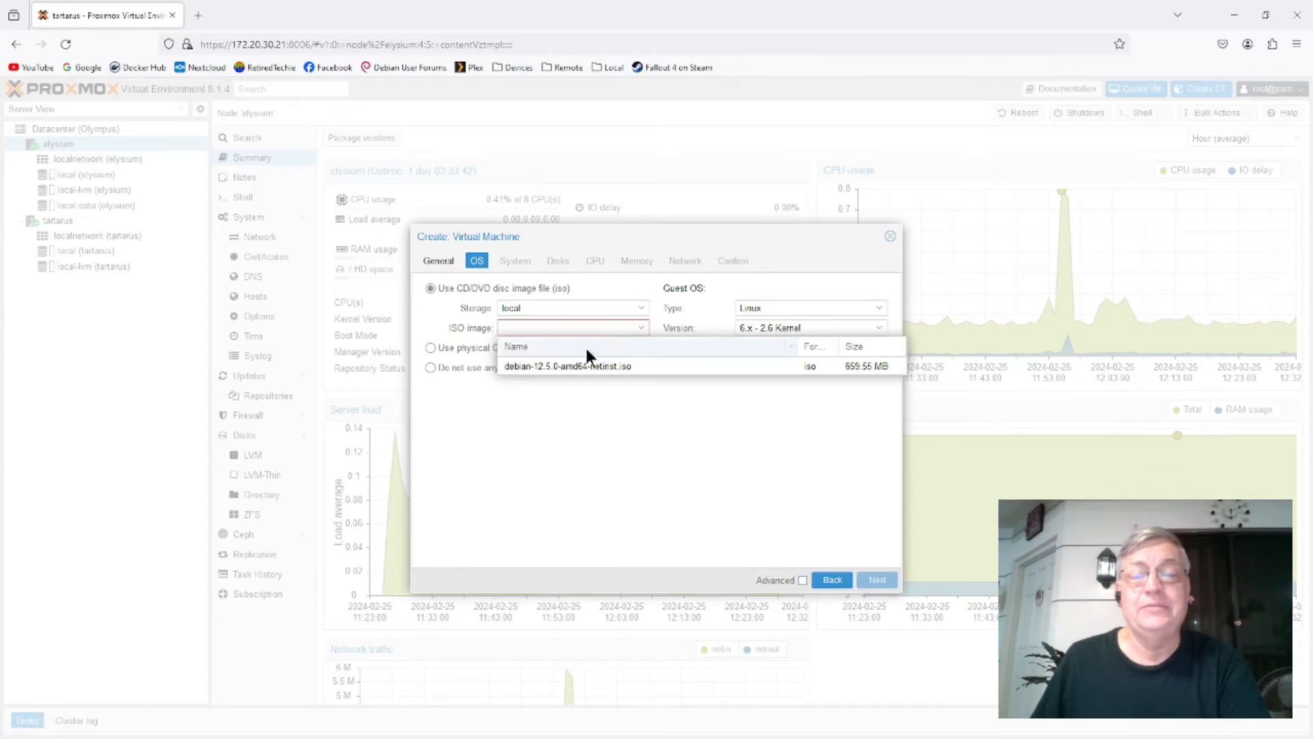
pyautogui.click(581, 367)
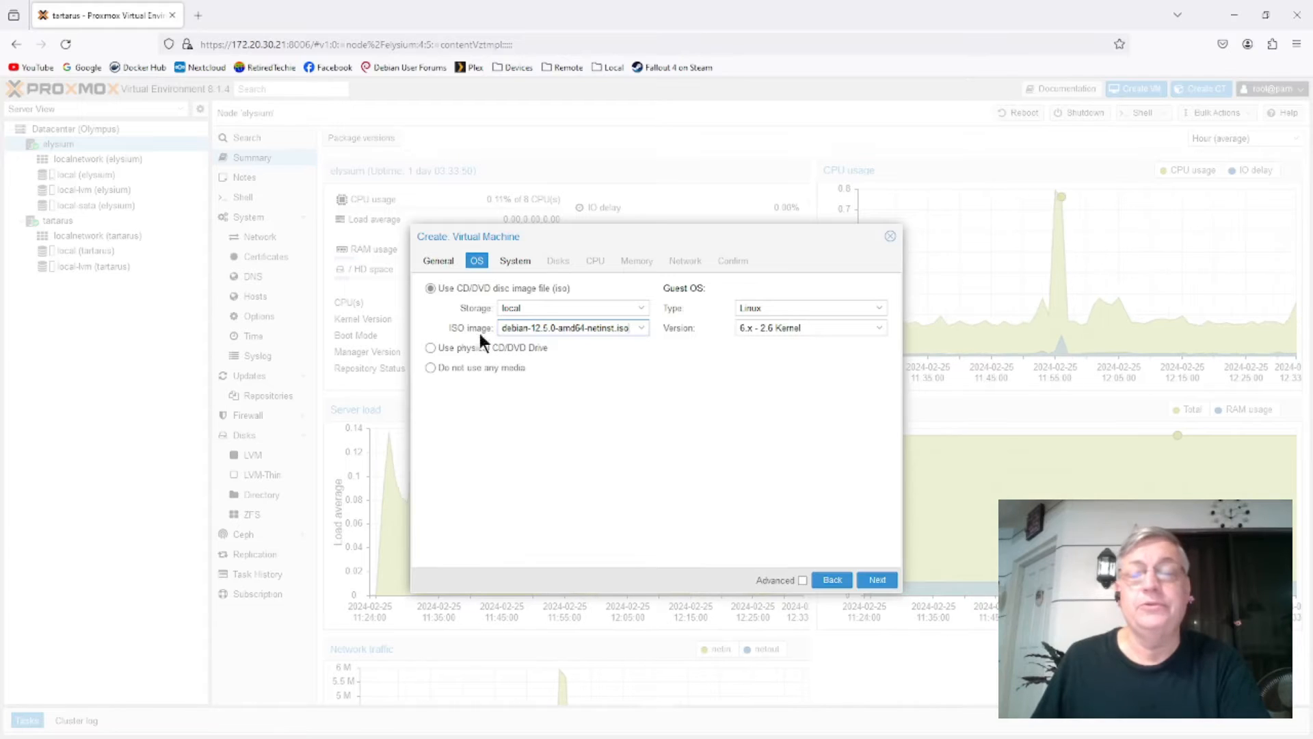
pyautogui.click(878, 580)
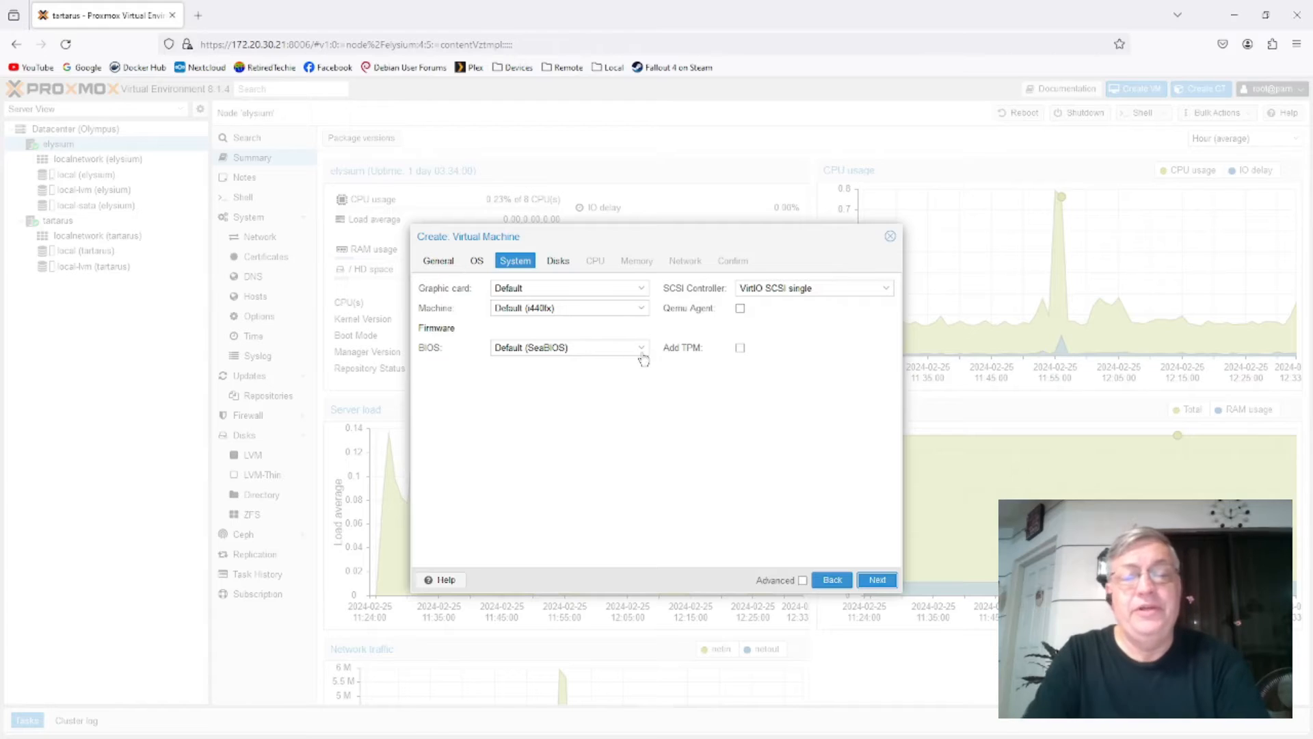
# Keep the BIOS at Default (SeaBIOS) and continue to the disk settings
pyautogui.click(642, 350)
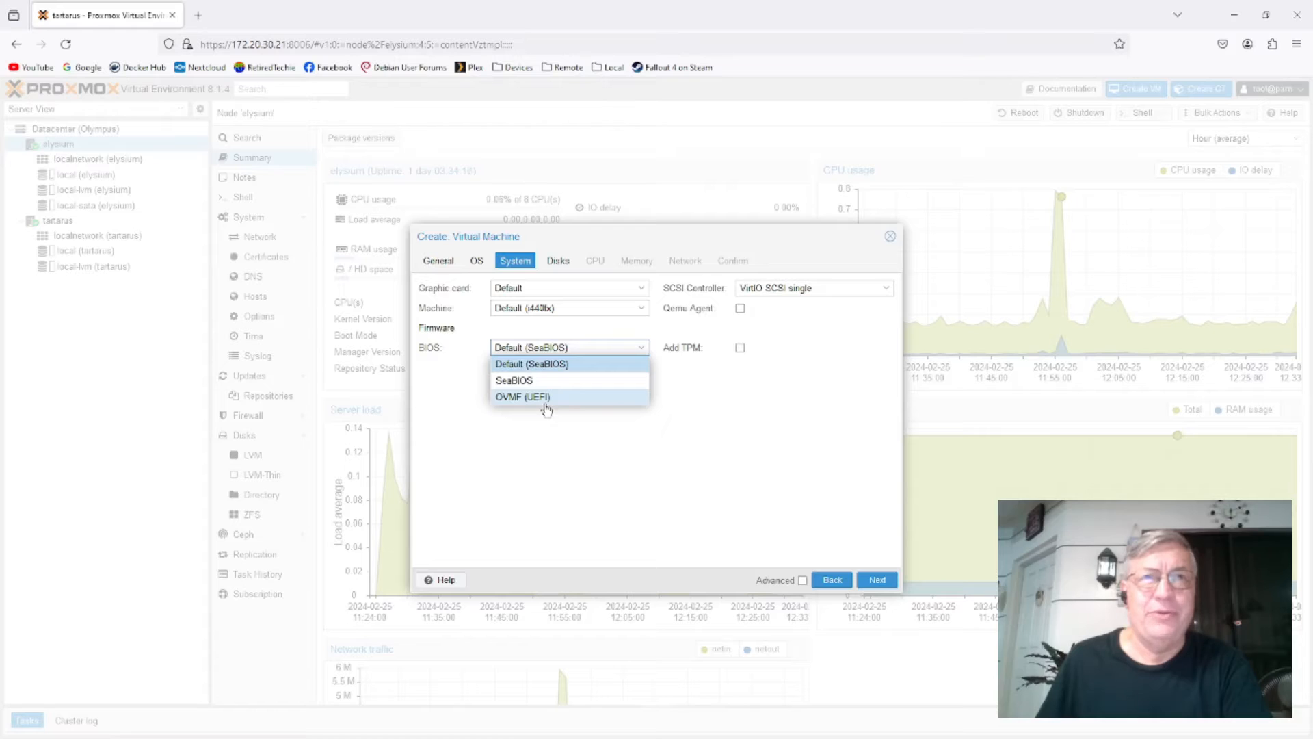
pyautogui.click(579, 366)
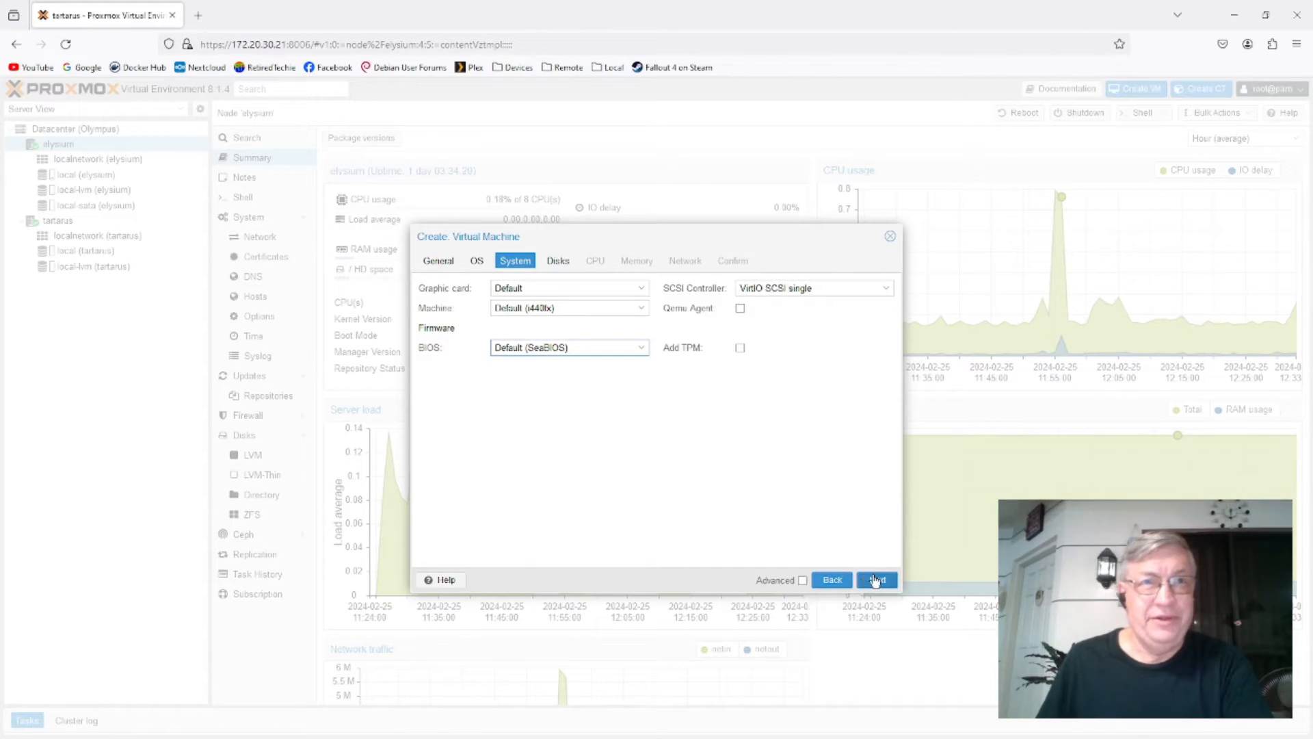
pyautogui.click(876, 579)
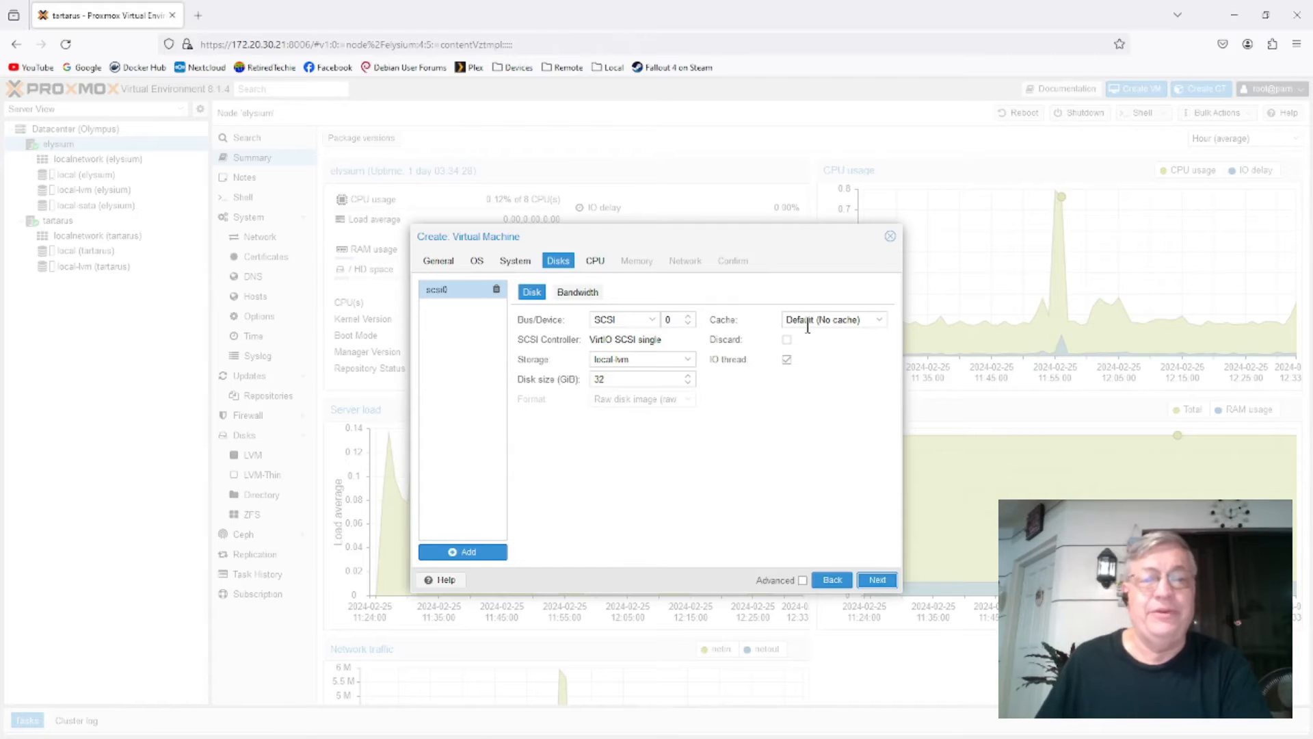
# Keep the SCSI disk's cache at Default (No cache), edit its size in GiB, and continue to the CPU settings
pyautogui.click(879, 324)
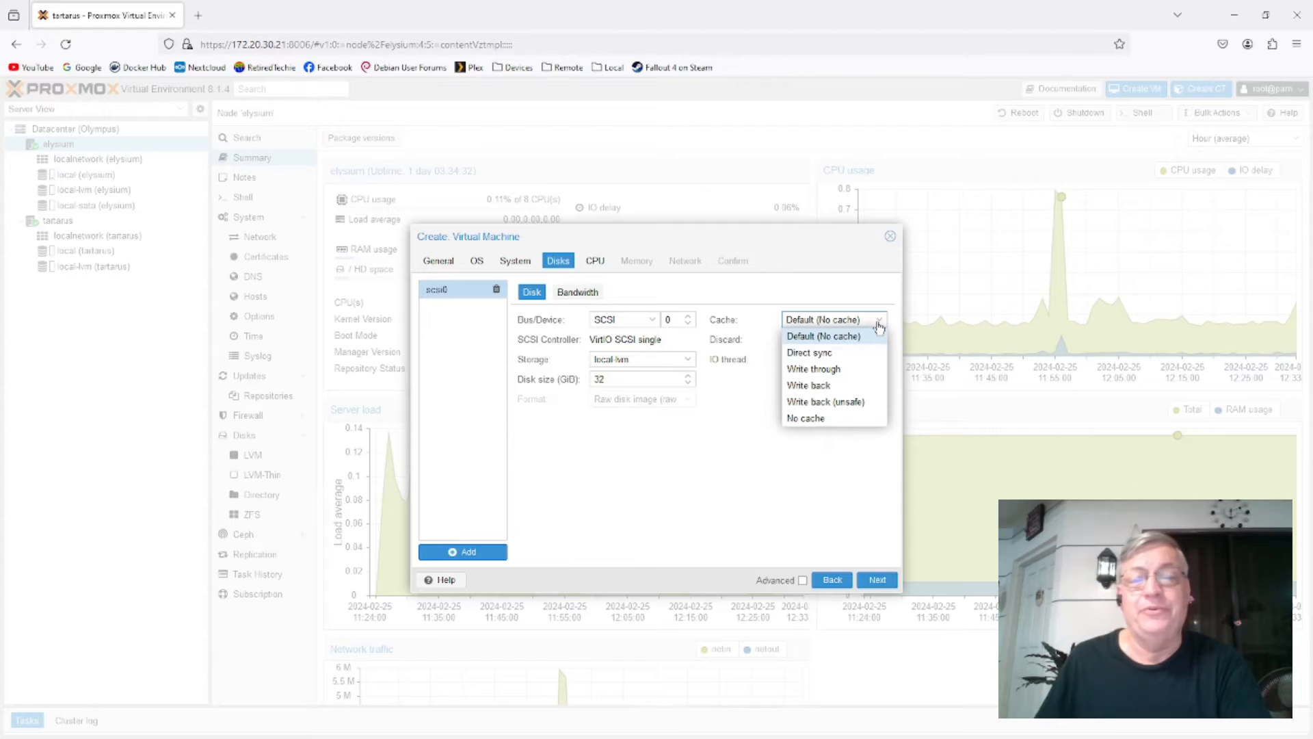
pyautogui.click(878, 321)
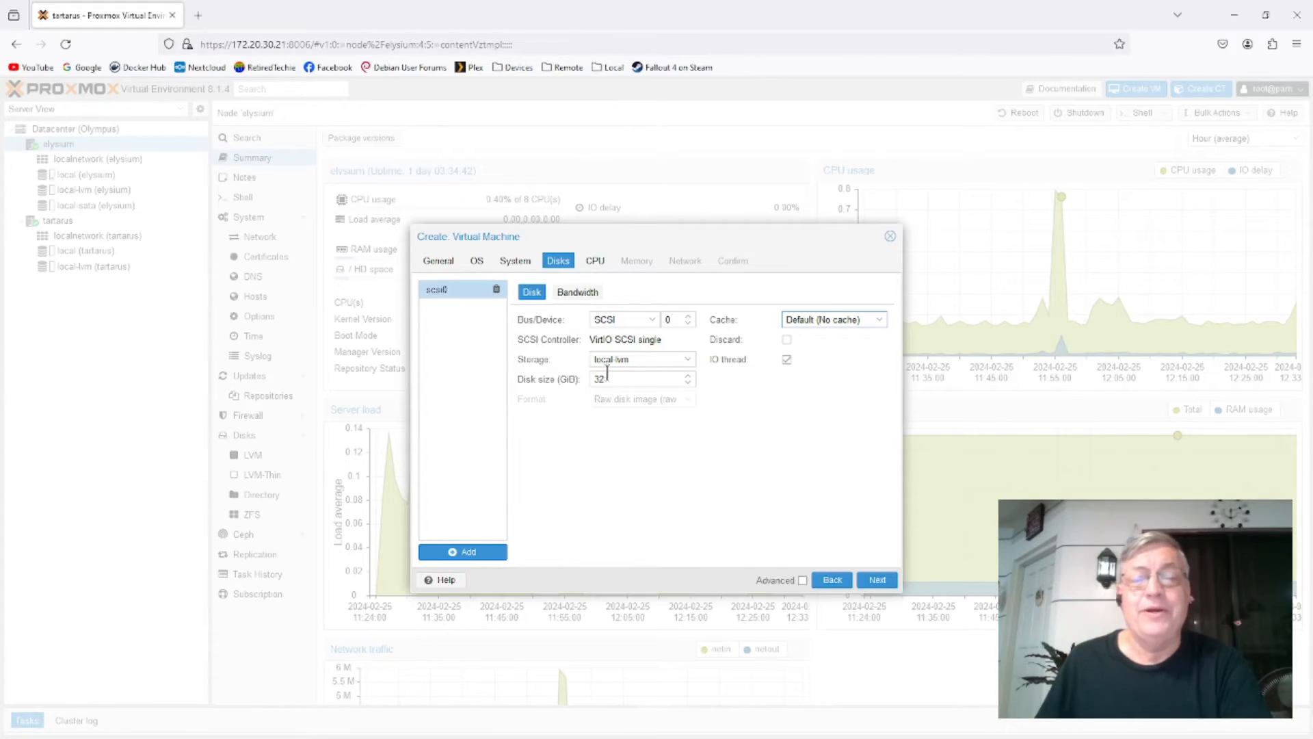
pyautogui.doubleClick(607, 373)
pyautogui.write('2')
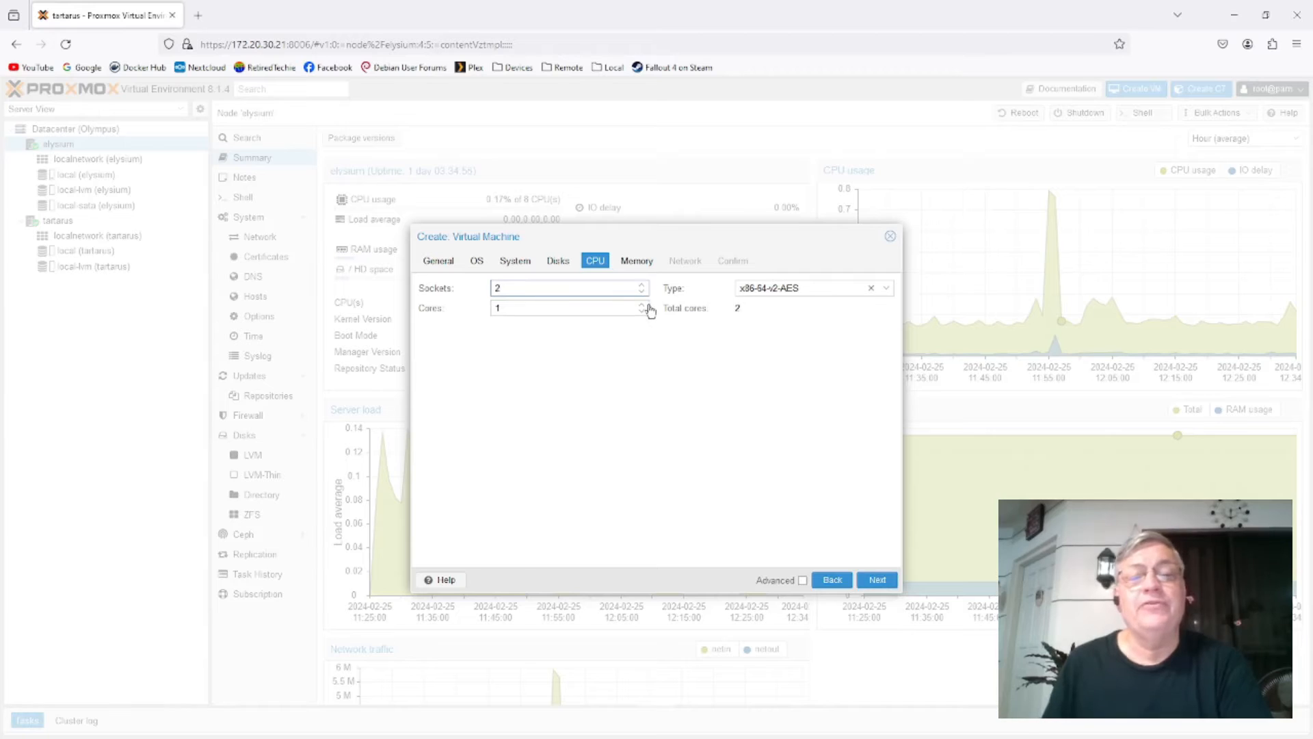
pyautogui.click(642, 304)
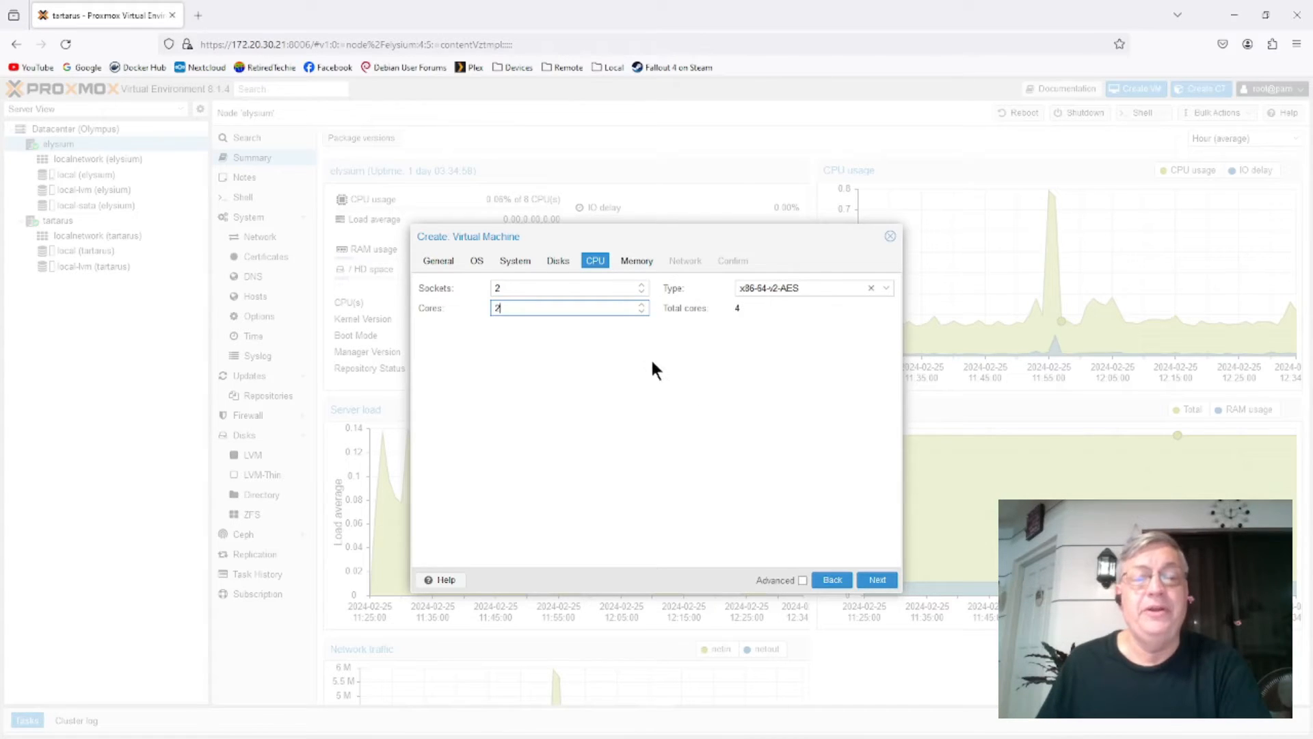
pyautogui.click(642, 312)
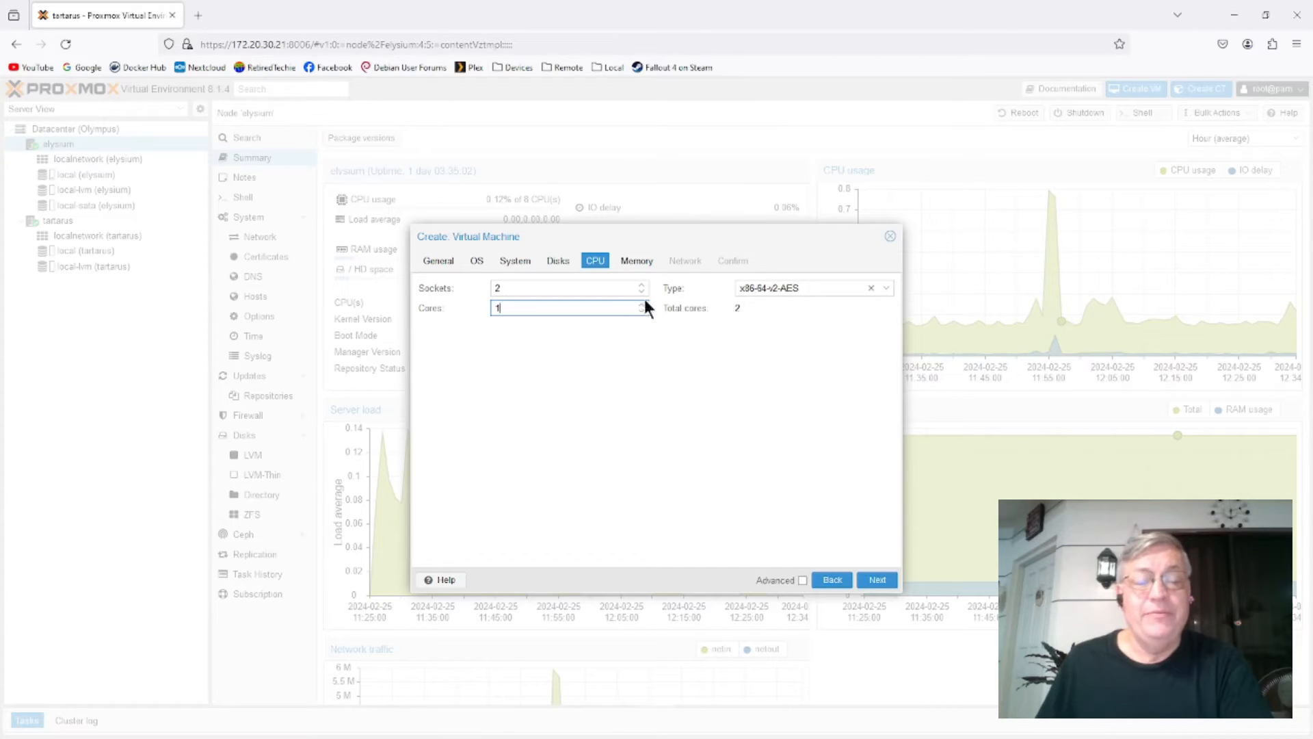
pyautogui.click(644, 292)
pyautogui.click(643, 304)
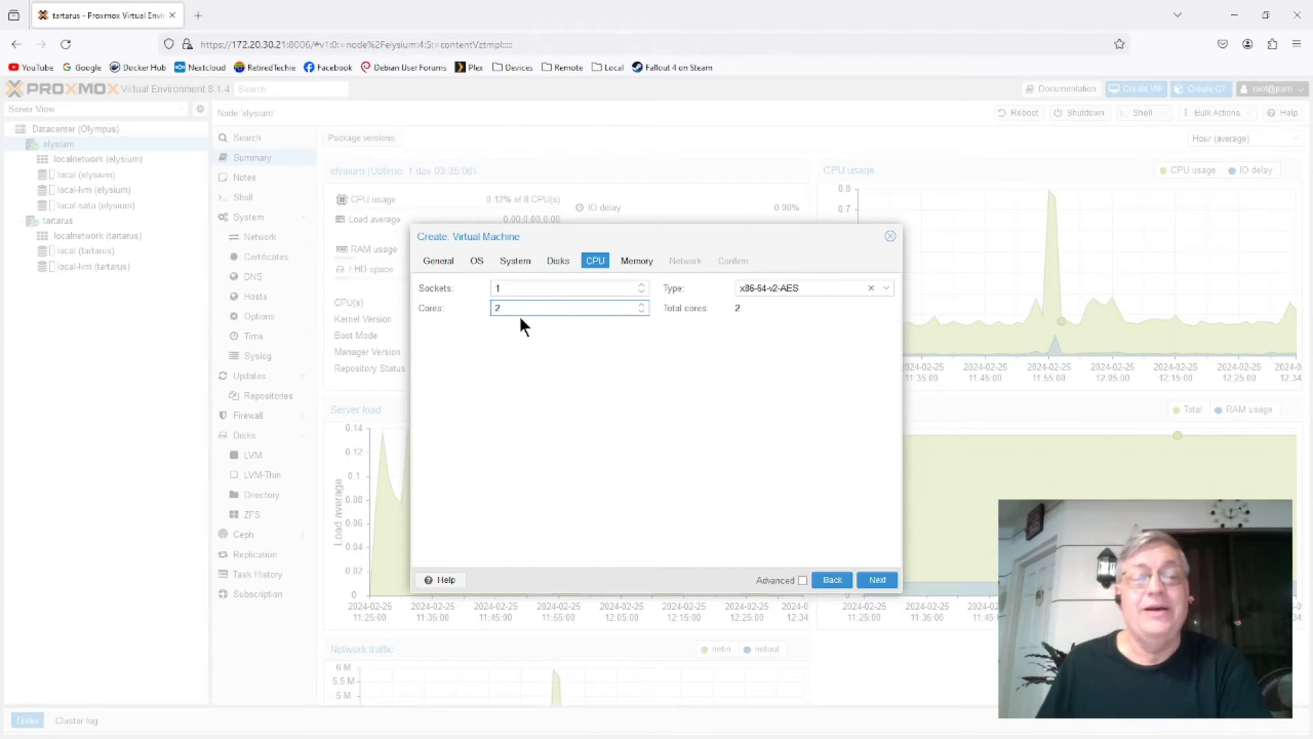
pyautogui.click(641, 285)
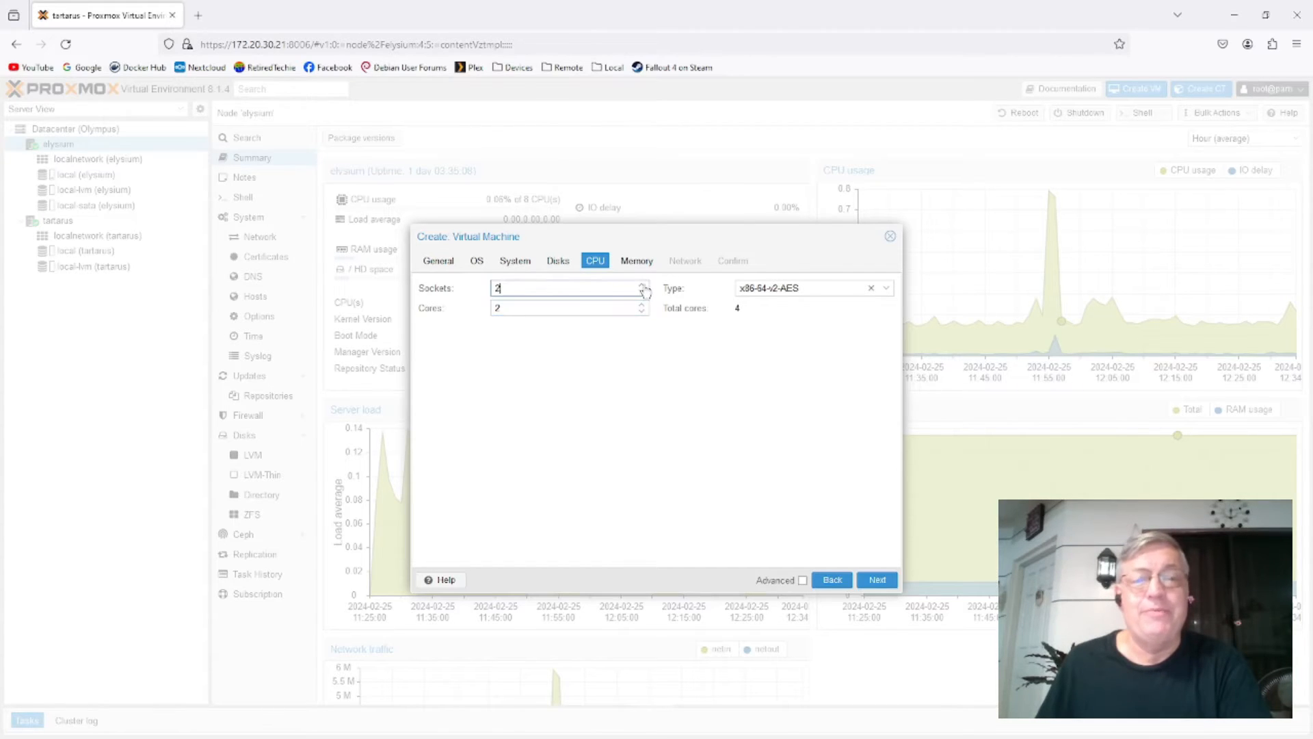
pyautogui.click(641, 312)
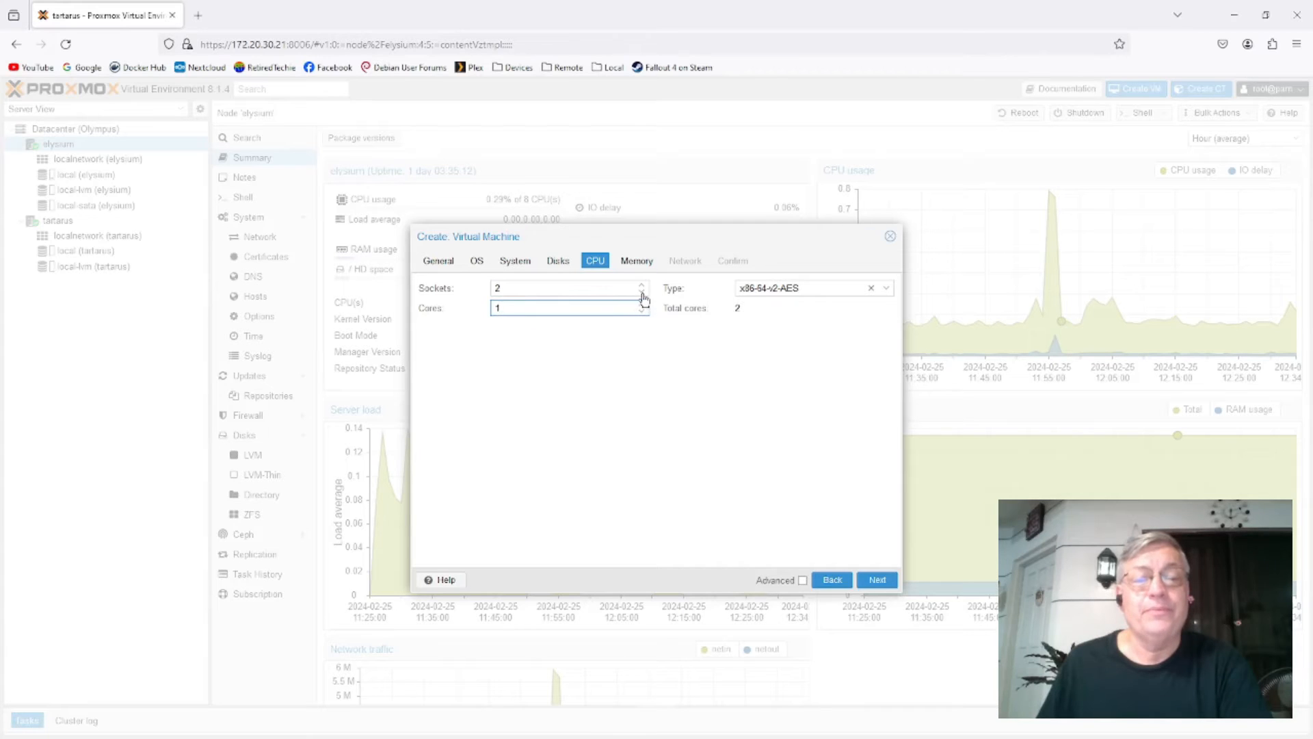
pyautogui.click(642, 292)
pyautogui.click(642, 304)
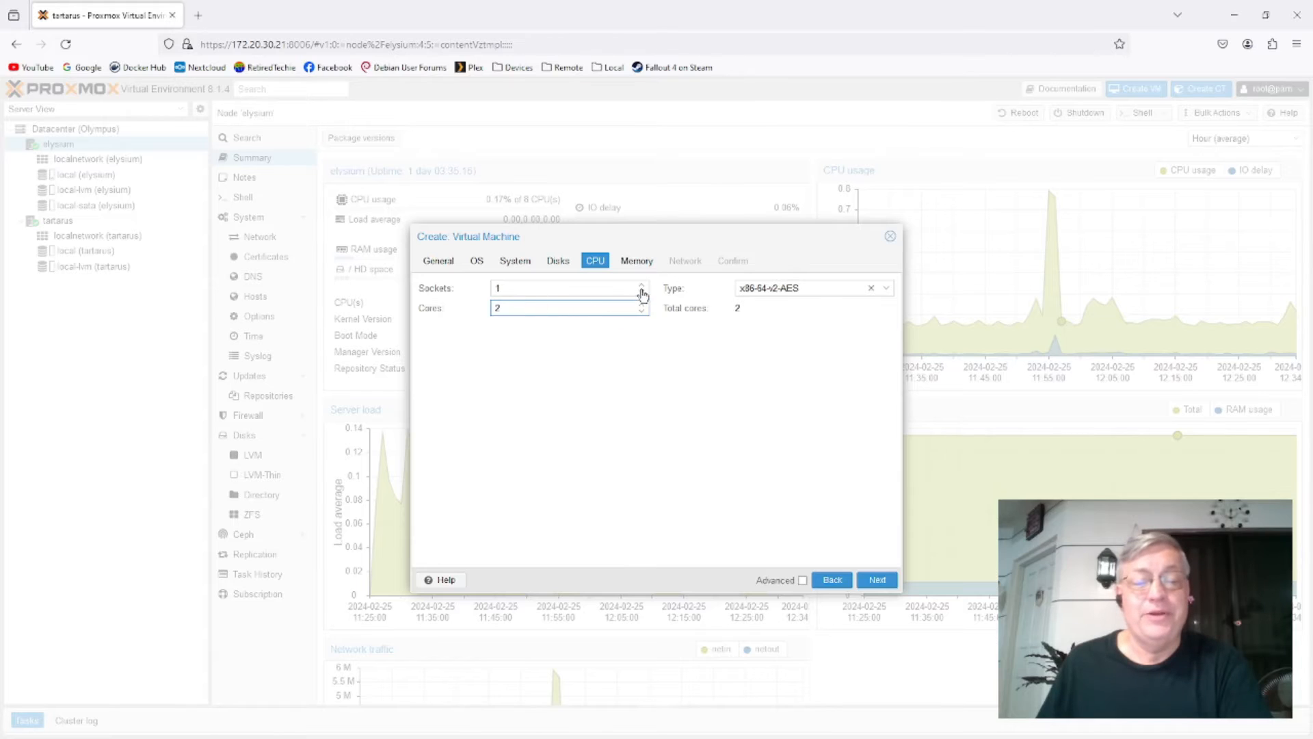
# Set the virtual machine's CPU to 2 sockets and 1 core, and continue to the memory settings
pyautogui.click(641, 284)
pyautogui.click(642, 312)
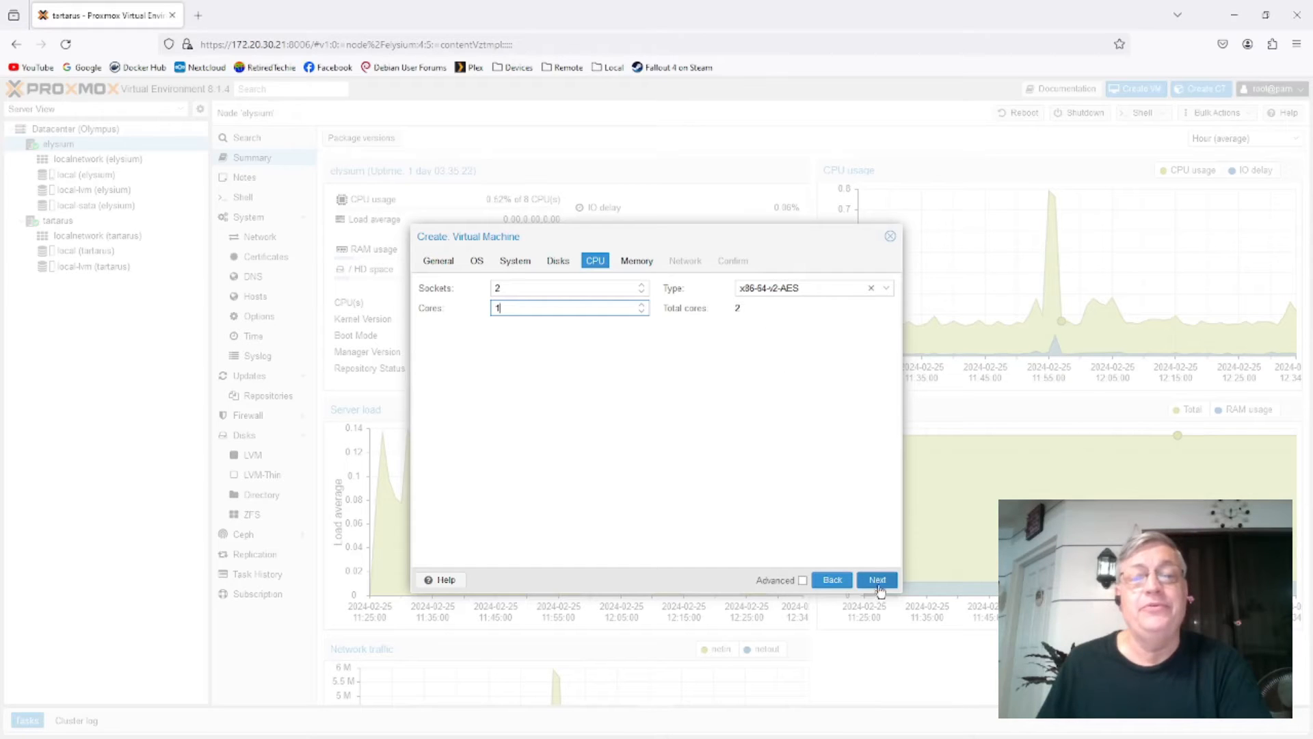
pyautogui.click(878, 580)
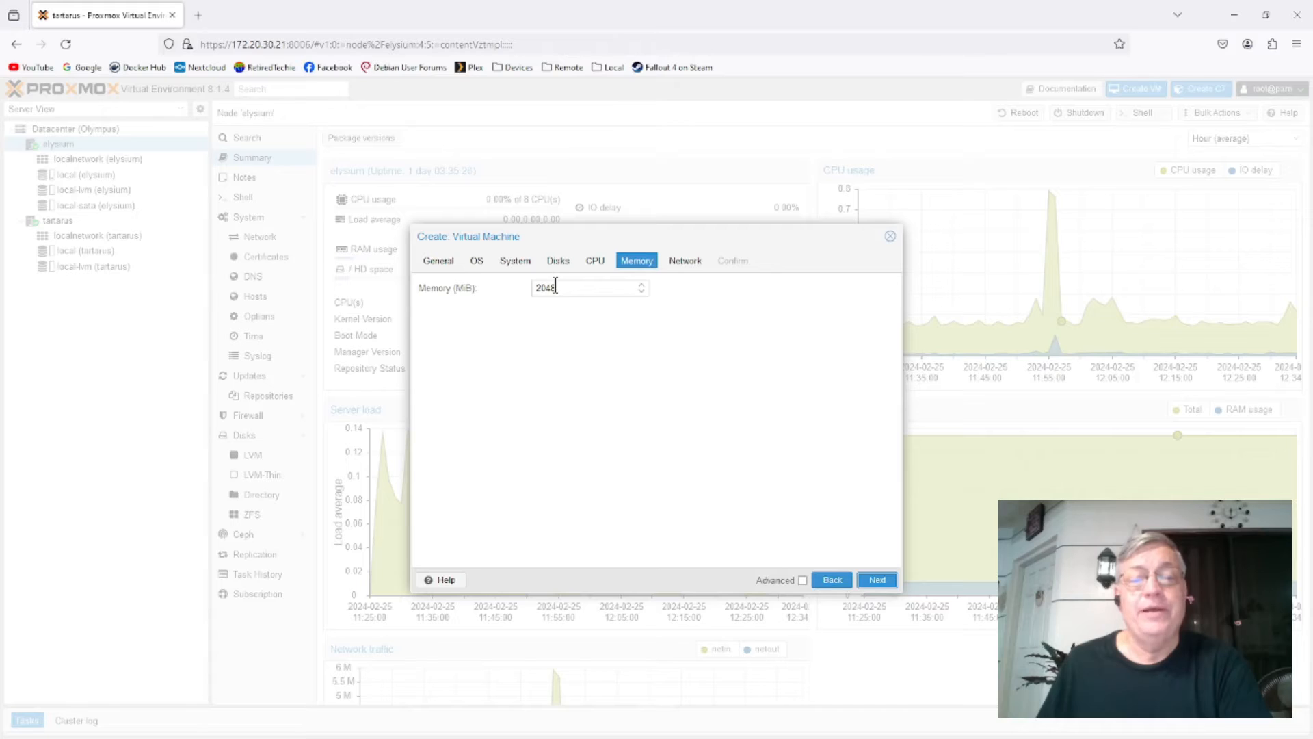
# Set the virtual machine's memory to 4096 MiB and continue to the network settings
pyautogui.moveTo(555, 287); pyautogui.dragTo(524, 287)
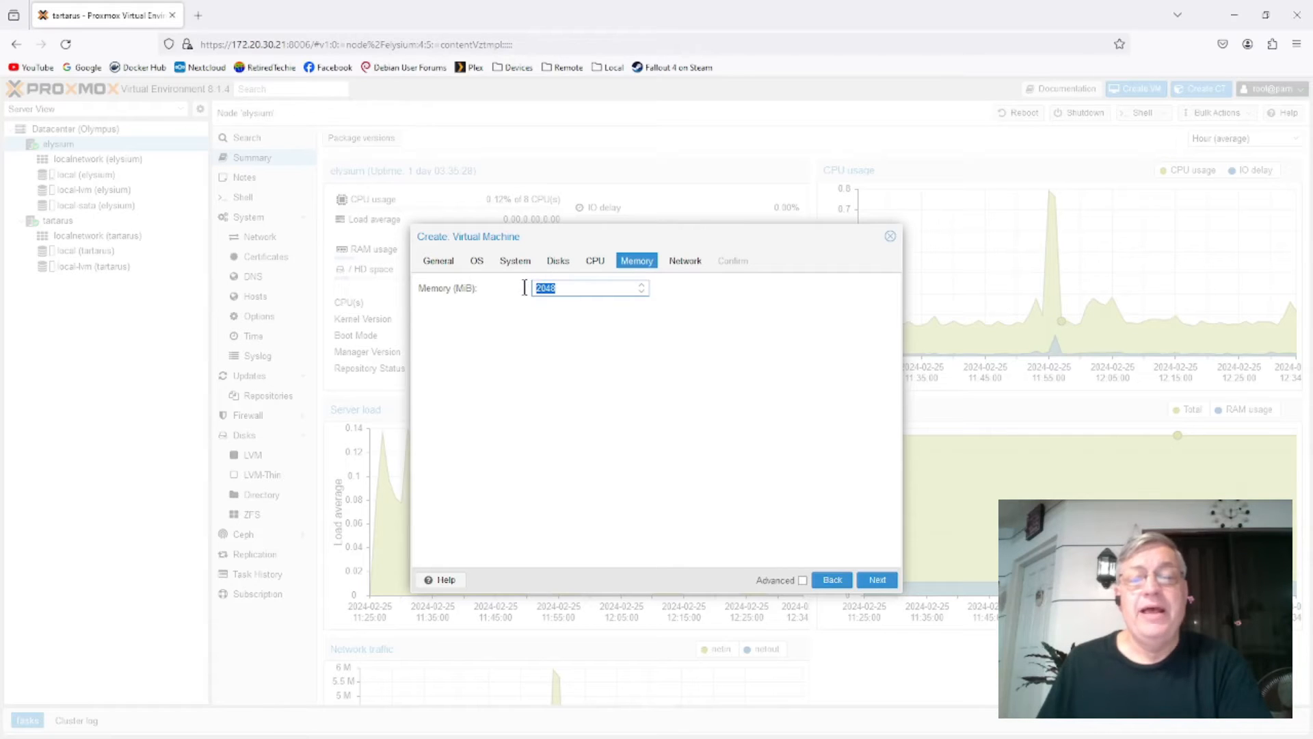
pyautogui.write('4096')
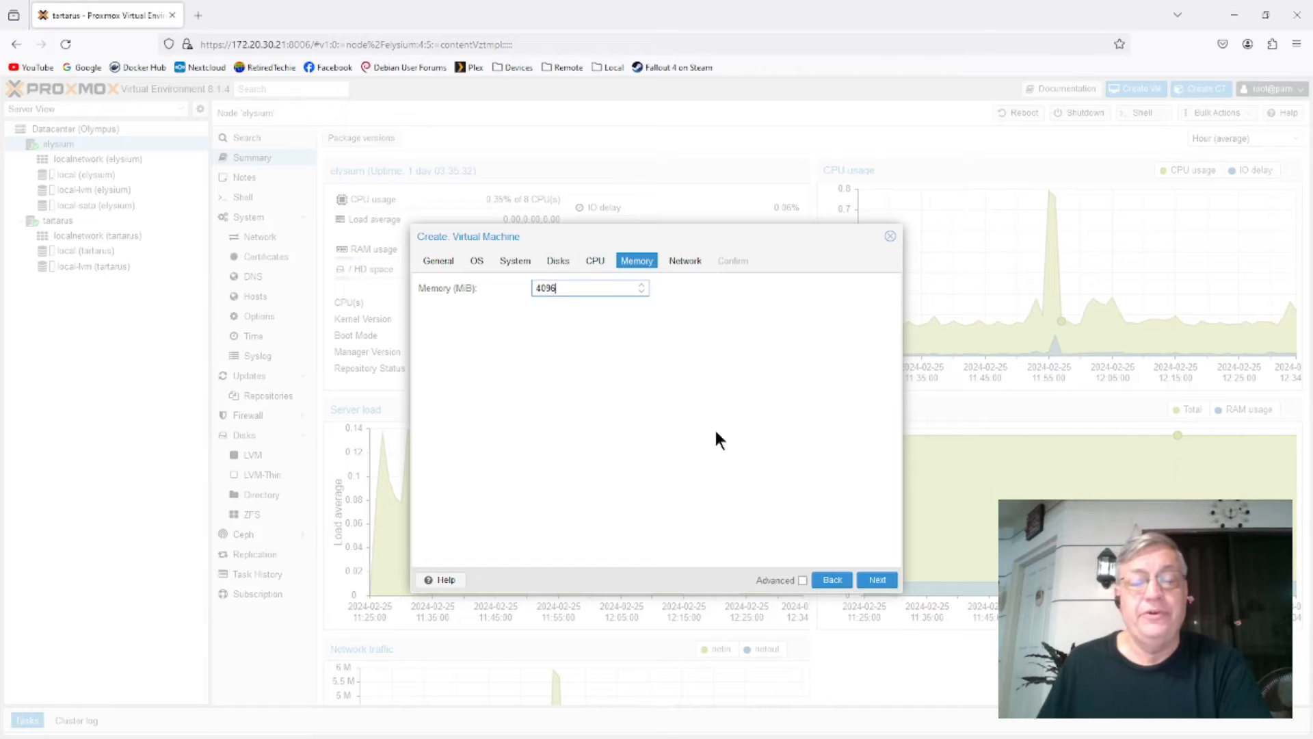
pyautogui.click(878, 581)
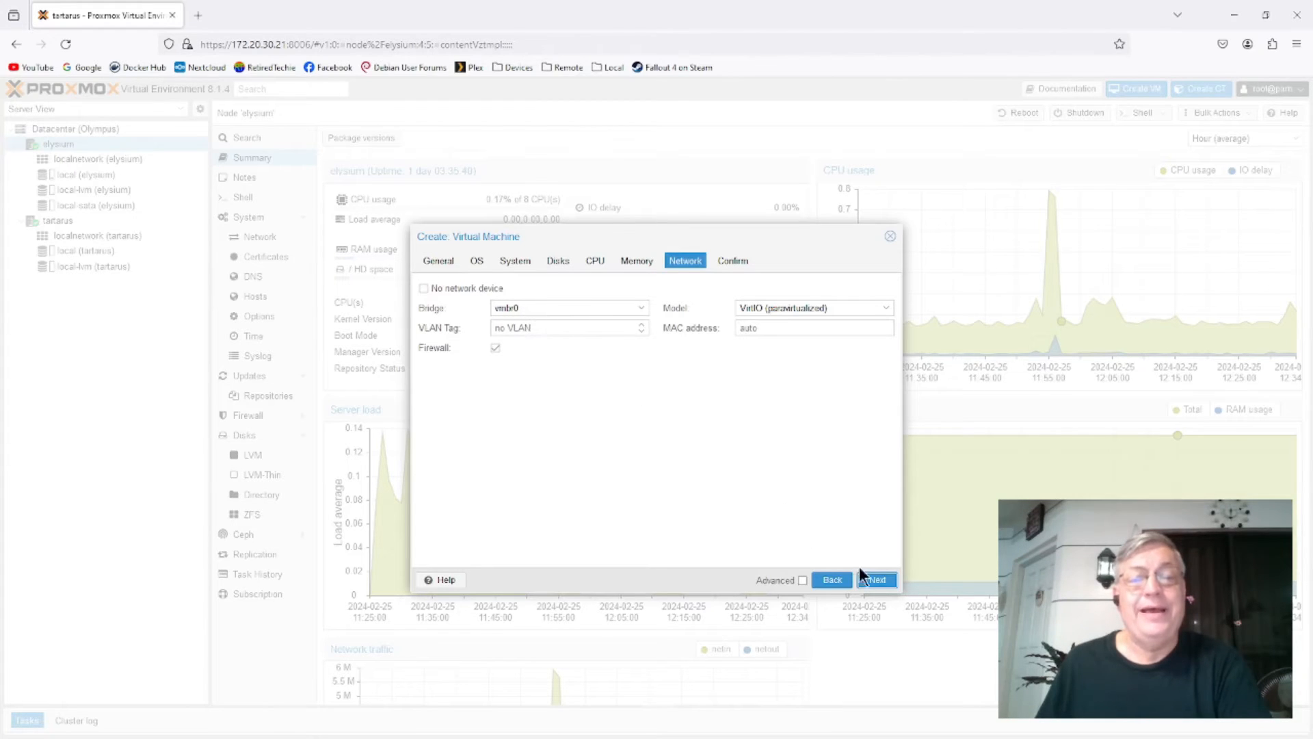
# Keep the network on bridge vmbr0 with the VirtIO (paravirtualized) model and firewall enabled, and finish creating the virtual machine
pyautogui.click(879, 585)
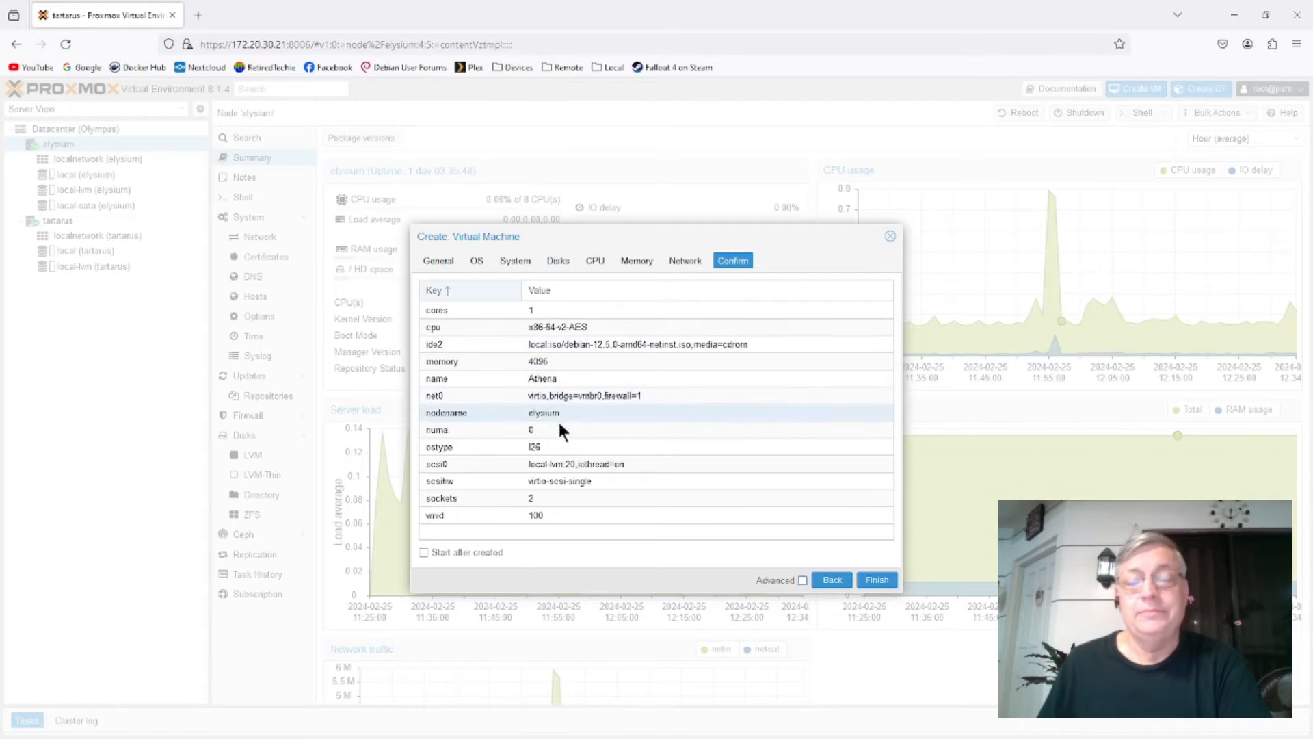
pyautogui.click(878, 580)
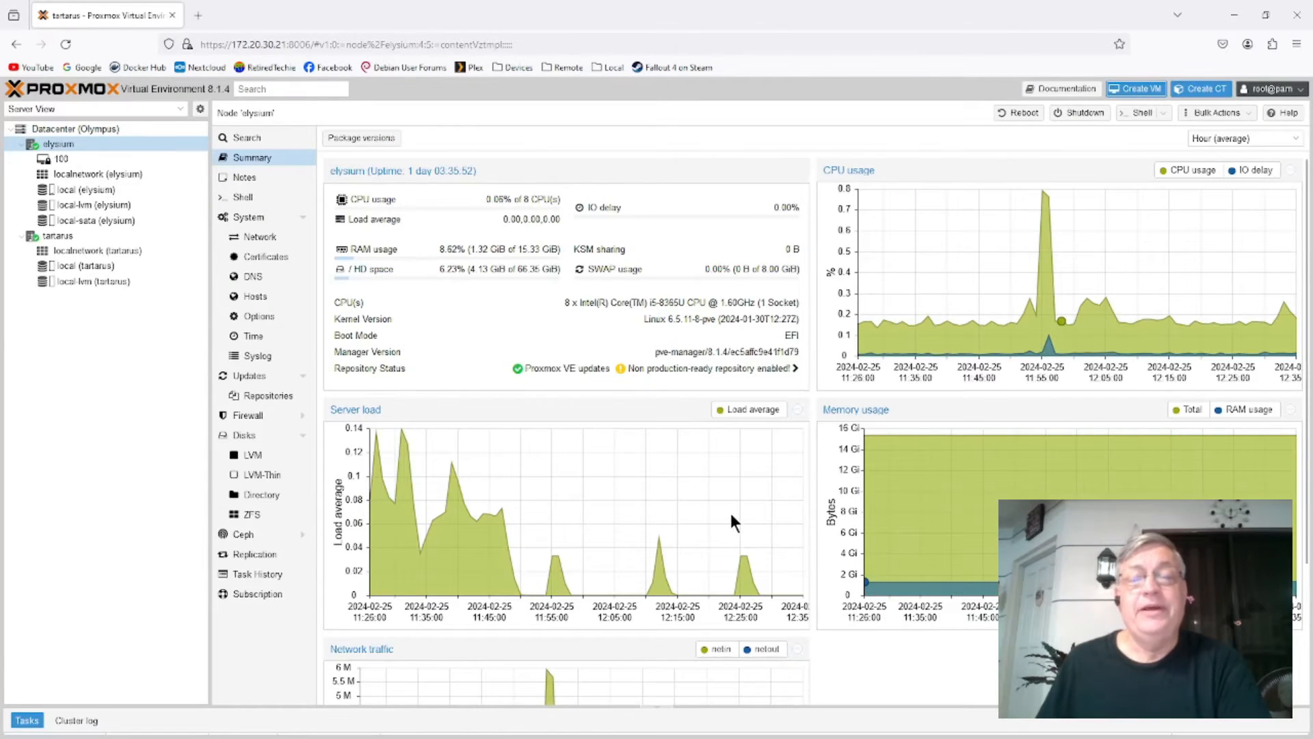
# Open the hardware configuration of virtual machine 100 (Athena)
pyautogui.rightClick(63, 159)
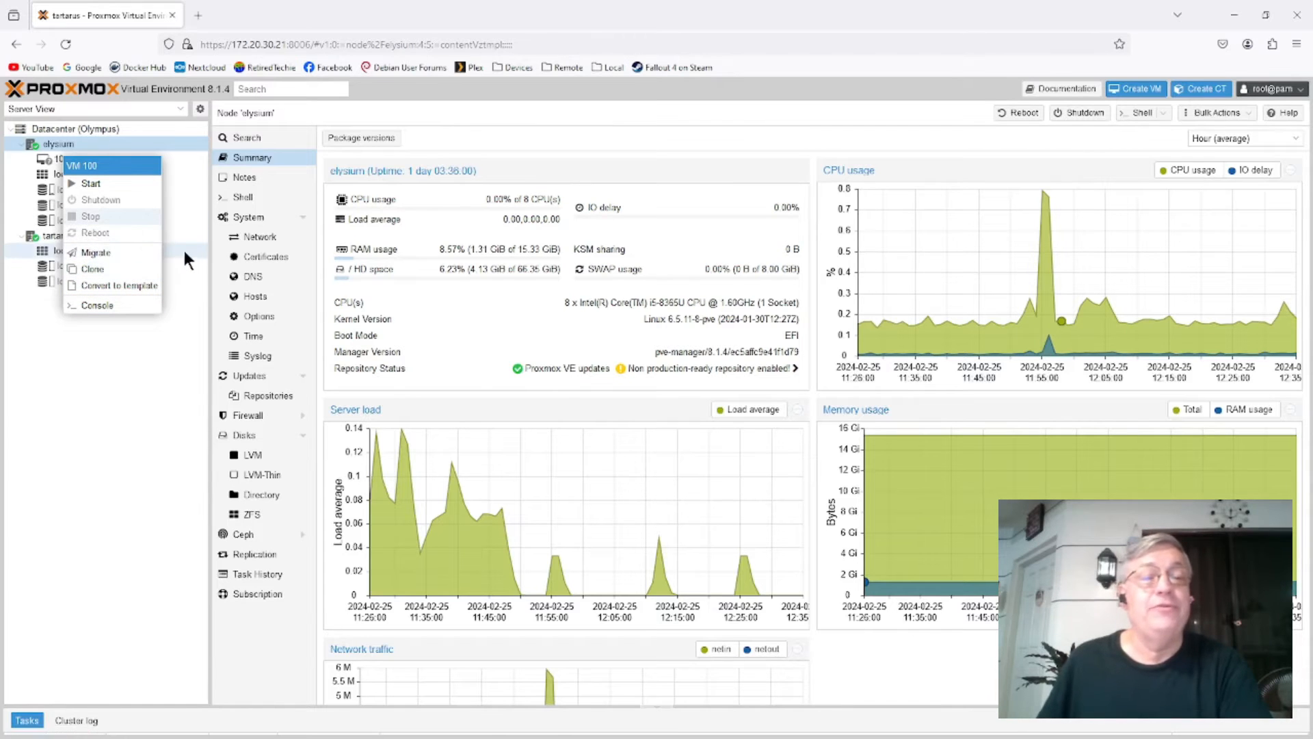
pyautogui.click(121, 419)
pyautogui.click(54, 158)
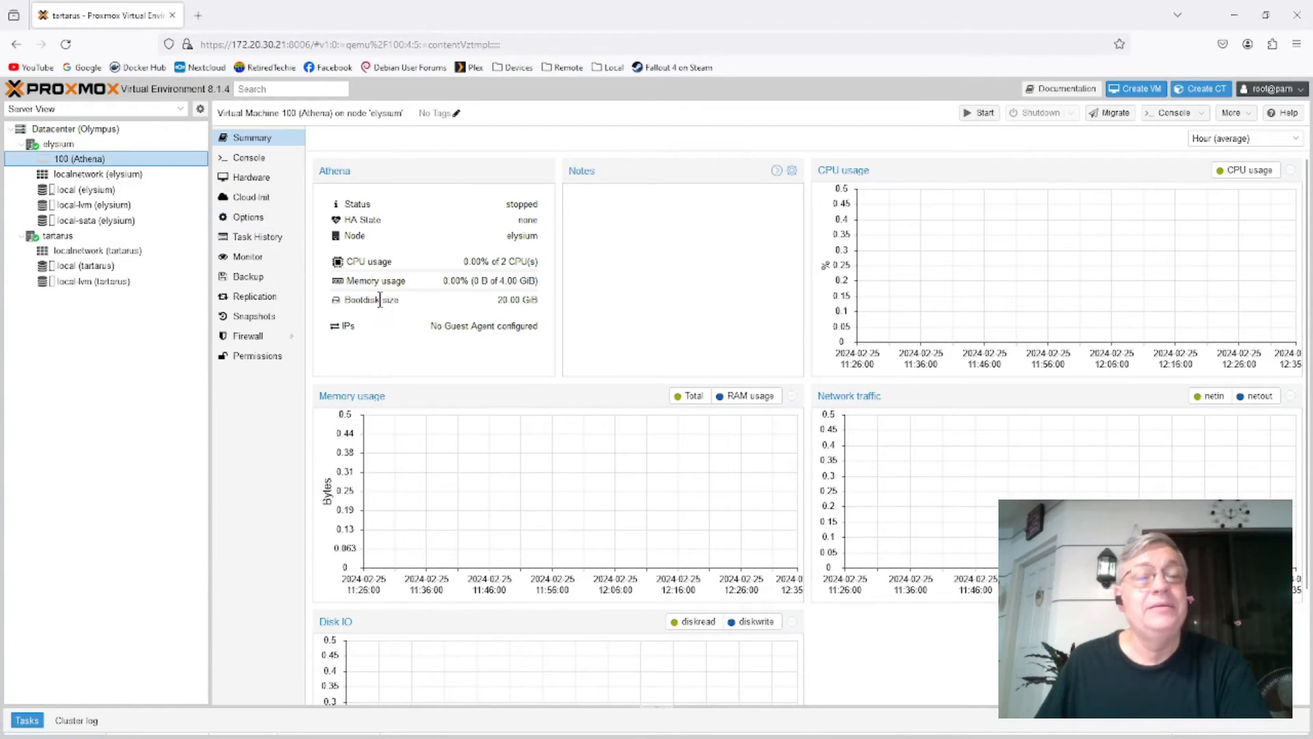
pyautogui.click(259, 175)
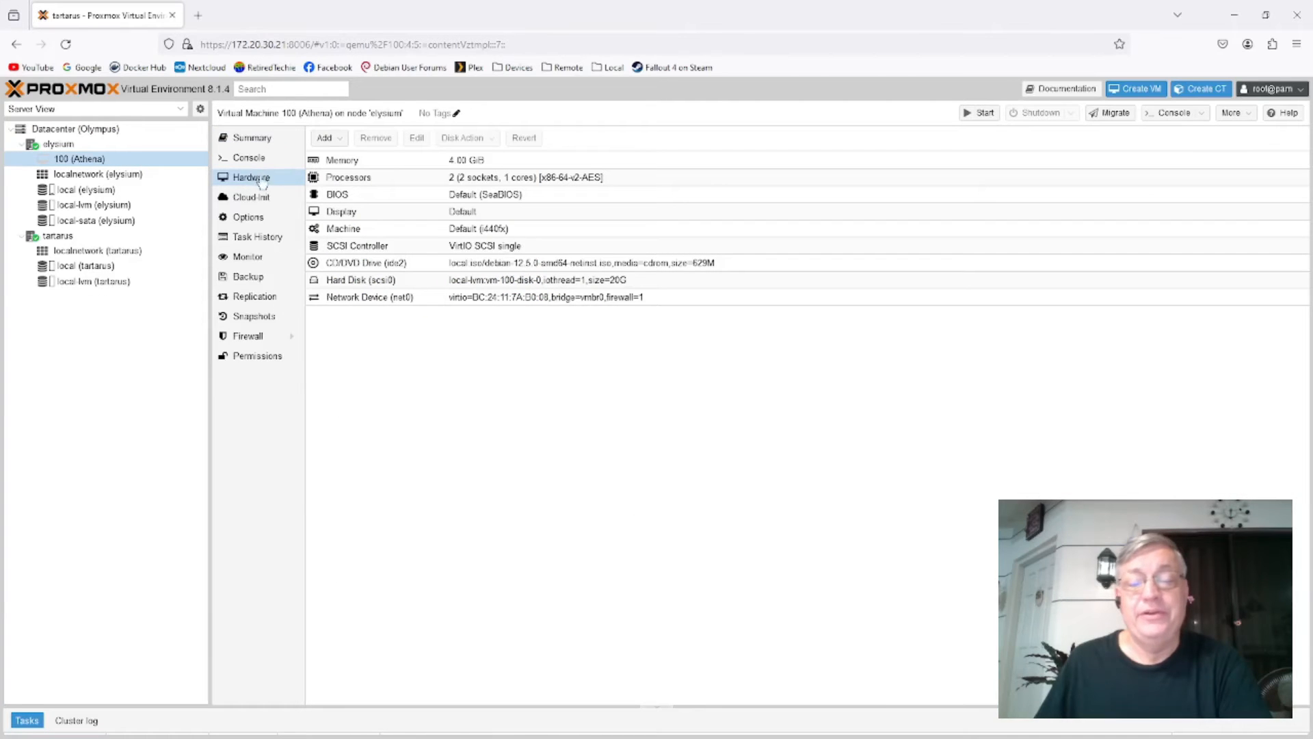
# Add a second SCSI hard disk of 1000 GiB to Athena, stored on local-sata
pyautogui.click(369, 279)
pyautogui.click(325, 137)
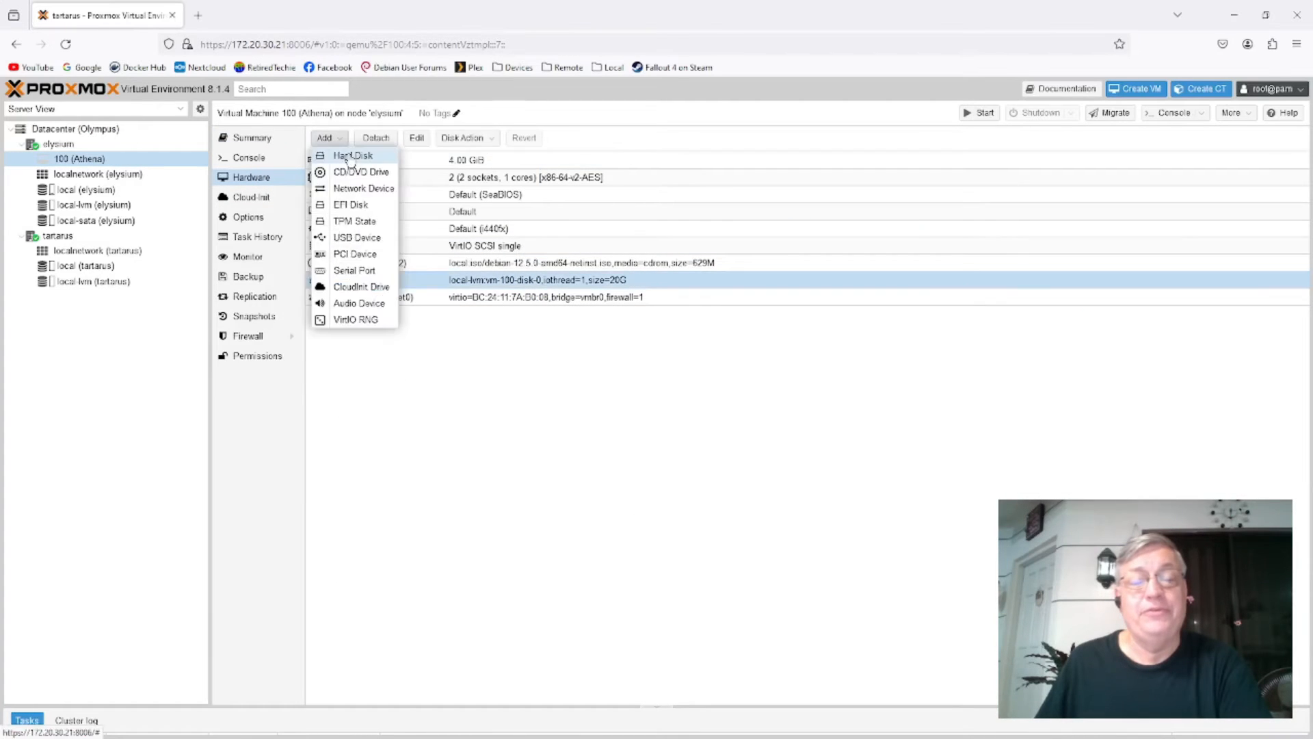
pyautogui.click(352, 155)
pyautogui.click(588, 428)
pyautogui.click(591, 456)
pyautogui.doubleClick(581, 448)
pyautogui.write('1')
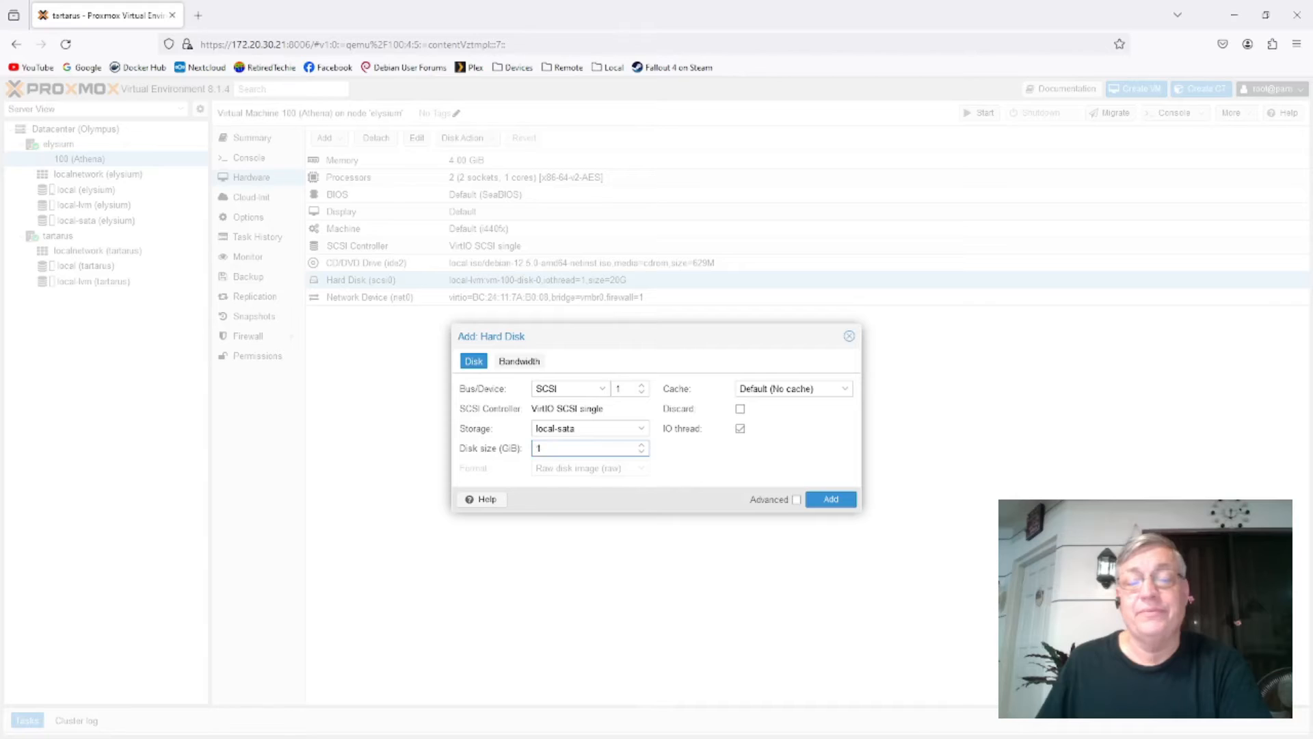
pyautogui.write('000')
pyautogui.click(831, 498)
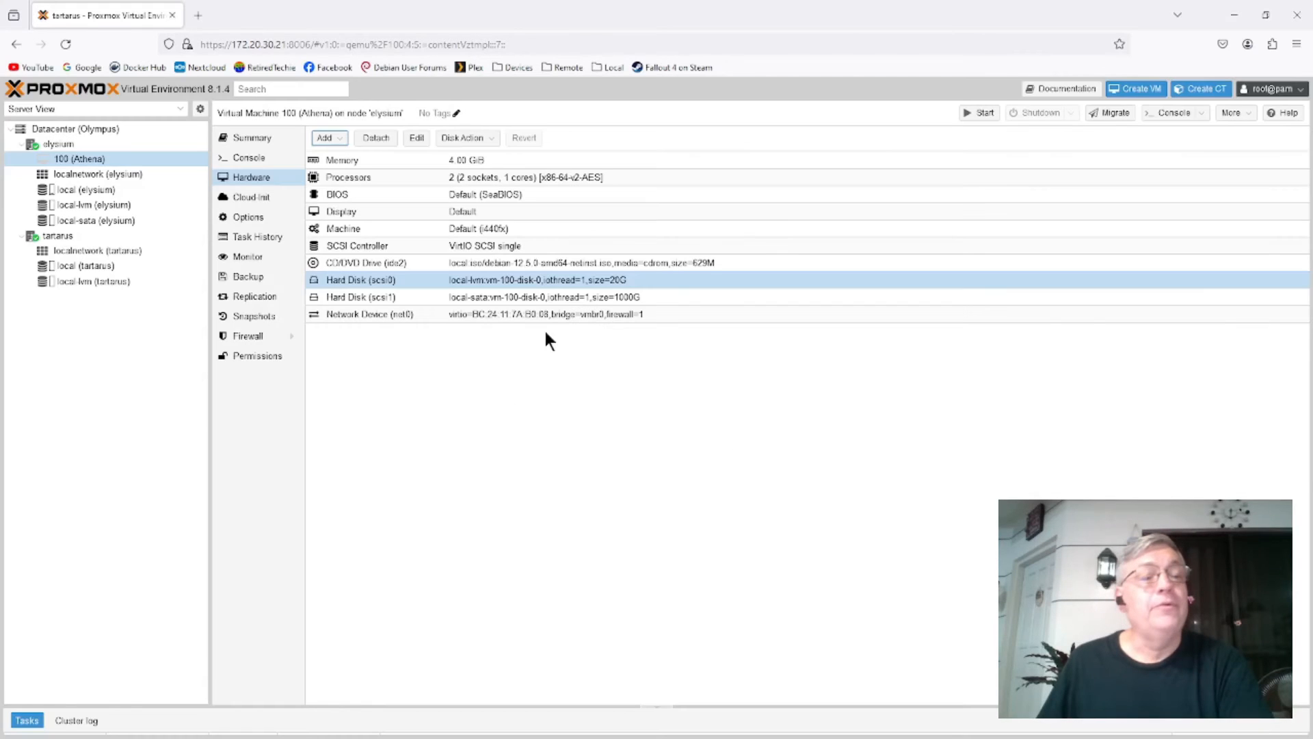
# Inspect the edit options of Athena's hard disk scsi1, close them unchanged, and look at the local-sata storage on elysium
pyautogui.click(541, 297)
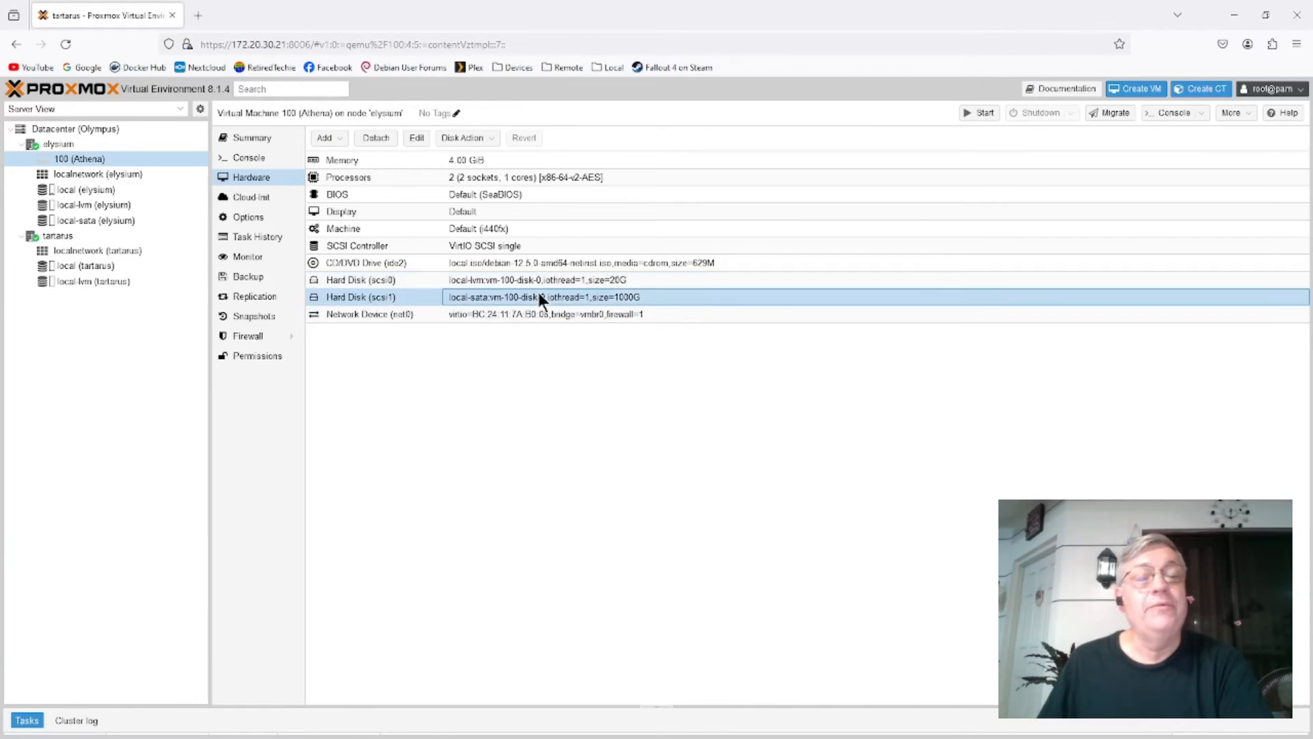
pyautogui.doubleClick(372, 294)
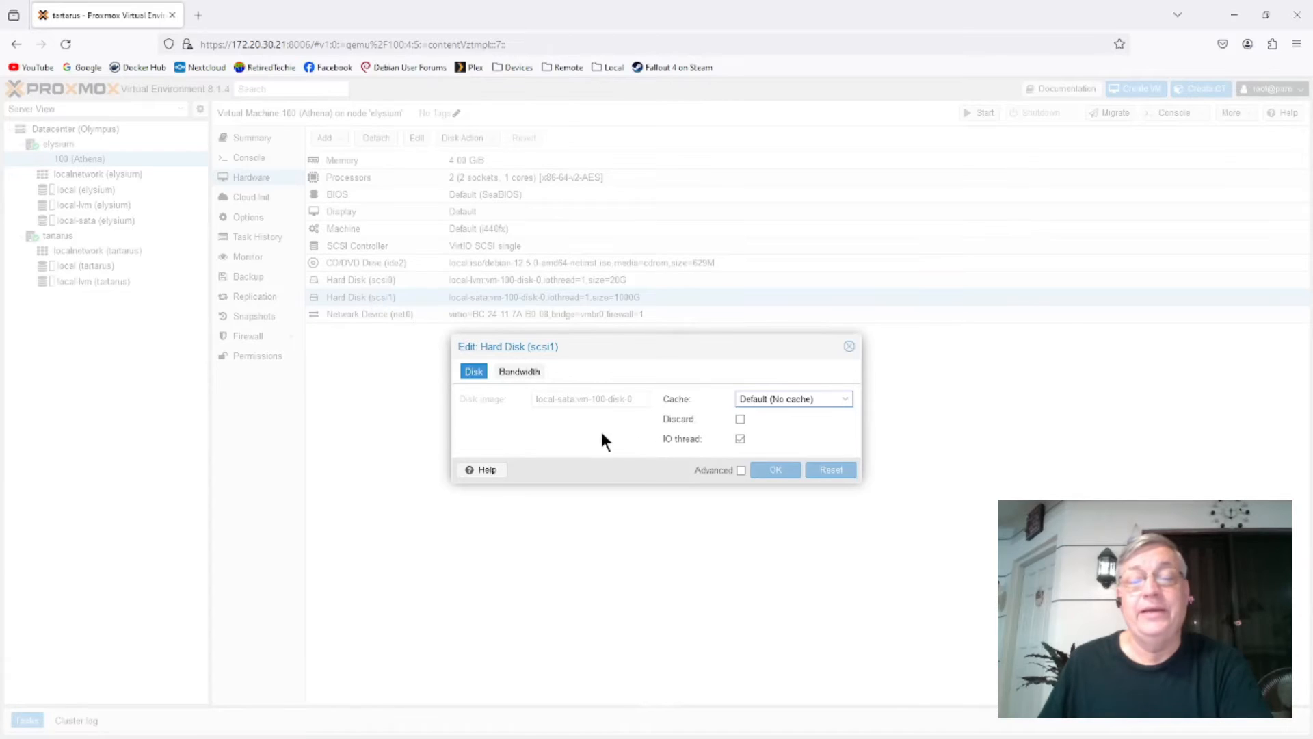
pyautogui.click(849, 349)
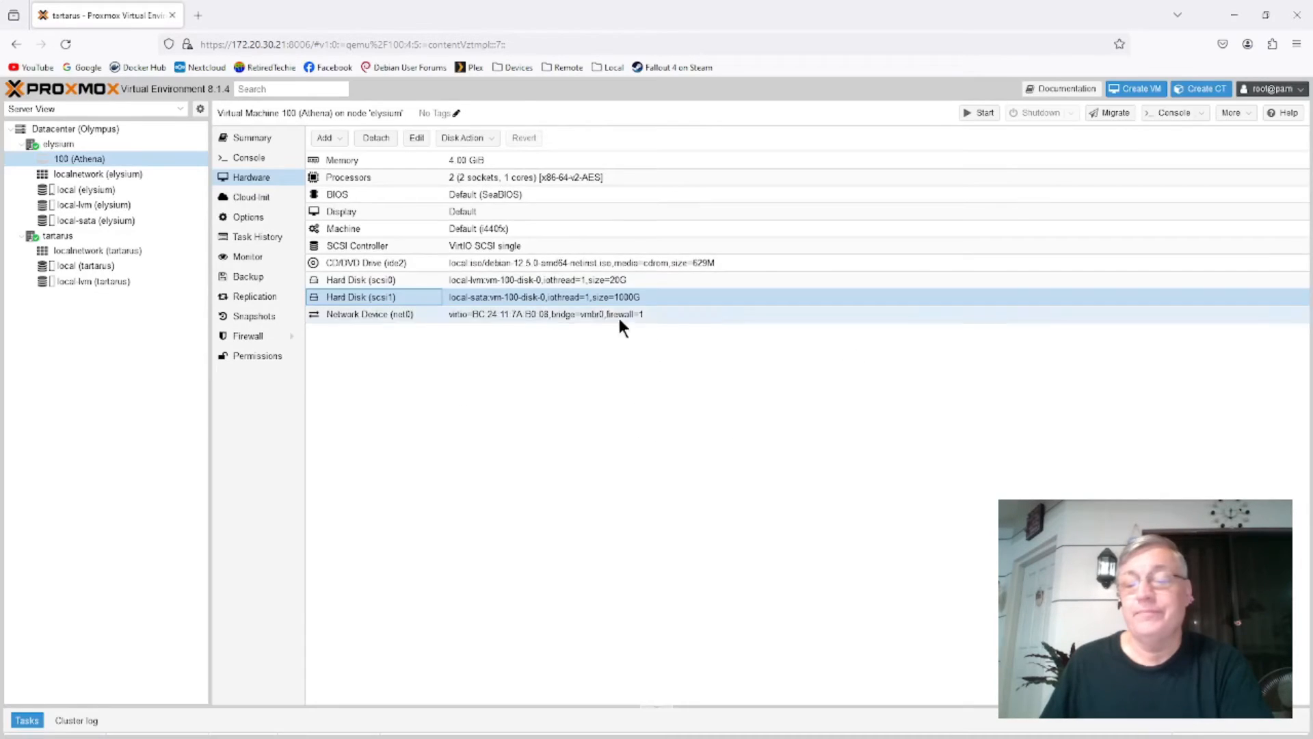
pyautogui.click(416, 139)
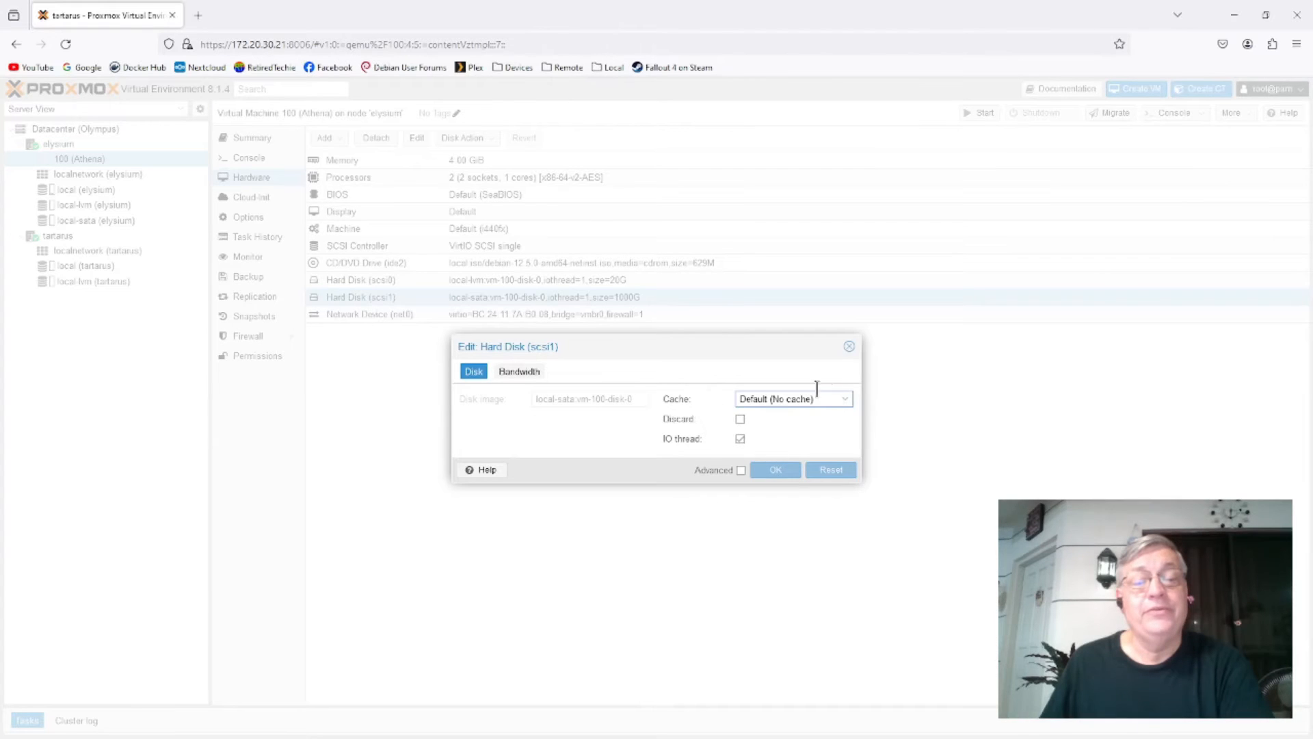
pyautogui.click(849, 346)
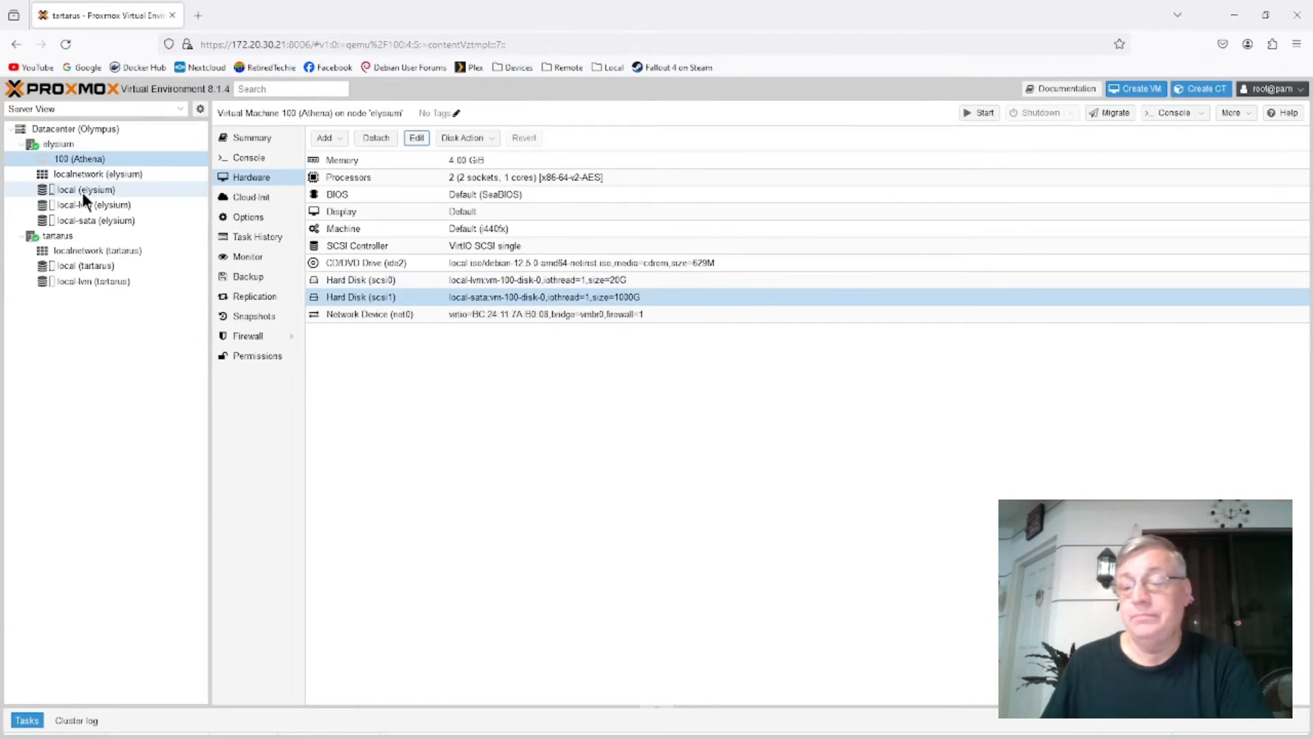
pyautogui.click(85, 219)
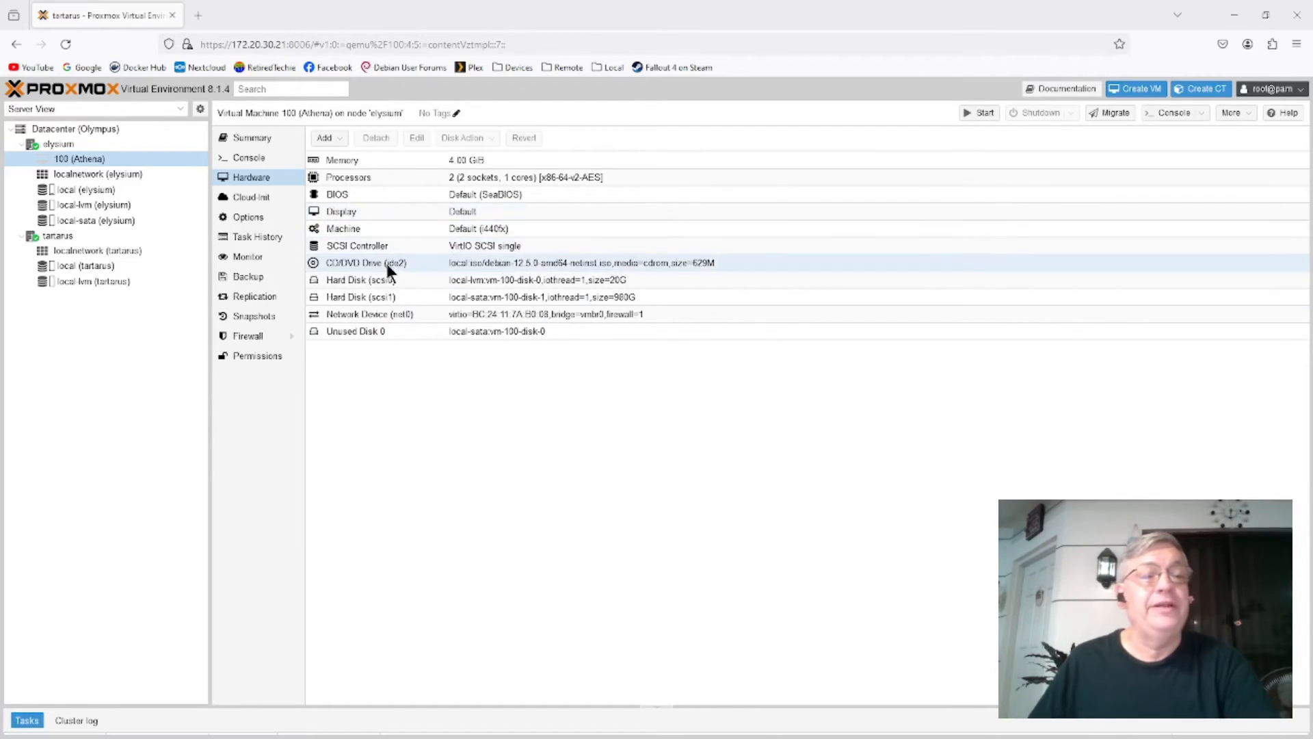
# Start virtual machine 100 (Athena) and choose the text-mode Install option from the Debian 12 installer menu in its console
pyautogui.click(657, 280)
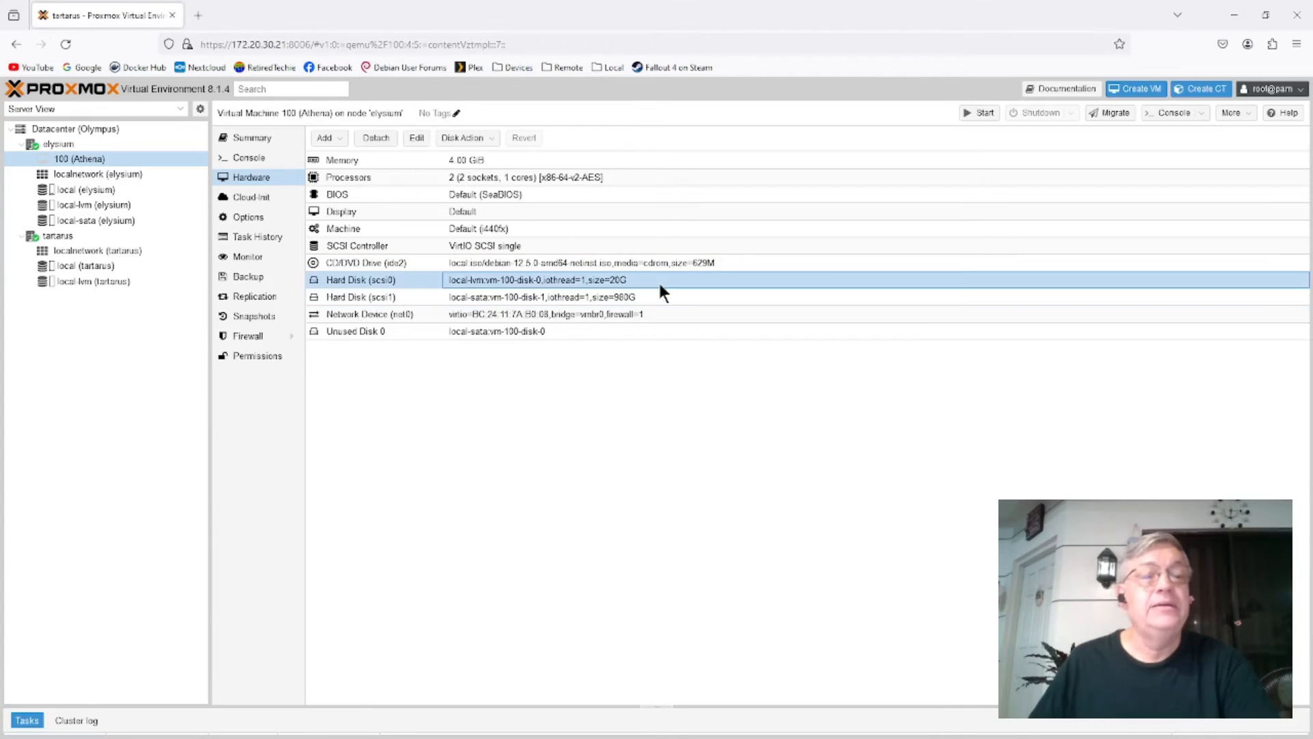
pyautogui.click(985, 115)
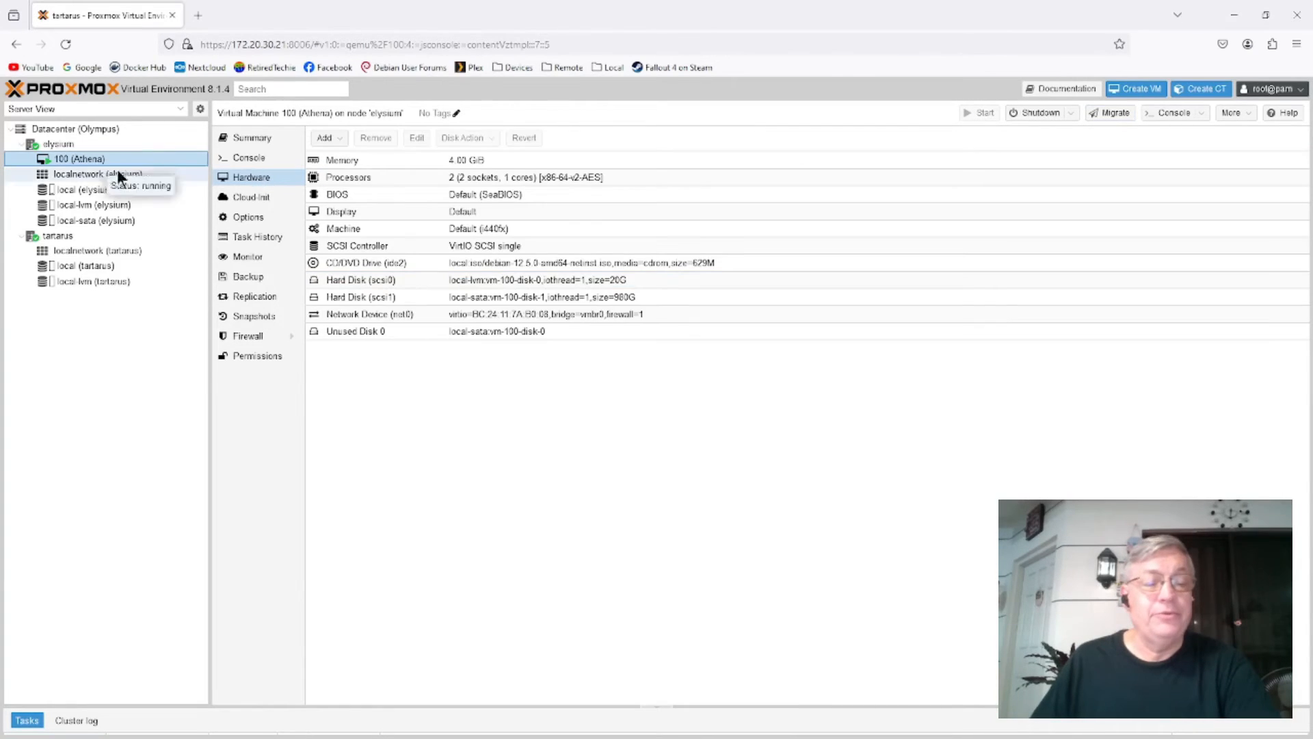
pyautogui.click(251, 159)
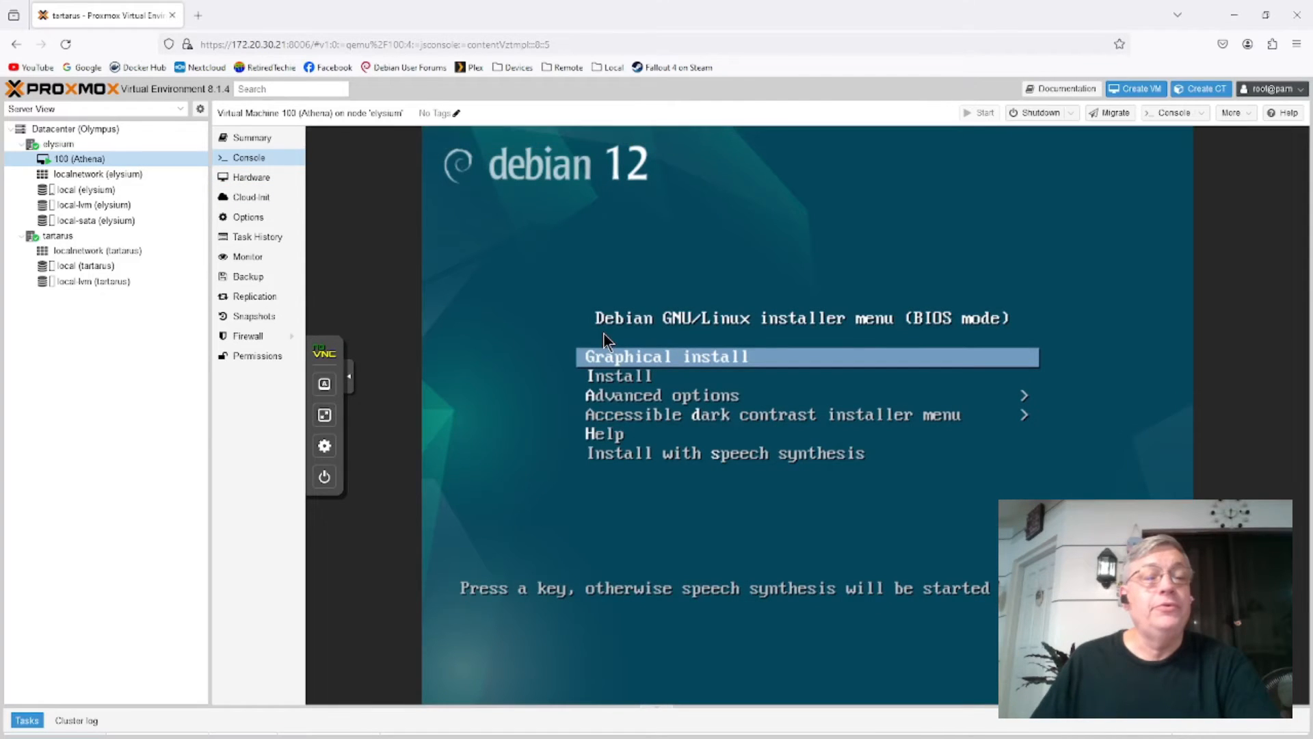
pyautogui.press('Down')
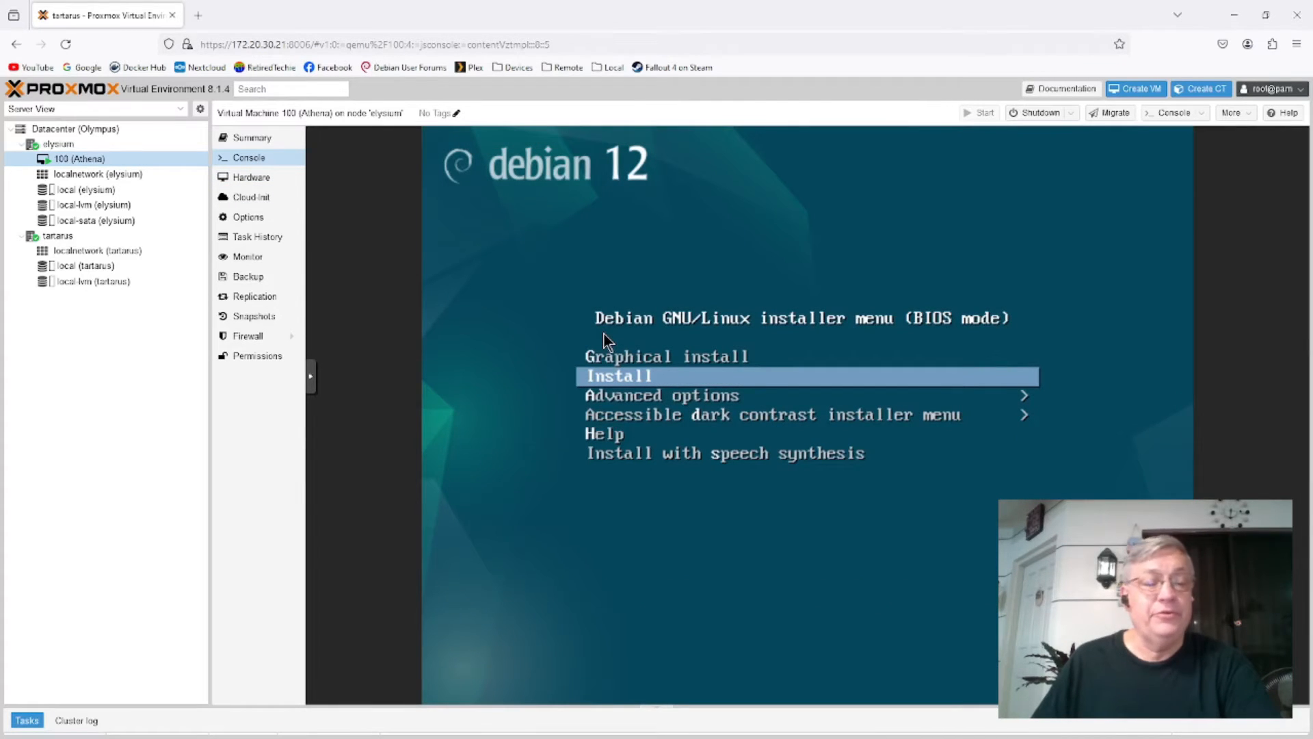
pyautogui.press('Return')
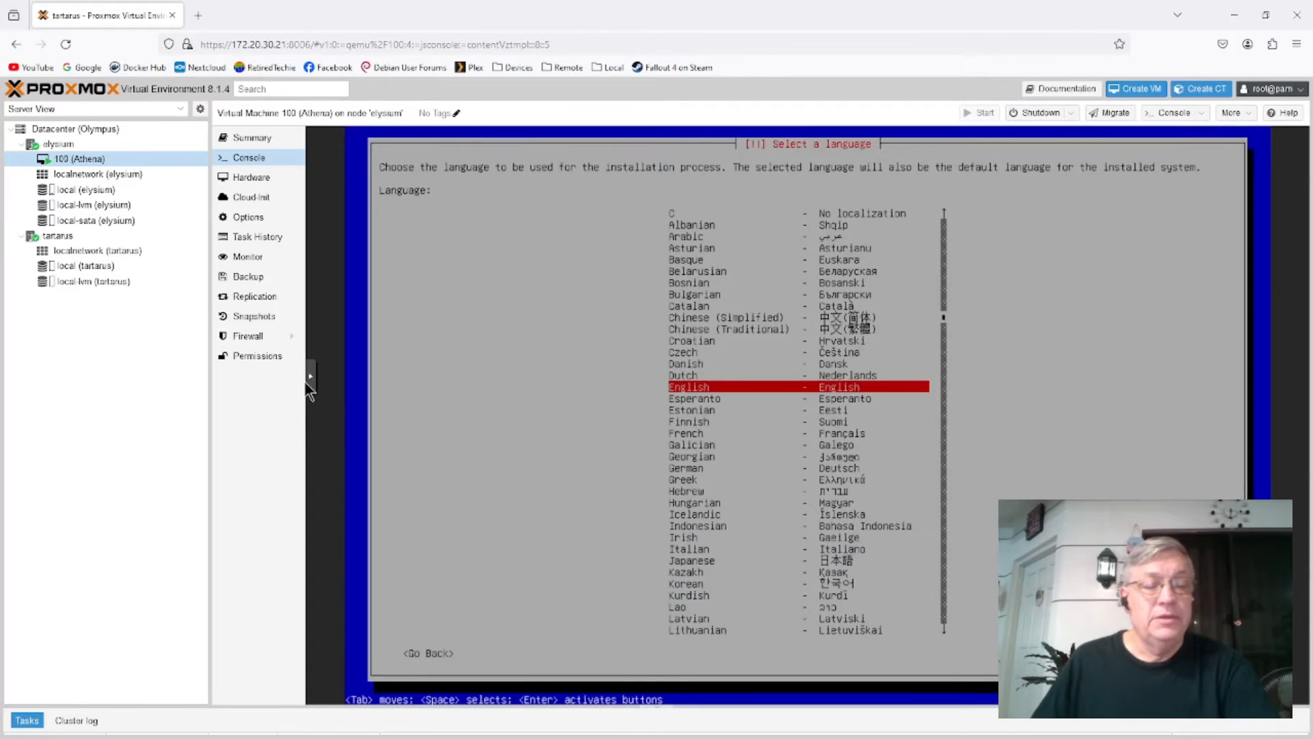
# Show Athena's installer console in full screen, leaving full screen once and returning to it
pyautogui.click(310, 376)
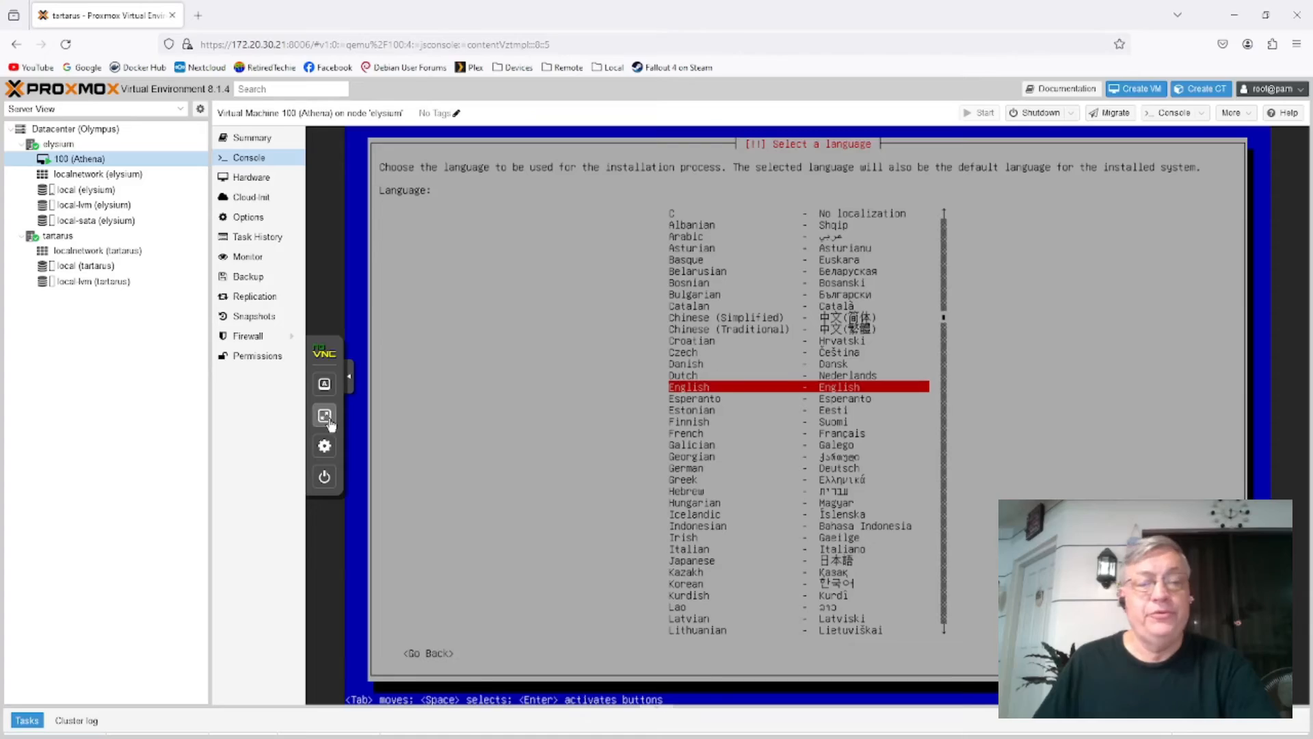
pyautogui.click(325, 415)
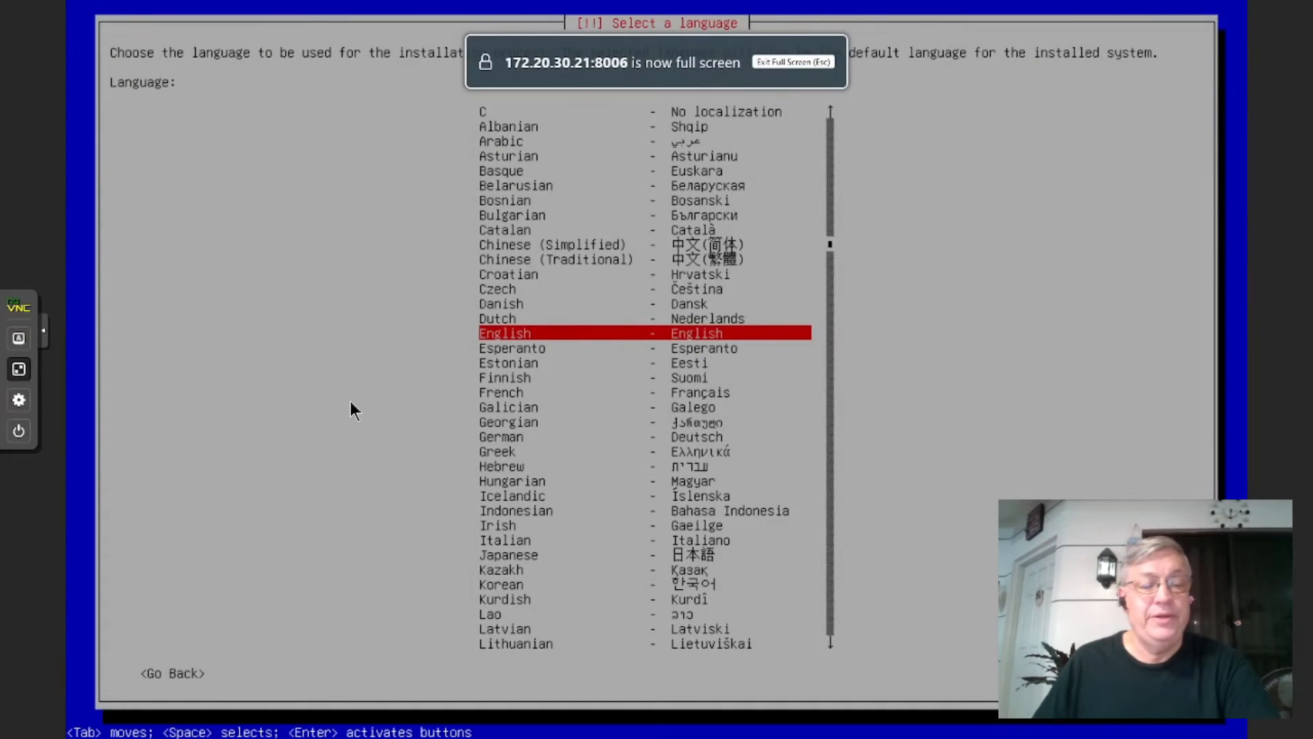
pyautogui.press('Escape')
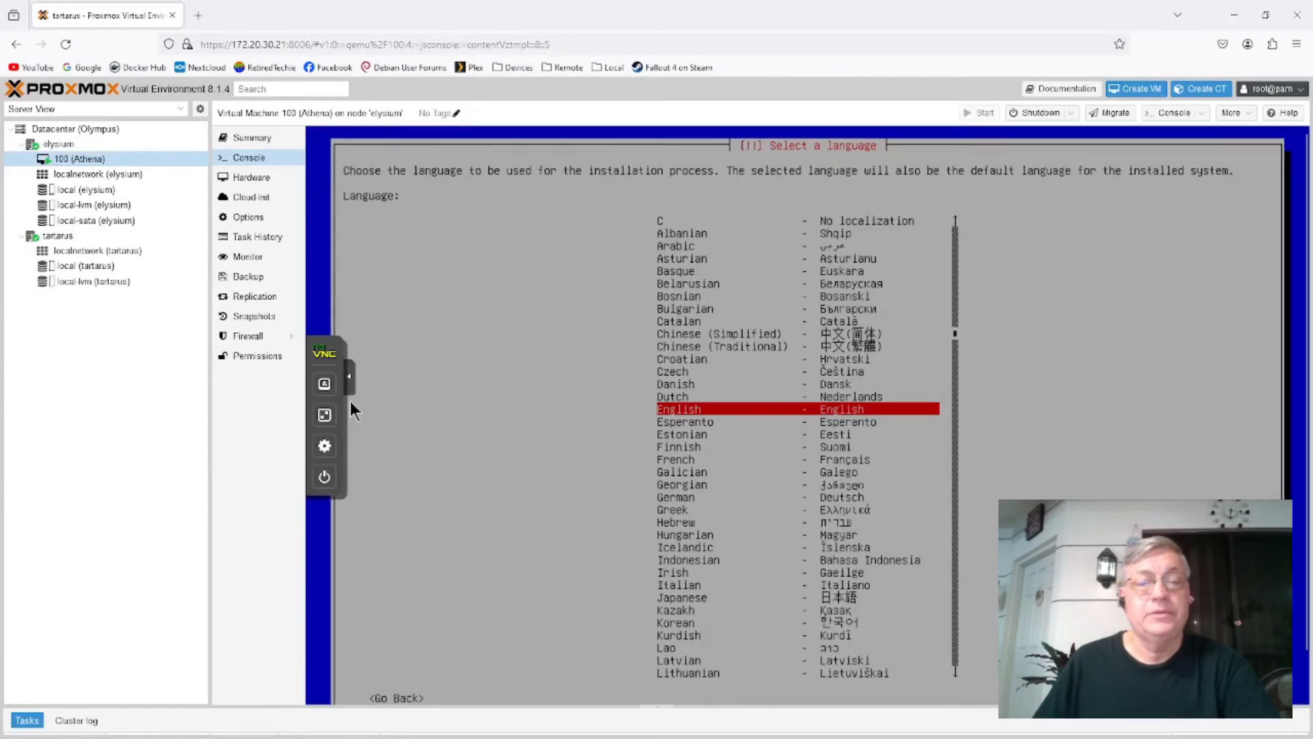
pyautogui.click(324, 415)
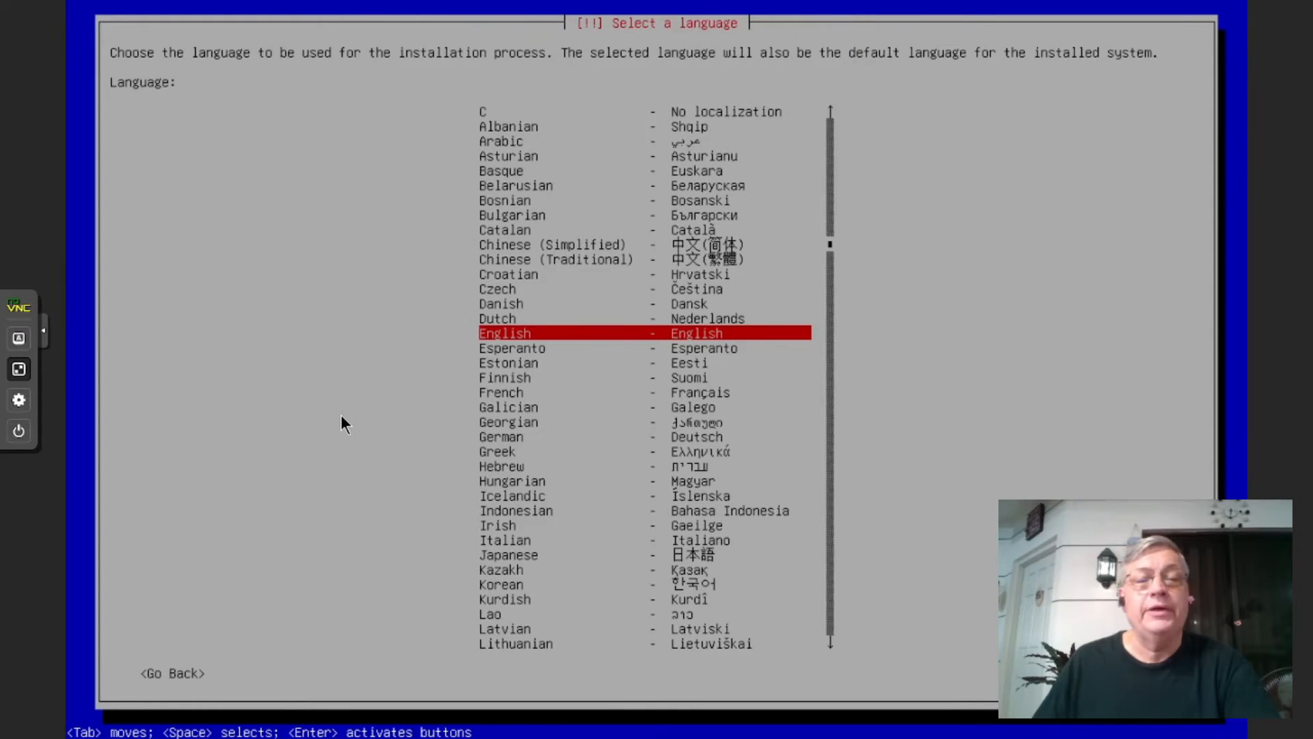
# Choose English as the installation language
pyautogui.press('Down')
pyautogui.press('Down')
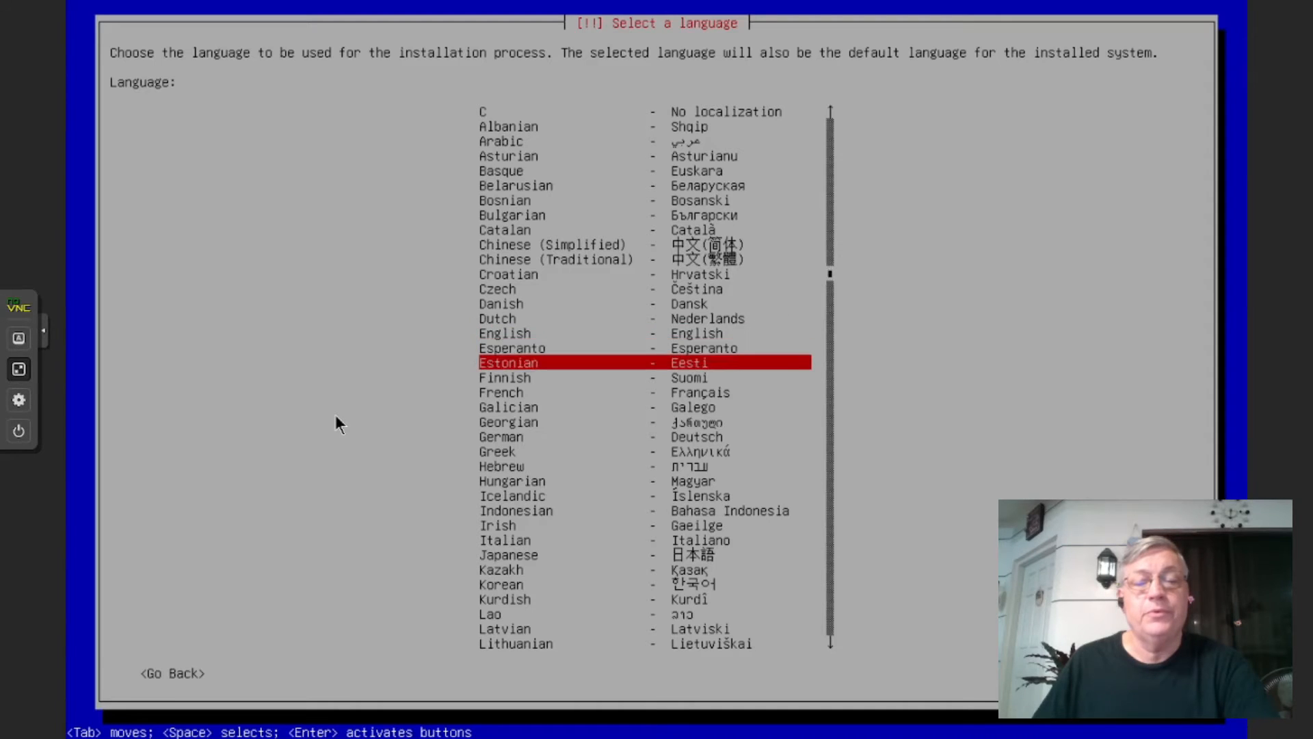
pyautogui.press('Up')
pyautogui.press('Up')
pyautogui.press('Return')
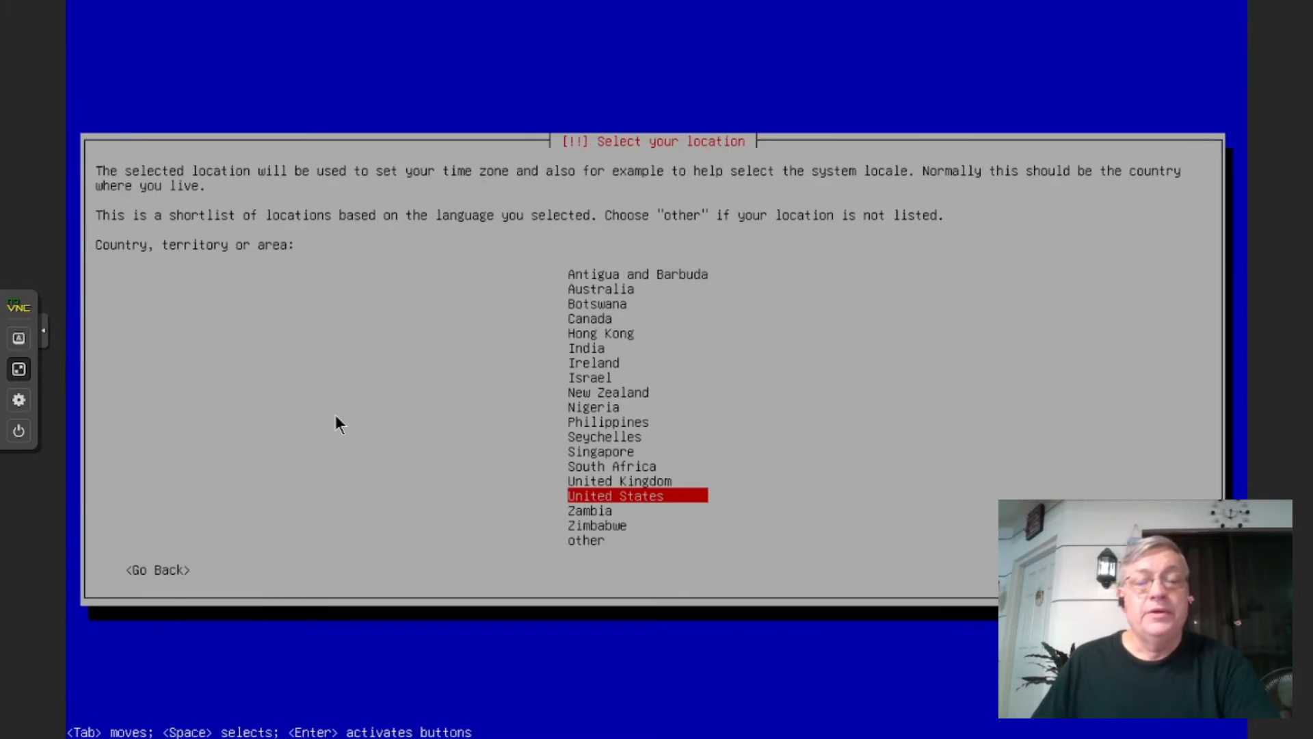
# Set the location to Philippines and accept the preselected choice of the question that follows
pyautogui.press('Up')
pyautogui.press('Up')
pyautogui.press('Up')
pyautogui.press('Up')
pyautogui.press('Up')
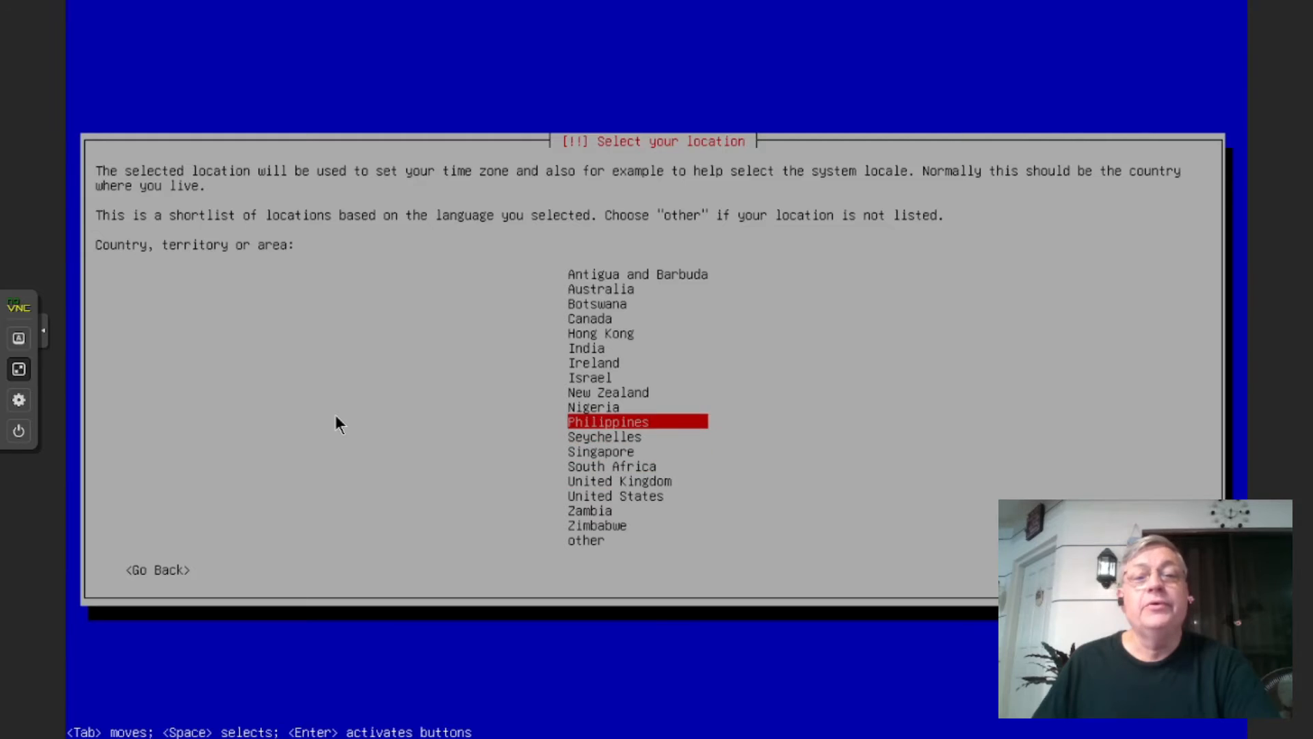
pyautogui.press('Return')
pyautogui.press('Return')
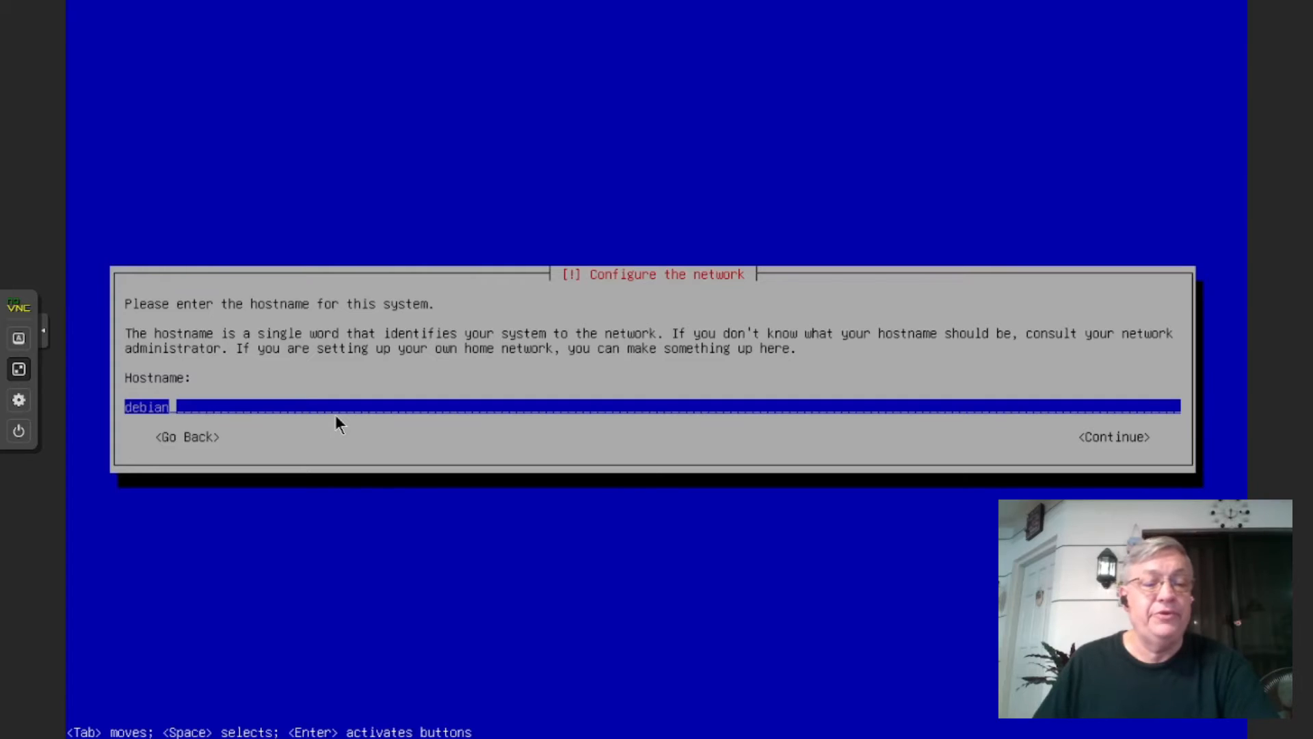
# Go back from the hostname question and choose to configure the network manually
pyautogui.press('Tab')
pyautogui.press('Tab')
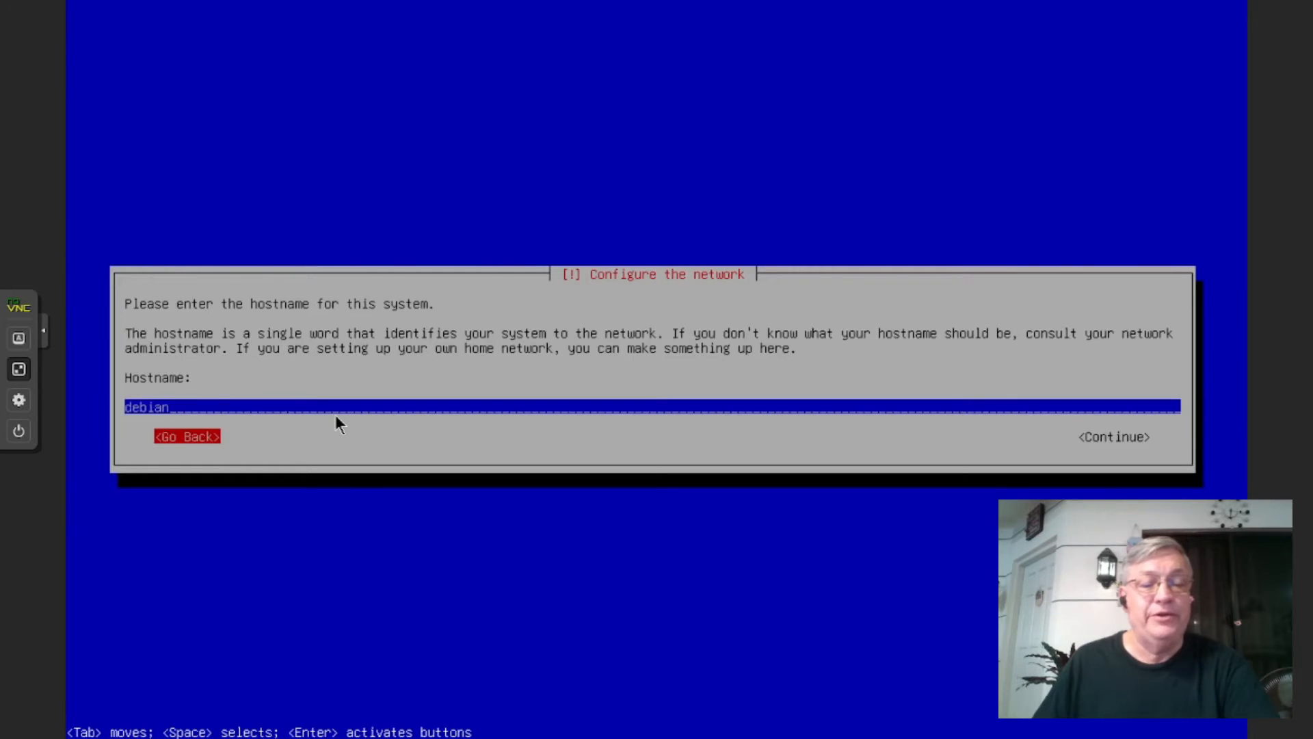
pyautogui.press('Return')
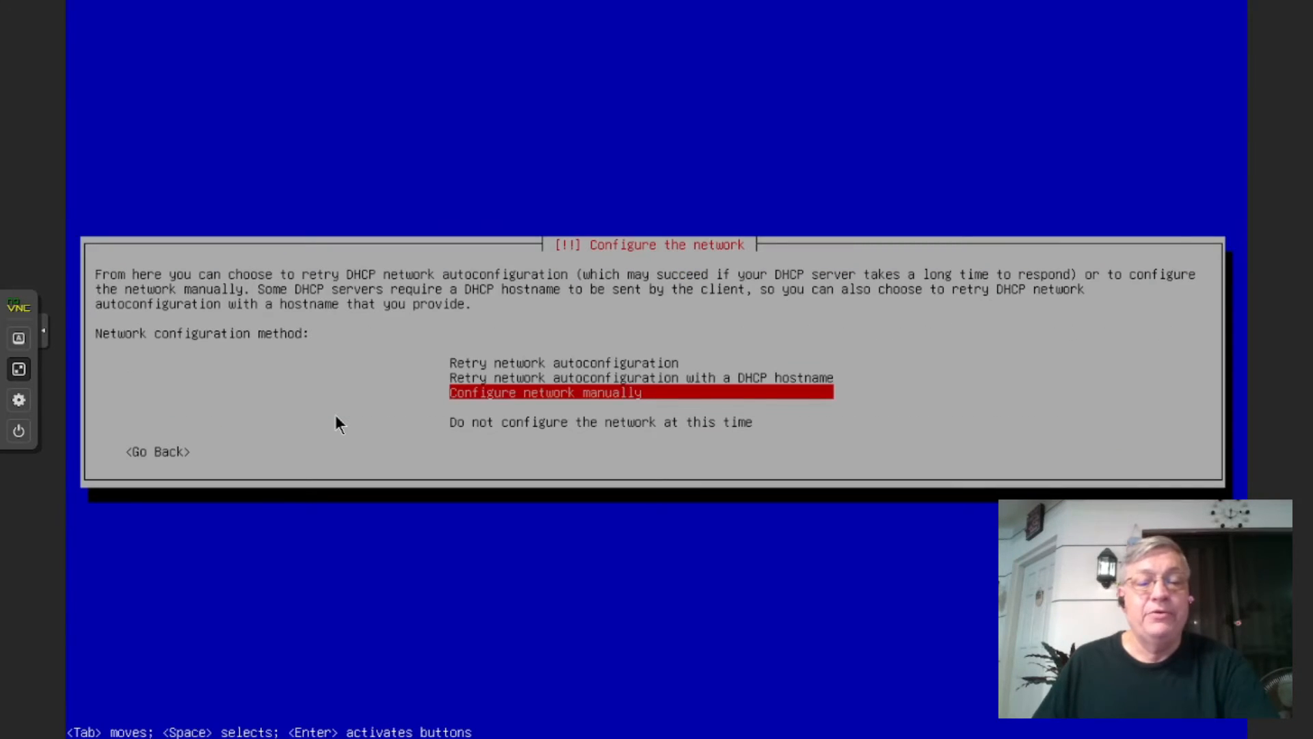
pyautogui.press('Return')
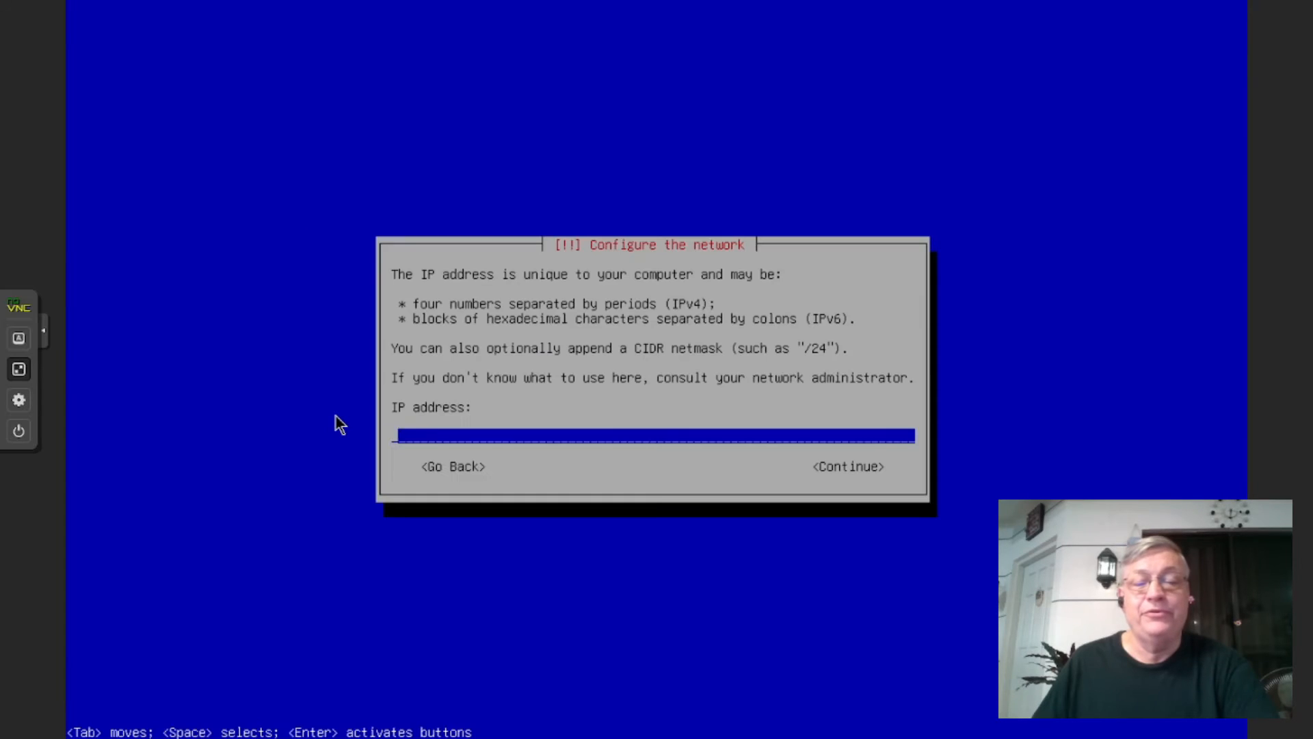
# Set the IP address to 172.20.30.22 and accept the suggested values of the remaining network address questions
pyautogui.write('172.20.30.22')
pyautogui.press('Tab')
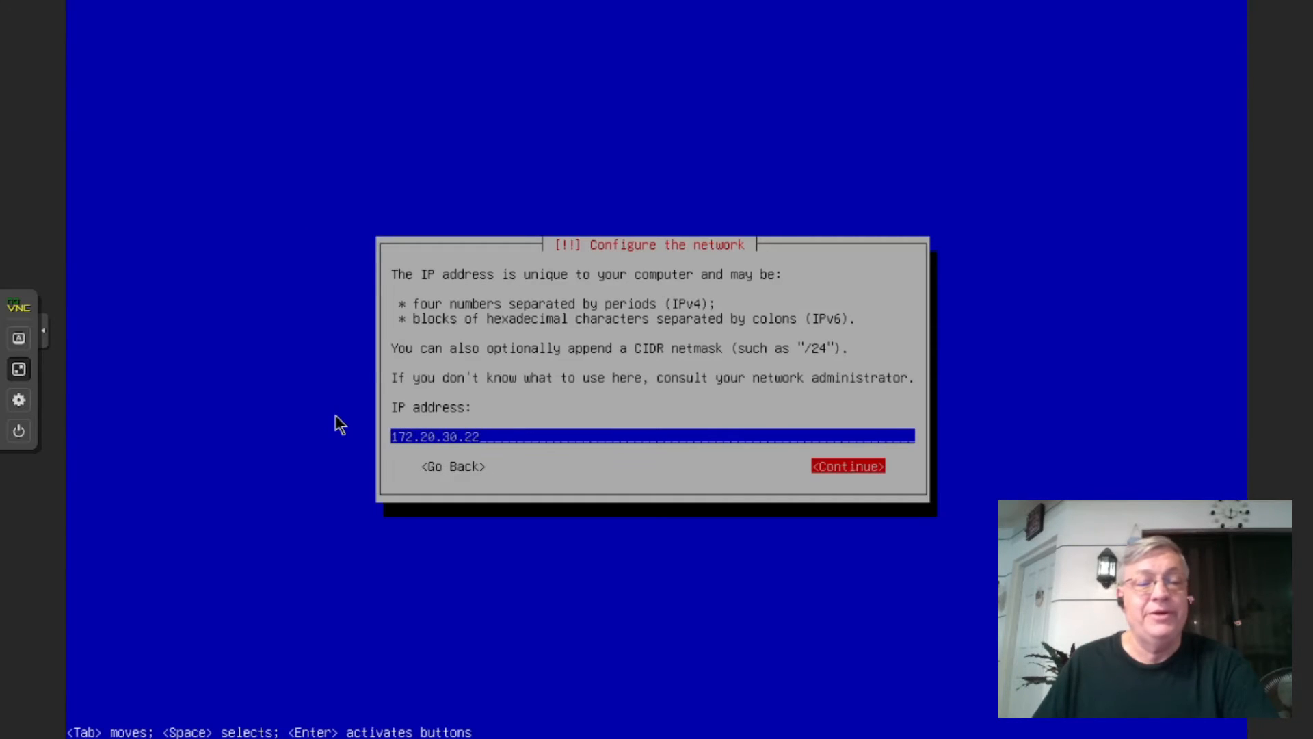
pyautogui.press('Return')
pyautogui.press('Return')
pyautogui.press('Return')
pyautogui.press('Return')
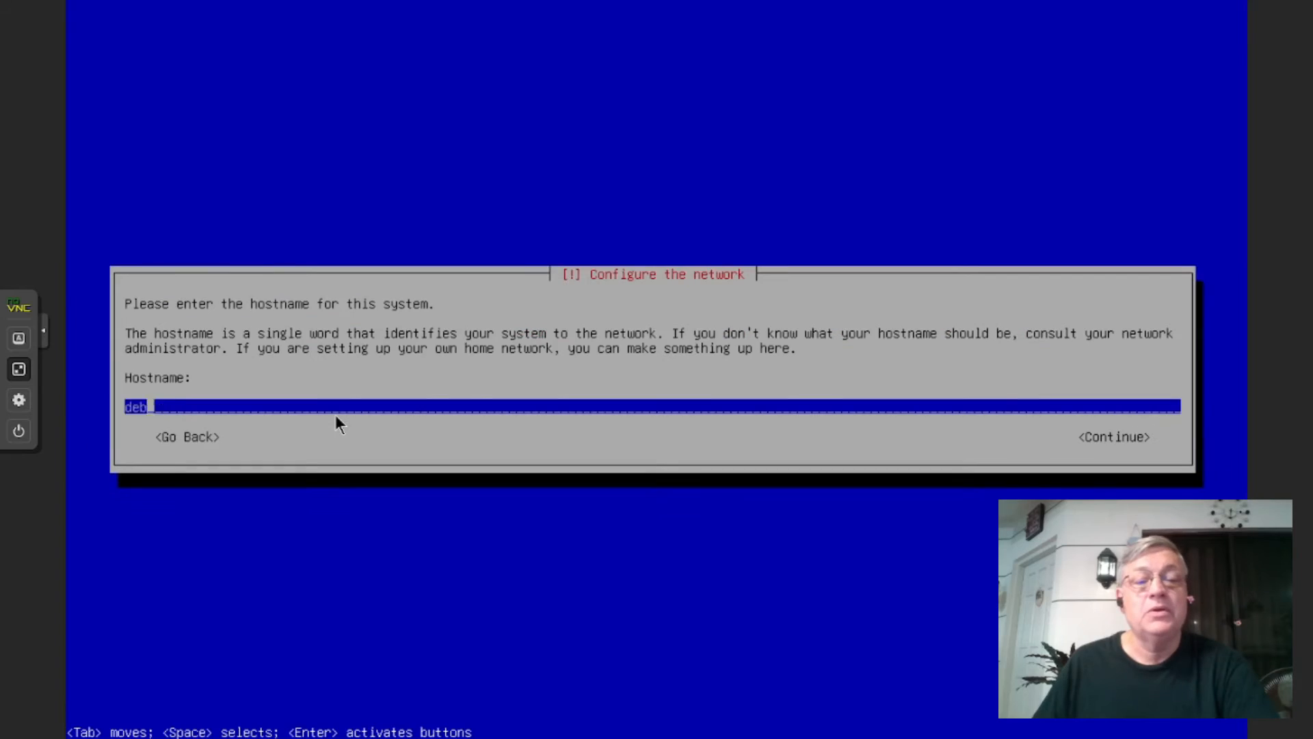
# Replace the default hostname and set the domain name to consultfs.net
pyautogui.press('BackSpace')
pyautogui.press('BackSpace')
pyautogui.press('BackSpace')
pyautogui.press('Return')
pyautogui.write('consultfs.net')
pyautogui.press('Return')
# Enter the root password and repeat it for verification
pyautogui.write('*******')
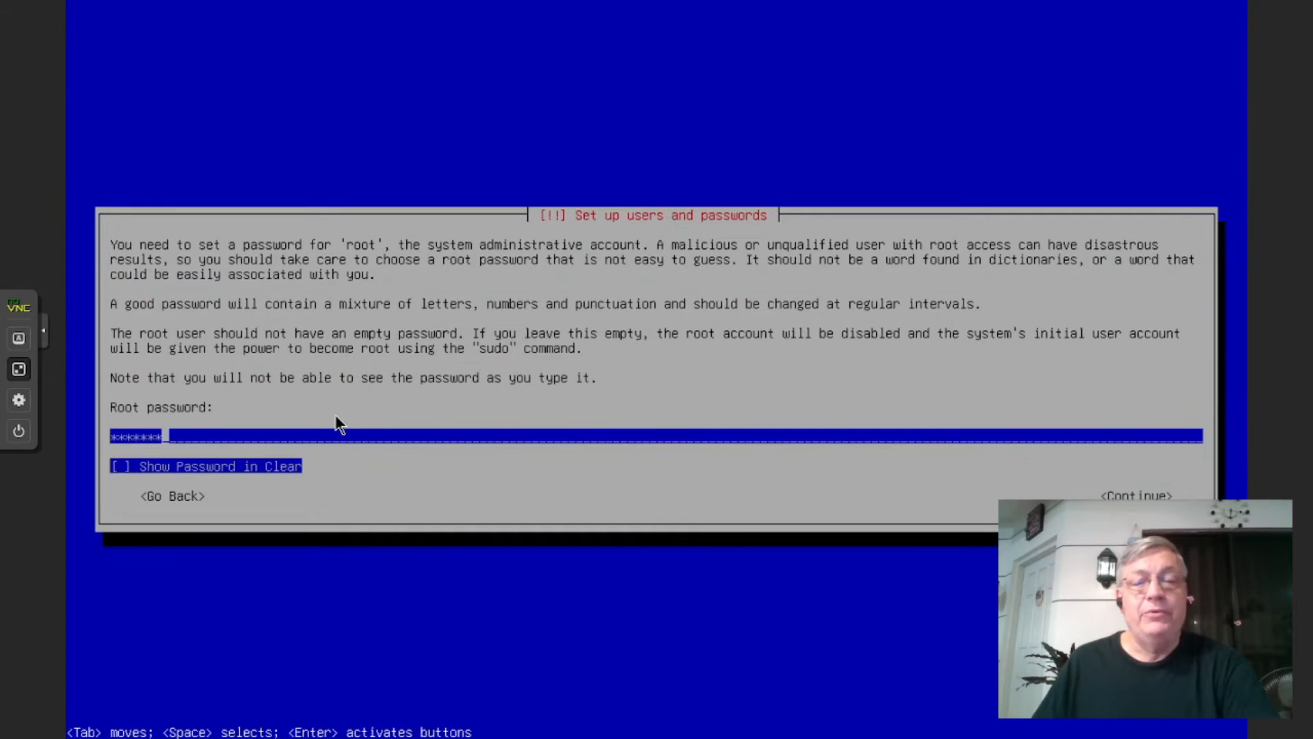
pyautogui.write('*****')
pyautogui.press('Return')
pyautogui.write('************')
pyautogui.press('Return')
# Enter the new user's full name and shorten the suggested account username
pyautogui.write('retired')
pyautogui.press('Return')
pyautogui.press('BackSpace')
pyautogui.press('BackSpace')
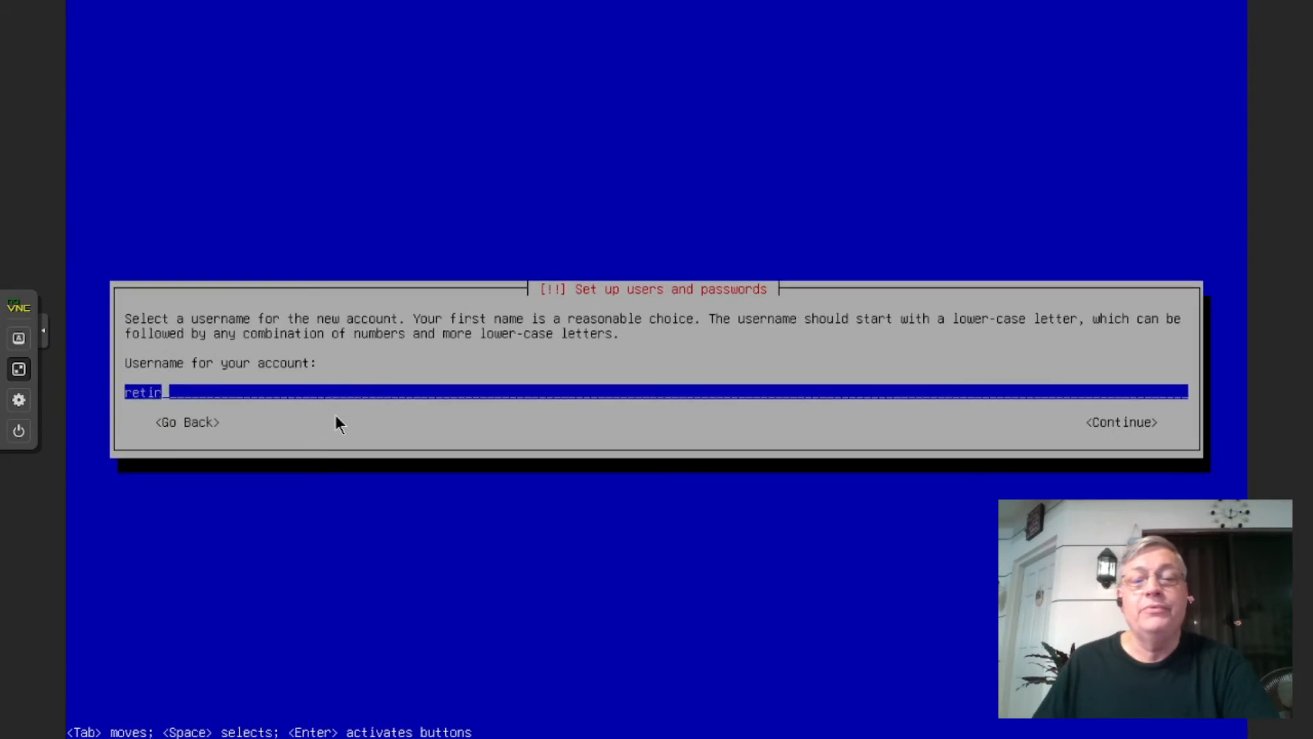
pyautogui.press('Return')
# Enter the new user's account password and repeat it for verification
pyautogui.write('*******')
pyautogui.press('Return')
pyautogui.write('*******')
pyautogui.press('Return')
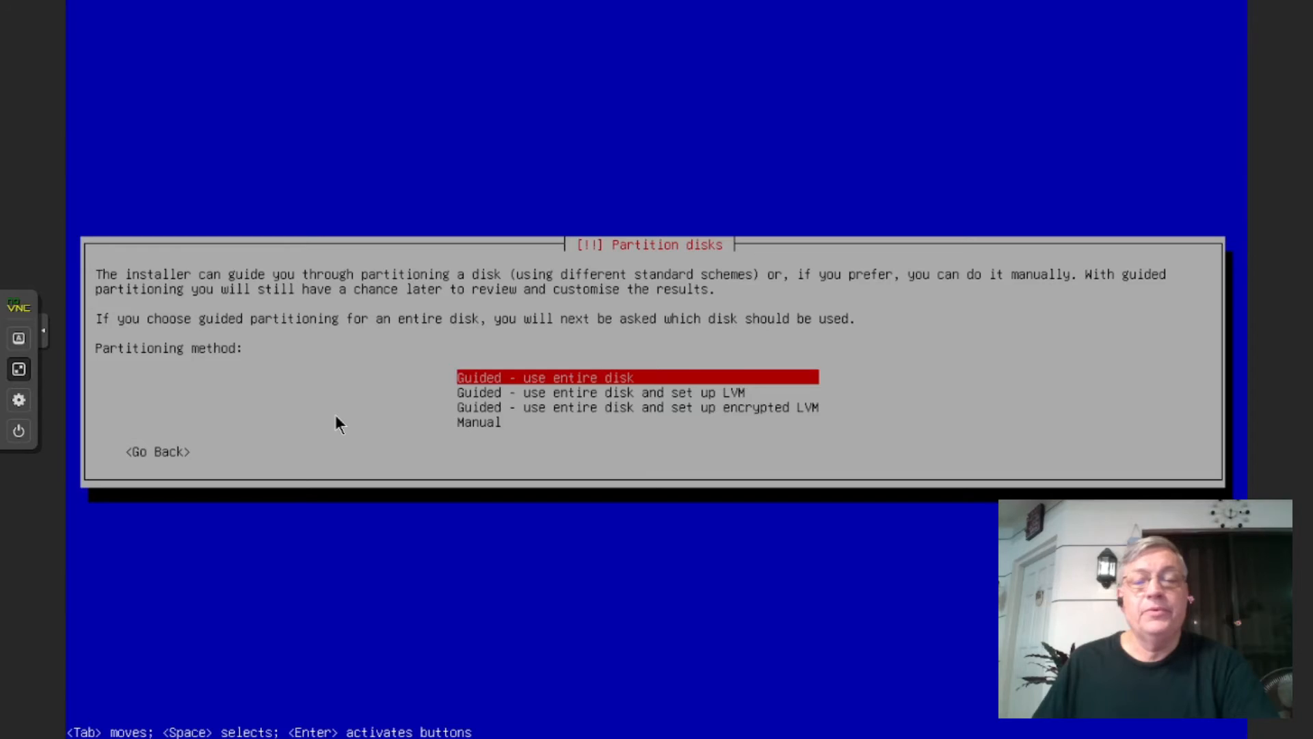
# Choose manual partitioning and create a new empty partition table on the 21.5 GB disk sda
pyautogui.press('Down')
pyautogui.press('Down')
pyautogui.press('Down')
pyautogui.press('Return')
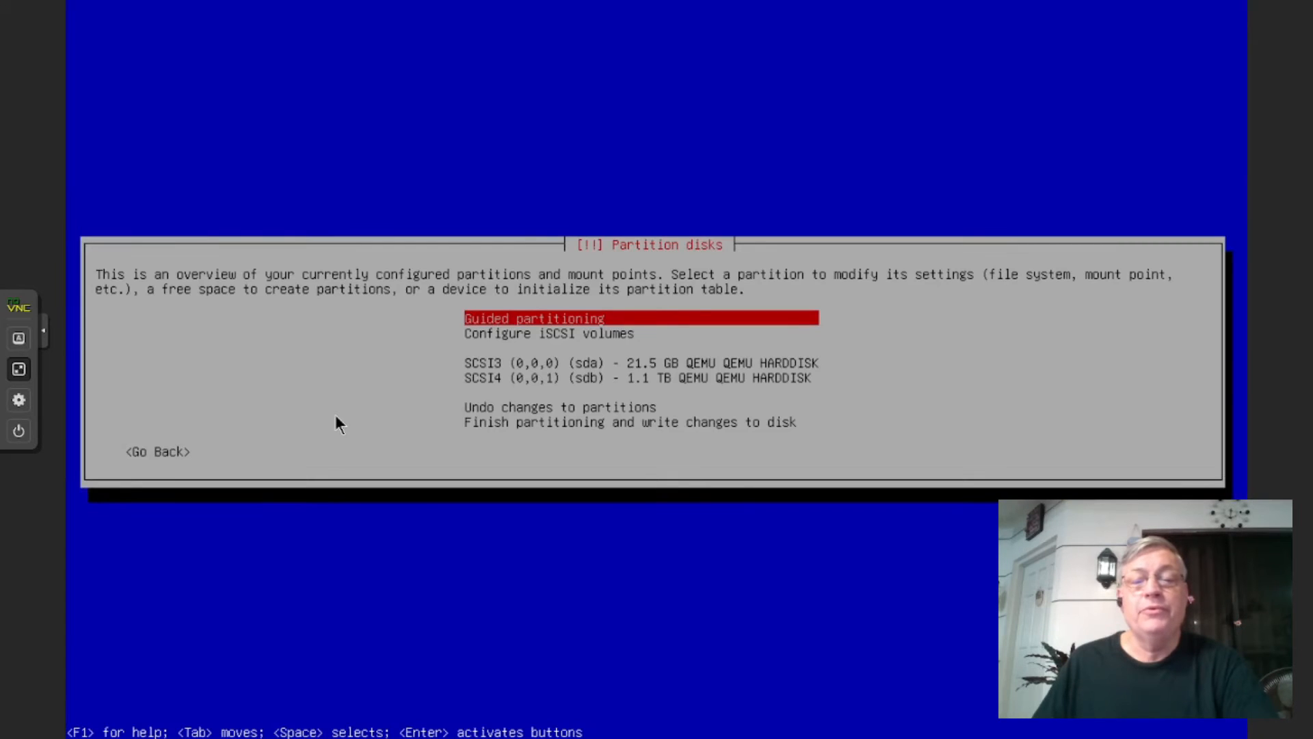
pyautogui.press('Down')
pyautogui.press('Down')
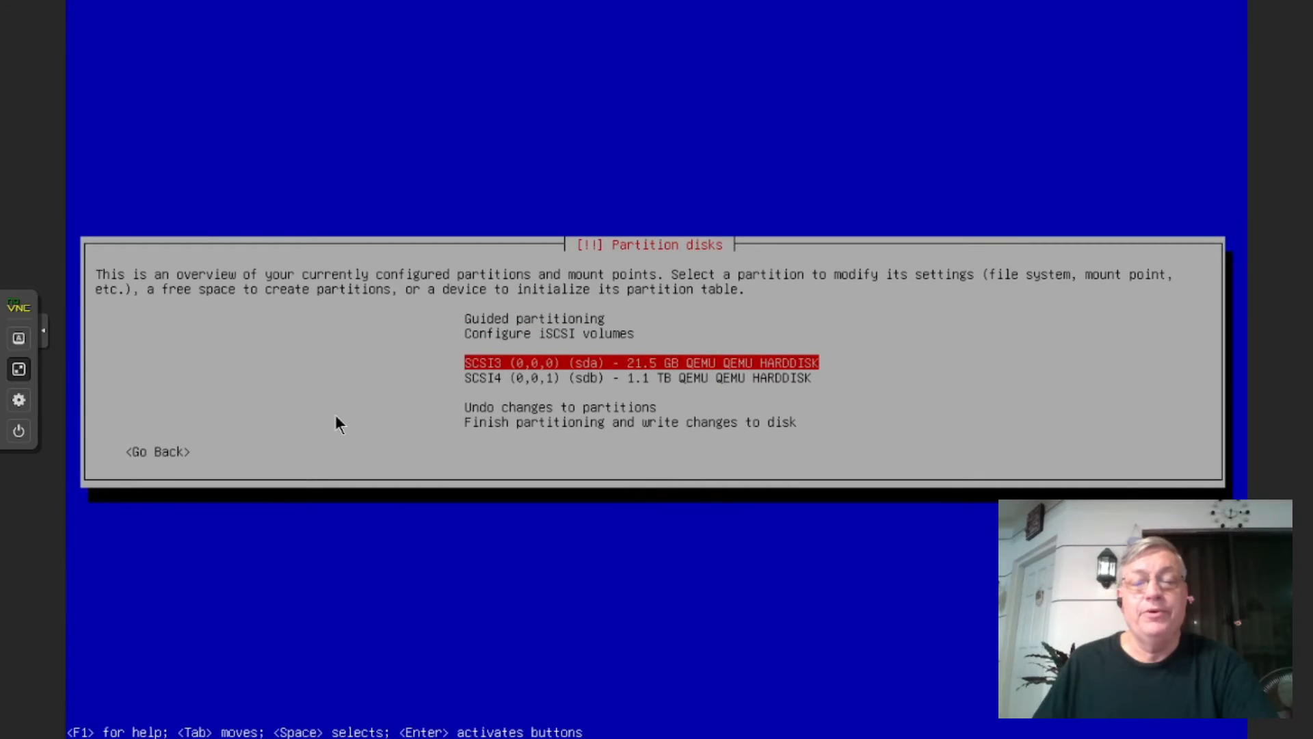
pyautogui.press('Return')
pyautogui.press('Left')
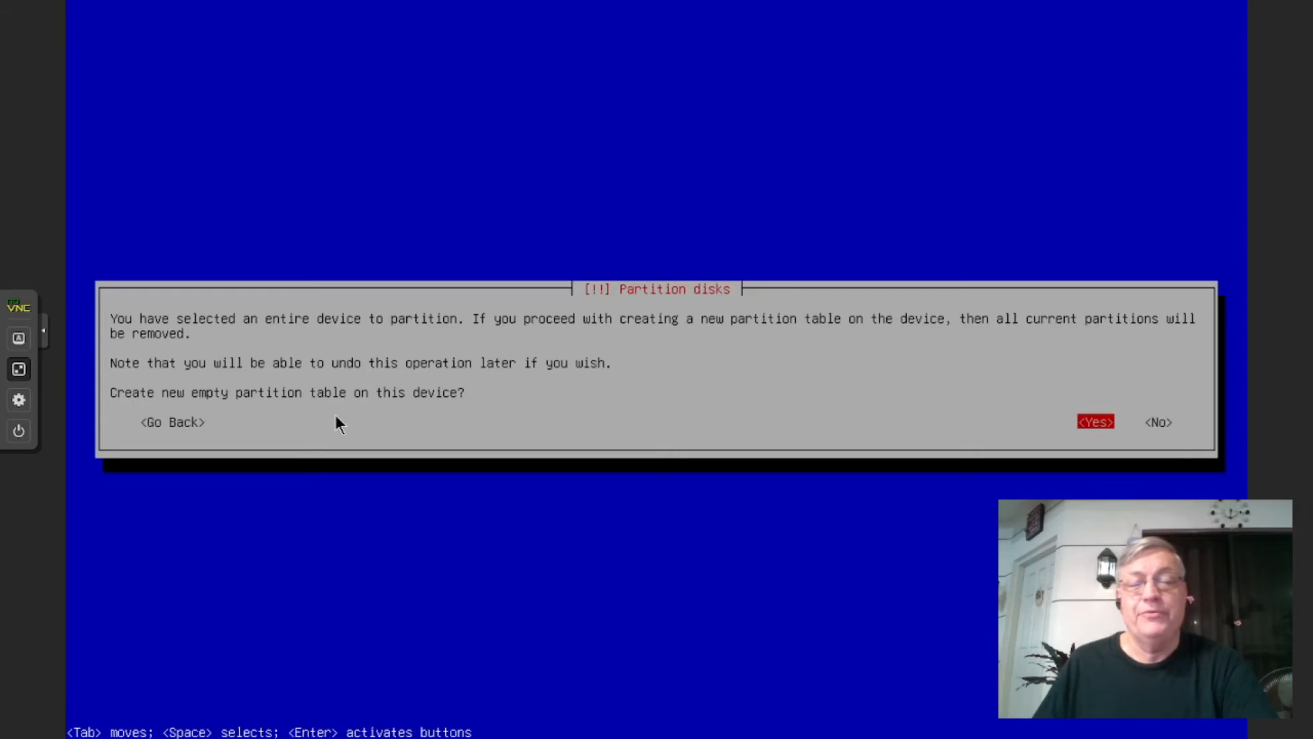
pyautogui.press('Return')
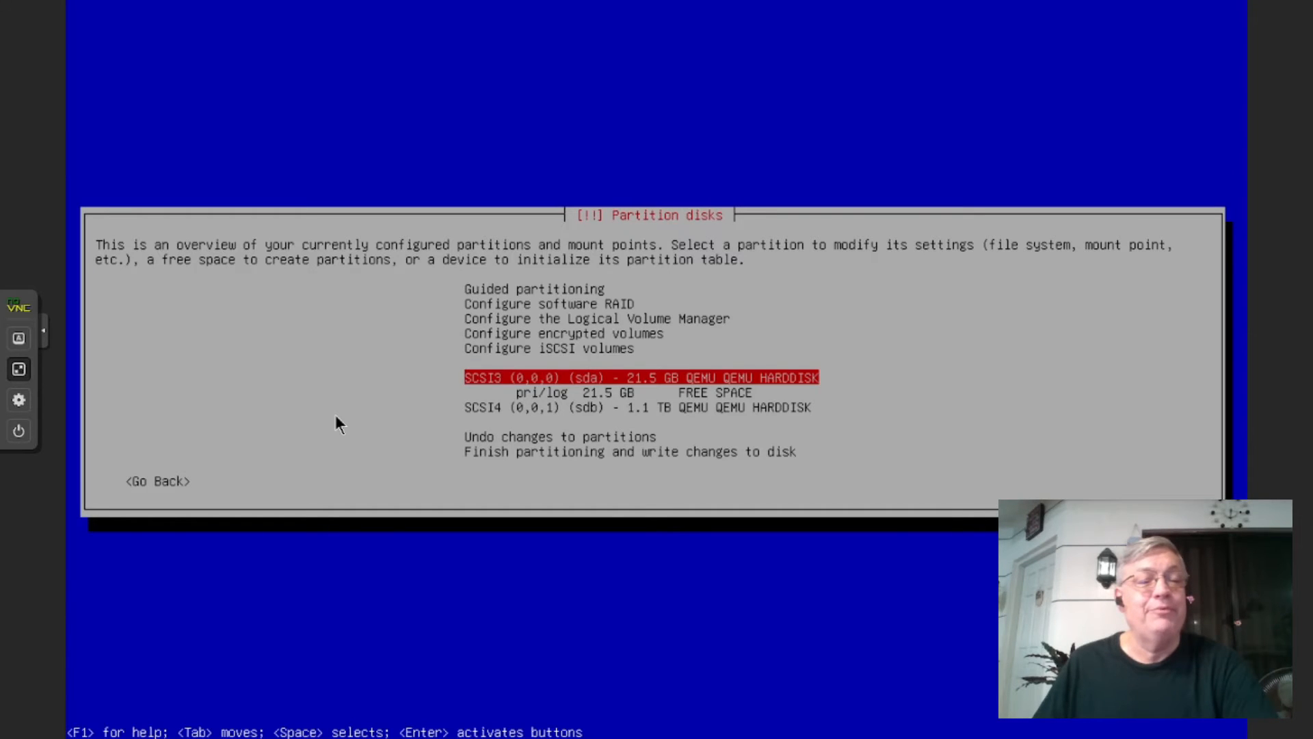
# Create a 2 GB primary partition at the beginning of the free space on sda
pyautogui.press('Down')
pyautogui.press('Return')
pyautogui.press('Return')
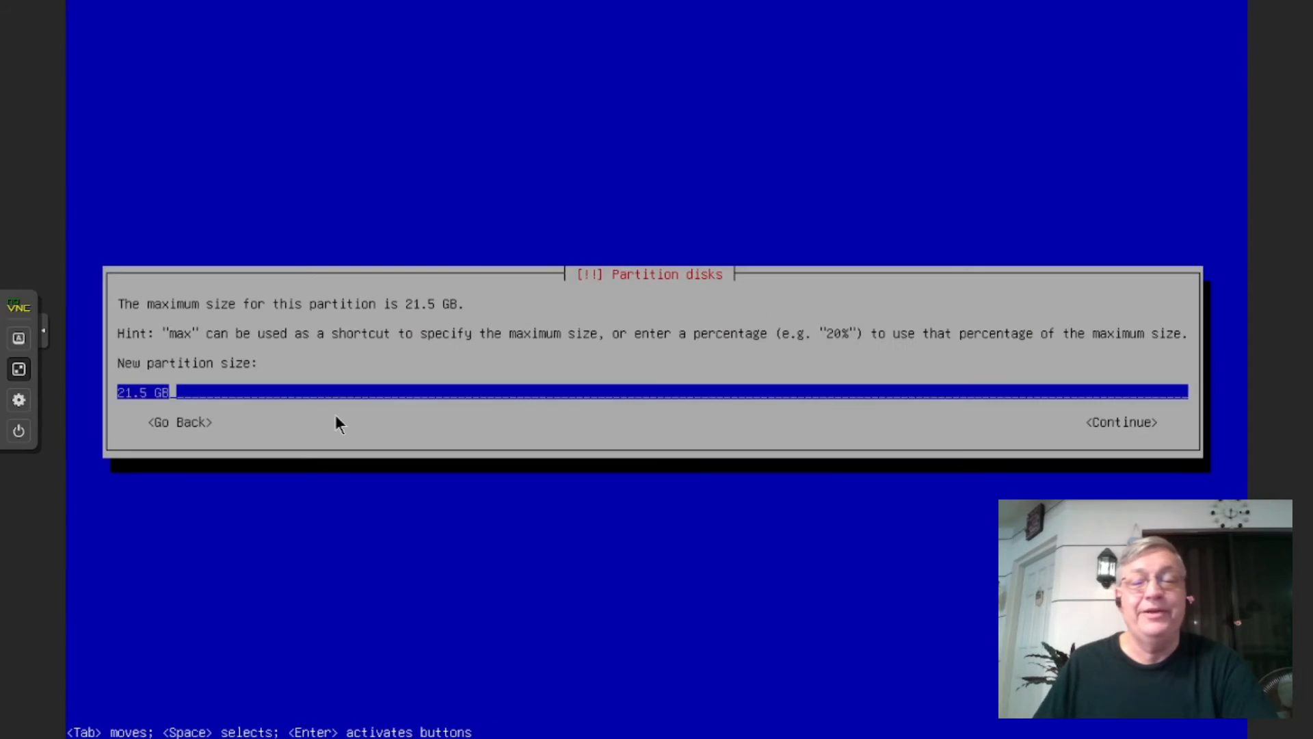
pyautogui.press('Left')
pyautogui.press('Left')
pyautogui.press('Left')
pyautogui.press('BackSpace')
pyautogui.press('BackSpace')
pyautogui.press('BackSpace')
pyautogui.press('BackSpace')
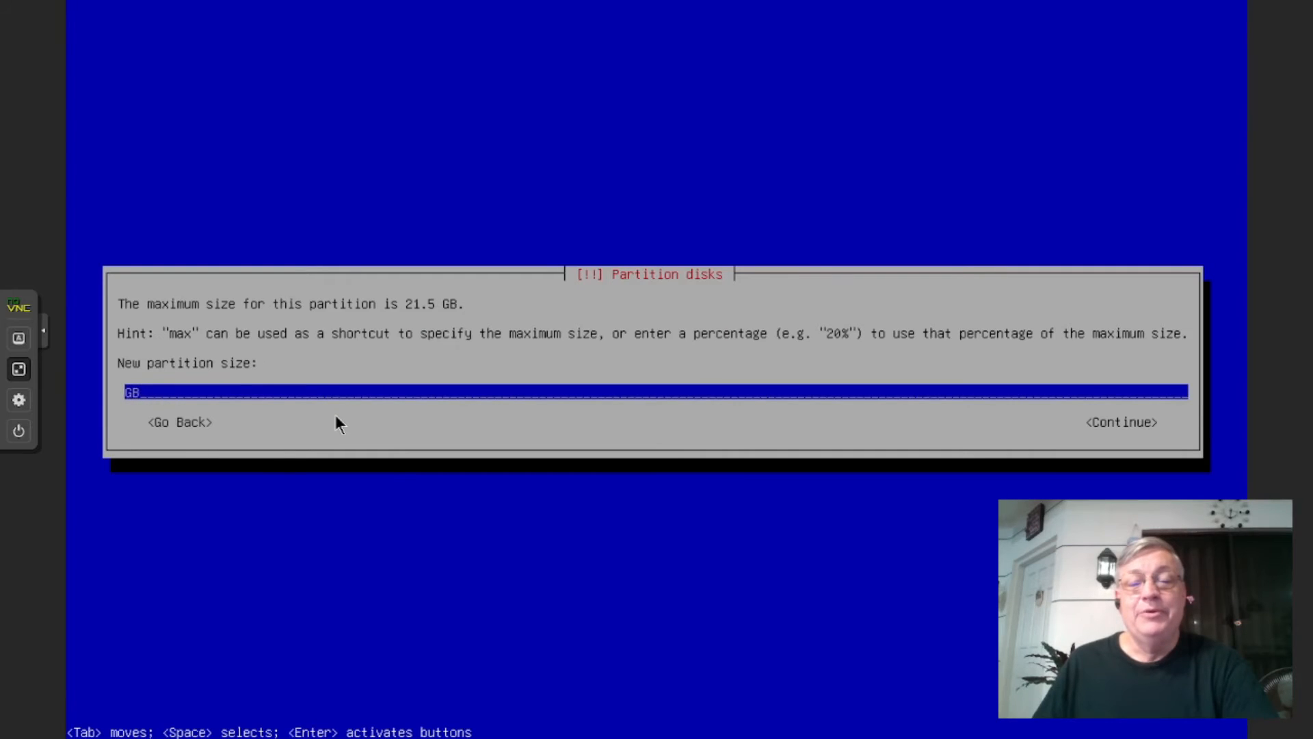
pyautogui.write('2')
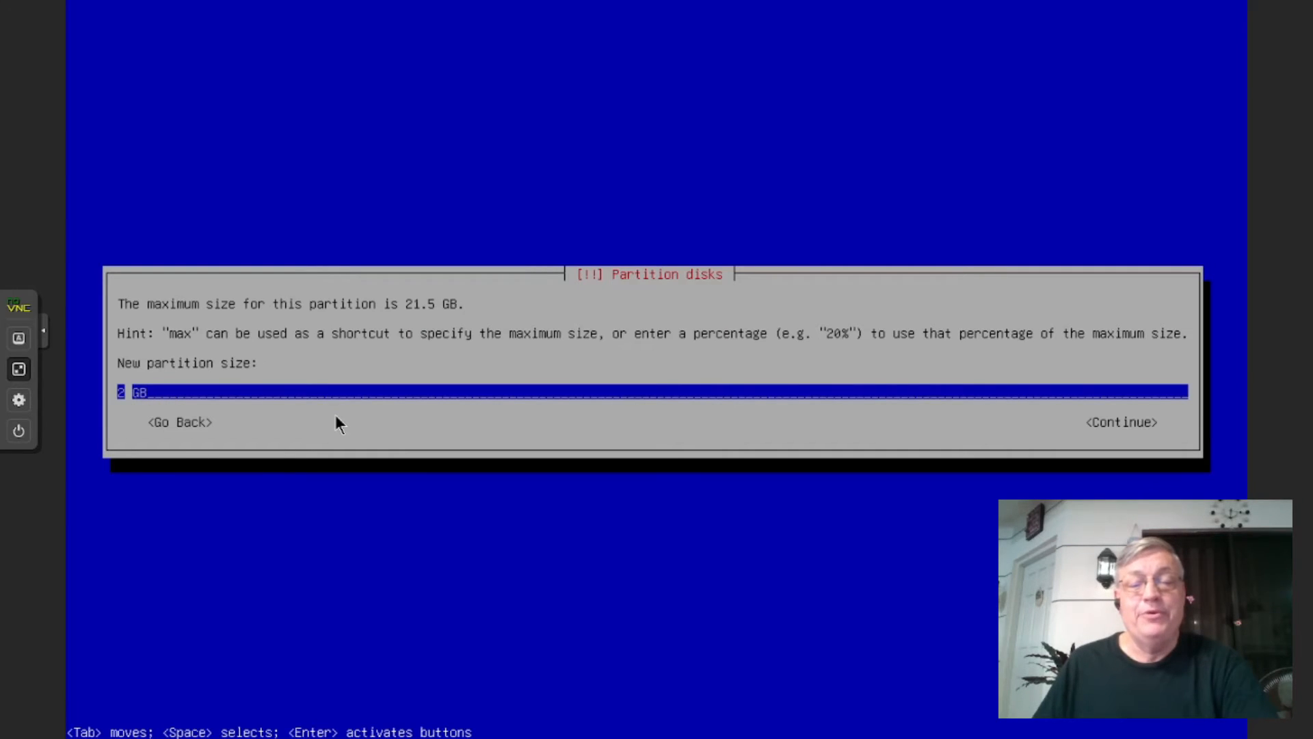
pyautogui.press('Return')
pyautogui.press('Return')
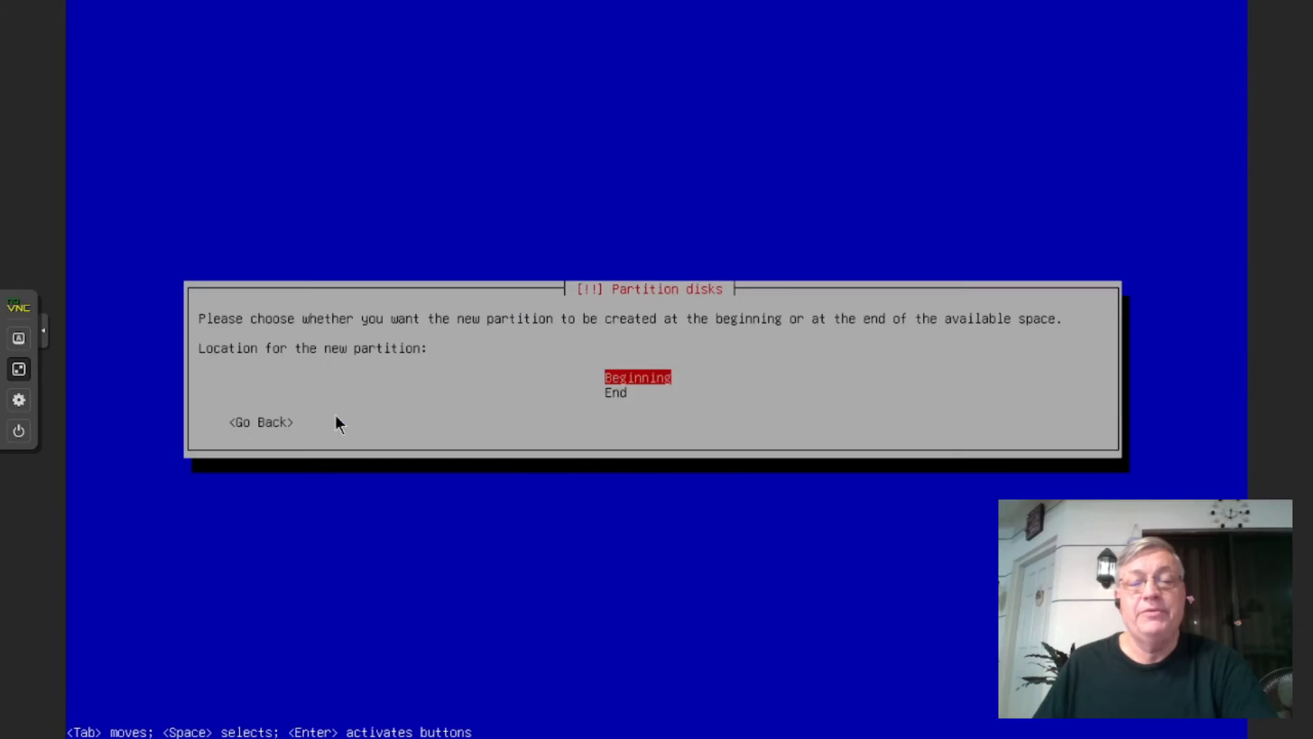
pyautogui.press('Return')
# Set the new 2 GB partition on sda to be used as swap area and finish setting it up
pyautogui.press('Return')
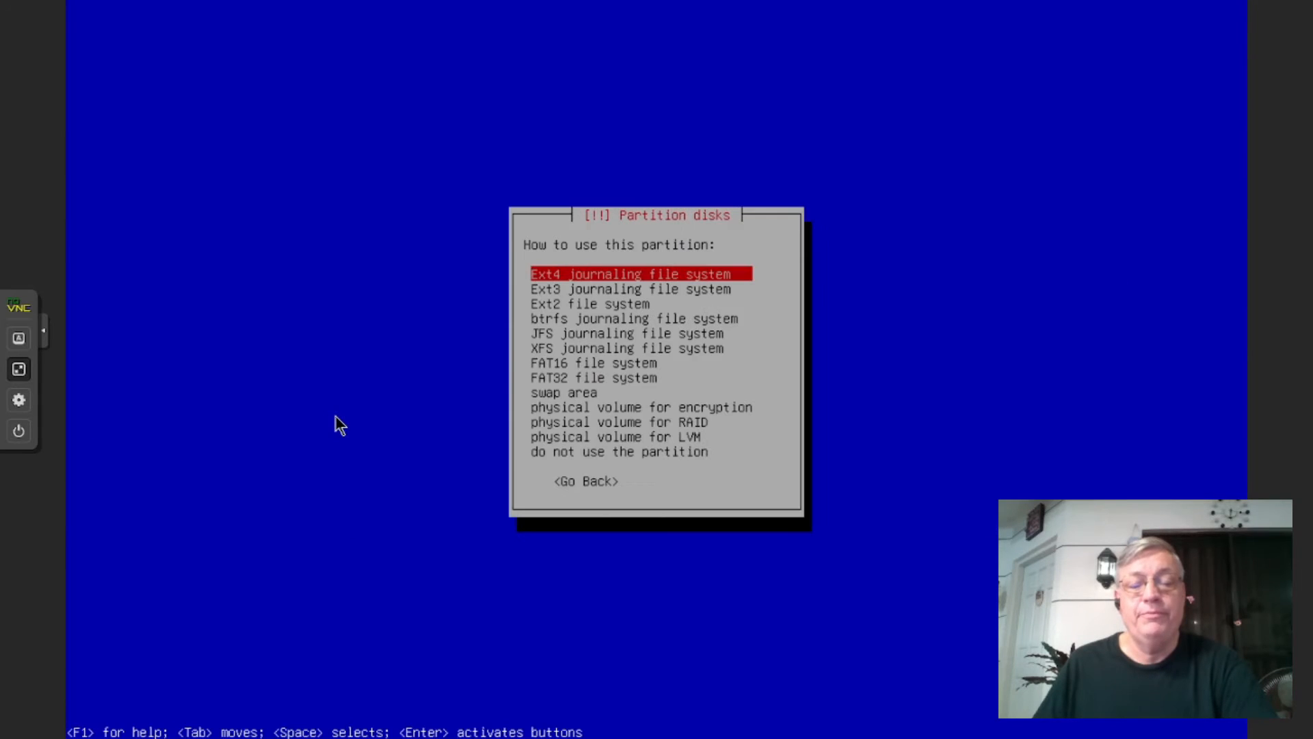
pyautogui.press('Down')
pyautogui.press('Down')
pyautogui.press('Down')
pyautogui.press('Down')
pyautogui.press('Down')
pyautogui.press('Down')
pyautogui.press('Down')
pyautogui.press('Down')
pyautogui.press('Return')
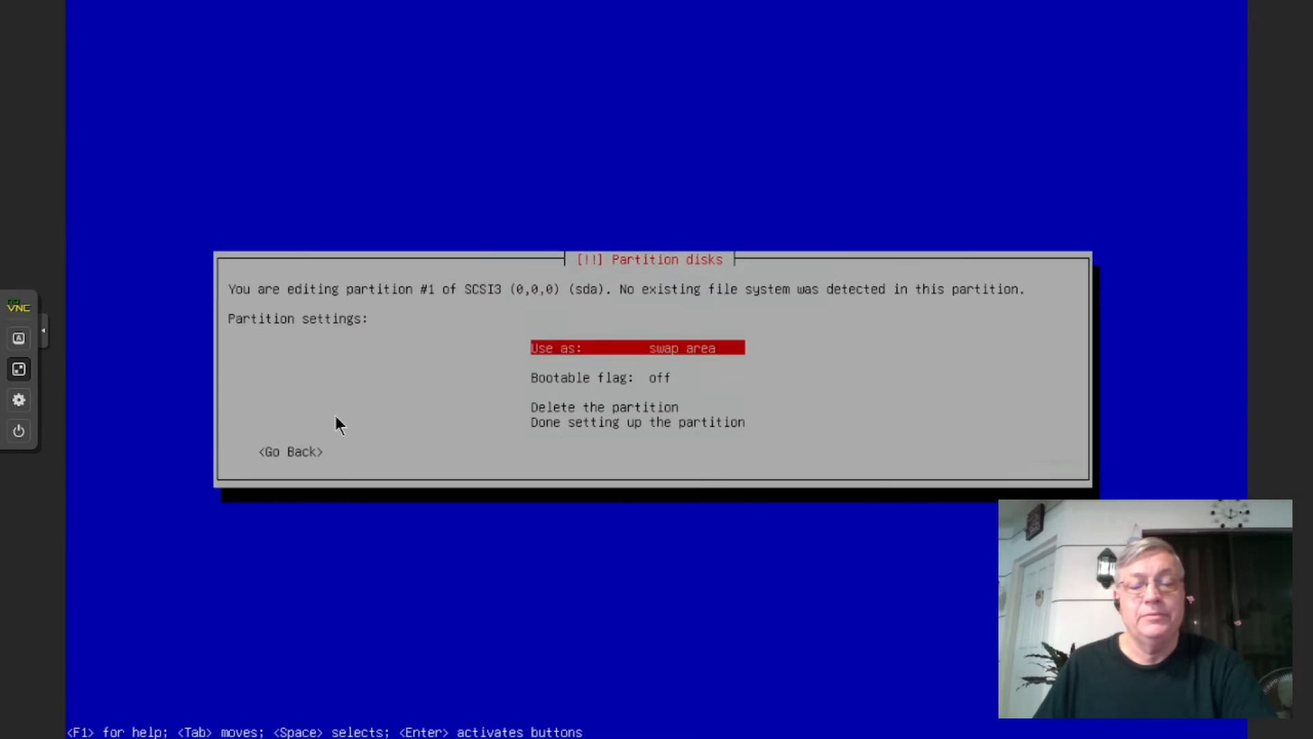
pyautogui.press('Down')
pyautogui.press('Down')
pyautogui.press('Down')
pyautogui.press('Return')
# Create a second primary partition from all the remaining free space on sda
pyautogui.press('Down')
pyautogui.press('Return')
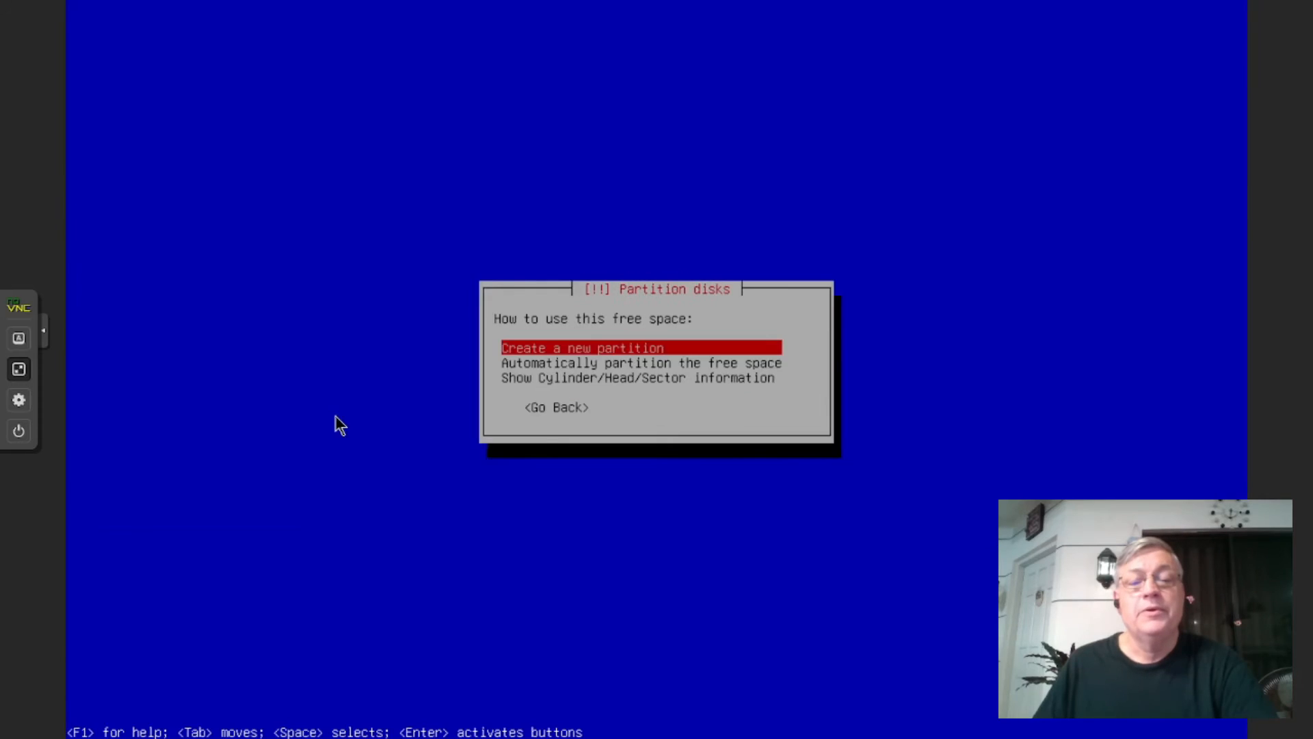
pyautogui.press('Return')
pyautogui.press('Return')
pyautogui.press('Return')
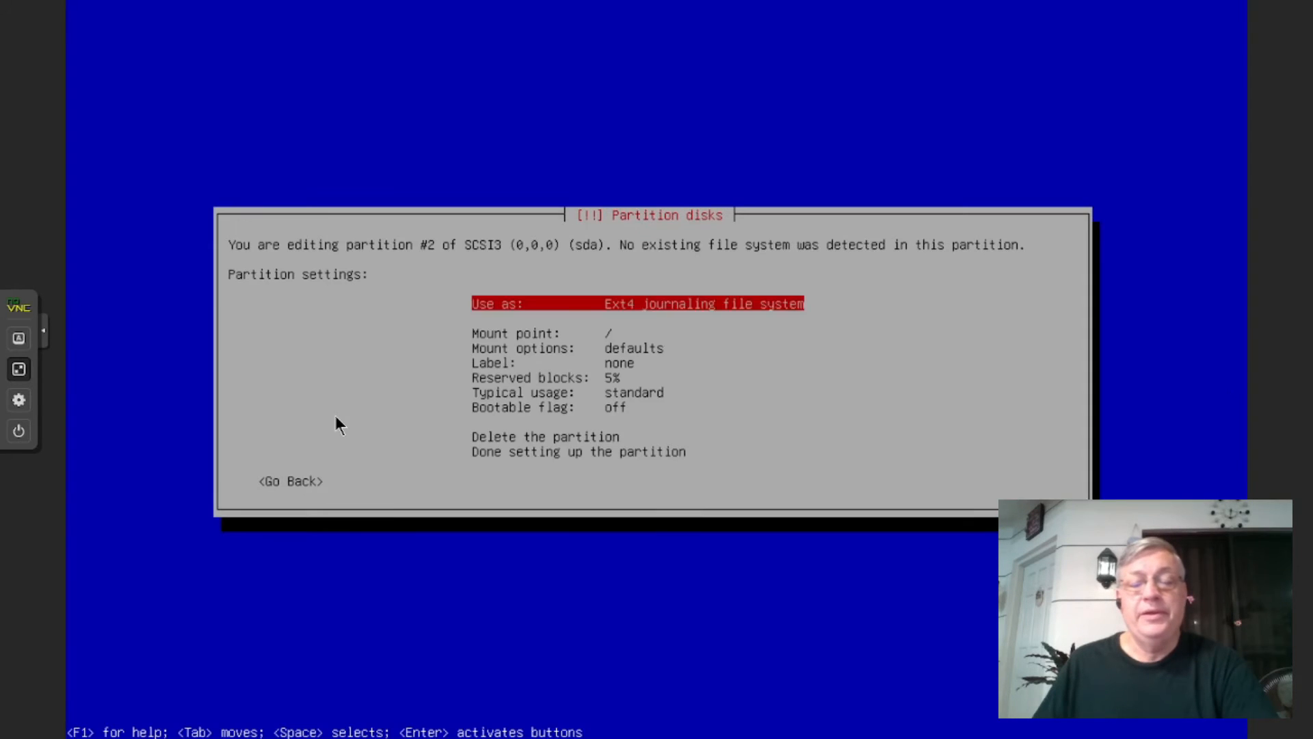
# Turn on the bootable flag of the ext4 root partition on sda and finish setting it up
pyautogui.press('Down')
pyautogui.press('Down')
pyautogui.press('Down')
pyautogui.press('Down')
pyautogui.press('Down')
pyautogui.press('Down')
pyautogui.press('Return')
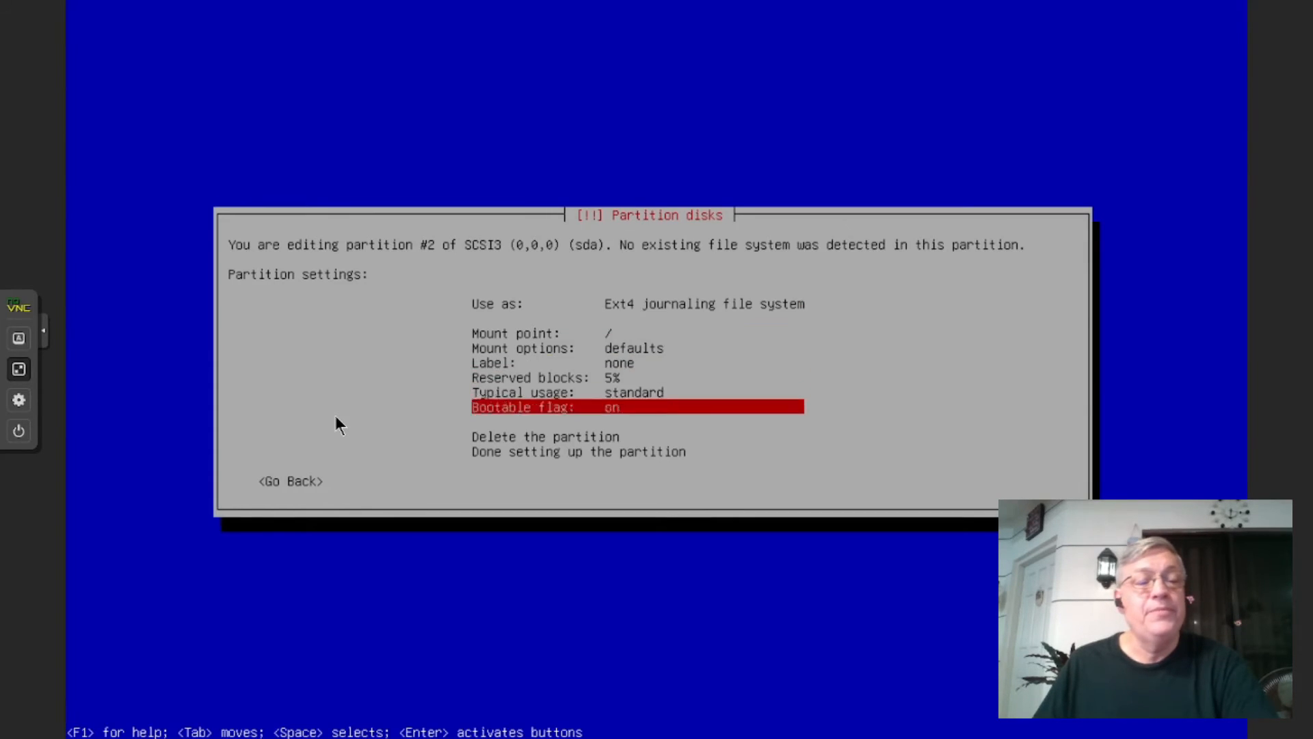
pyautogui.press('Down')
pyautogui.press('Down')
pyautogui.press('Return')
# Create a new empty partition table on the 1.1 TB disk sdb
pyautogui.press('Down')
pyautogui.press('Return')
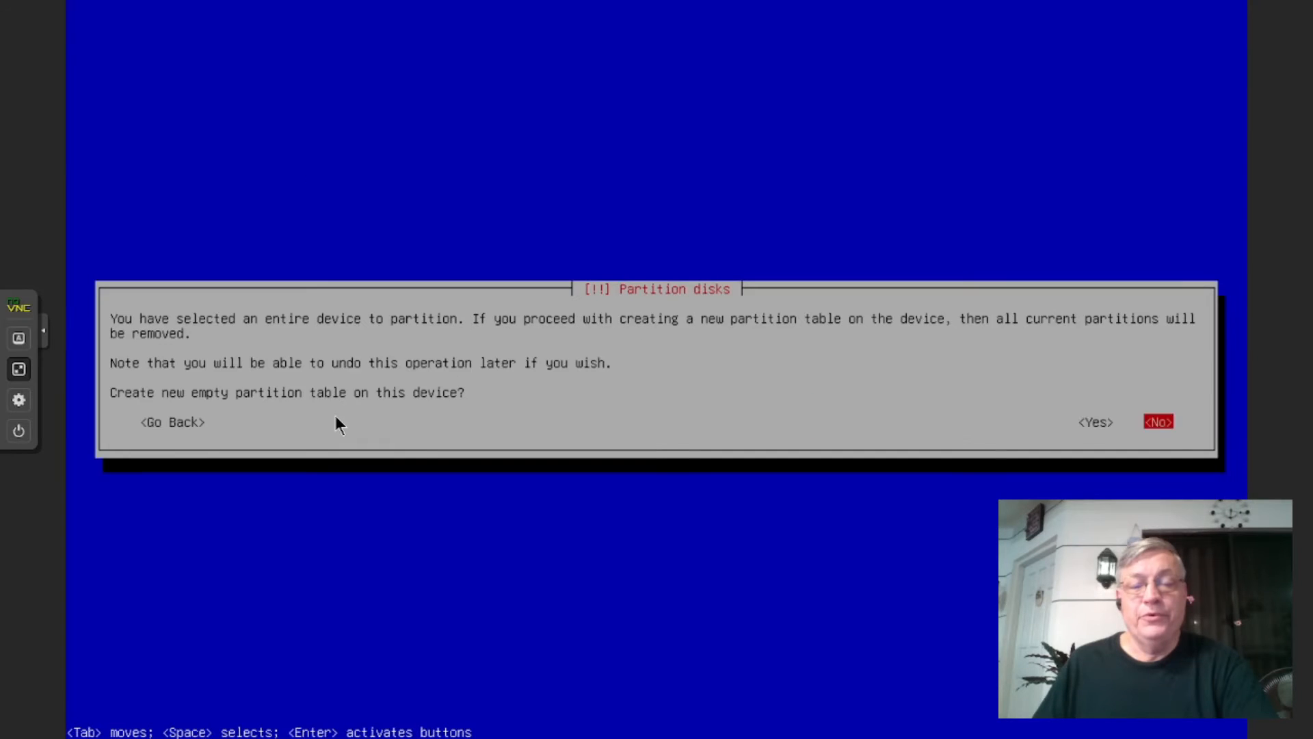
pyautogui.press('Left')
pyautogui.press('Return')
# Create a 2 GB primary partition at the beginning of the free space on sdb
pyautogui.press('Down')
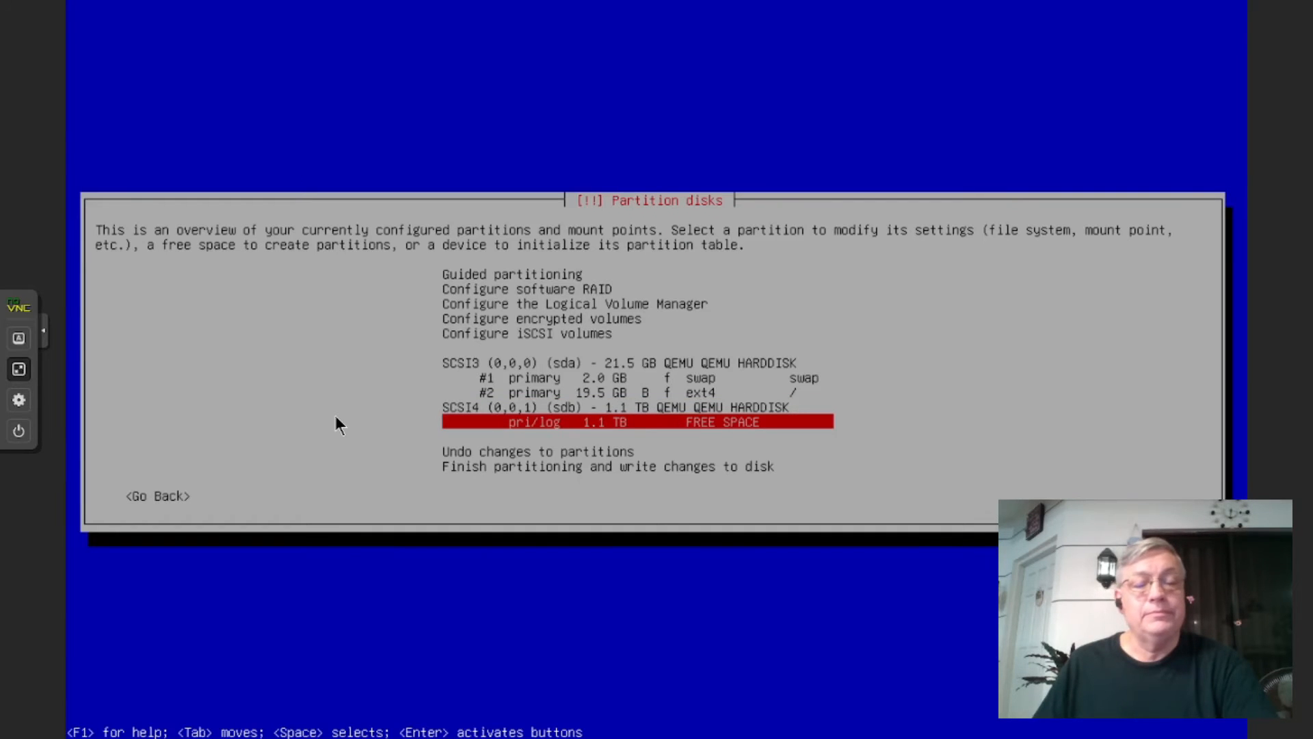
pyautogui.press('Return')
pyautogui.press('Return')
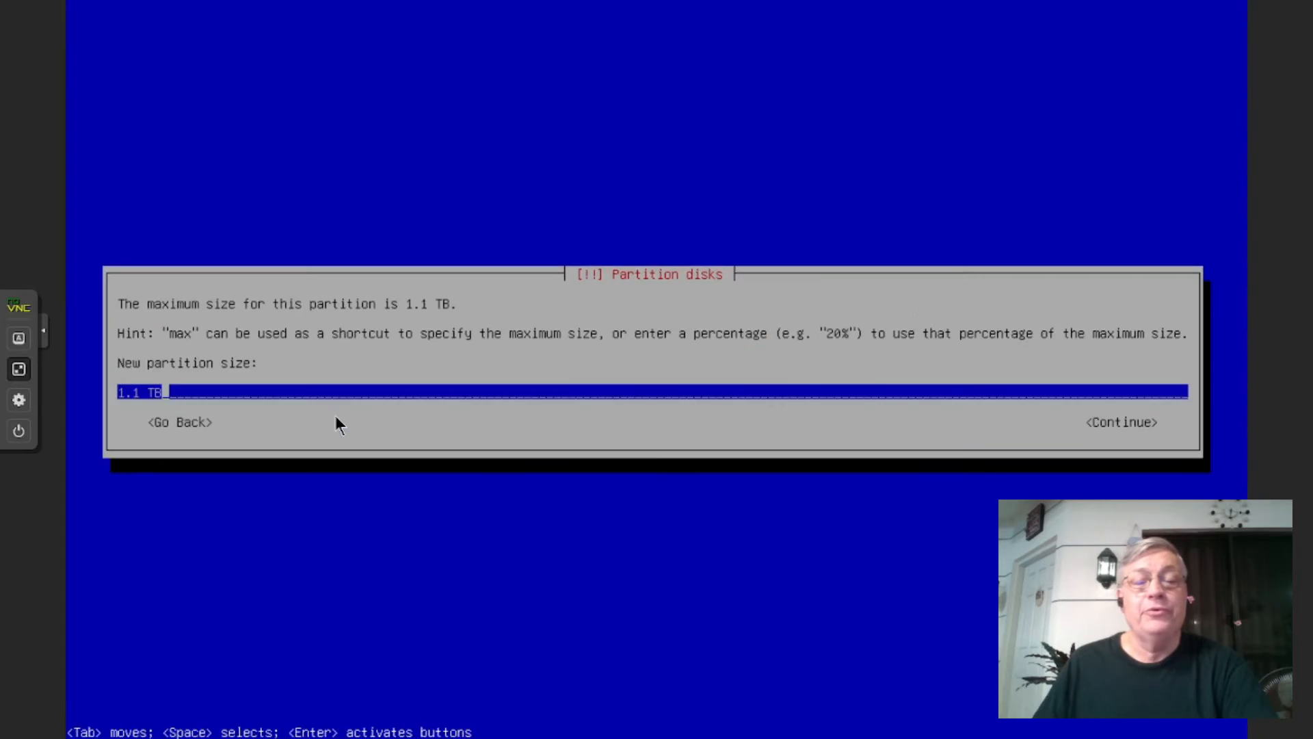
pyautogui.press('BackSpace')
pyautogui.press('BackSpace')
pyautogui.press('BackSpace')
pyautogui.press('BackSpace')
pyautogui.press('BackSpace')
pyautogui.press('BackSpace')
pyautogui.write('max')
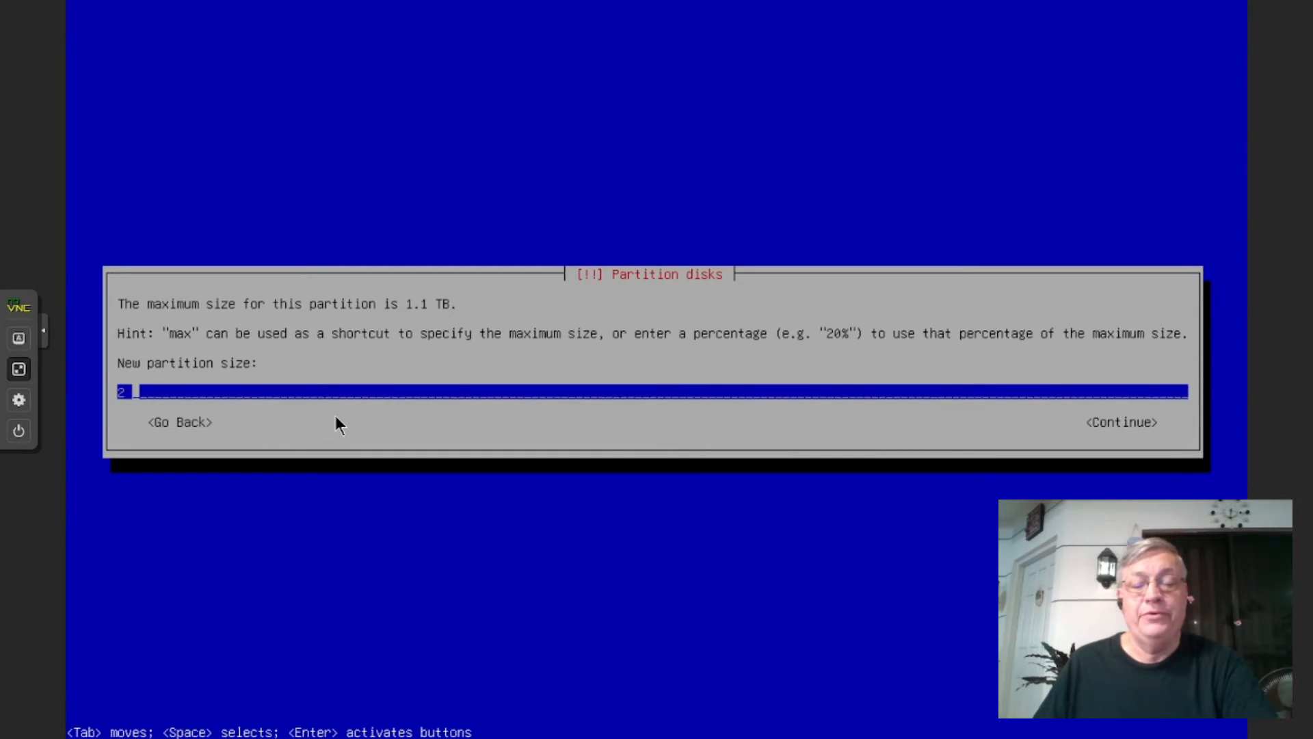
pyautogui.press('Return')
pyautogui.press('Return')
pyautogui.press('Return')
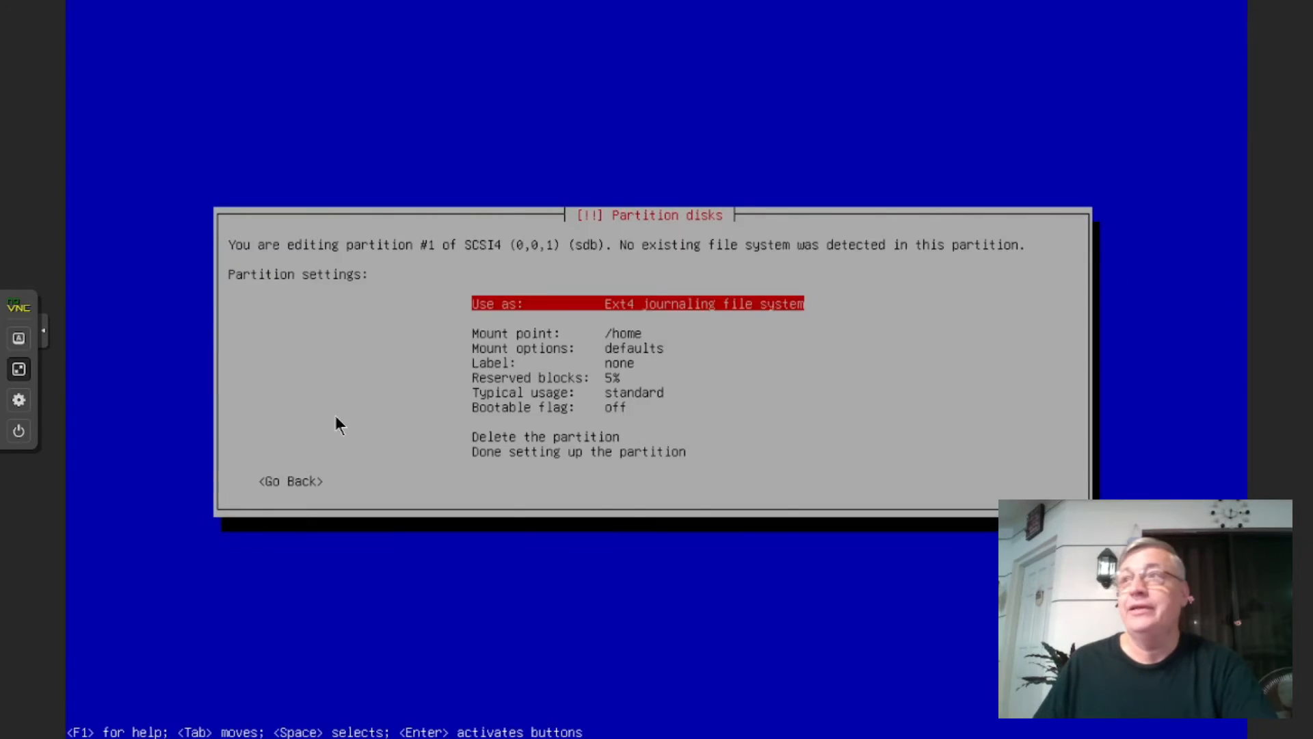
# Set the 2 GB partition on sdb to be used as swap area and finish setting it up
pyautogui.press('Return')
pyautogui.press('Down')
pyautogui.press('Down')
pyautogui.press('Down')
pyautogui.press('Down')
pyautogui.press('Down')
pyautogui.press('Down')
pyautogui.press('Down')
pyautogui.press('Down')
pyautogui.press('Return')
pyautogui.press('Down')
pyautogui.press('Down')
pyautogui.press('Down')
pyautogui.press('Return')
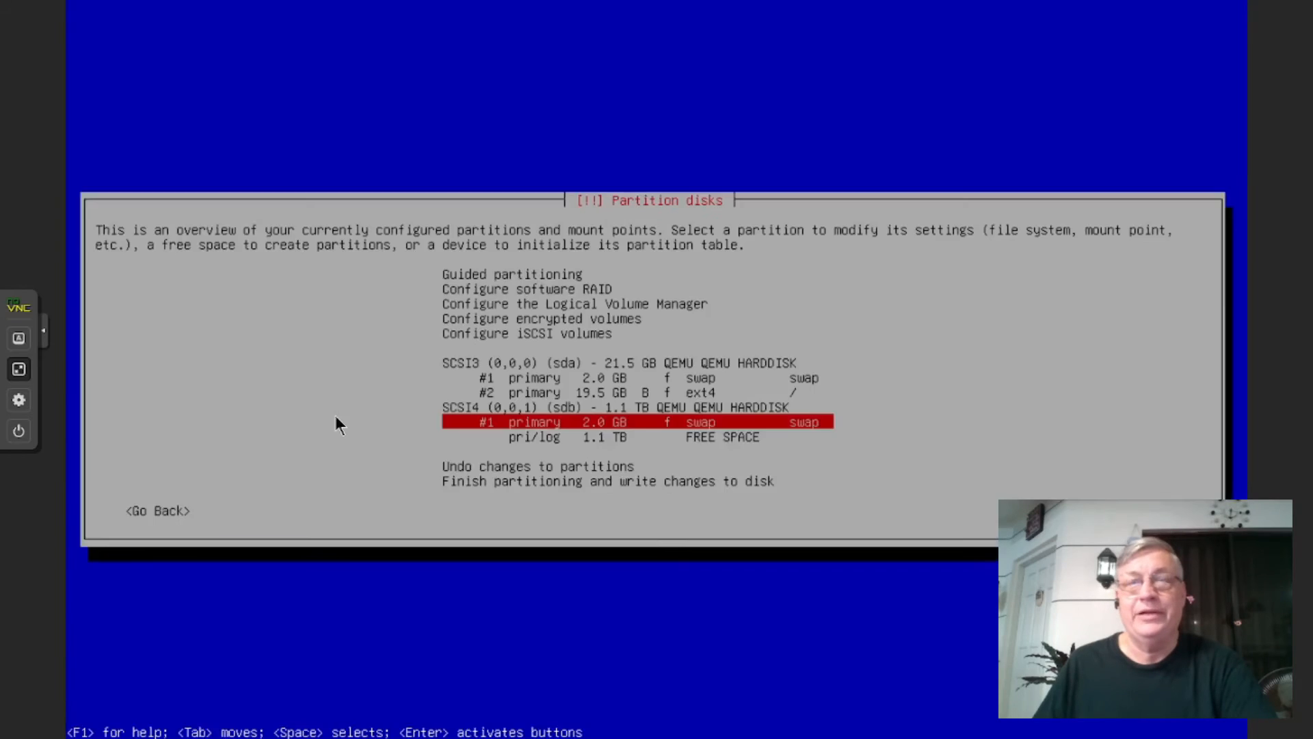
# Create a second partition from all the remaining free space on sdb
pyautogui.press('Down')
pyautogui.press('Return')
pyautogui.press('Return')
pyautogui.press('Return')
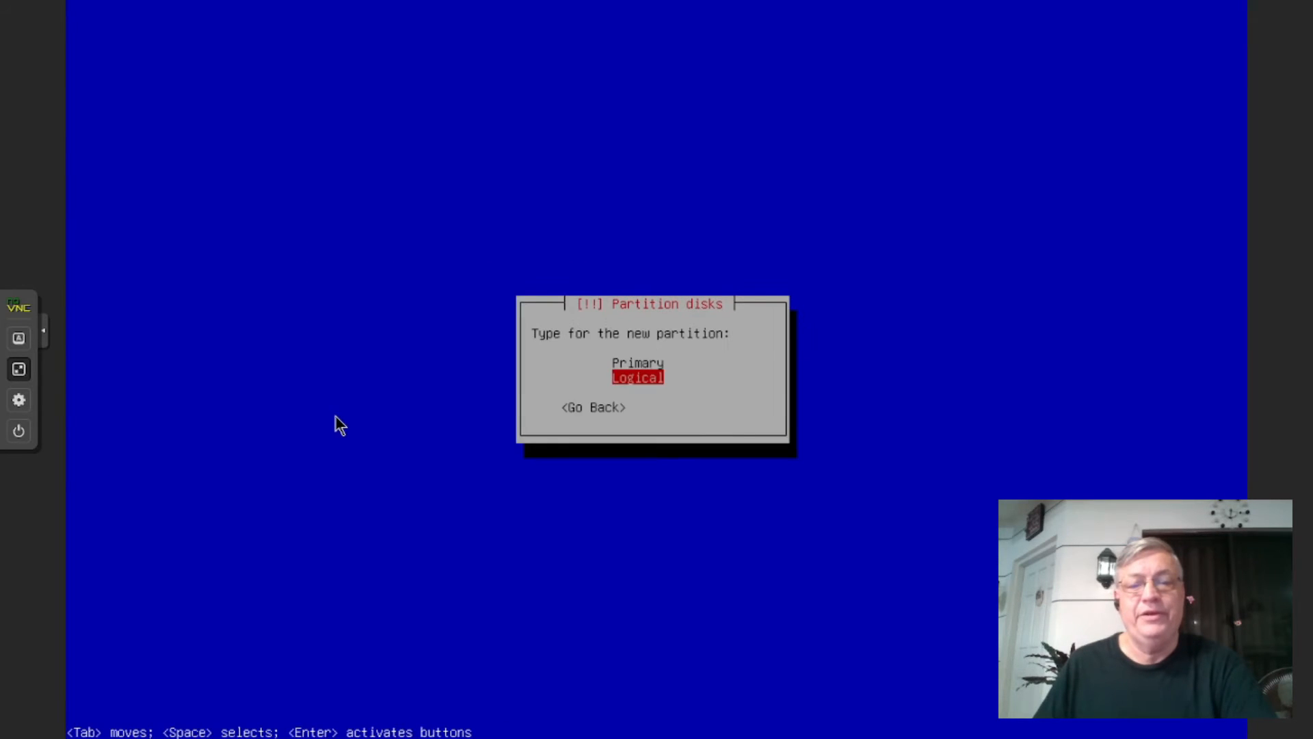
pyautogui.press('Return')
# Set the mount point of the second partition on sdb to /srv
pyautogui.press('Down')
pyautogui.press('Down')
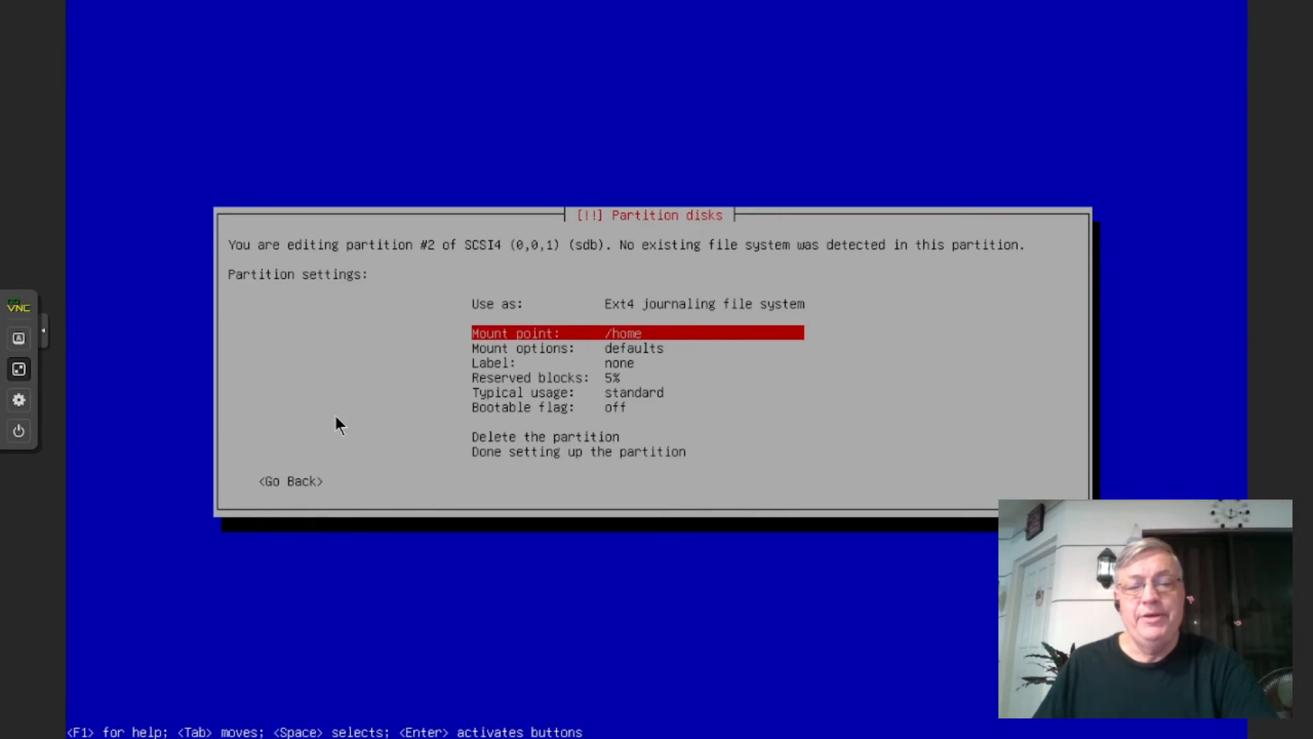
pyautogui.press('Return')
pyautogui.press('Down')
pyautogui.press('Down')
pyautogui.press('Down')
pyautogui.press('Down')
pyautogui.press('Down')
pyautogui.press('Down')
pyautogui.press('Return')
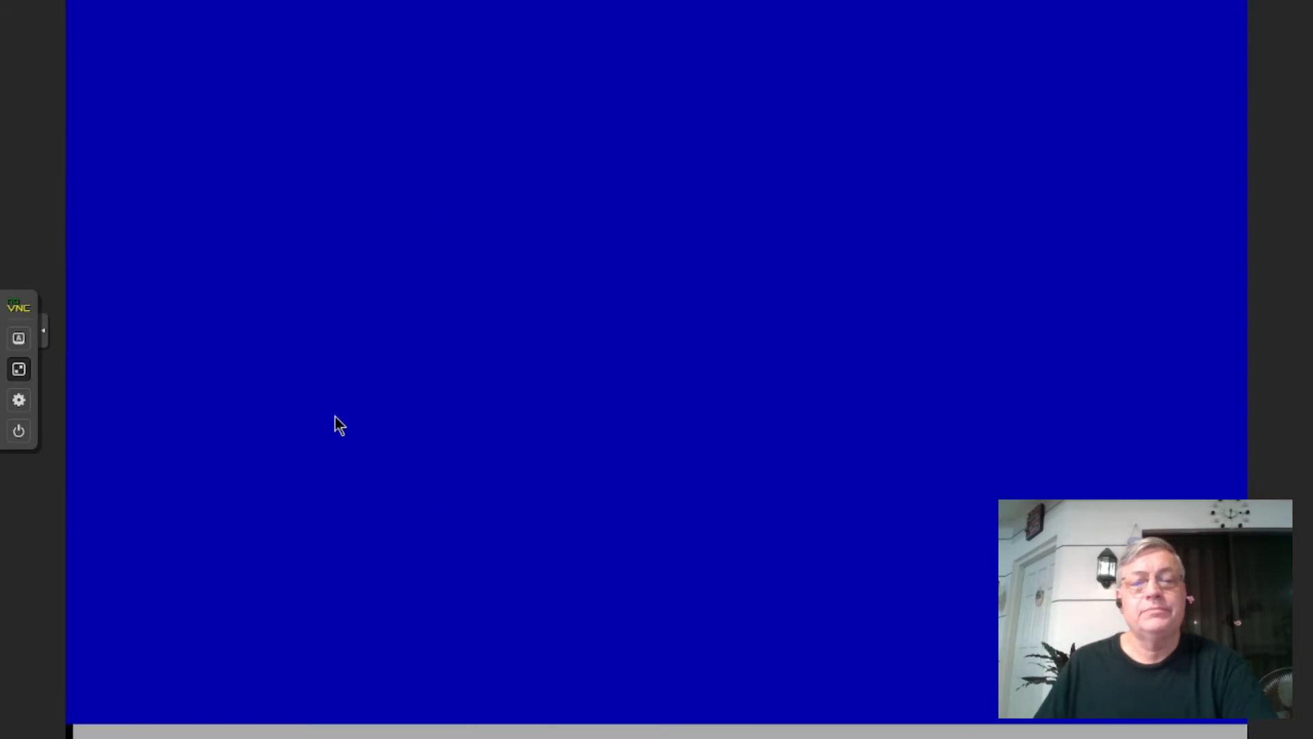
# Finish setting up the second partition on sdb and return to the partition overview
pyautogui.press('Down')
pyautogui.press('Down')
pyautogui.press('Down')
pyautogui.press('Down')
pyautogui.press('Down')
pyautogui.press('Down')
pyautogui.press('Down')
pyautogui.press('Down')
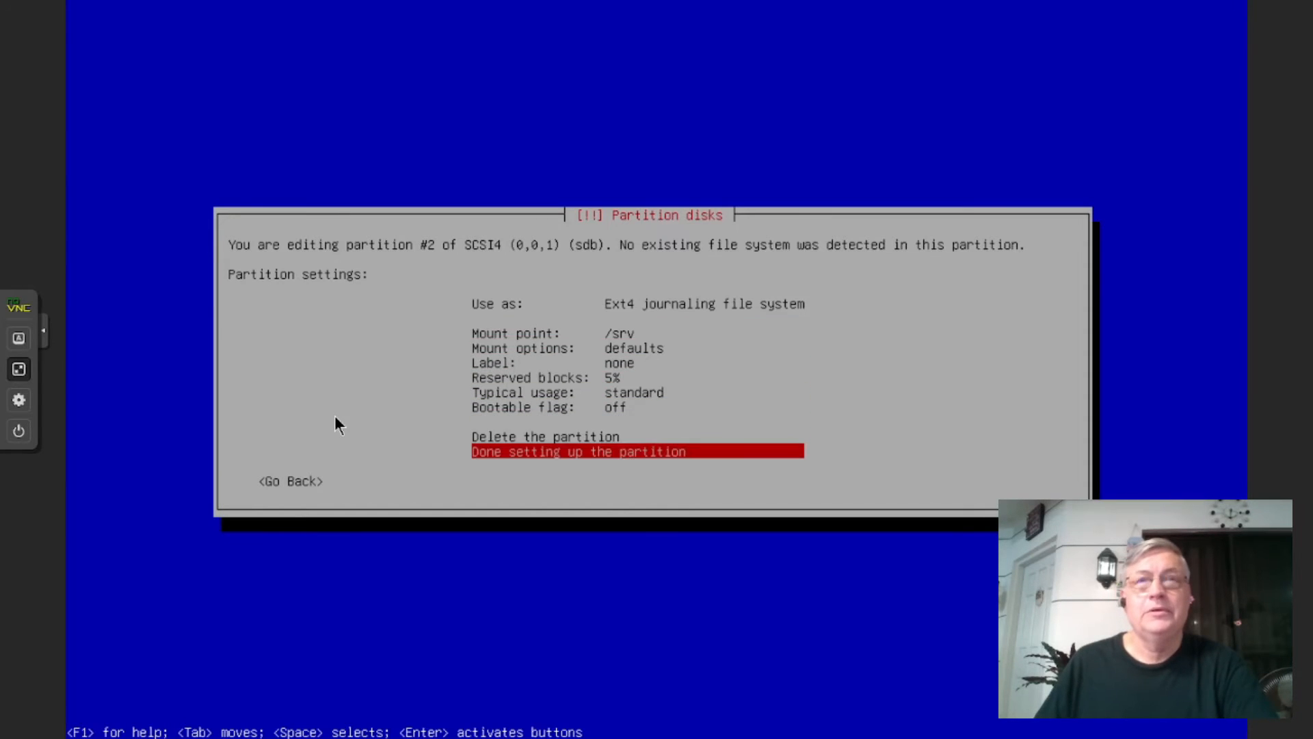
pyautogui.press('Return')
# Finish partitioning and agree to write the changes to the disks
pyautogui.press('Down')
pyautogui.press('Down')
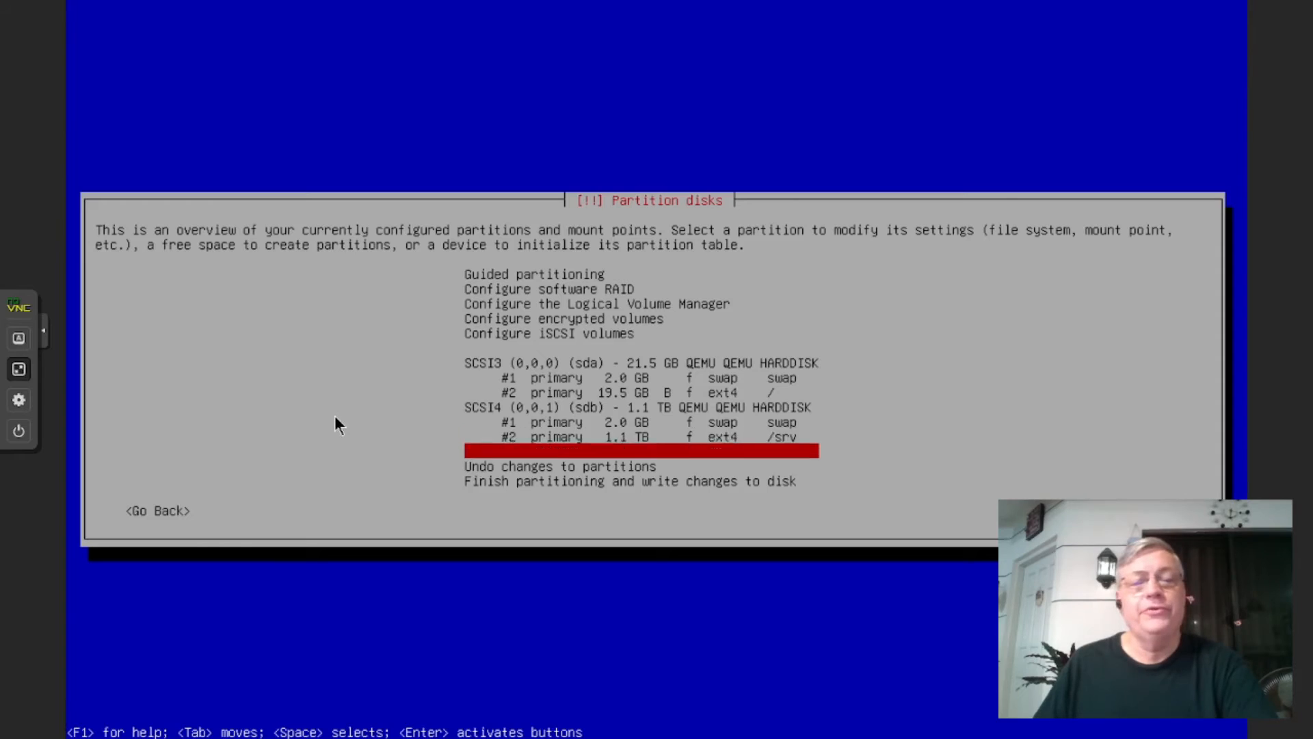
pyautogui.press('Return')
pyautogui.press('Tab')
pyautogui.press('Return')
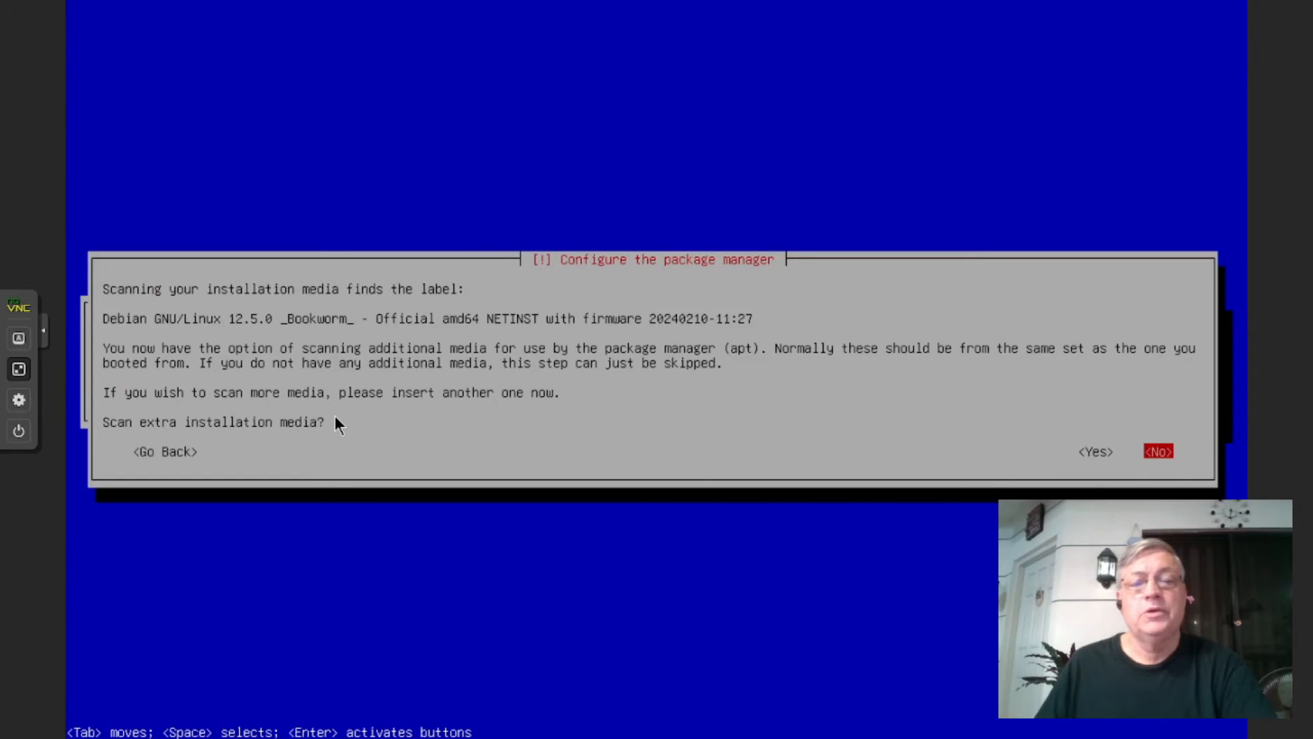
# Skip scanning extra installation media and choose Thailand as the archive mirror country, accepting the default mirror and proxy settings
pyautogui.press('Return')
pyautogui.press('Down')
pyautogui.press('Down')
pyautogui.press('Down')
pyautogui.press('Down')
pyautogui.press('Down')
pyautogui.press('Down')
pyautogui.press('Down')
pyautogui.press('Down')
pyautogui.press('End')
pyautogui.press('Up')
pyautogui.press('Up')
pyautogui.press('Up')
pyautogui.press('Up')
pyautogui.press('Up')
pyautogui.press('Up')
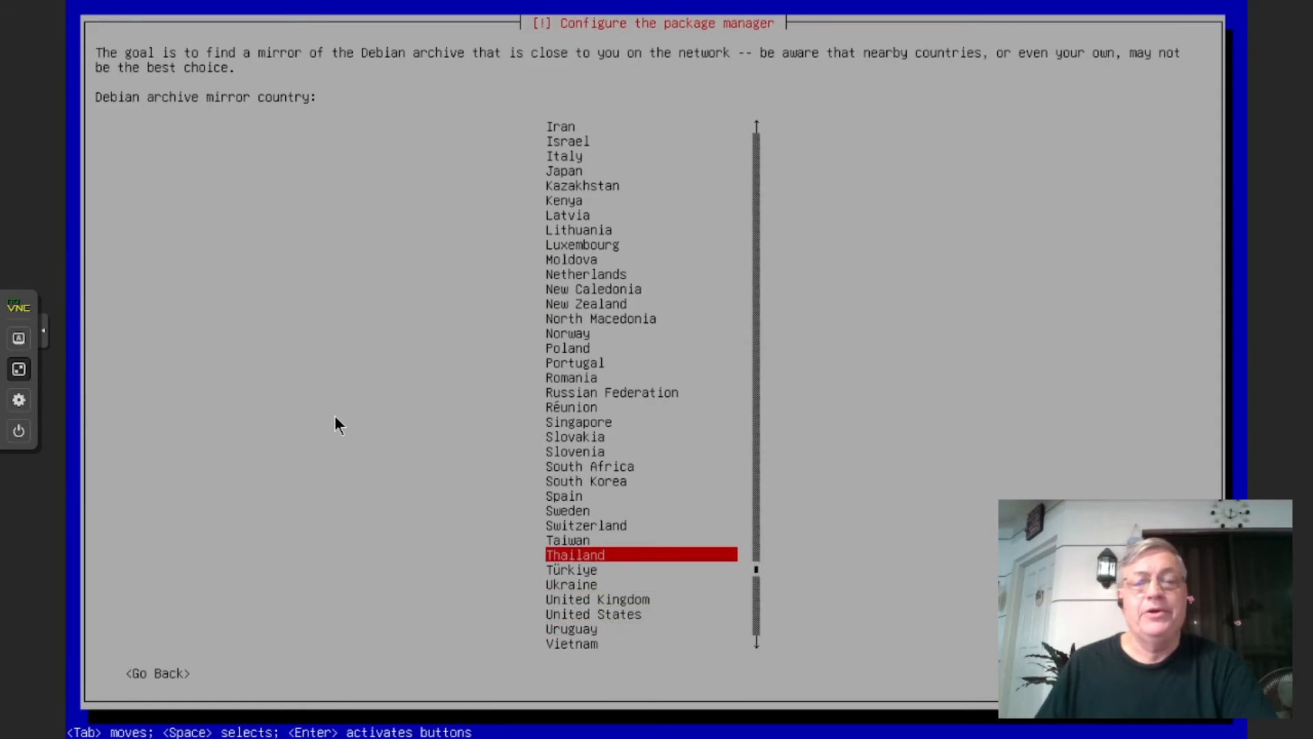
pyautogui.press('Return')
pyautogui.press('Return')
pyautogui.press('Return')
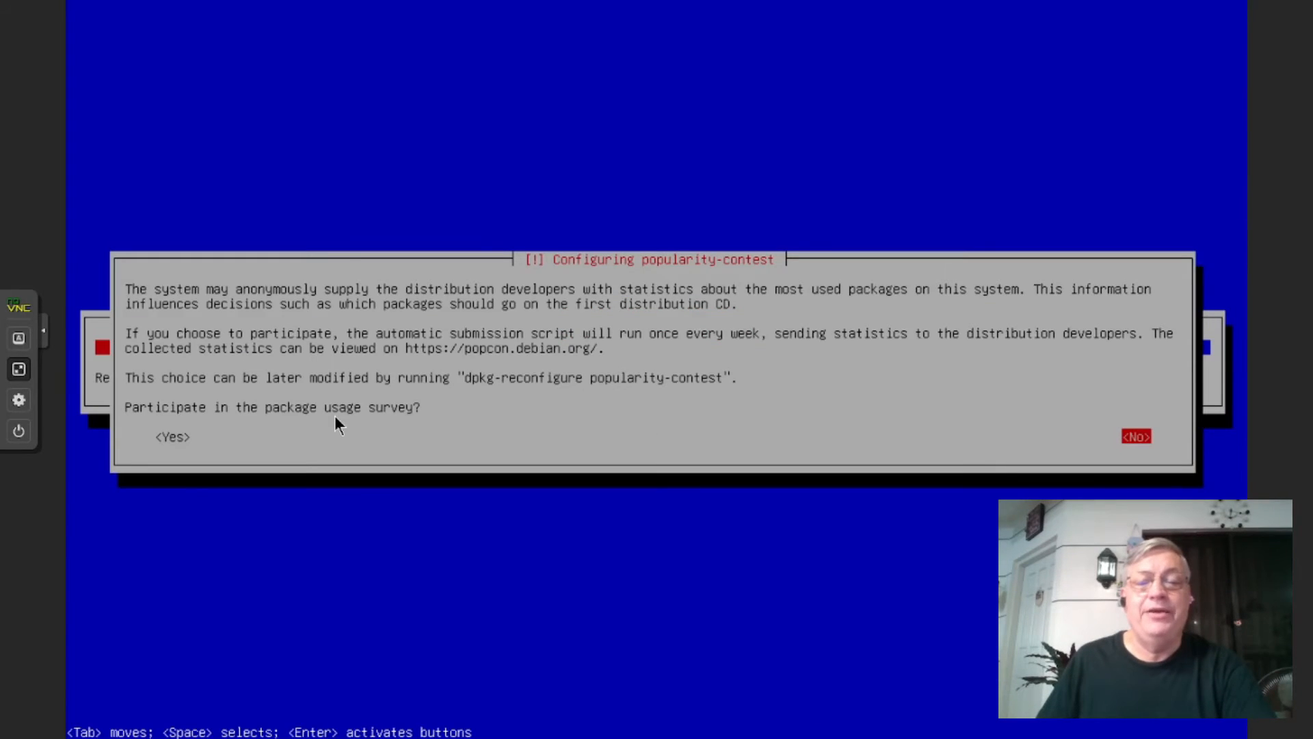
# Decline the package usage survey and continue the software selection with Debian desktop environment and GNOME deselected
pyautogui.press('Return')
pyautogui.press('space')
pyautogui.press('Down')
pyautogui.press('space')
pyautogui.press('Down')
pyautogui.press('Down')
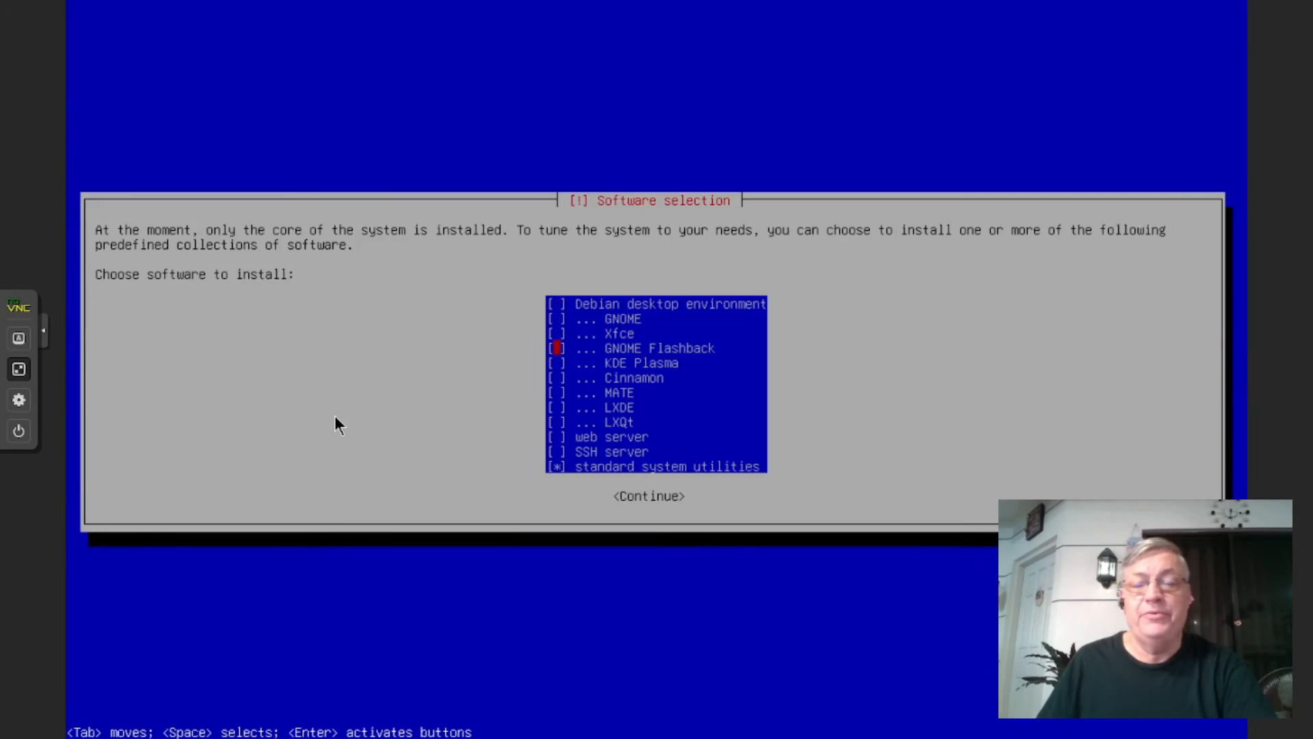
pyautogui.press('Down')
pyautogui.press('Down')
pyautogui.press('Down')
pyautogui.press('Down')
pyautogui.press('Down')
pyautogui.press('Down')
pyautogui.press('Down')
pyautogui.press('Tab')
pyautogui.press('Return')
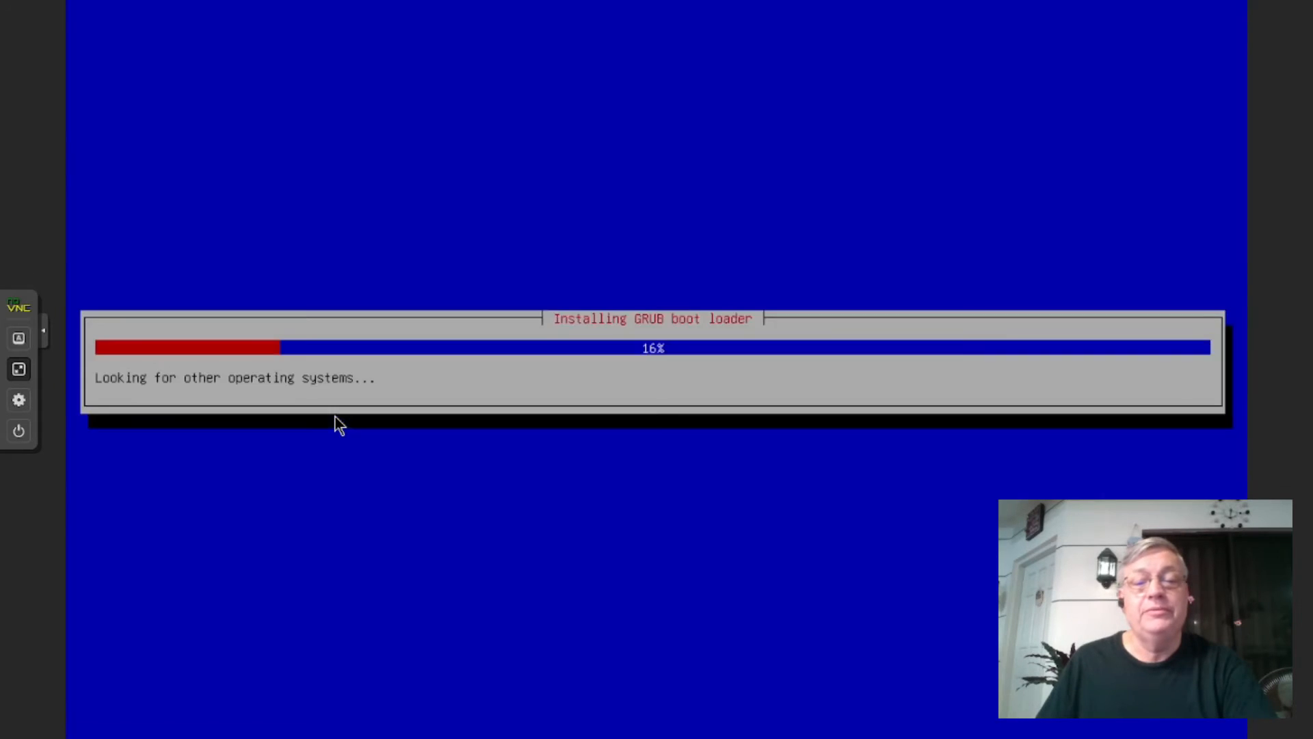
# Install the GRUB boot loader on /dev/sda and reboot into the new system
pyautogui.press('Return')
pyautogui.press('Down')
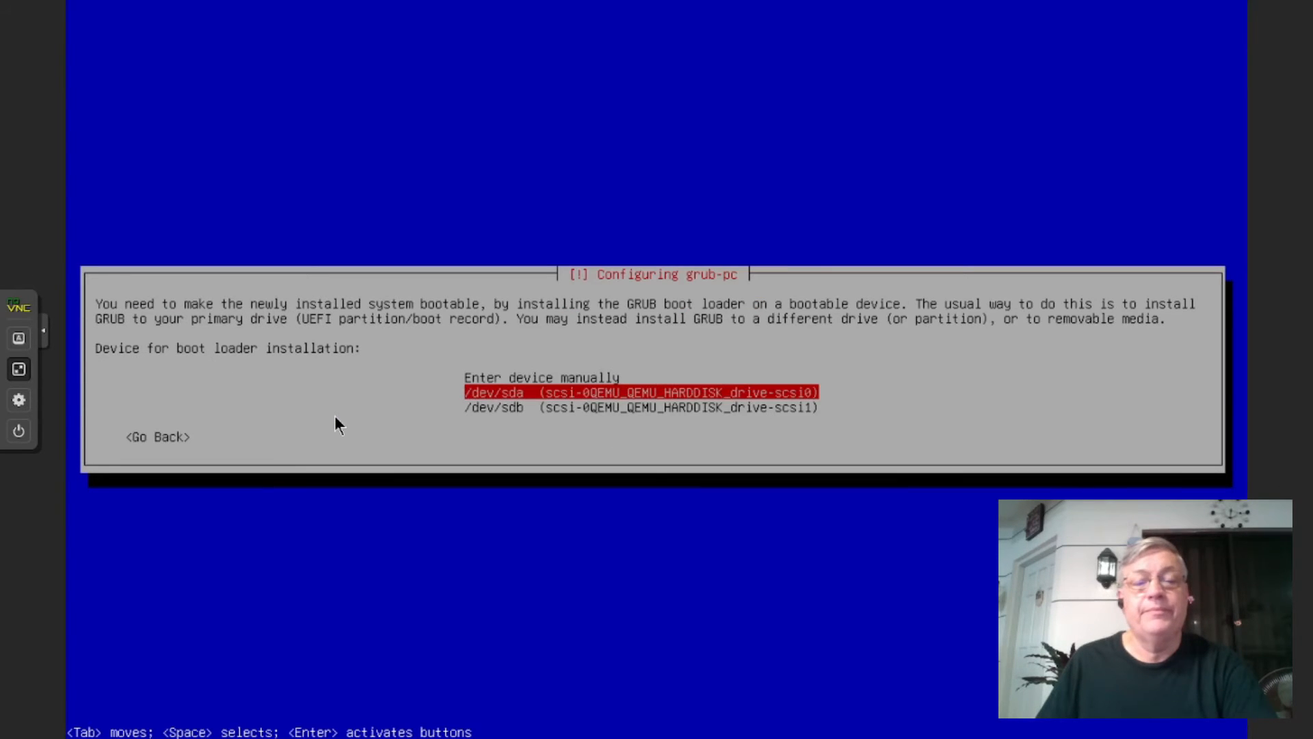
pyautogui.press('Return')
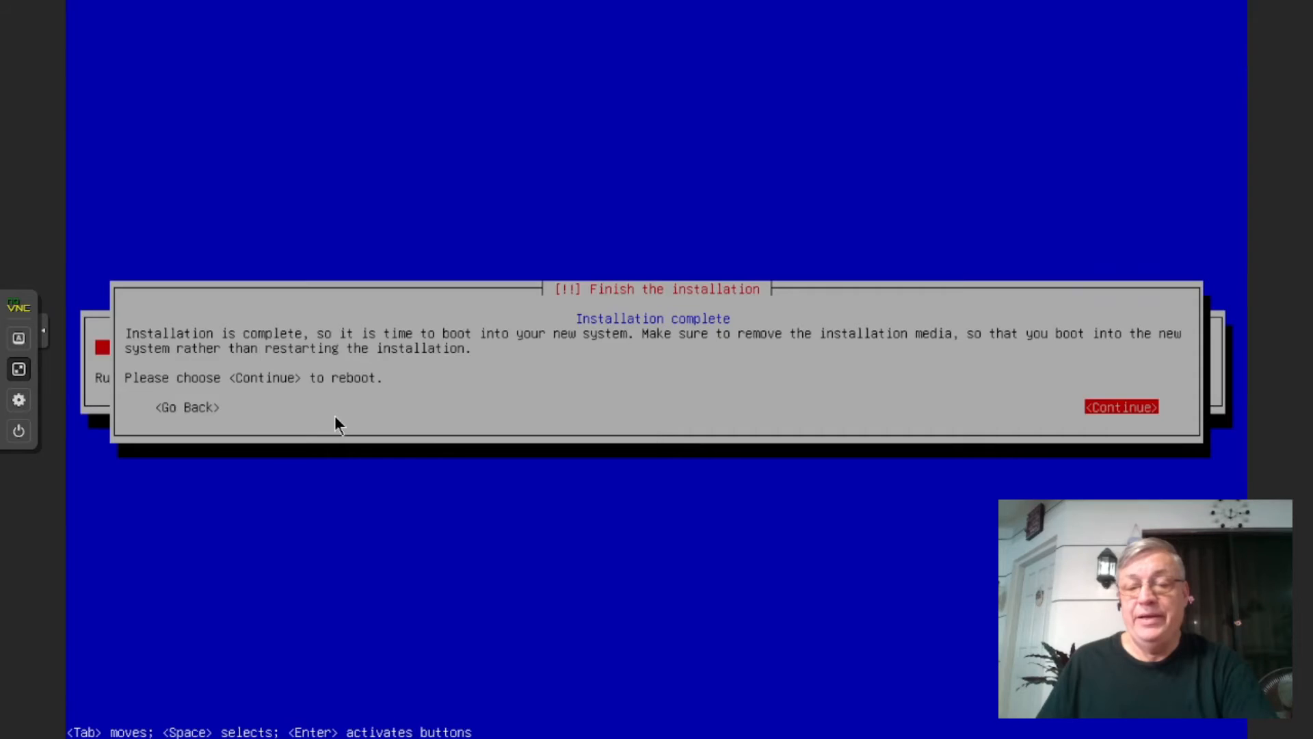
pyautogui.press('Return')
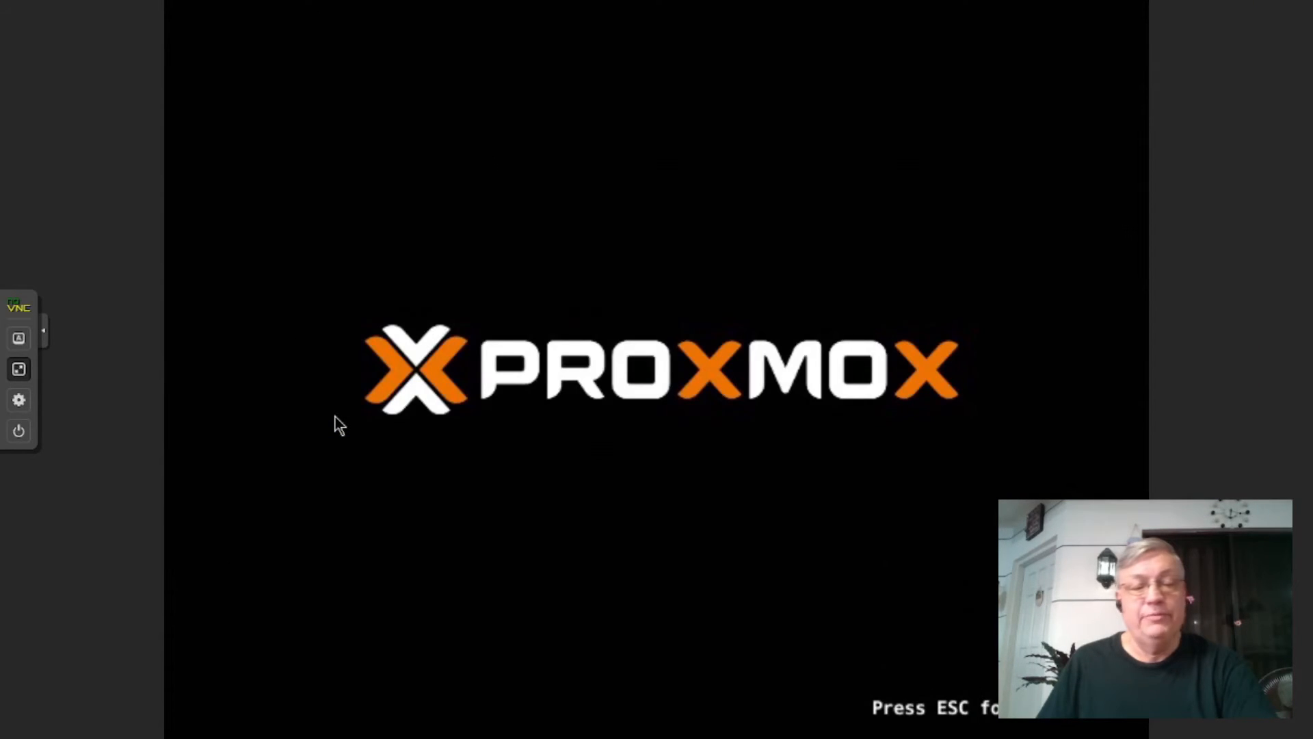
pyautogui.press('Return')
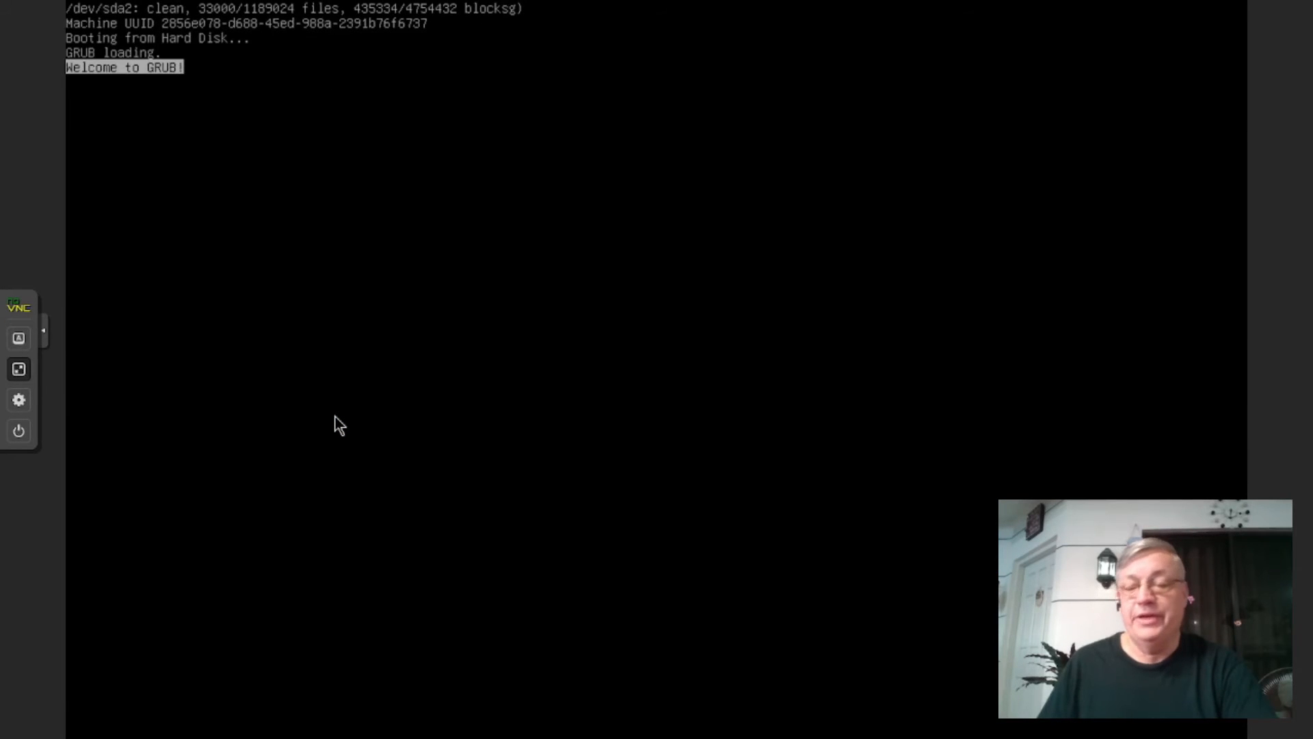
# Log in to athena as root with the root account password
pyautogui.write('roo')
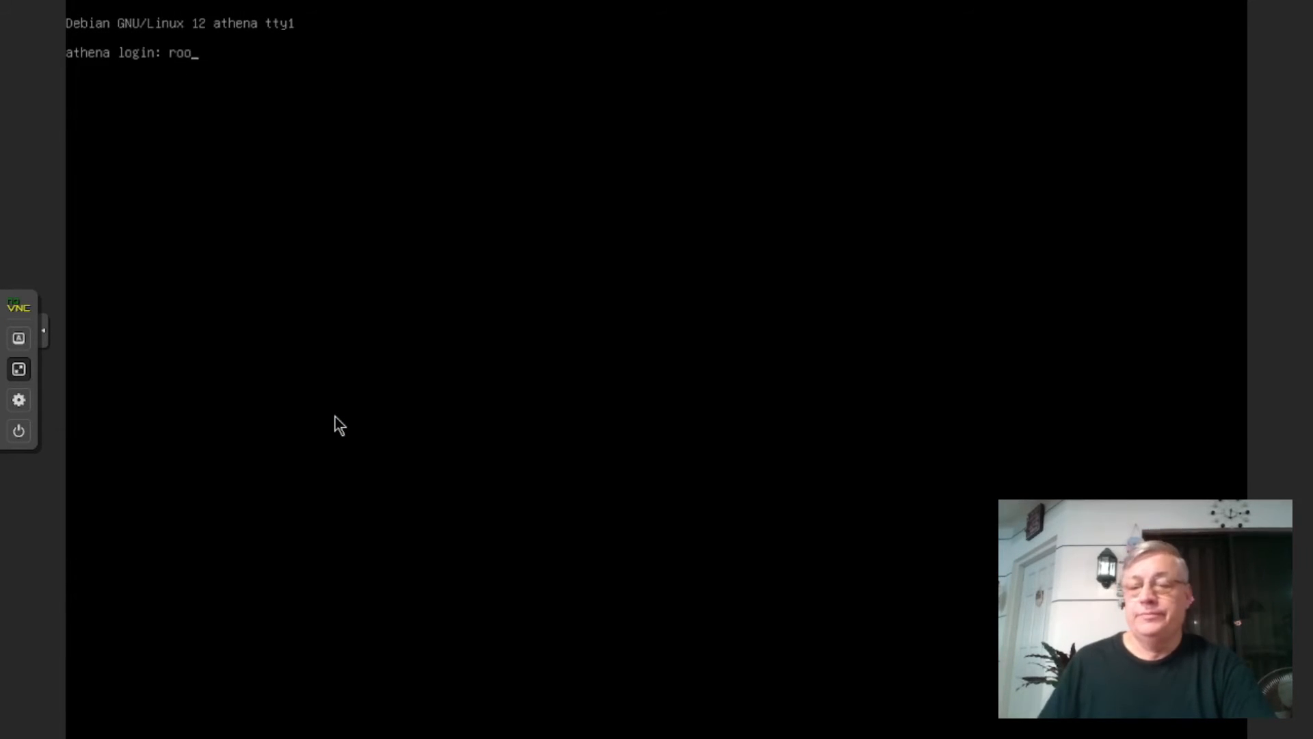
pyautogui.write('t')
pyautogui.press('Return')
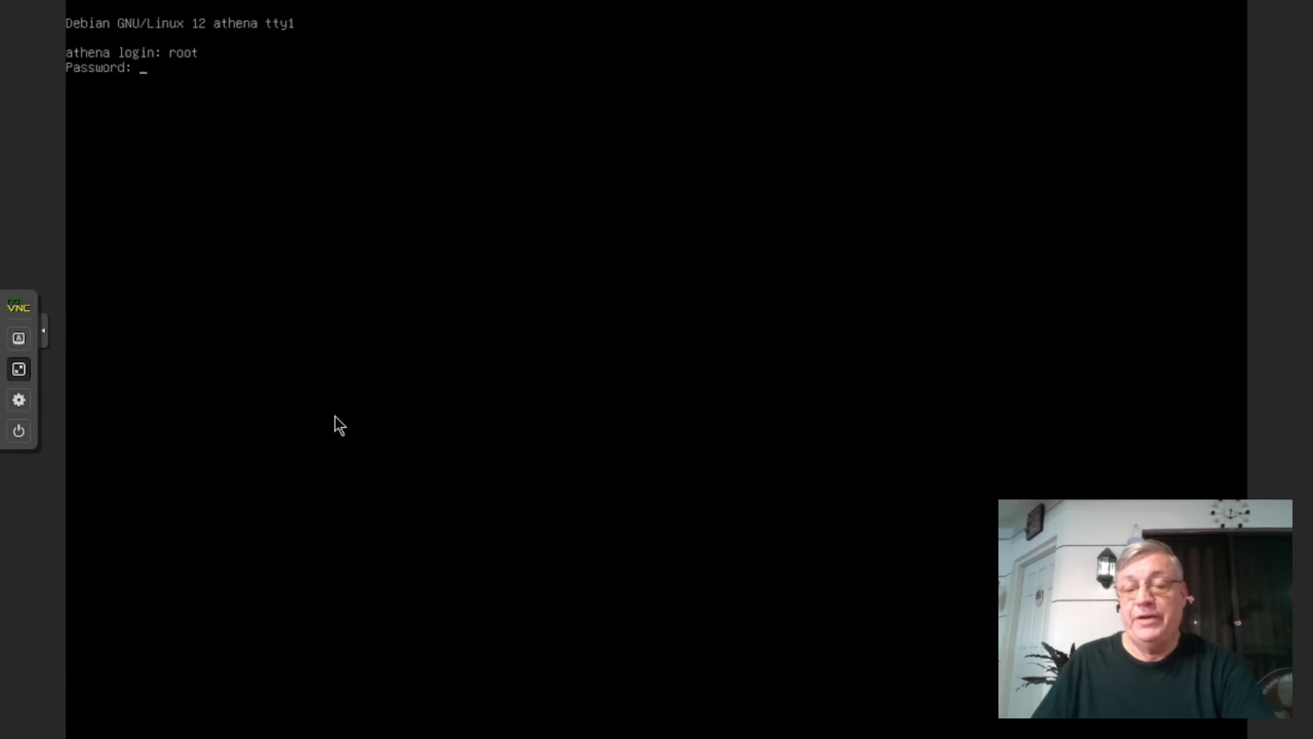
pyautogui.press('Return')
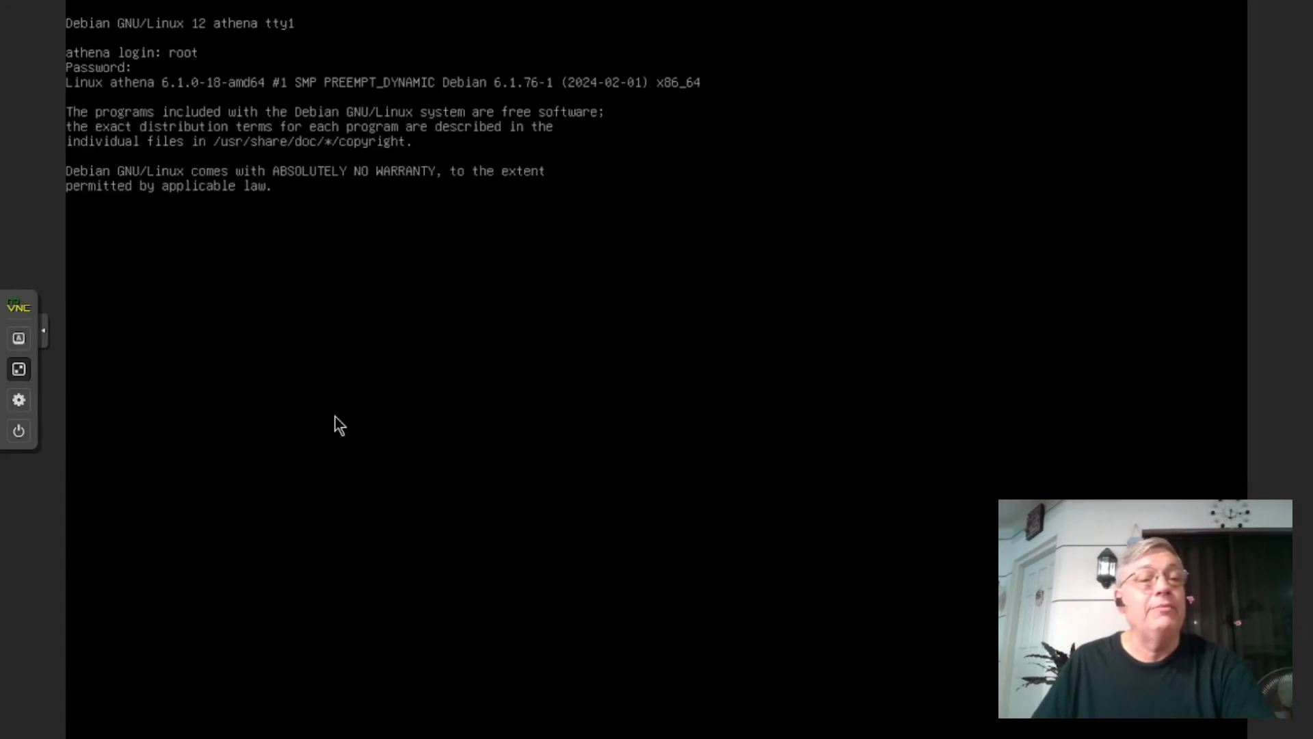
# Update the package lists with apt update
pyautogui.write('apt ')
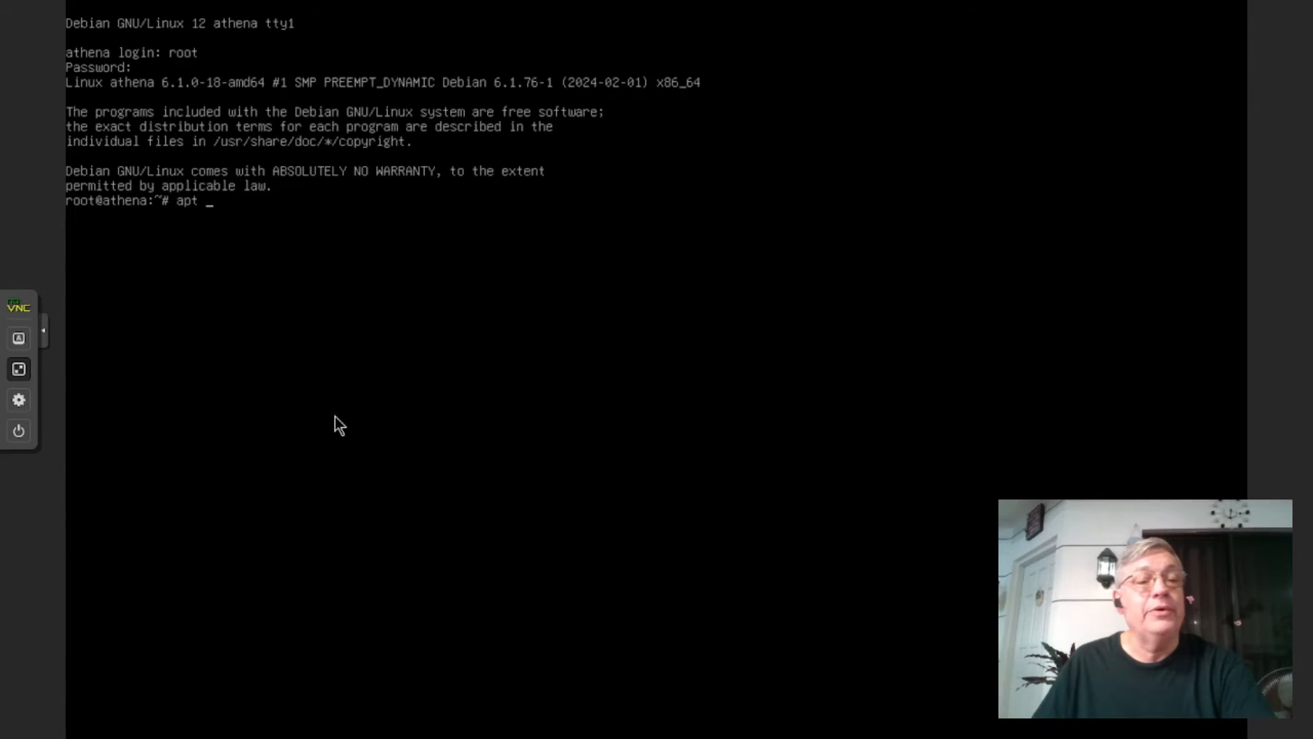
pyautogui.write('update')
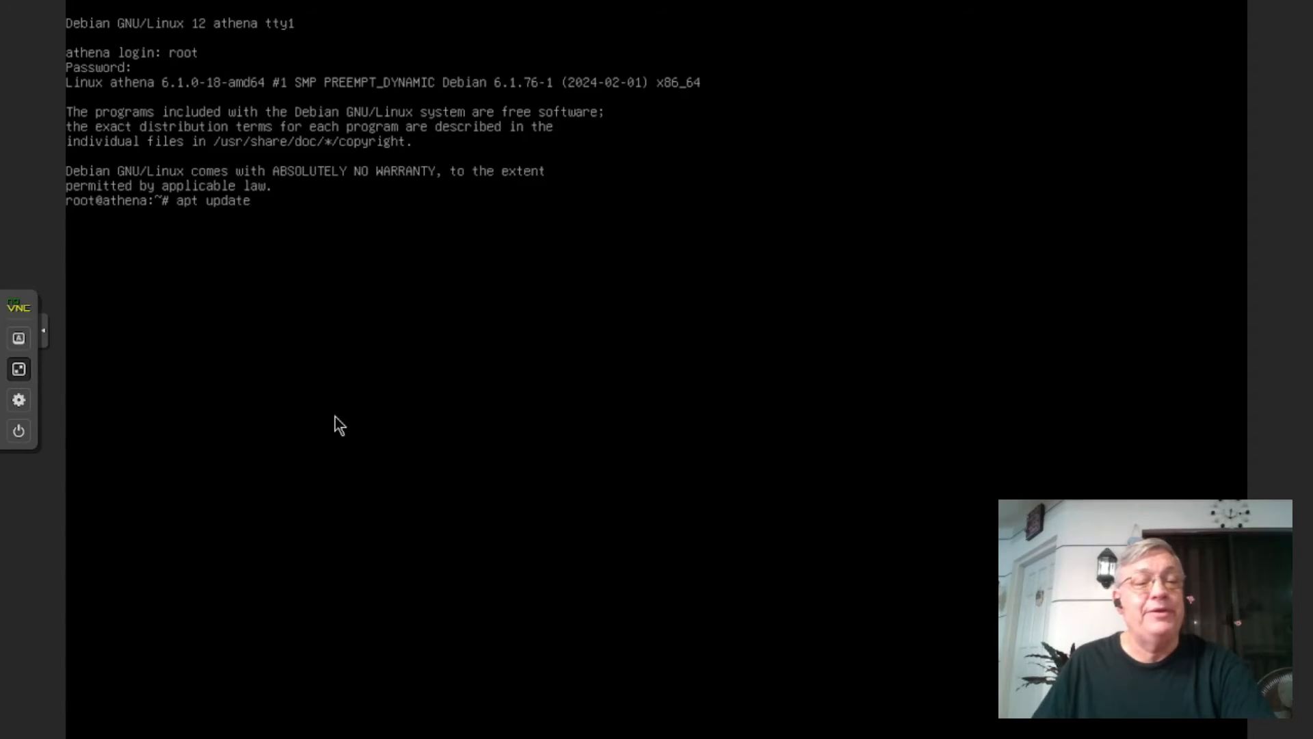
pyautogui.press('Return')
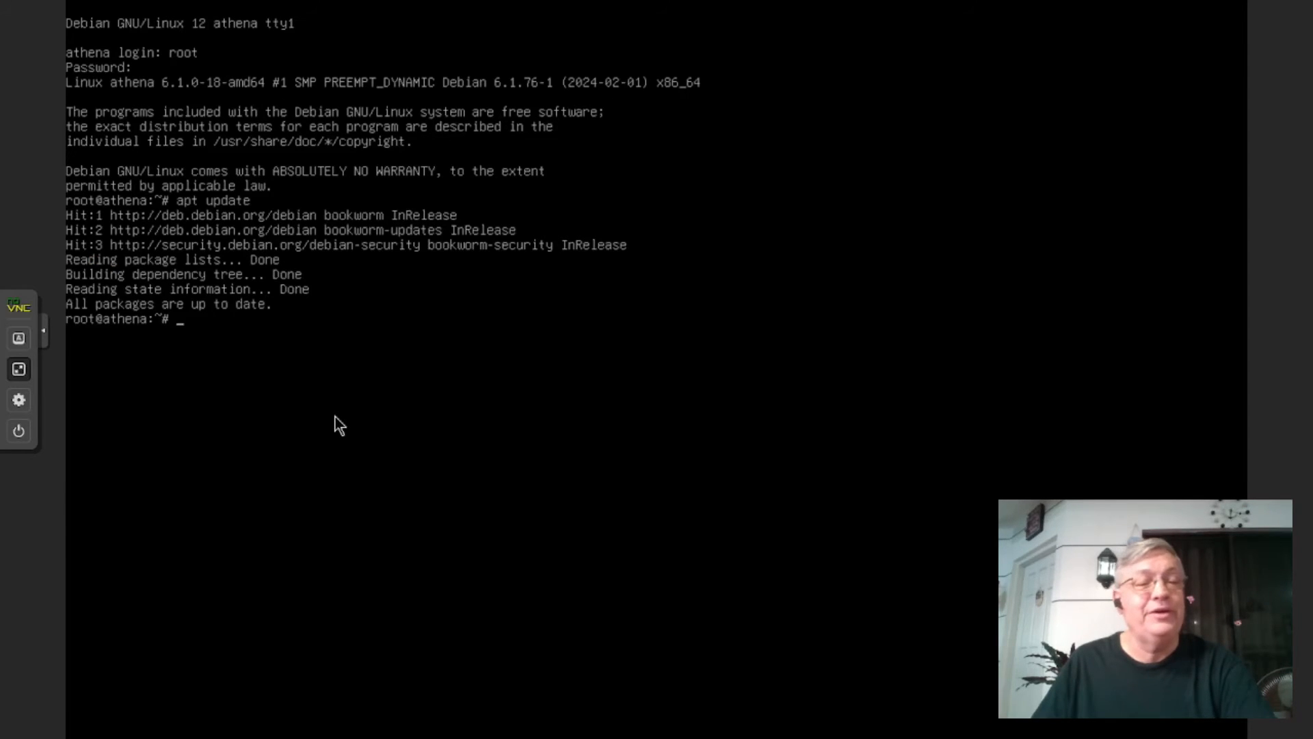
# Try to install the sudo package with apt
pyautogui.write('apt isntall')
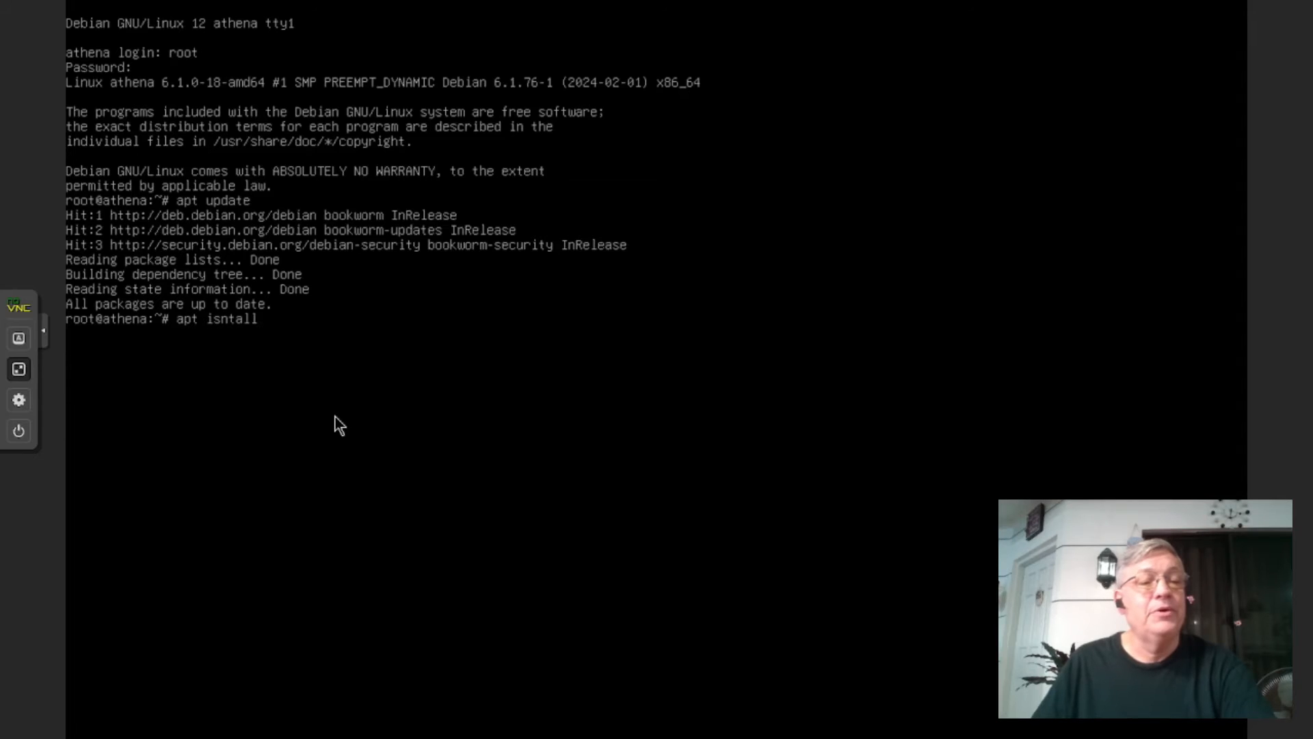
pyautogui.write(' sudo')
pyautogui.press('Return')
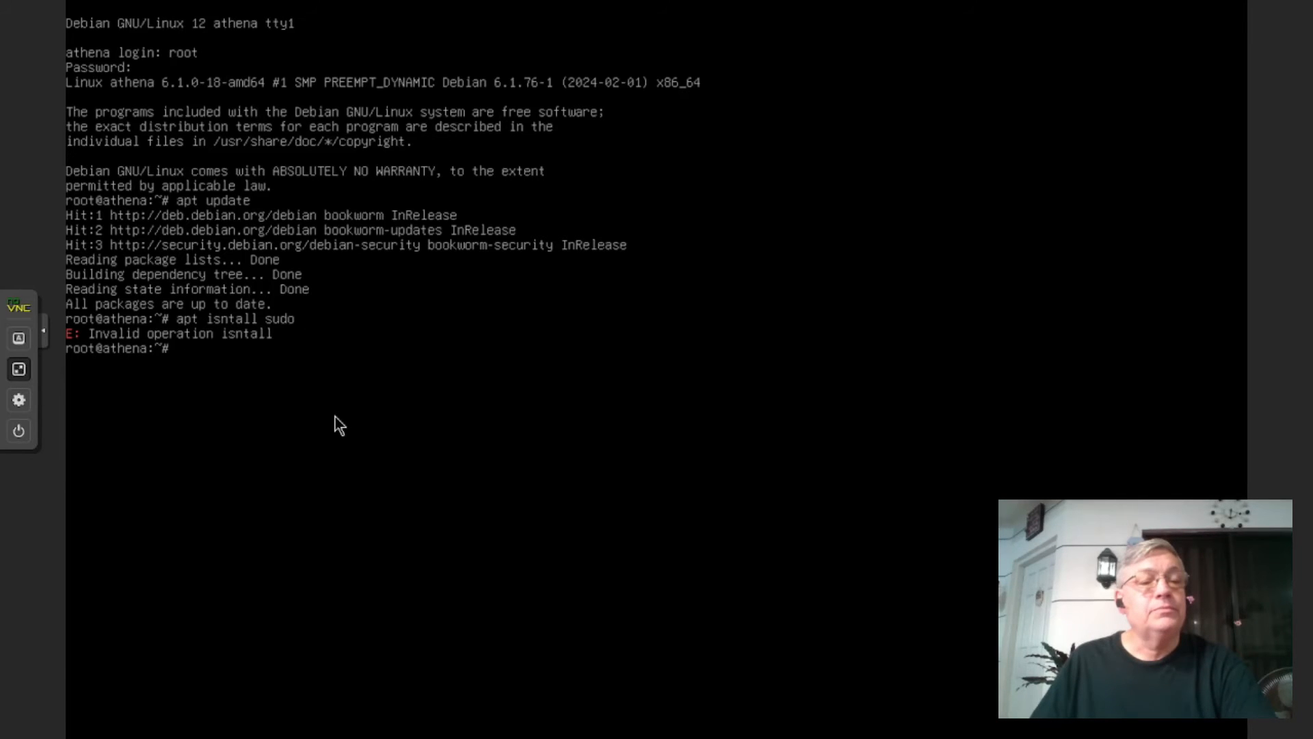
# Install the sudo package with apt install sudo
pyautogui.write('ap')
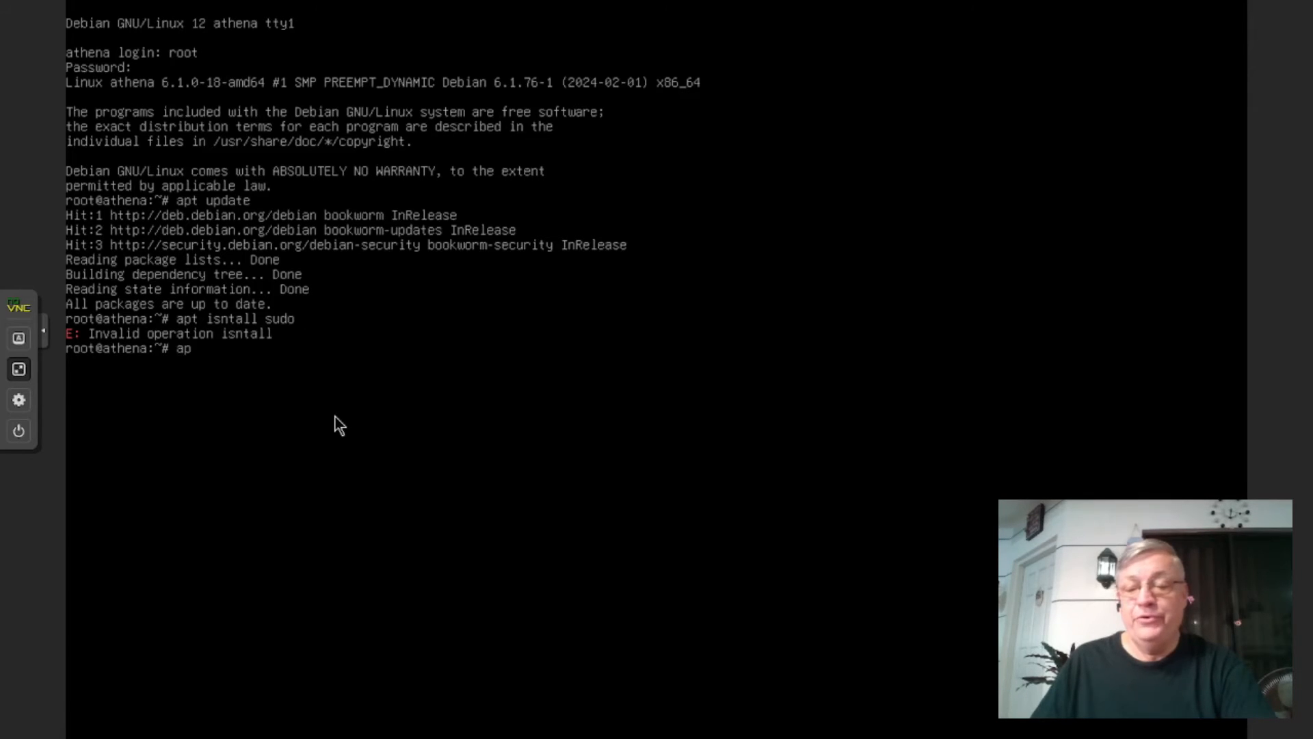
pyautogui.write('t install sudo')
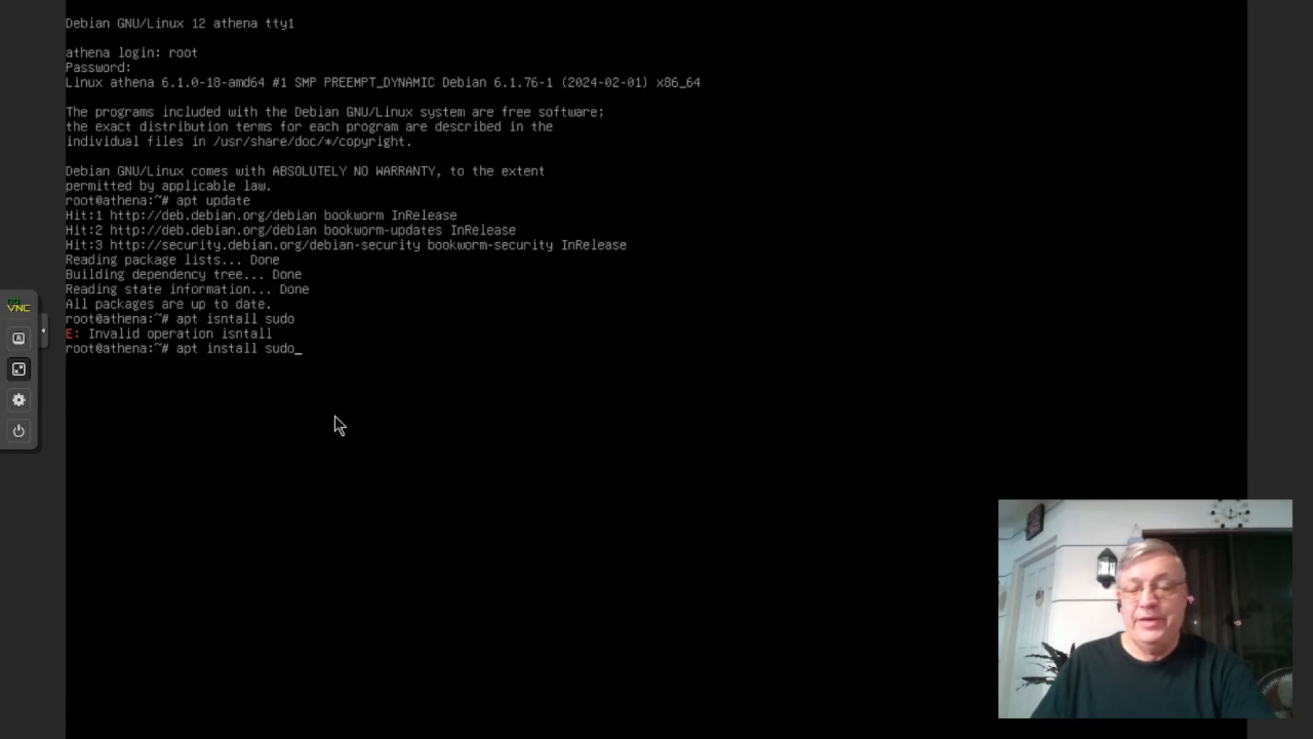
pyautogui.press('Return')
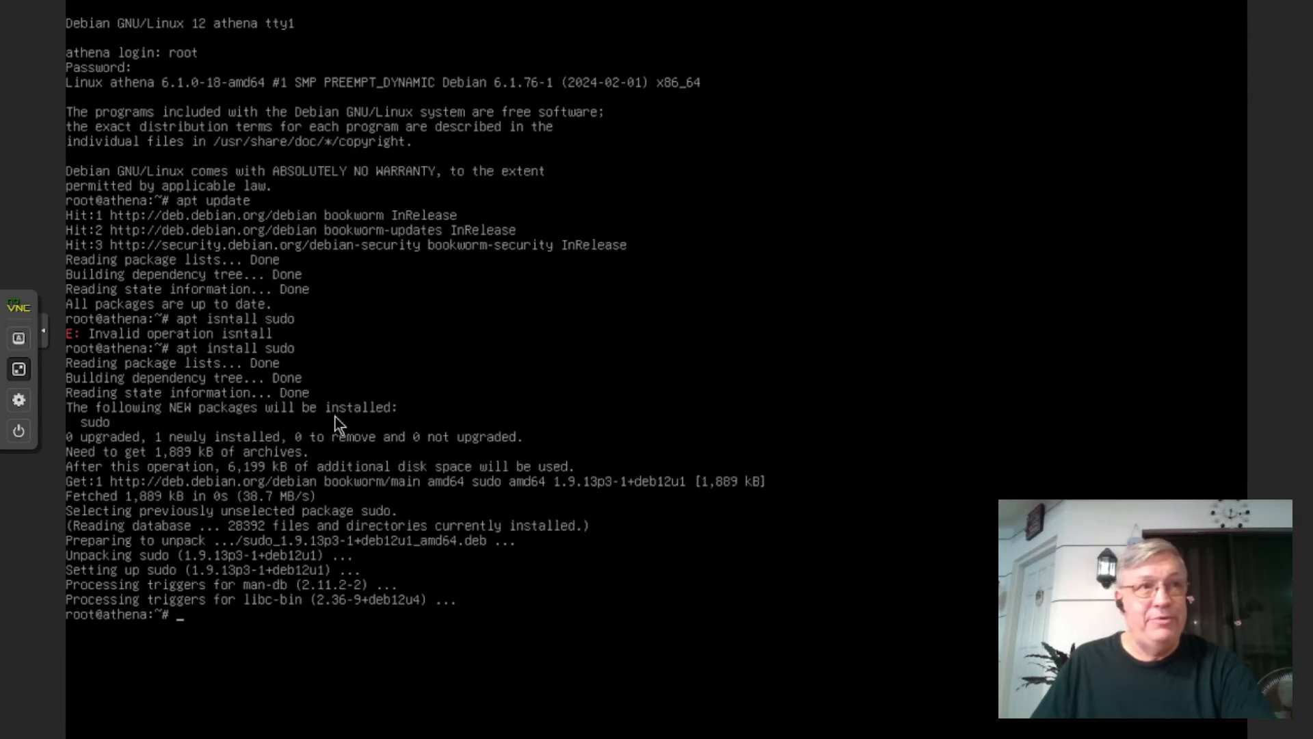
# Open the sudoers file with visudo, review the root and sudo group privilege rules, and exit without editing
pyautogui.write('visudo')
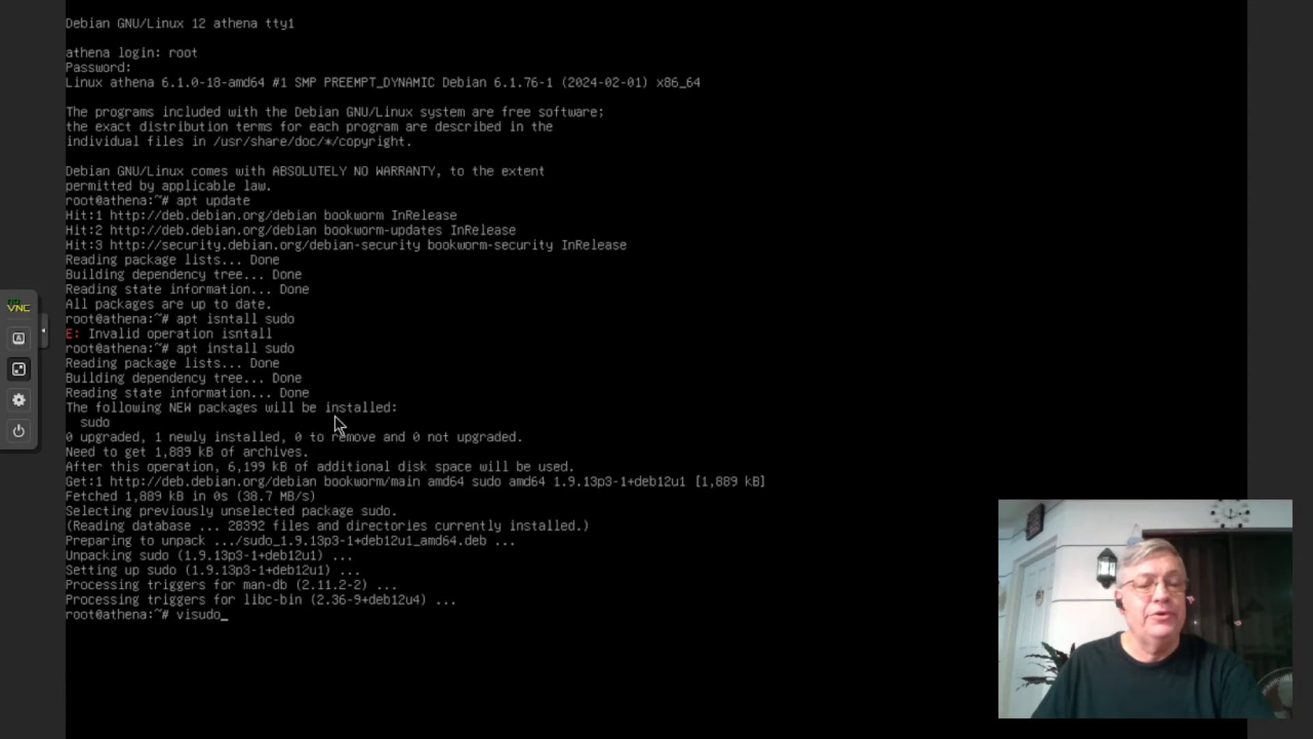
pyautogui.press('Return')
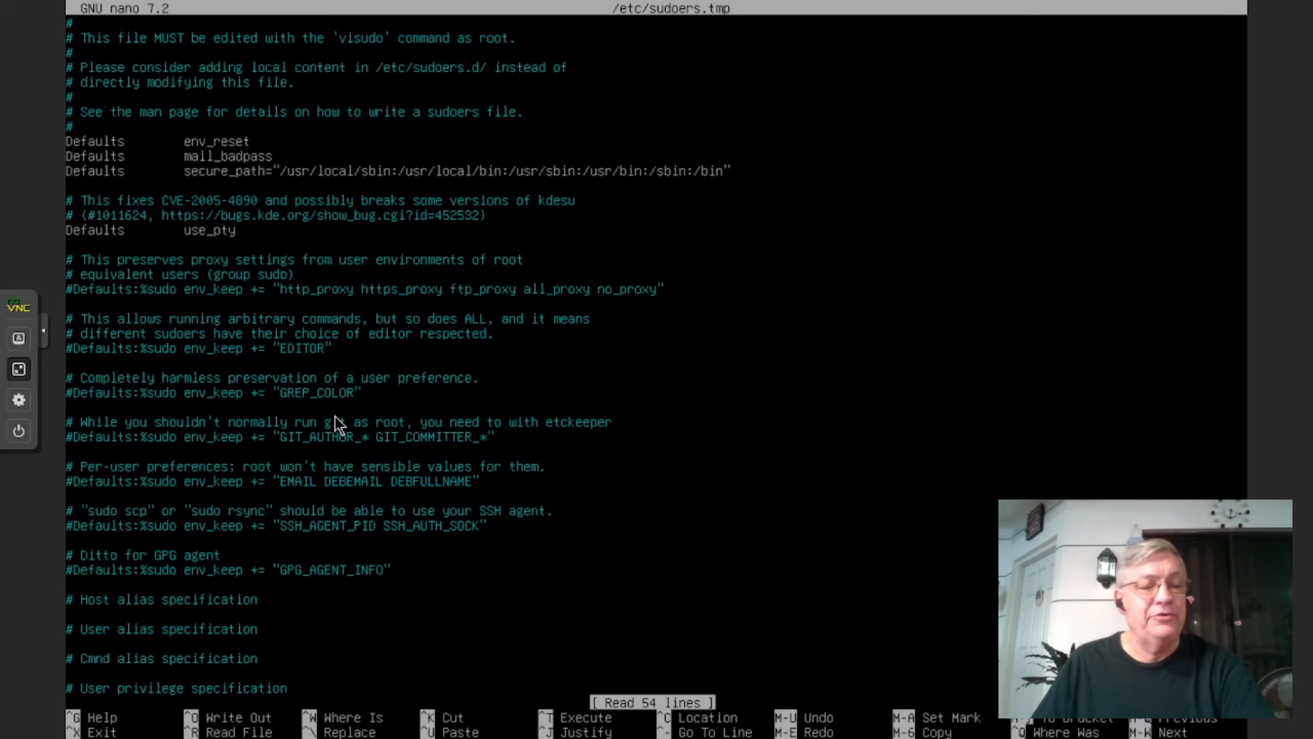
pyautogui.hotkey('ctrl', 'End')
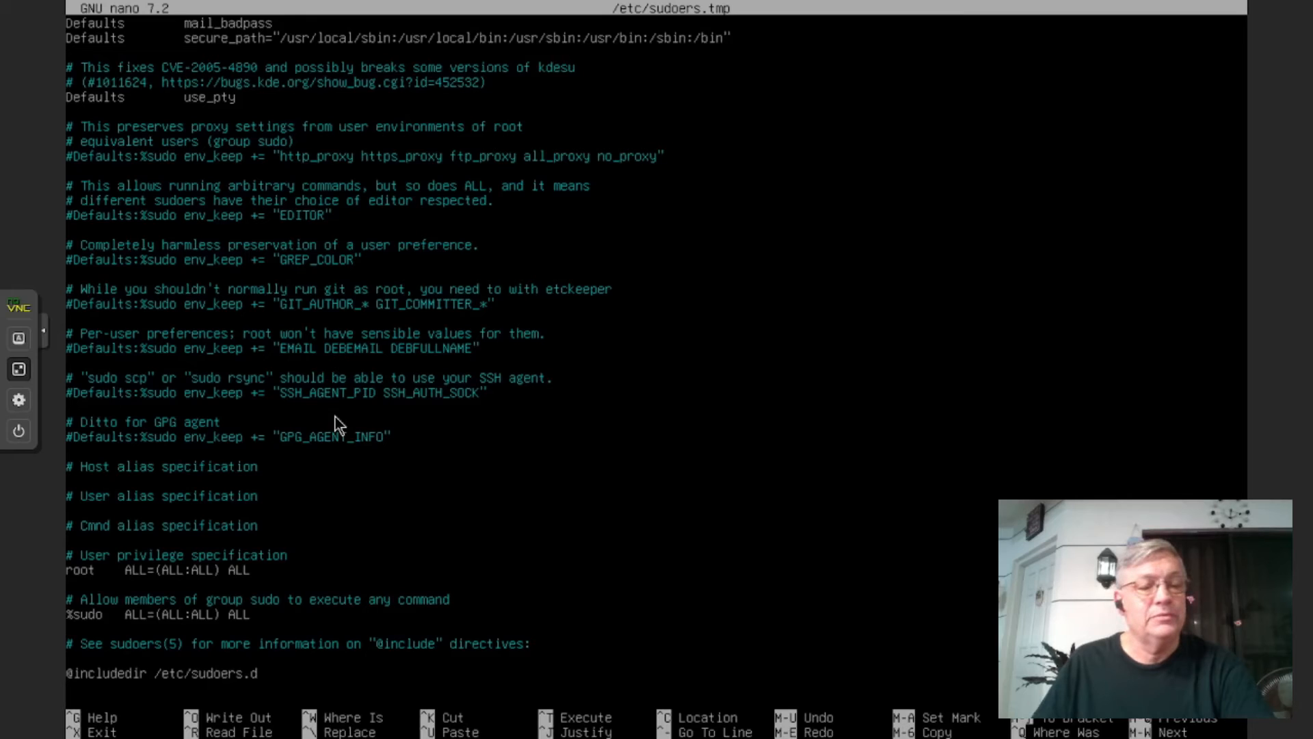
pyautogui.press('Up')
pyautogui.press('Up')
pyautogui.press('Up')
pyautogui.press('Up')
pyautogui.press('Up')
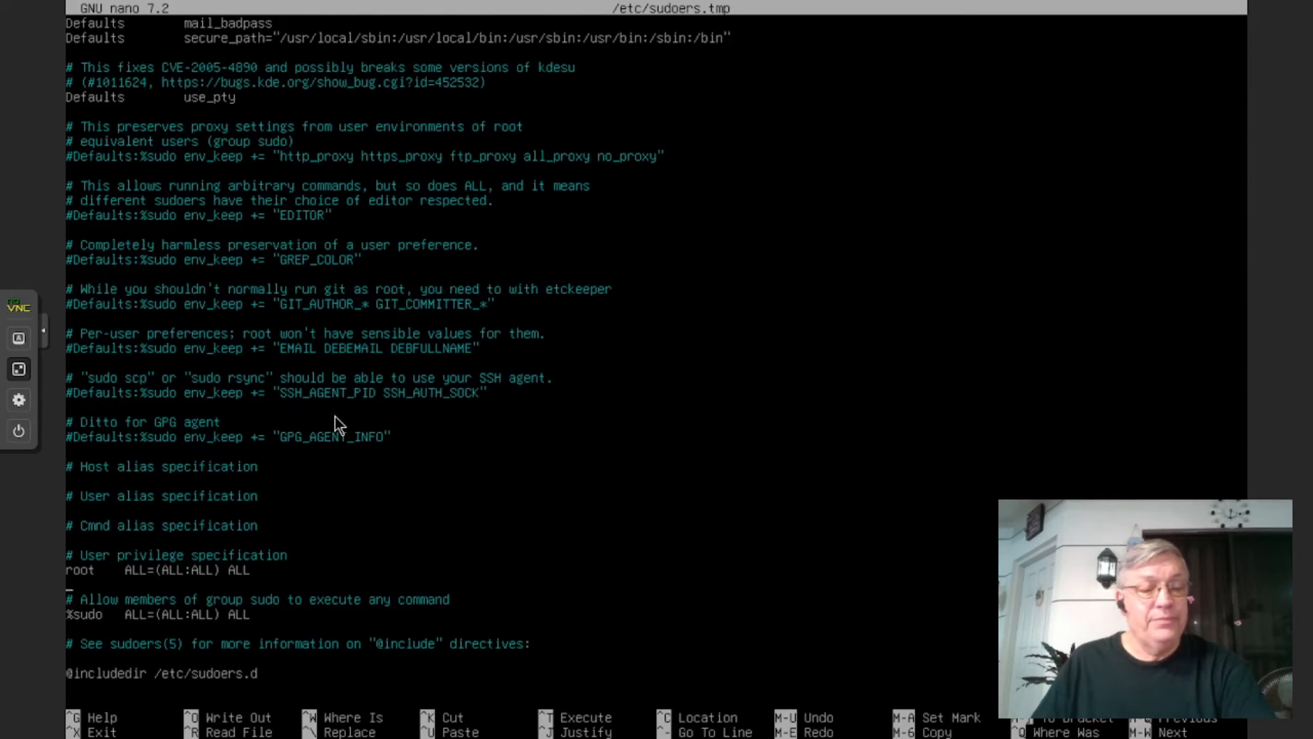
pyautogui.press('Up')
pyautogui.press('Up')
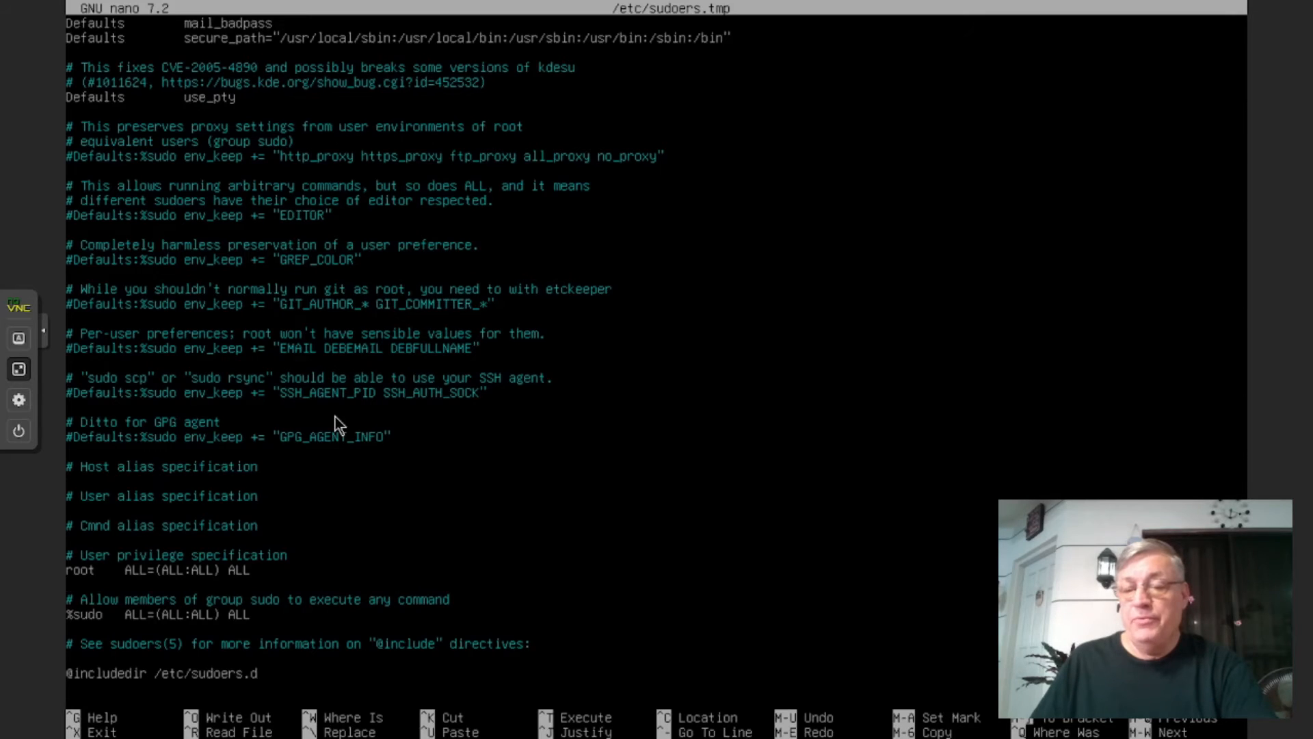
pyautogui.hotkey('ctrl', 'x')
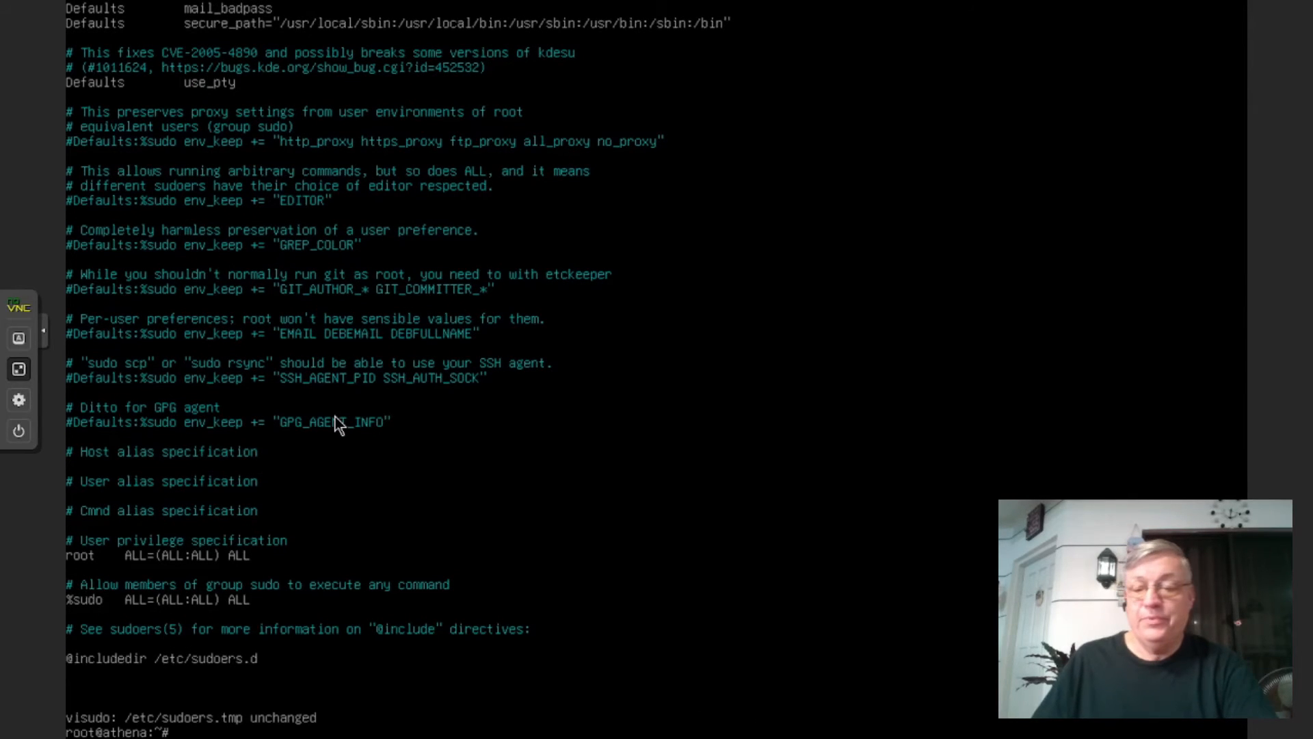
# Filter /etc/group for the sudo entry using cat and grep
pyautogui.write('cat /etc/group')
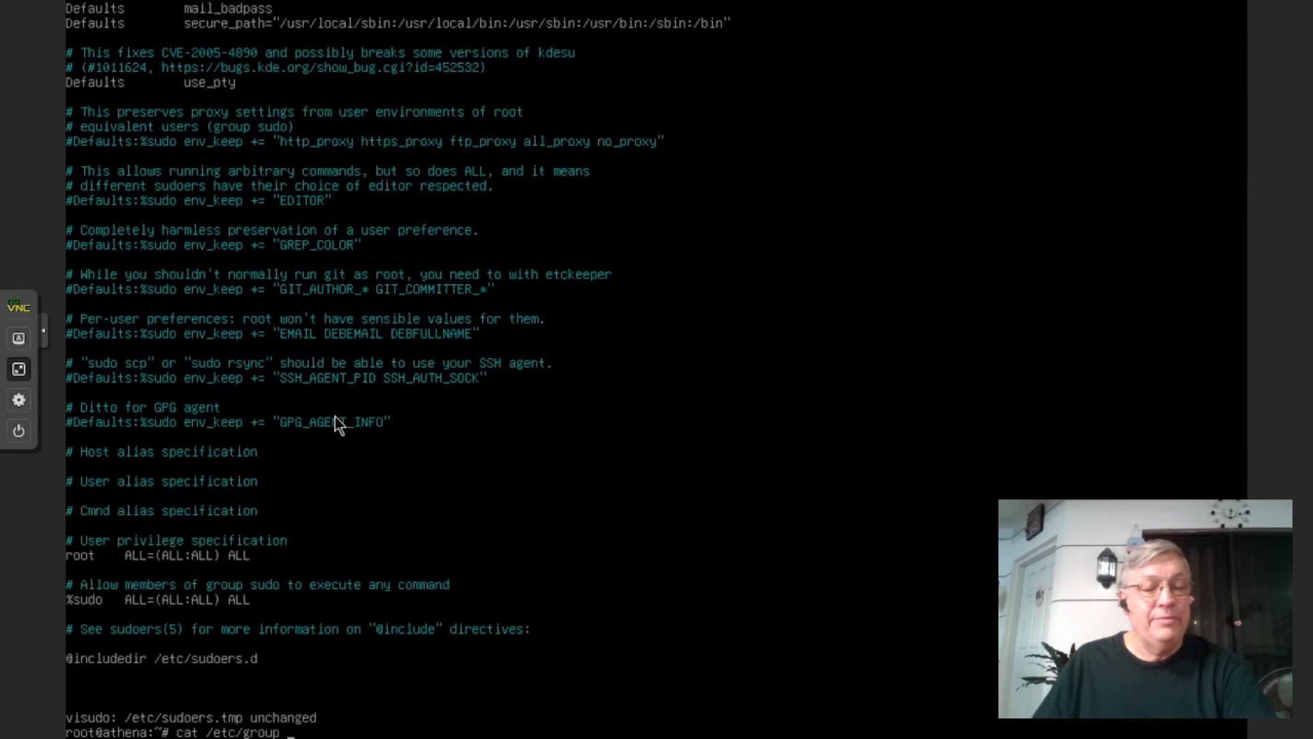
pyautogui.write(' | grep ')
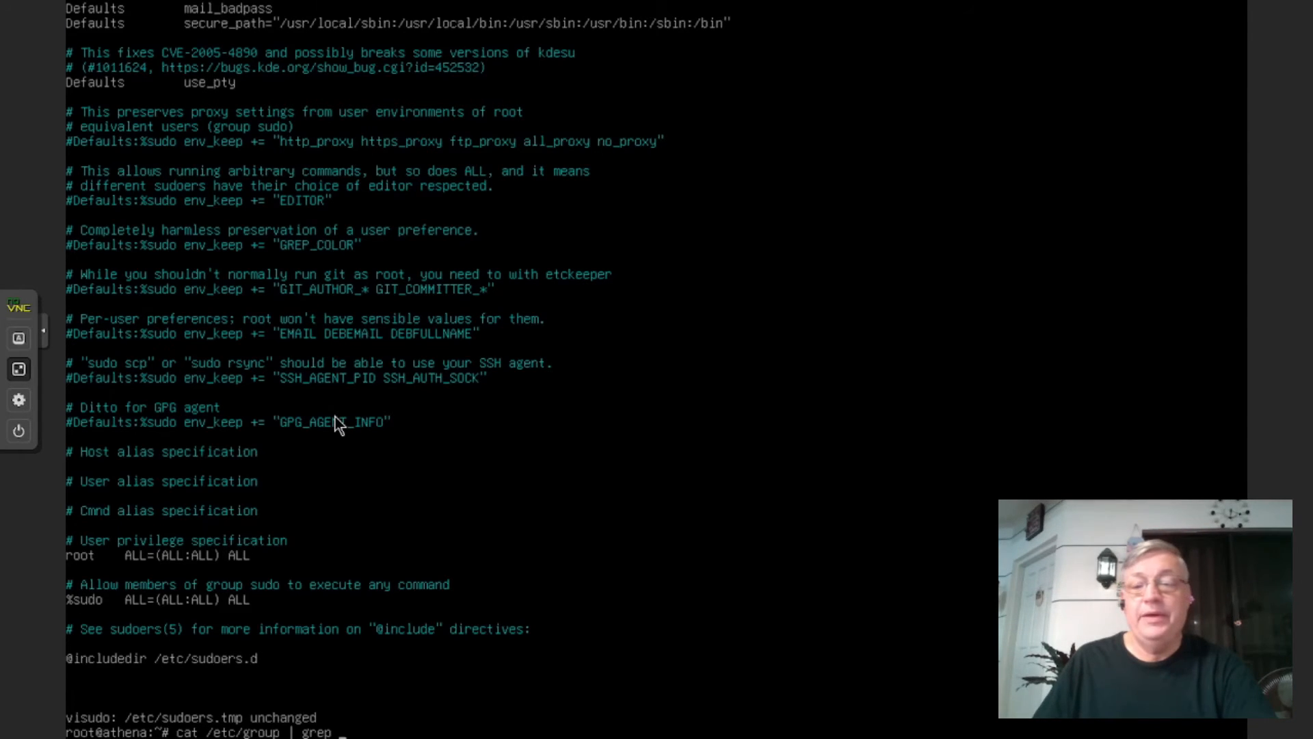
pyautogui.write('sudo')
pyautogui.press('Return')
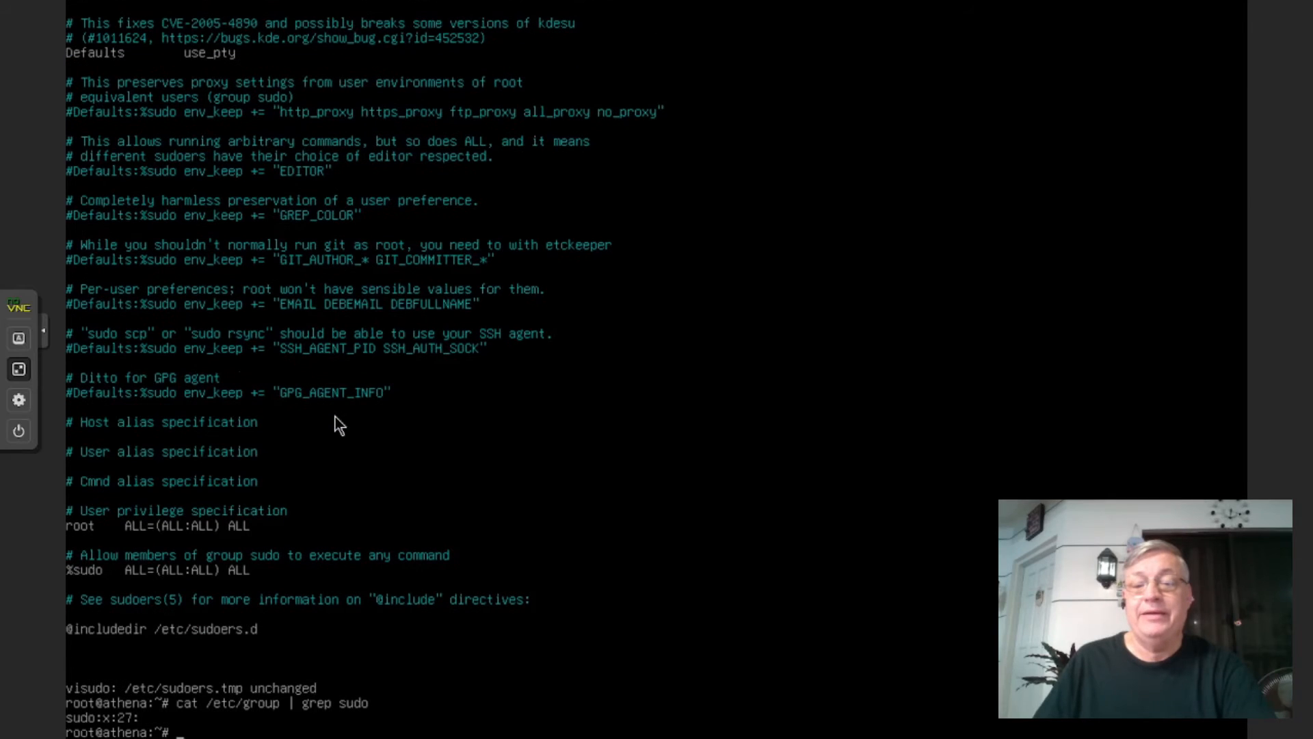
# Add the regular user rt to the sudo group with usermod -aG
pyautogui.write('usermod')
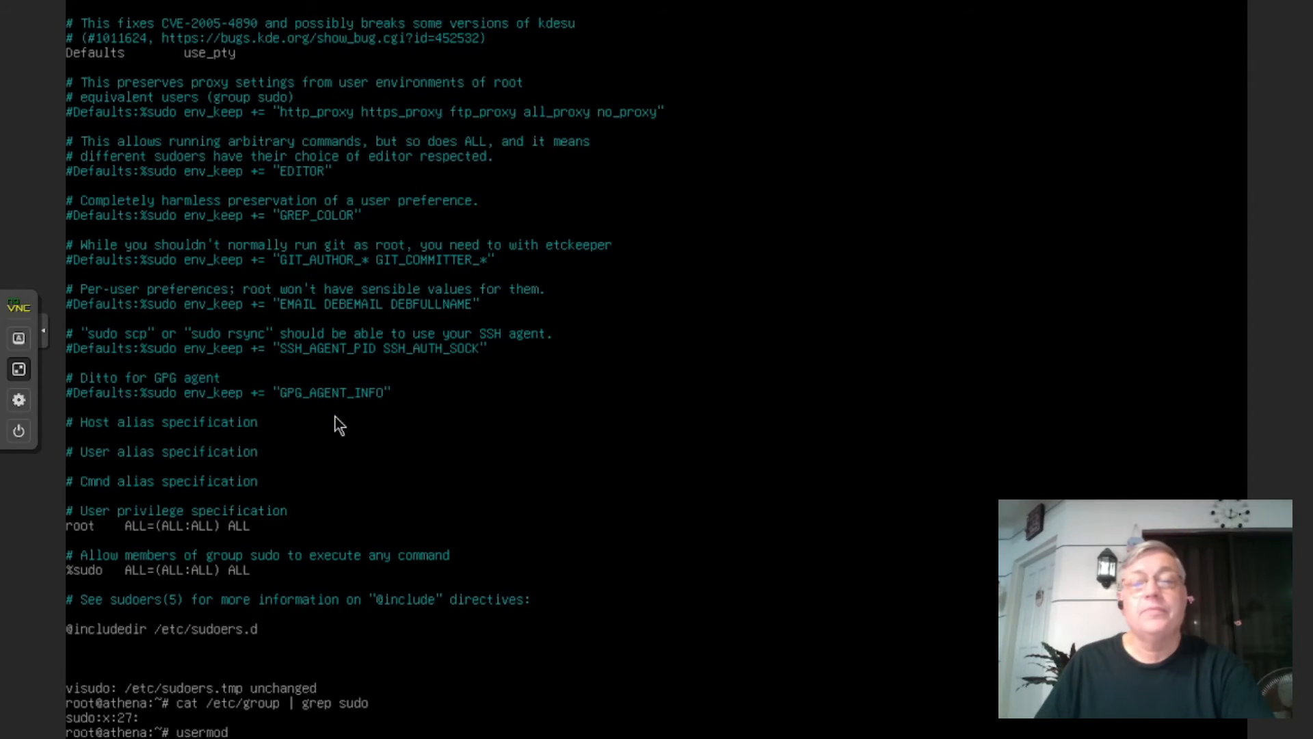
pyautogui.write(' -a')
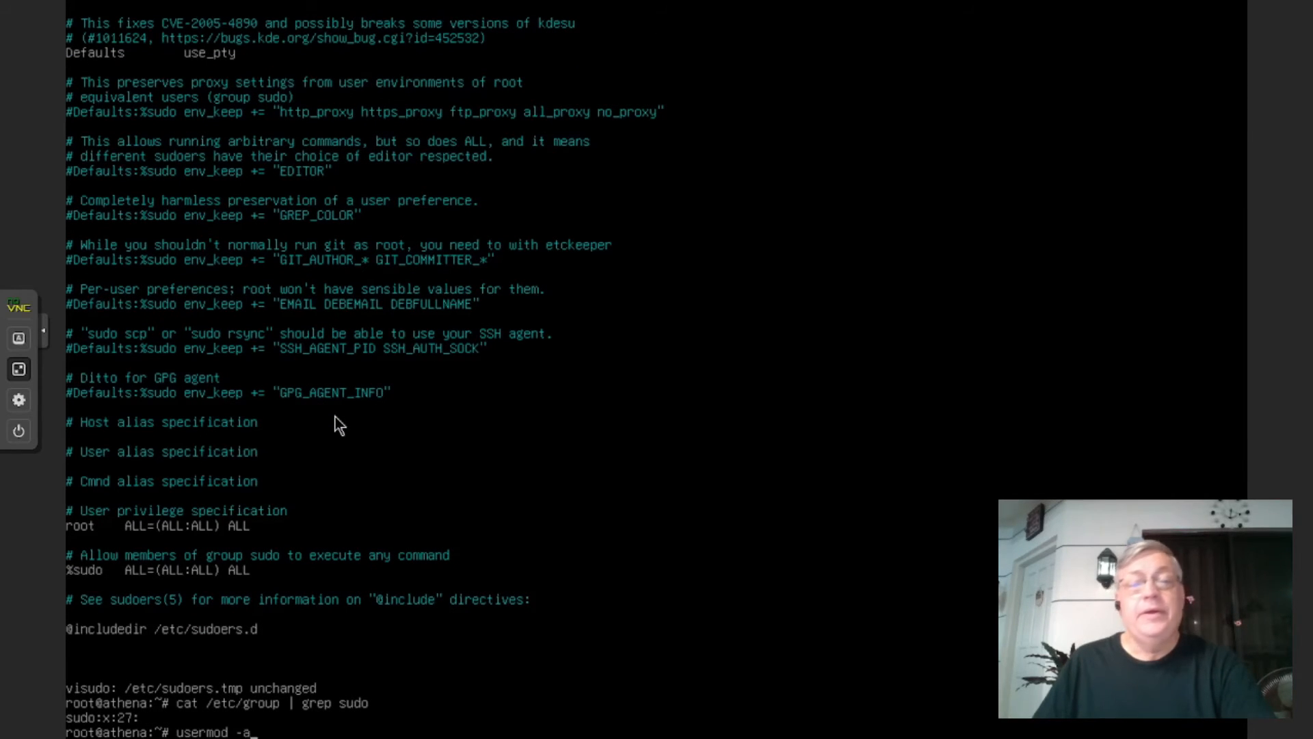
pyautogui.write('G sudo le')
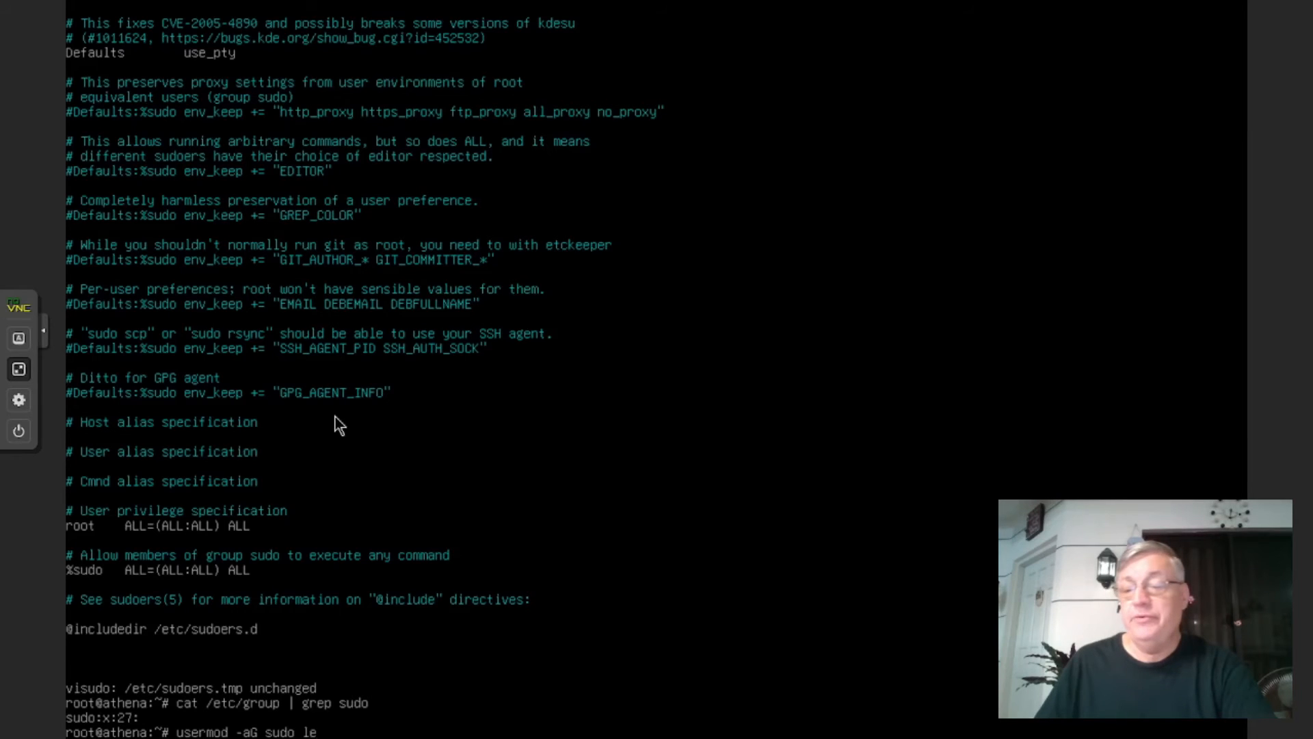
pyautogui.press('BackSpace')
pyautogui.press('BackSpace')
pyautogui.write('rt')
pyautogui.press('Return')
# Recheck the sudo group's membership by filtering /etc/group with grep
pyautogui.press('Up')
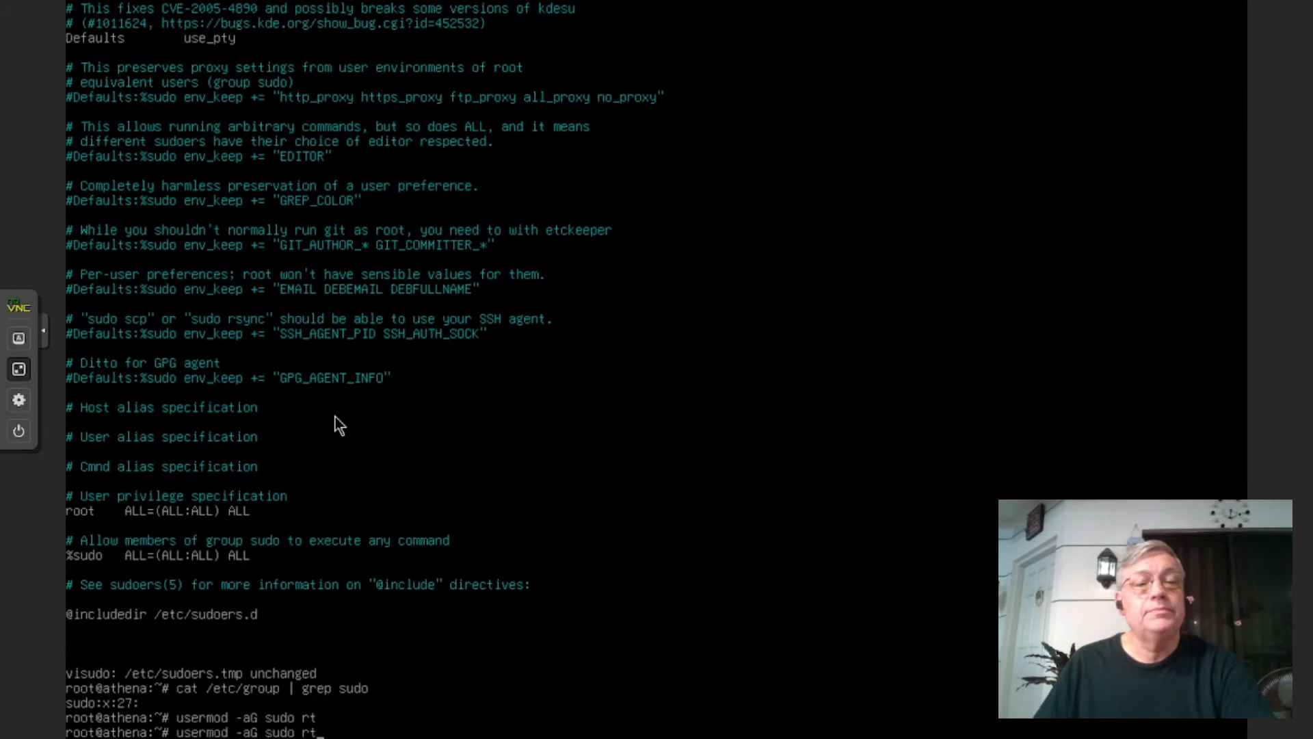
pyautogui.press('Up')
pyautogui.press('Return')
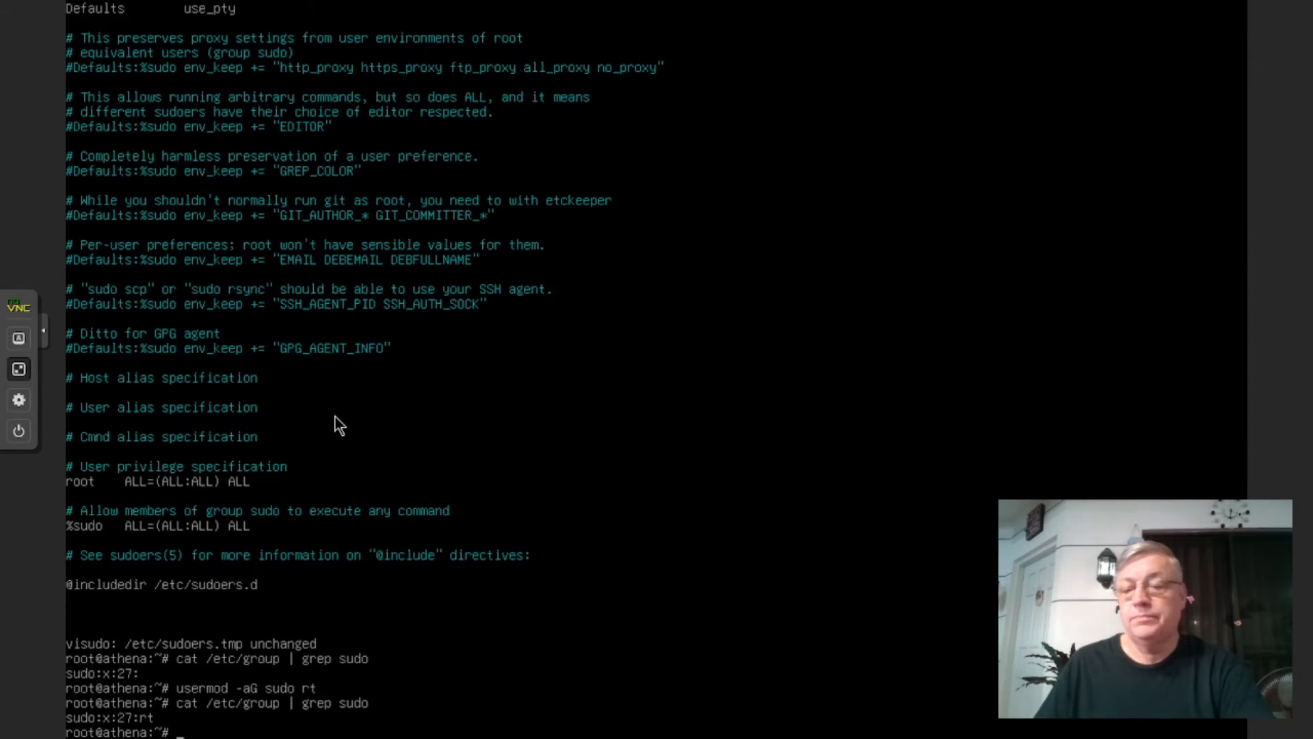
# Shut down Athena from its root shell with the shutdown command
pyautogui.write('shutdown')
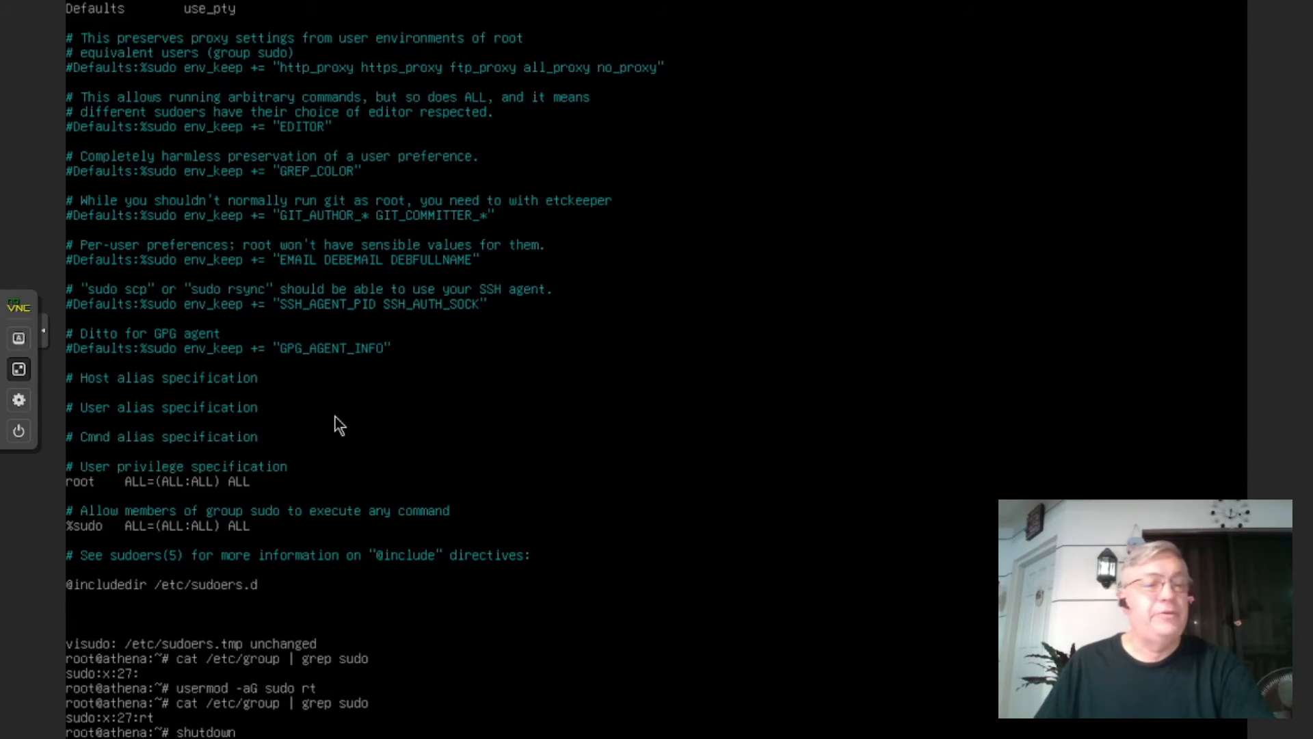
pyautogui.press('Return')
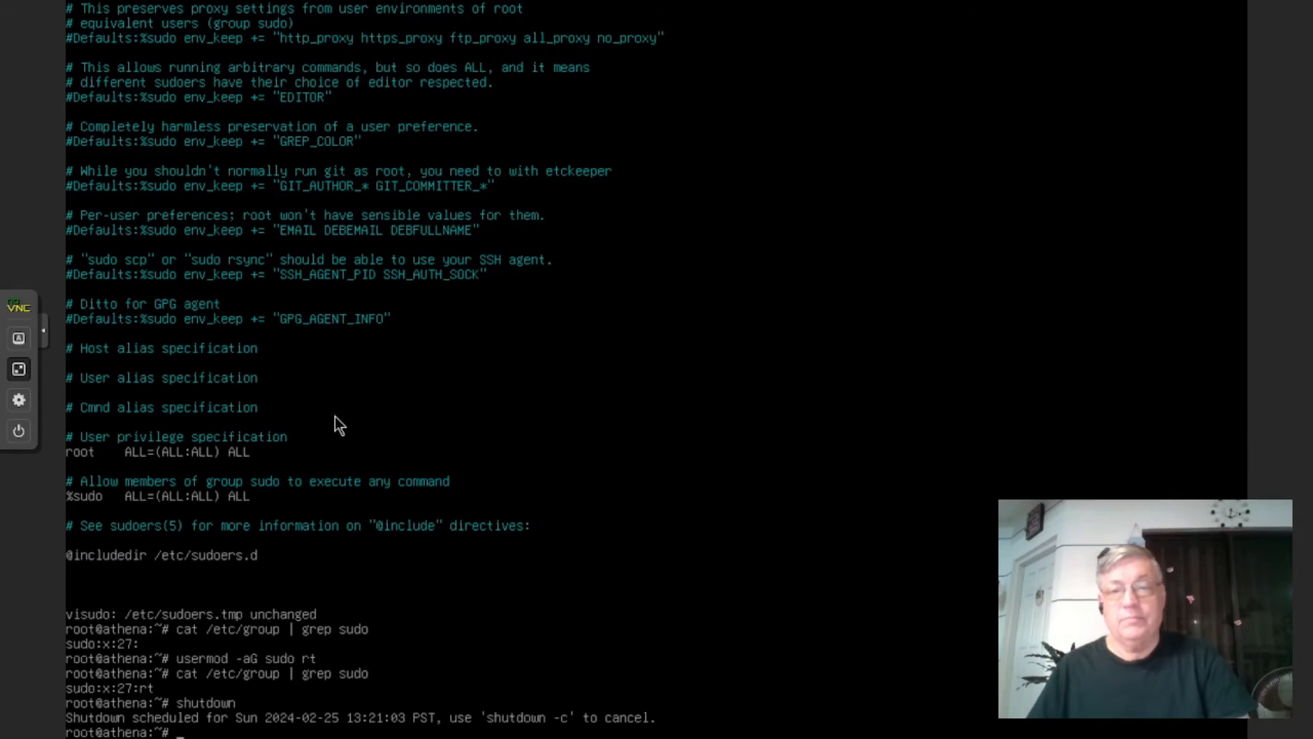
pyautogui.write('shutdow')
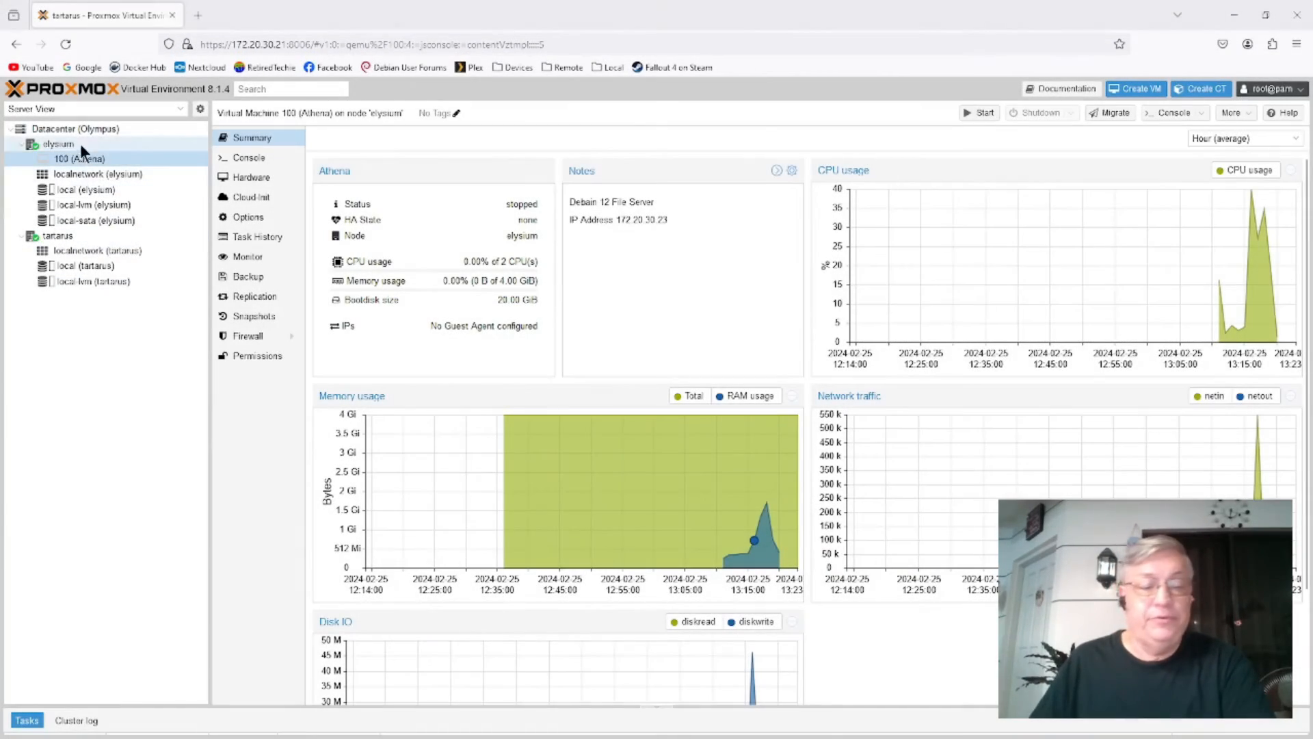
# Enable the Start at boot option for virtual machine 100 (Athena)
pyautogui.click(72, 157)
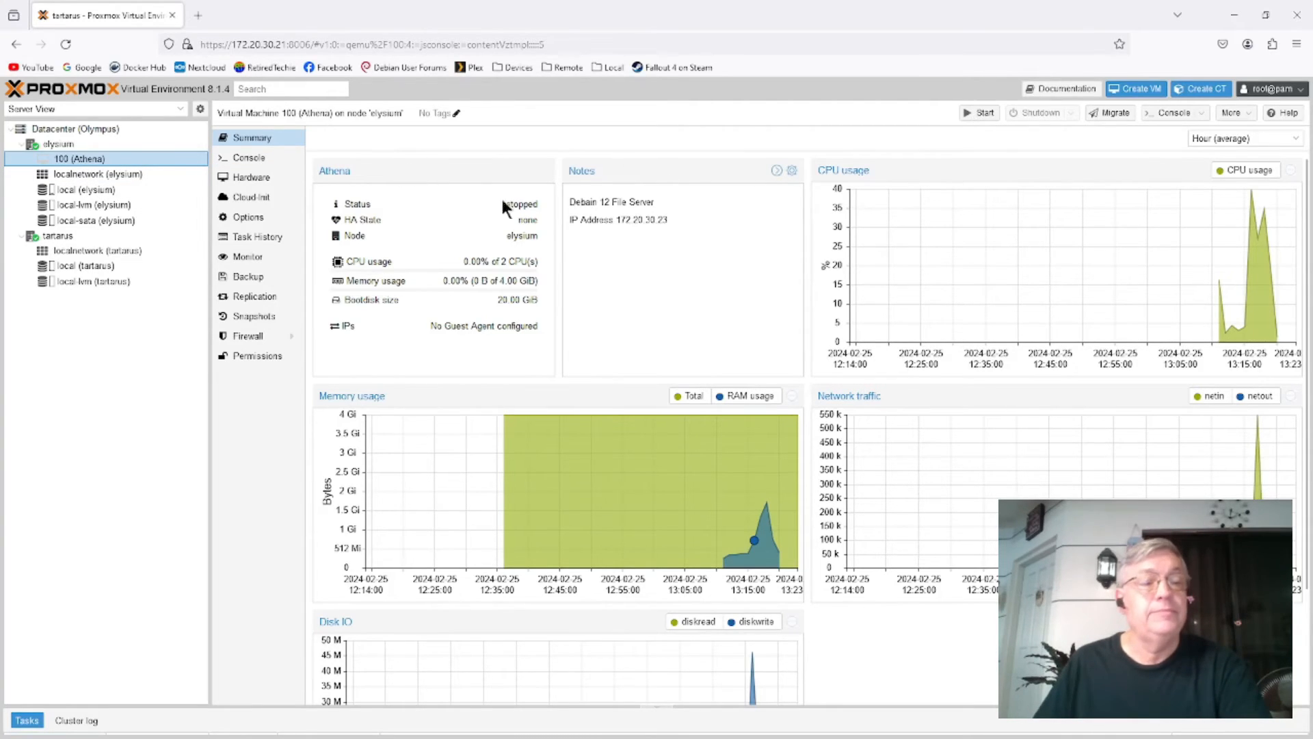
pyautogui.click(246, 219)
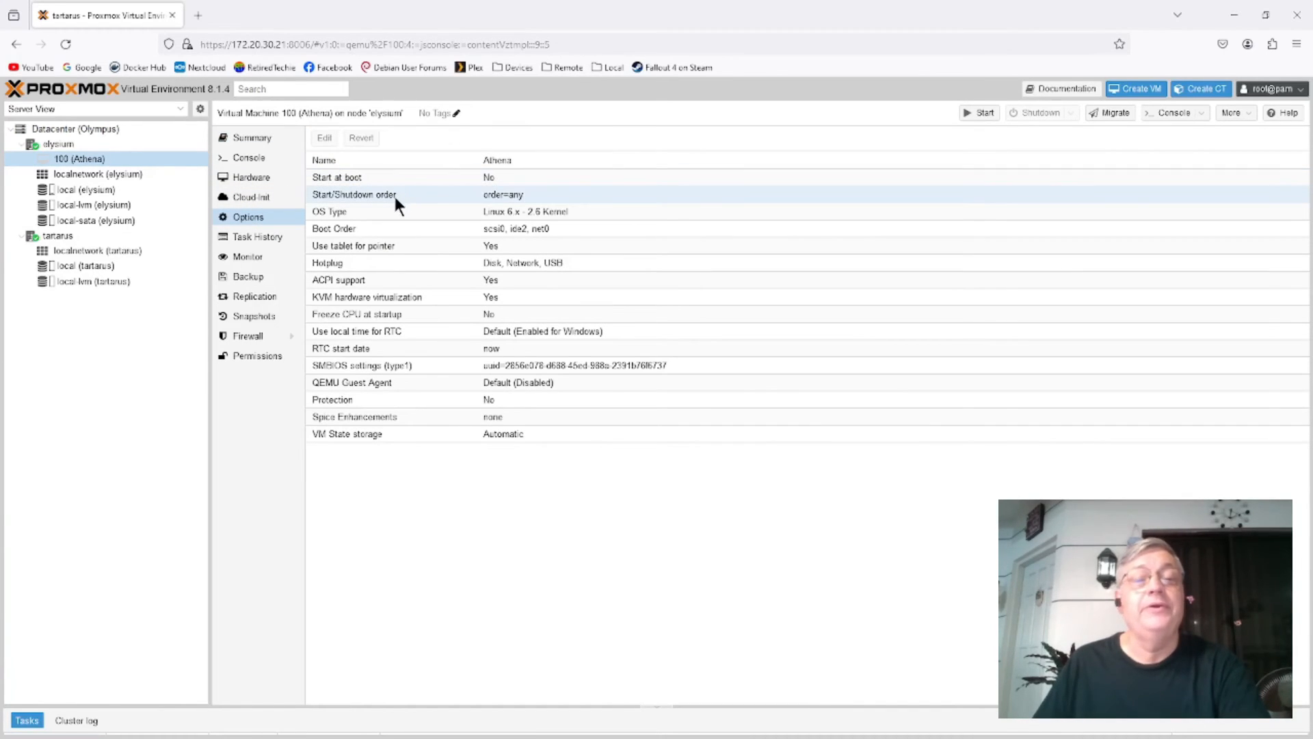
pyautogui.click(381, 178)
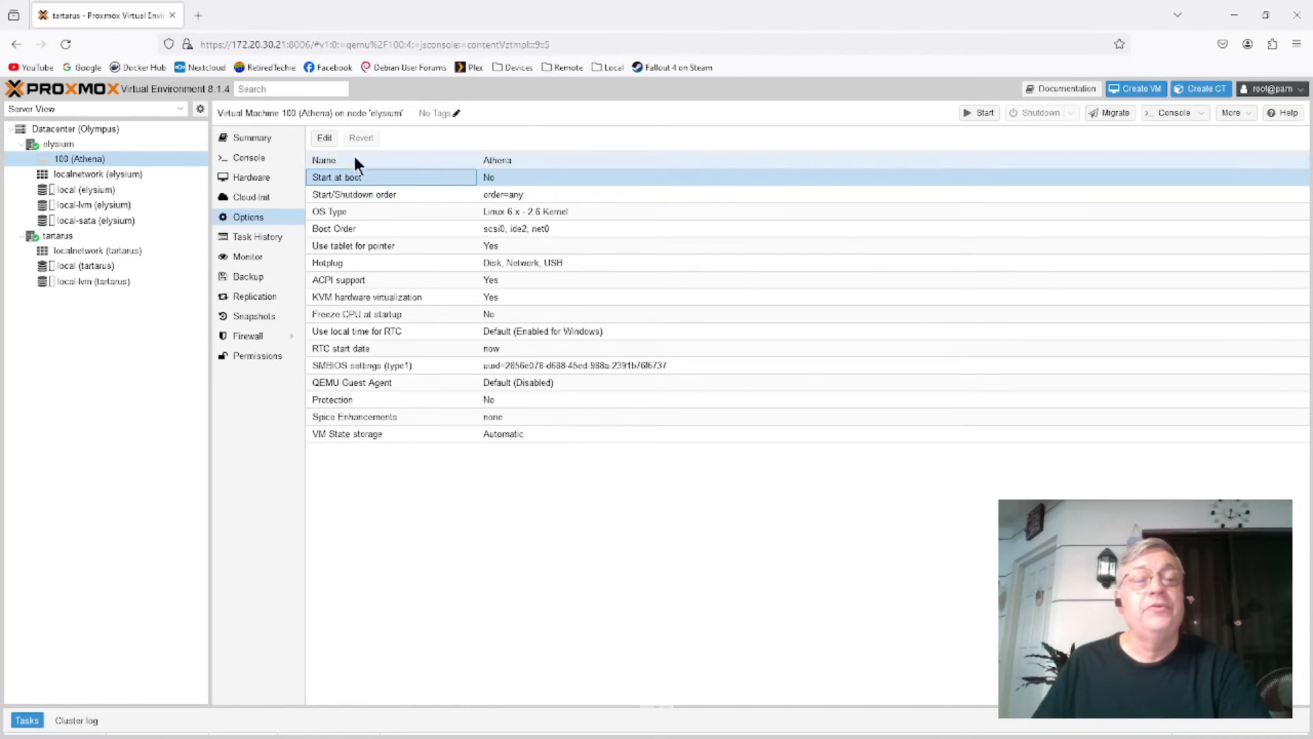
pyautogui.click(324, 137)
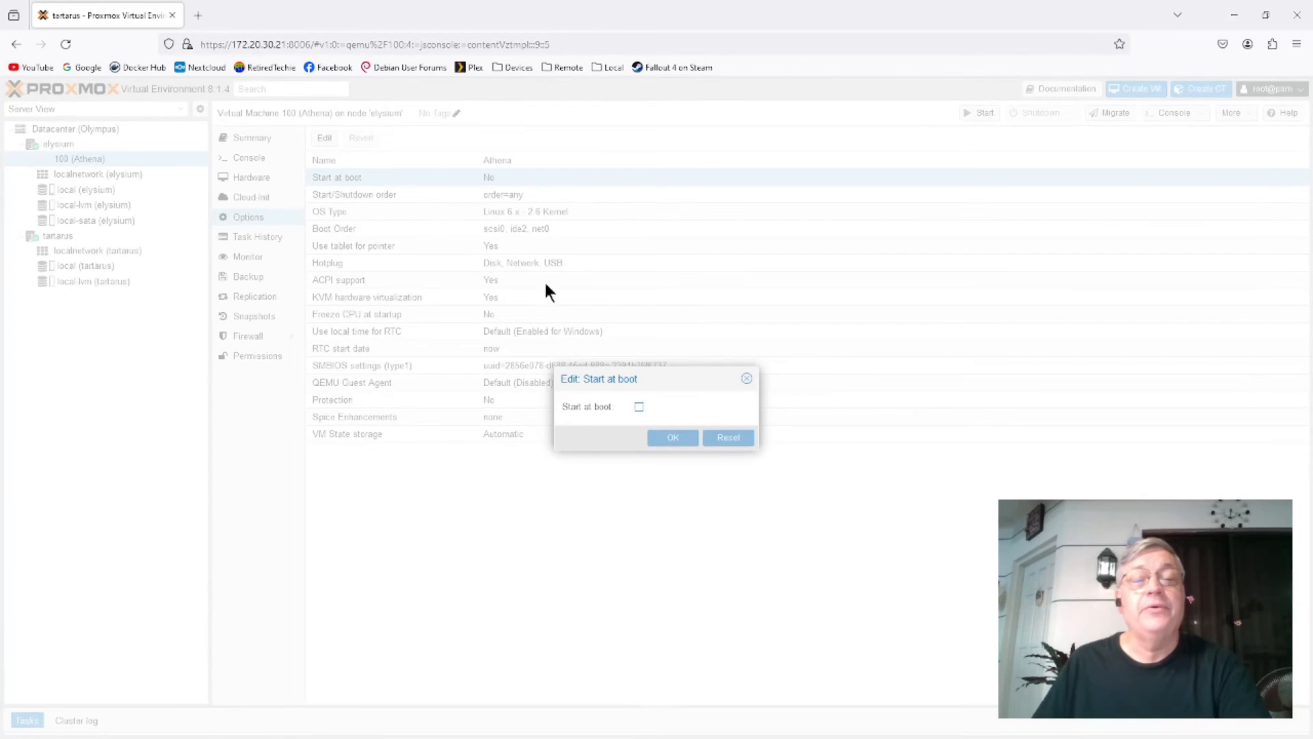
pyautogui.click(638, 406)
pyautogui.click(673, 437)
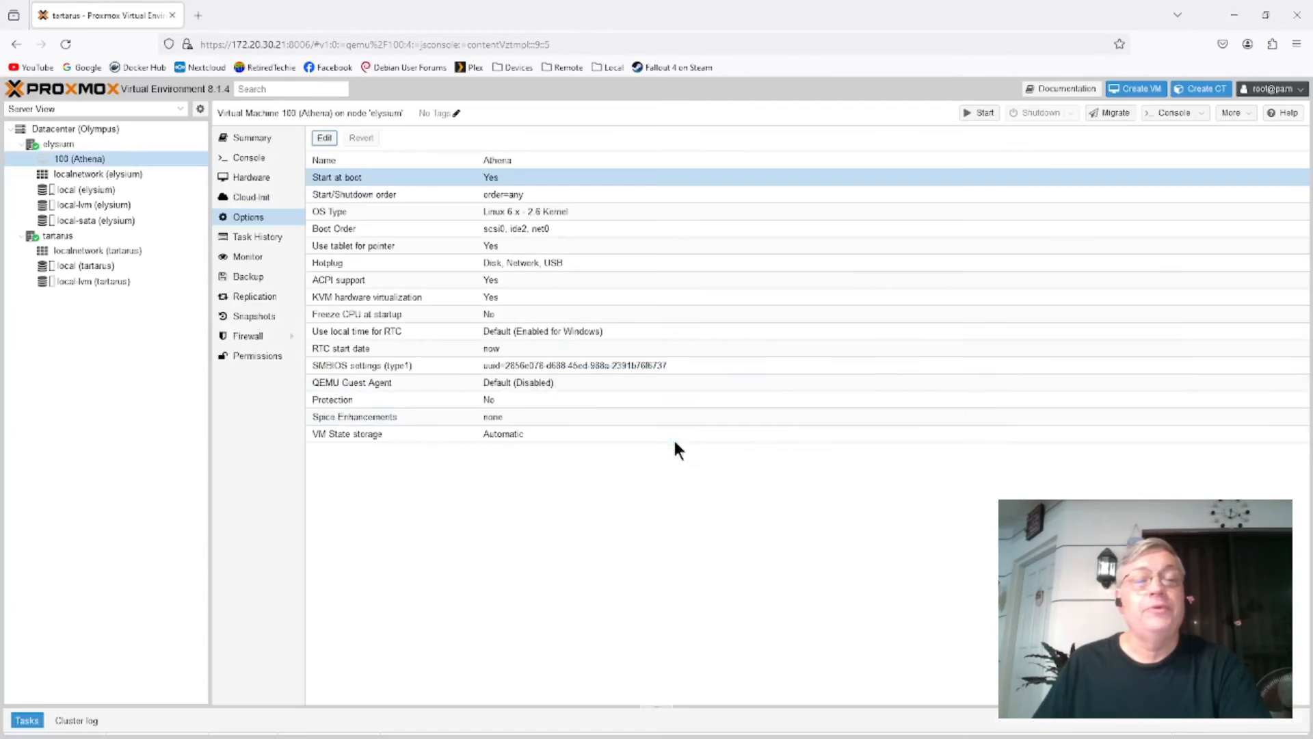
# Review Athena's start/shutdown order, OS type, boot order and tablet pointer options
pyautogui.click(473, 194)
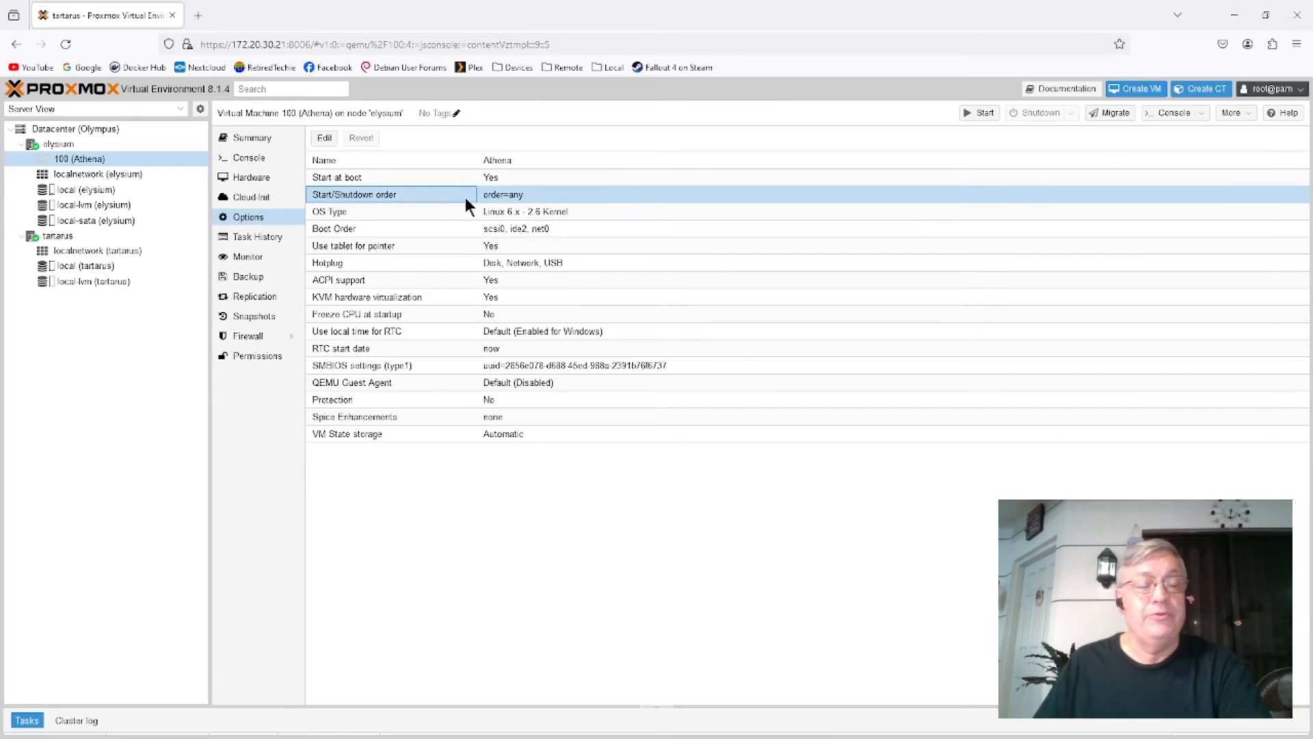
pyautogui.click(436, 210)
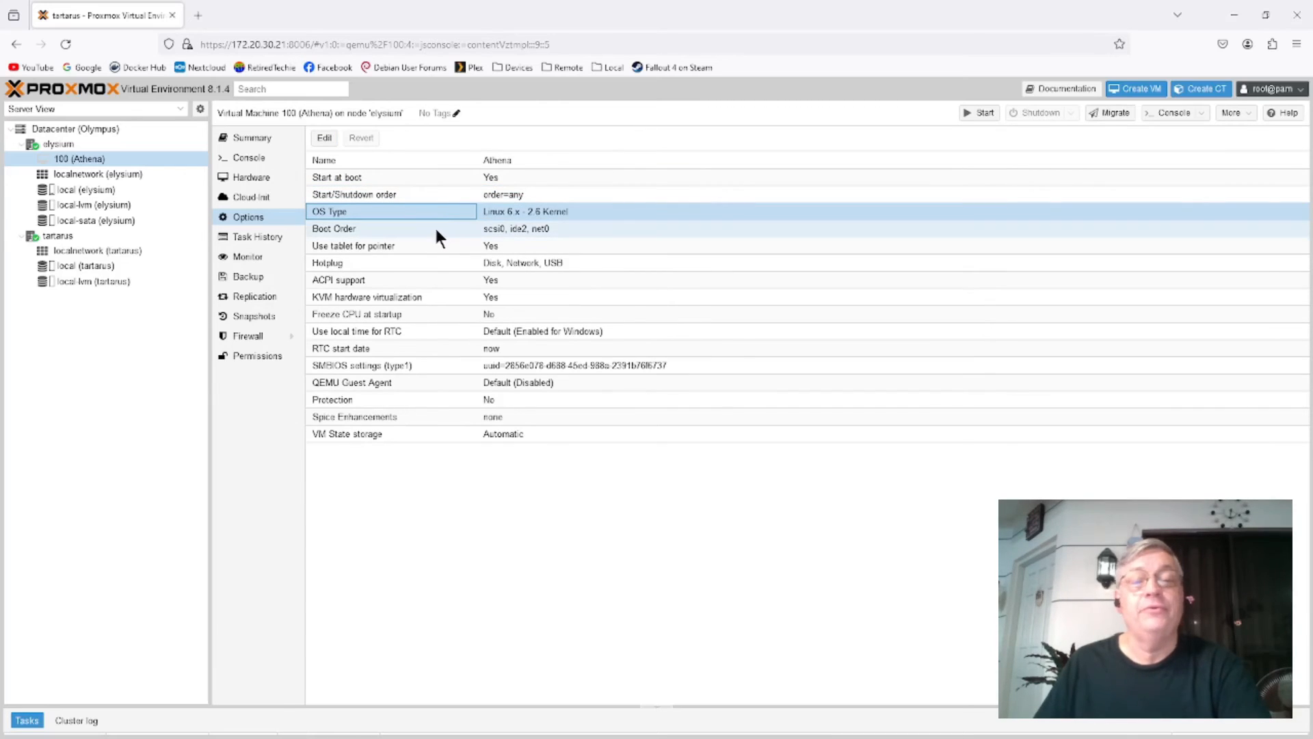
pyautogui.click(435, 229)
pyautogui.click(436, 245)
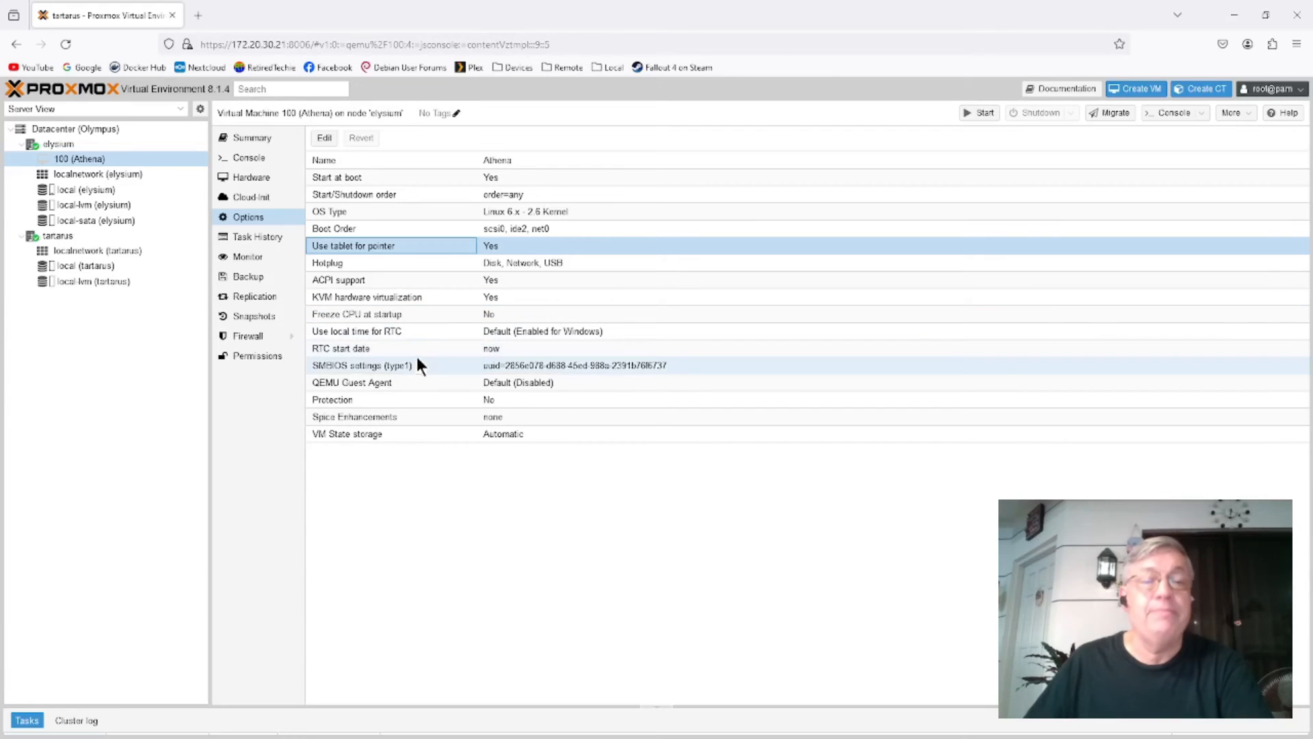
# Start the Athena virtual machine and open its console
pyautogui.click(251, 139)
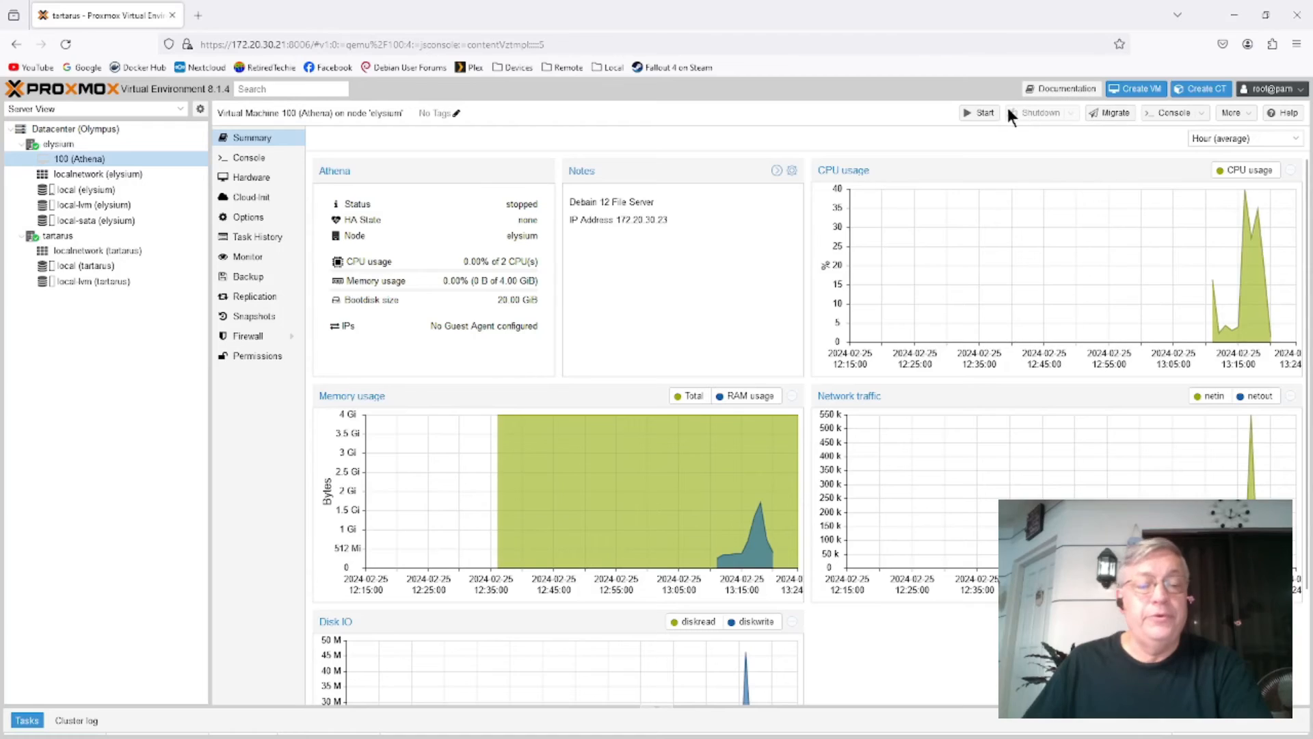
pyautogui.click(979, 112)
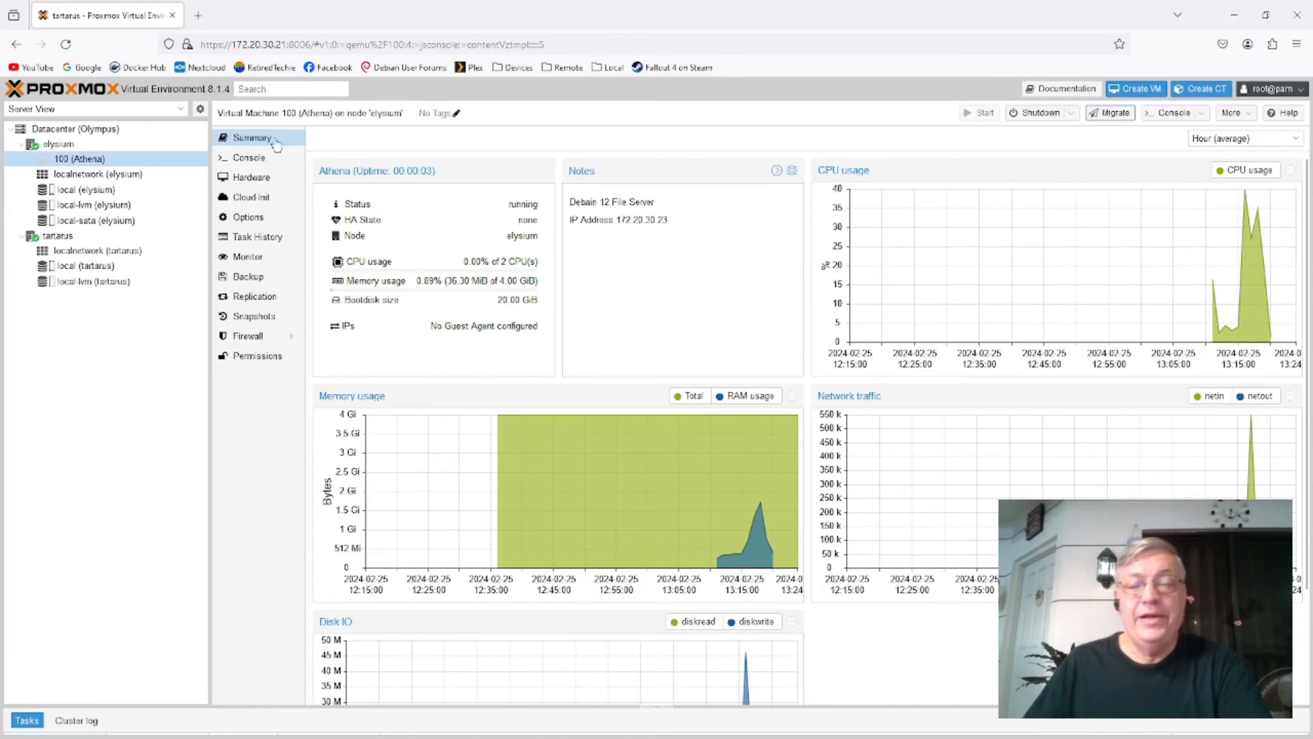
pyautogui.click(270, 157)
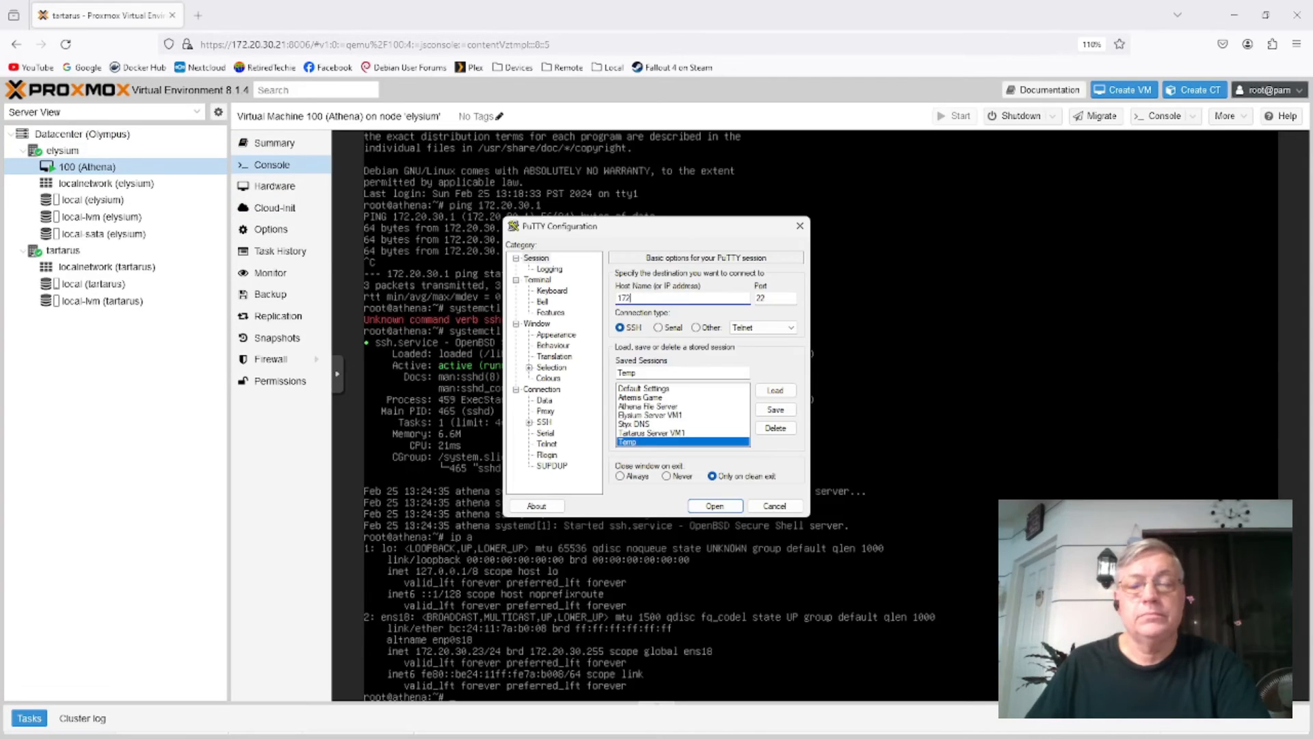
# In PuTTY, open an SSH connection to 172.20.30.23 and accept the server's host key
pyautogui.write('.')
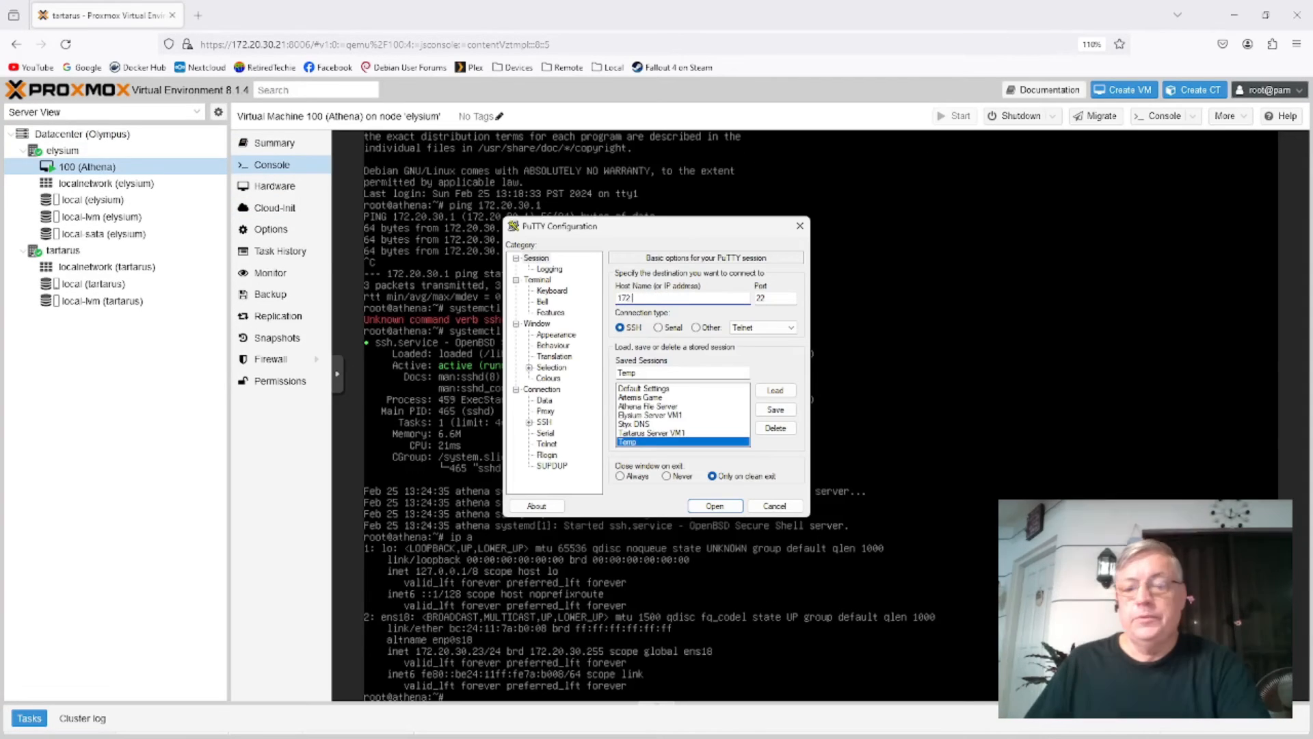
pyautogui.write('20.30.23')
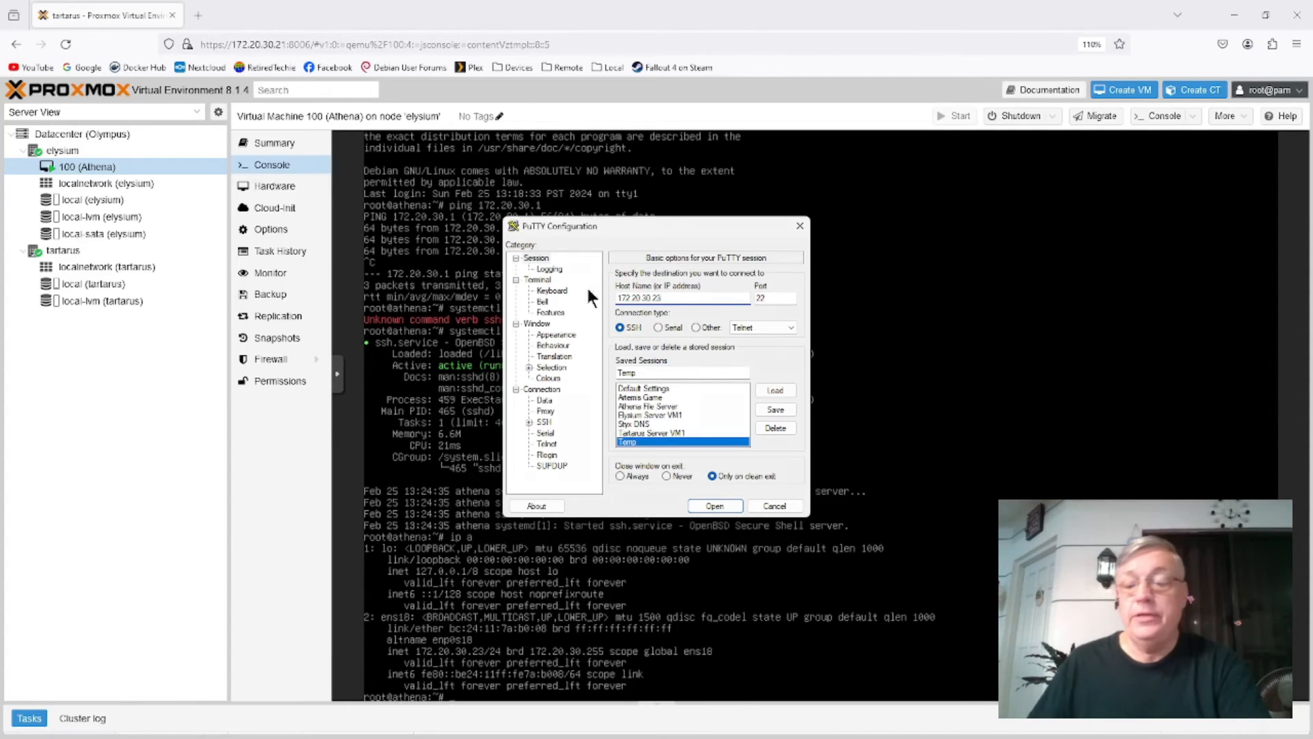
pyautogui.press('Return')
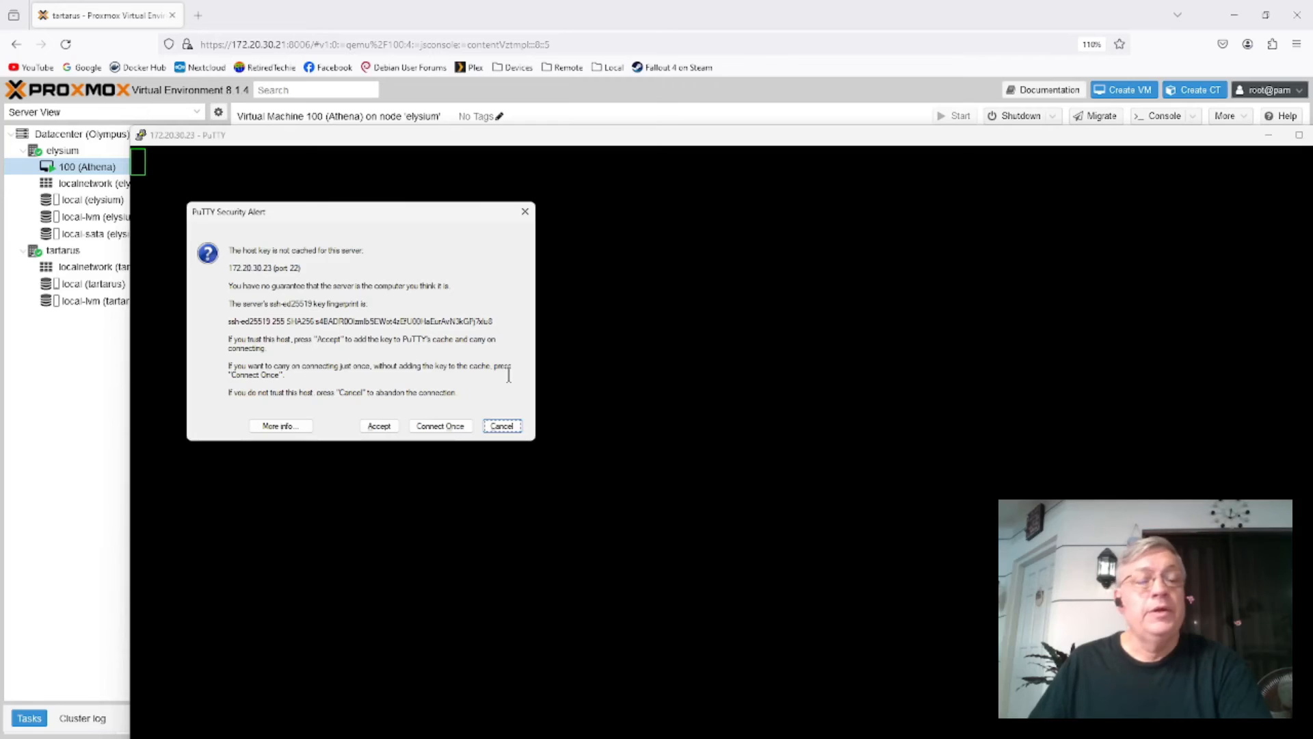
pyautogui.click(379, 425)
pyautogui.moveTo(988, 136); pyautogui.dragTo(858, 81)
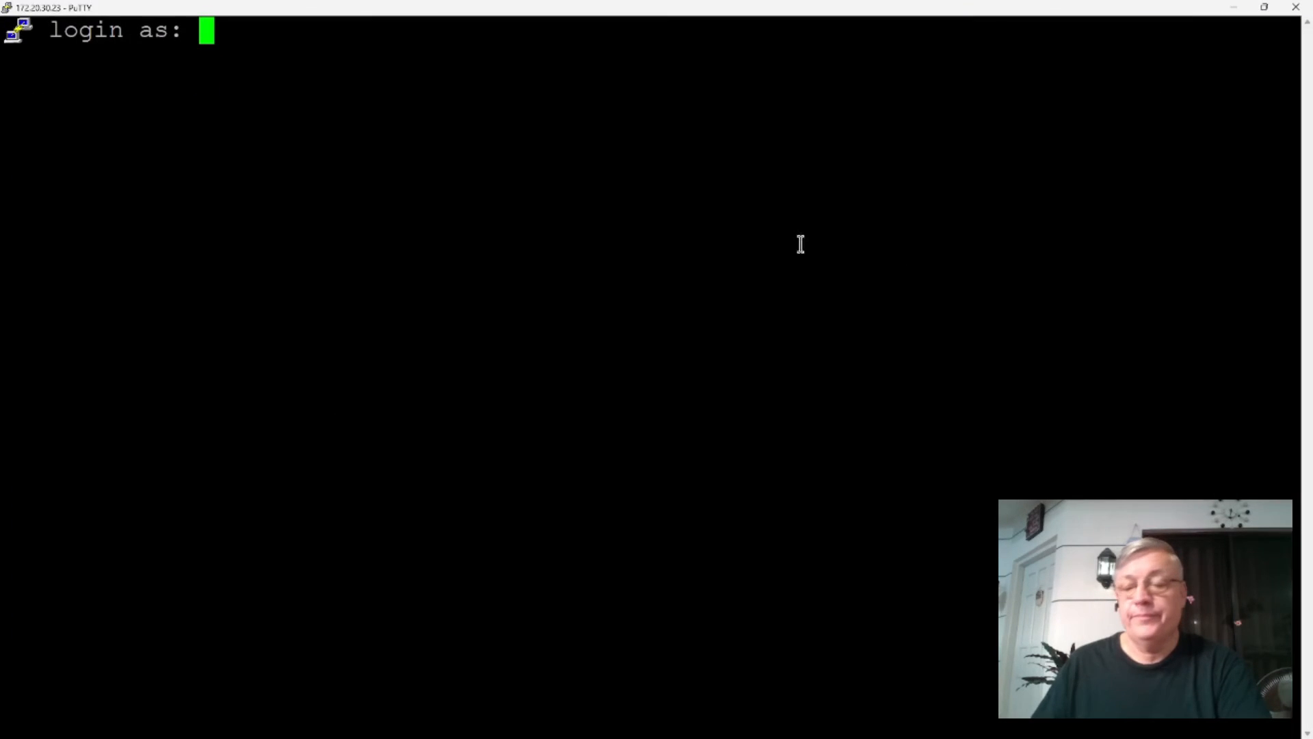
# Log in over SSH as rt with the account password and clear the terminal screen
pyautogui.write('rt')
pyautogui.press('Return')
pyautogui.press('Return')
pyautogui.hotkey('ctrl', 'l')
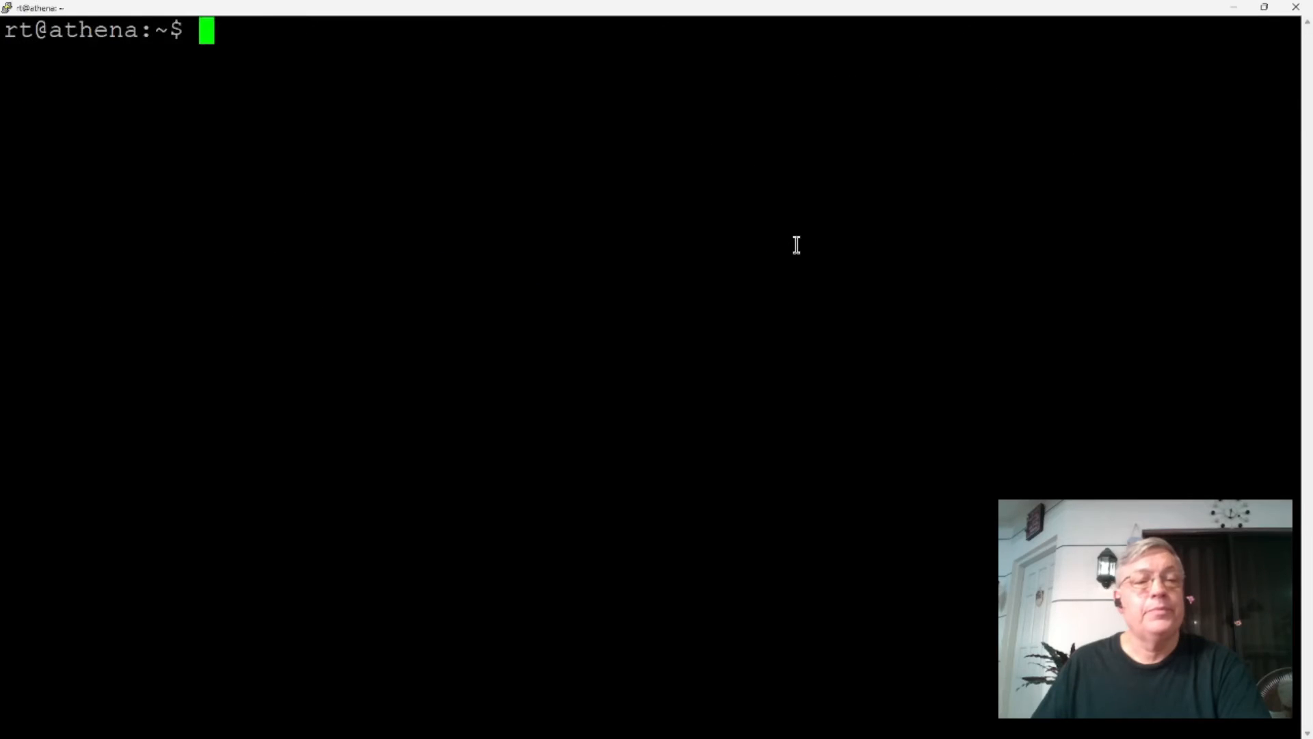
# List the block devices and mount points with lsblk, and check disk space usage with df -h
pyautogui.write('lsbli')
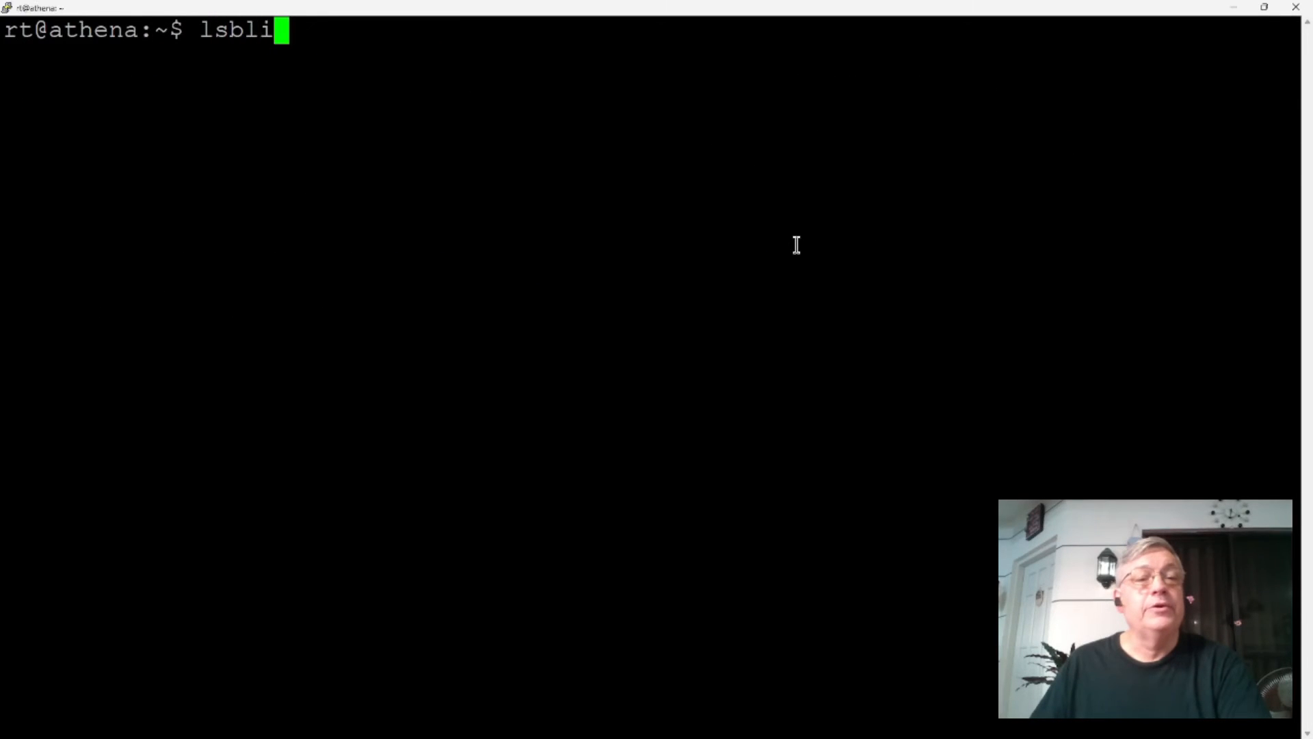
pyautogui.press('BackSpace')
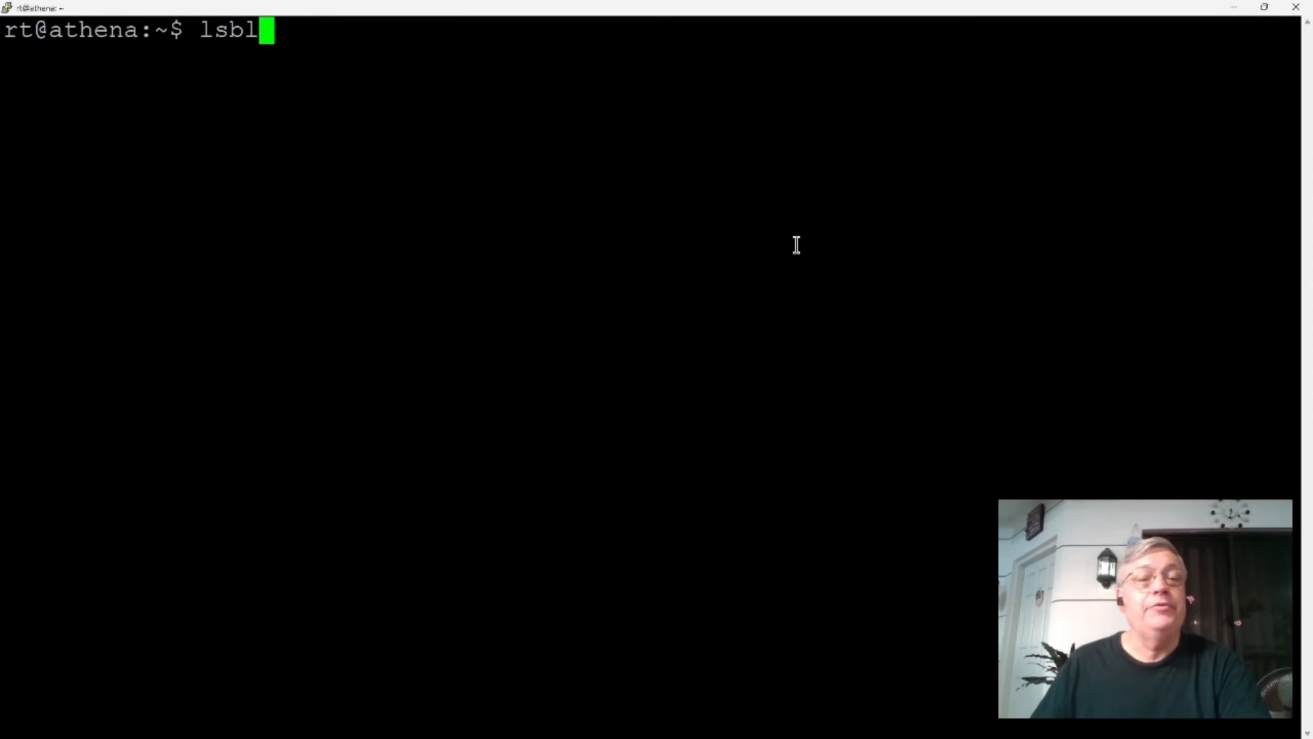
pyautogui.write('k')
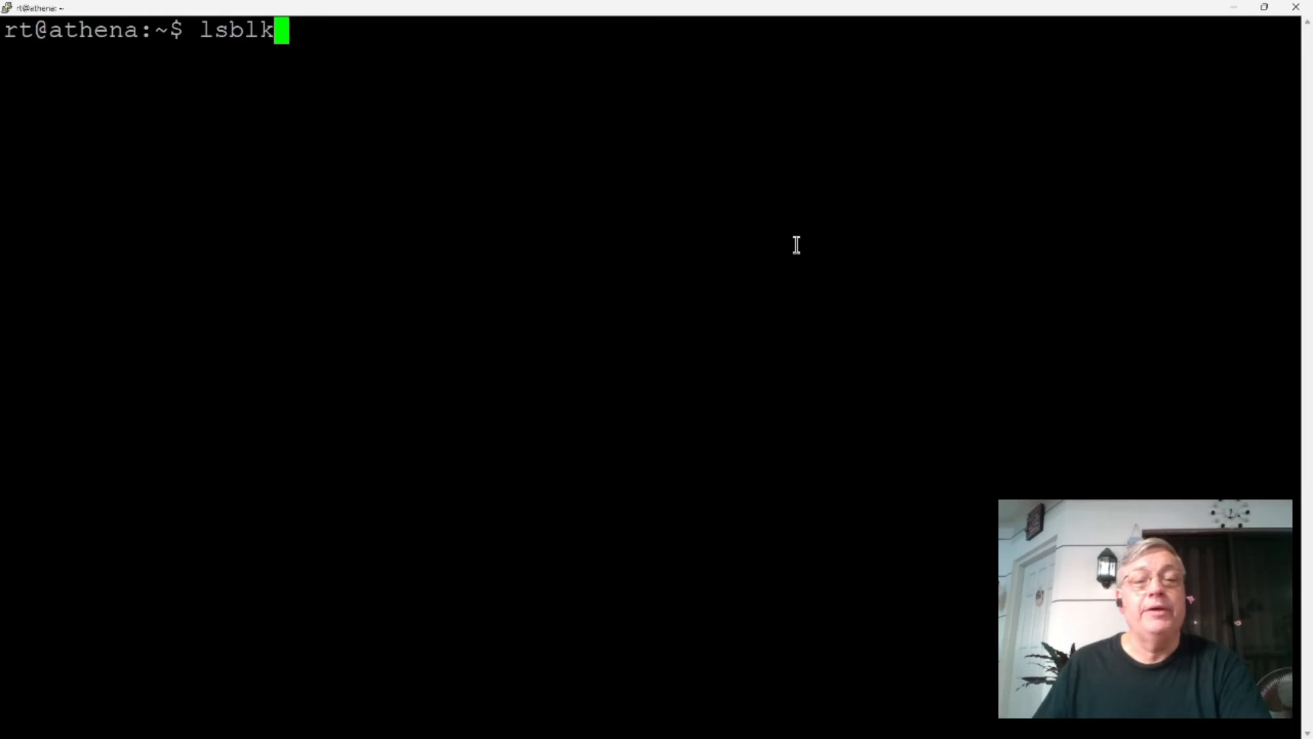
pyautogui.press('Return')
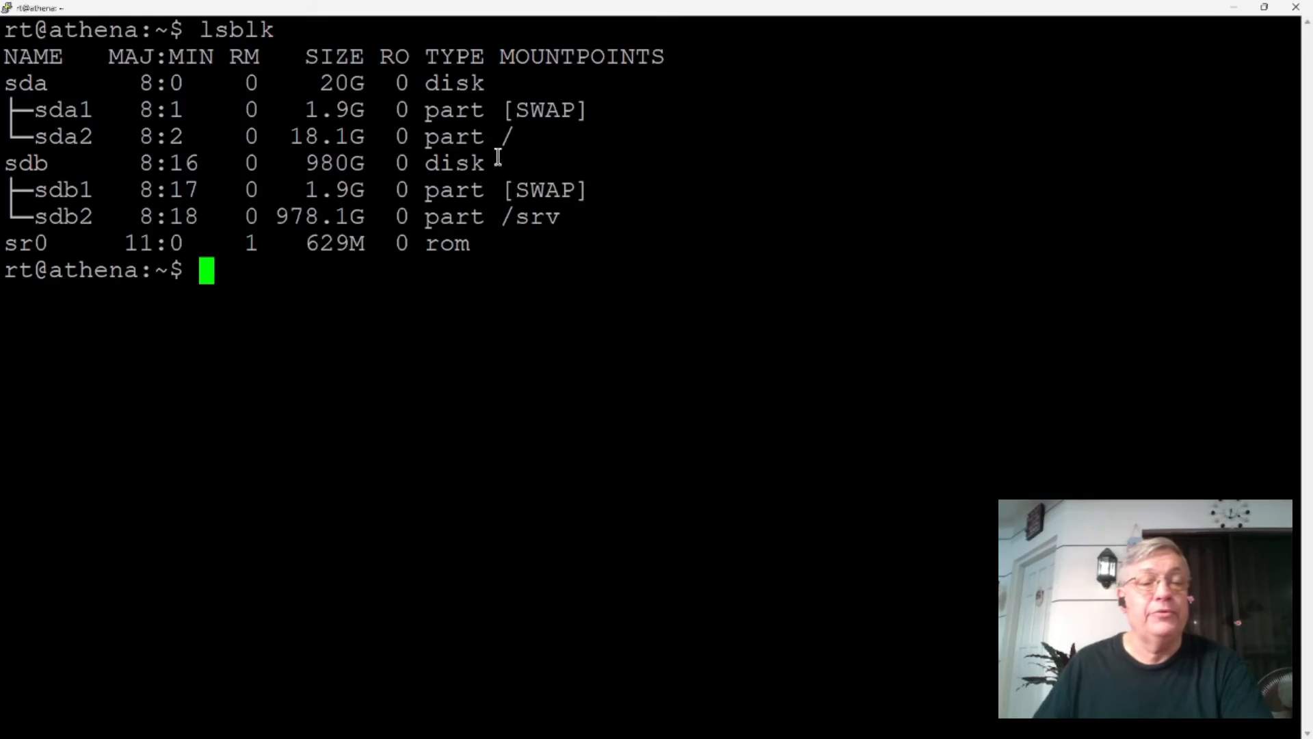
pyautogui.moveTo(523, 140)
pyautogui.mouseDown()
pyautogui.moveTo(152, 140)
pyautogui.moveTo(516, 142)
pyautogui.mouseUp()
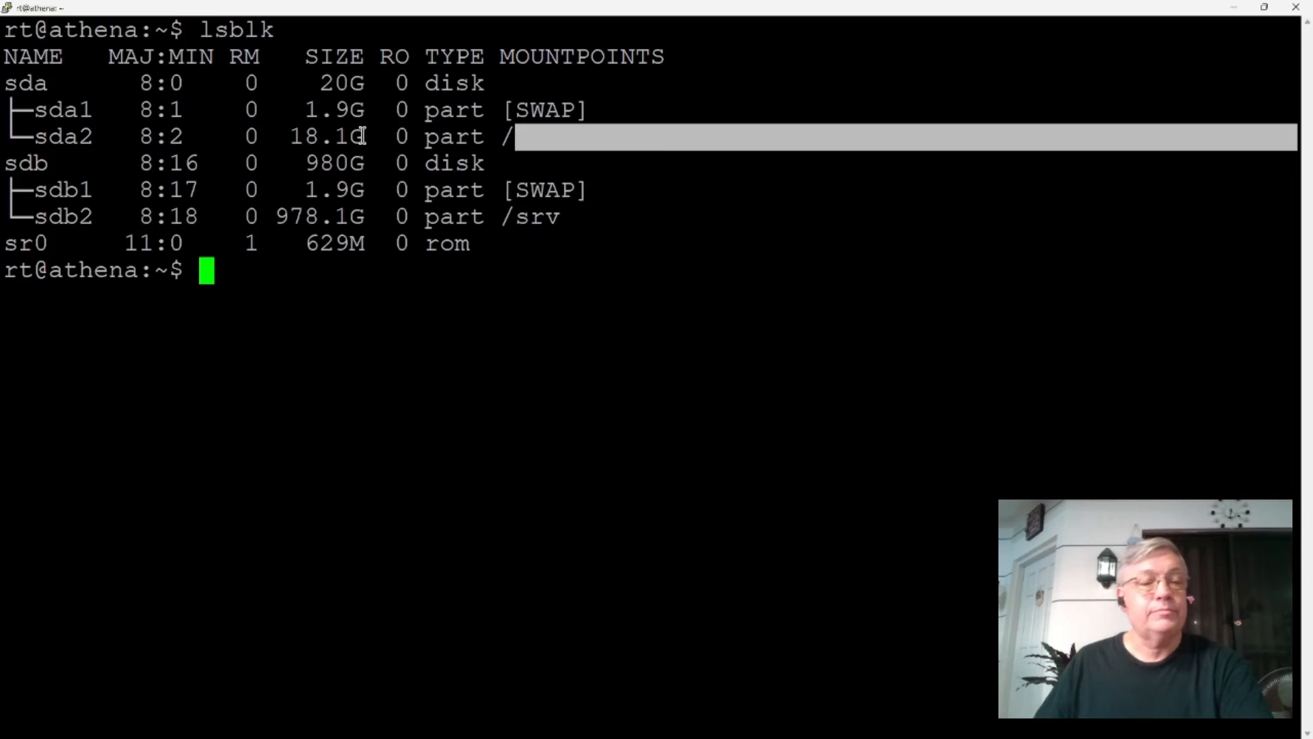
pyautogui.click(434, 316)
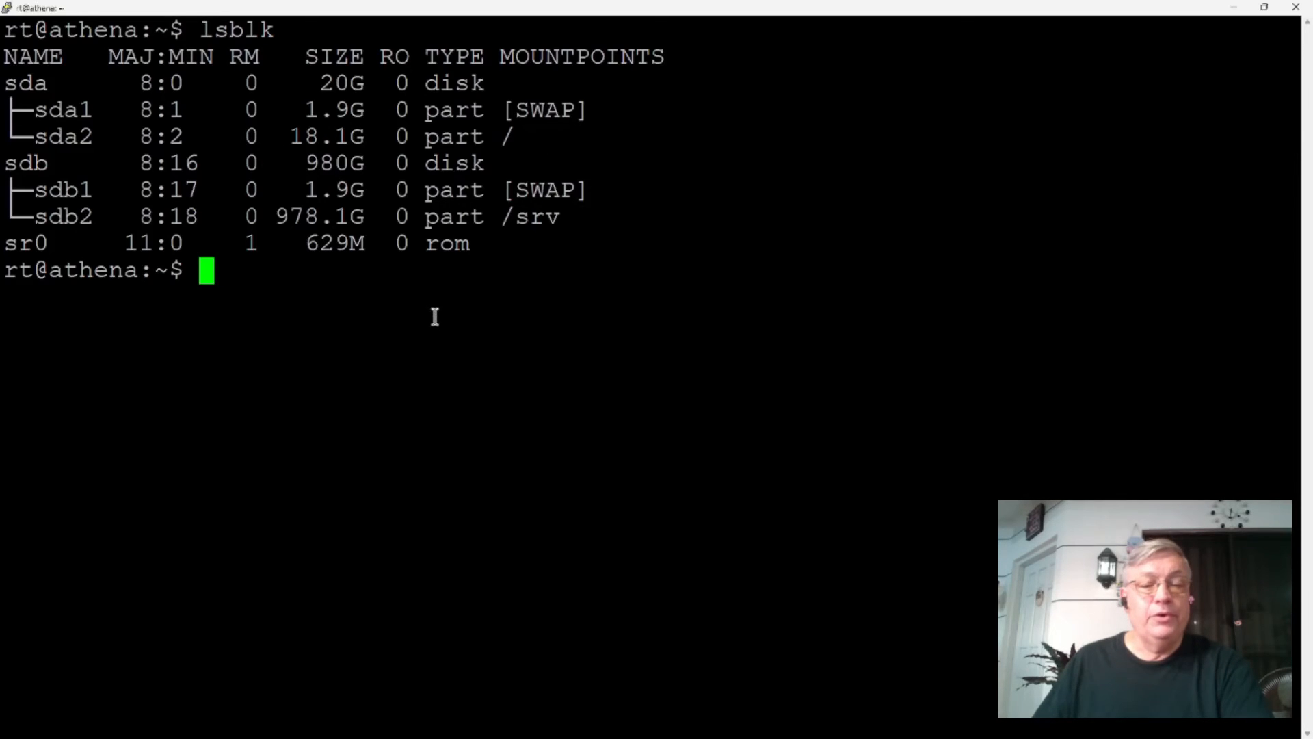
pyautogui.write('df -h')
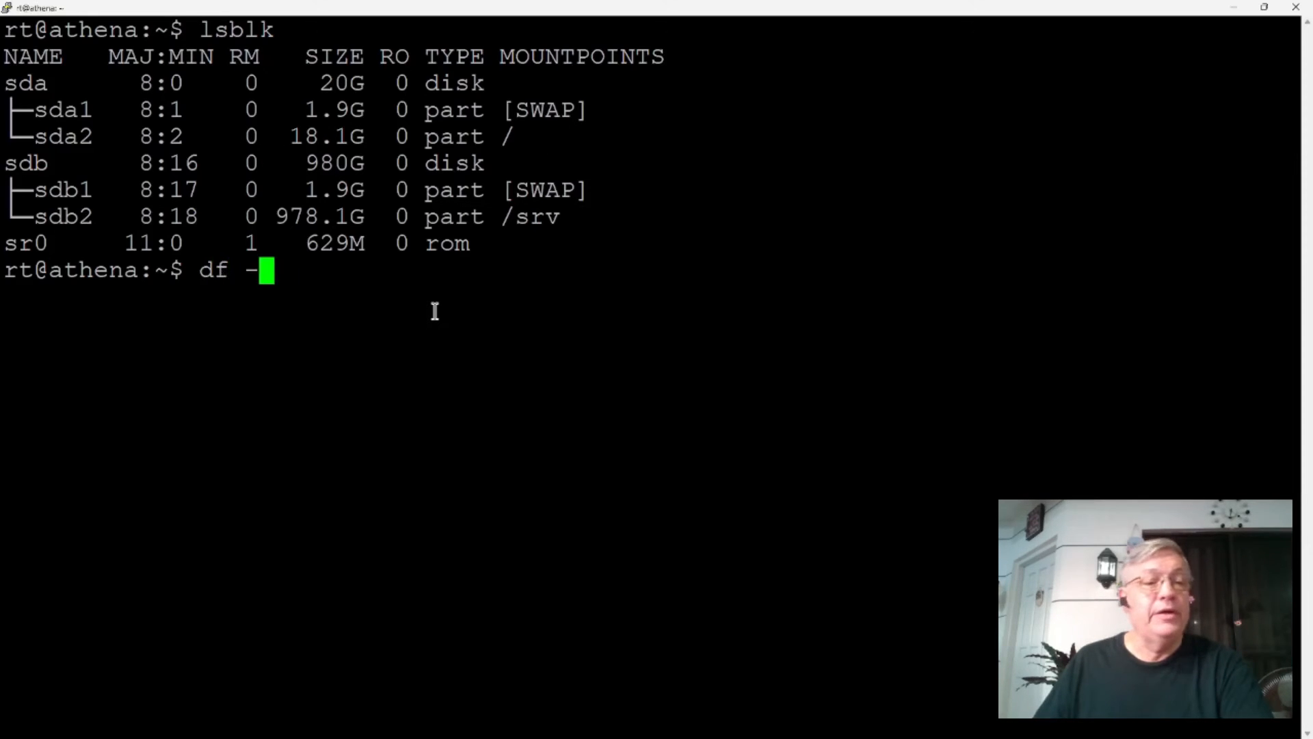
pyautogui.press('Return')
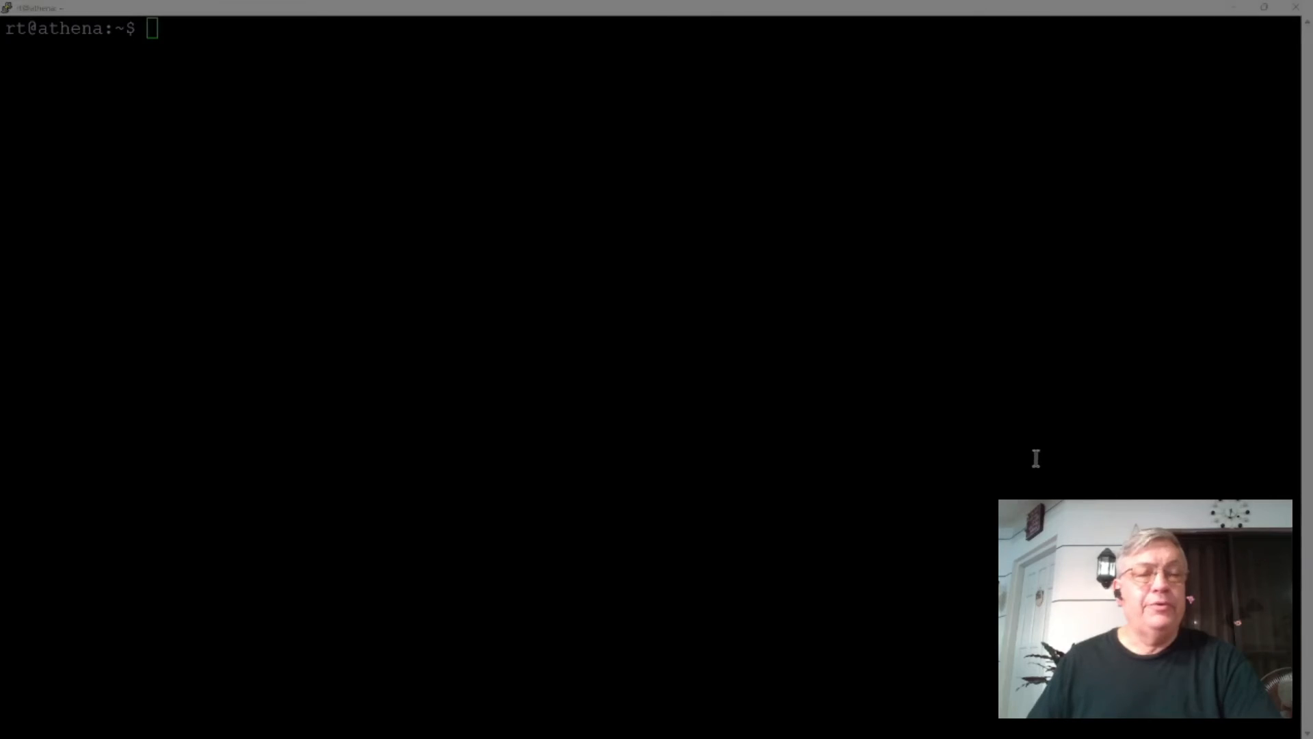
# Install the samba package with sudo apt, authenticating with the account password and agreeing to install the additional packages
pyautogui.click(1035, 457)
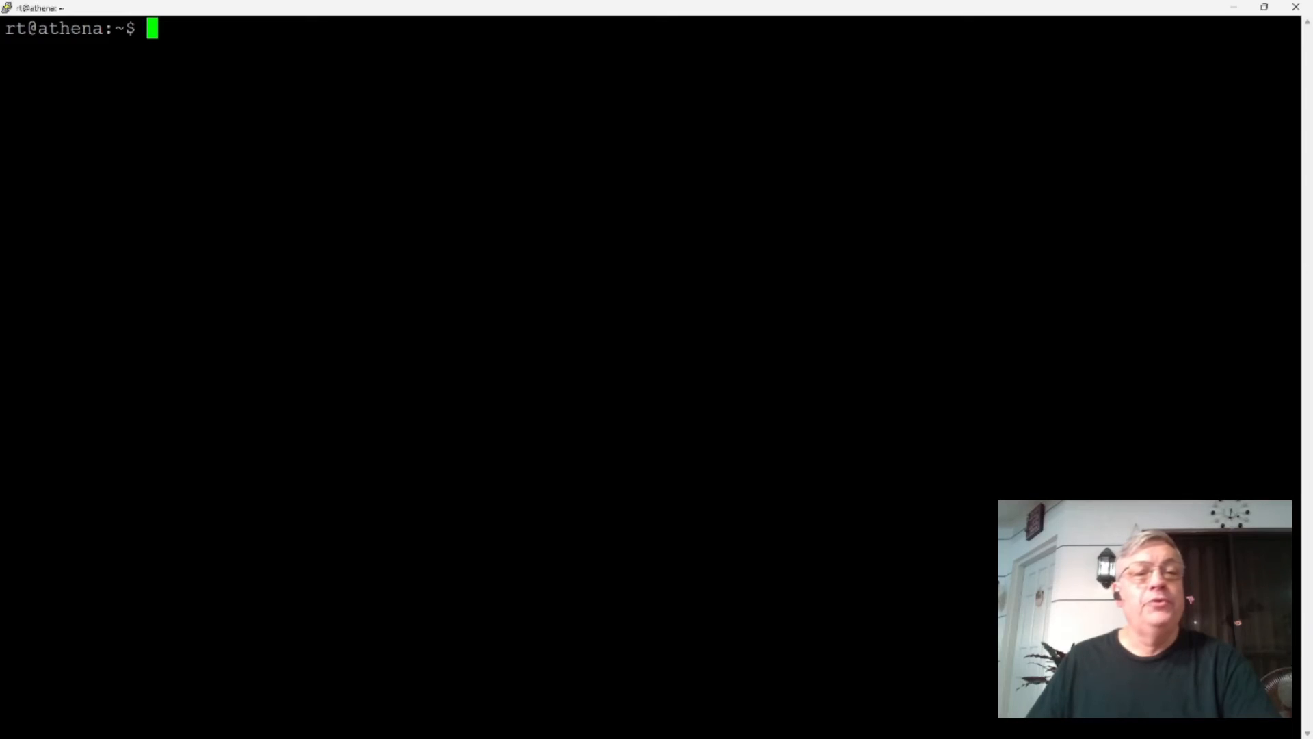
pyautogui.write('sudo apt install samba')
pyautogui.press('Return')
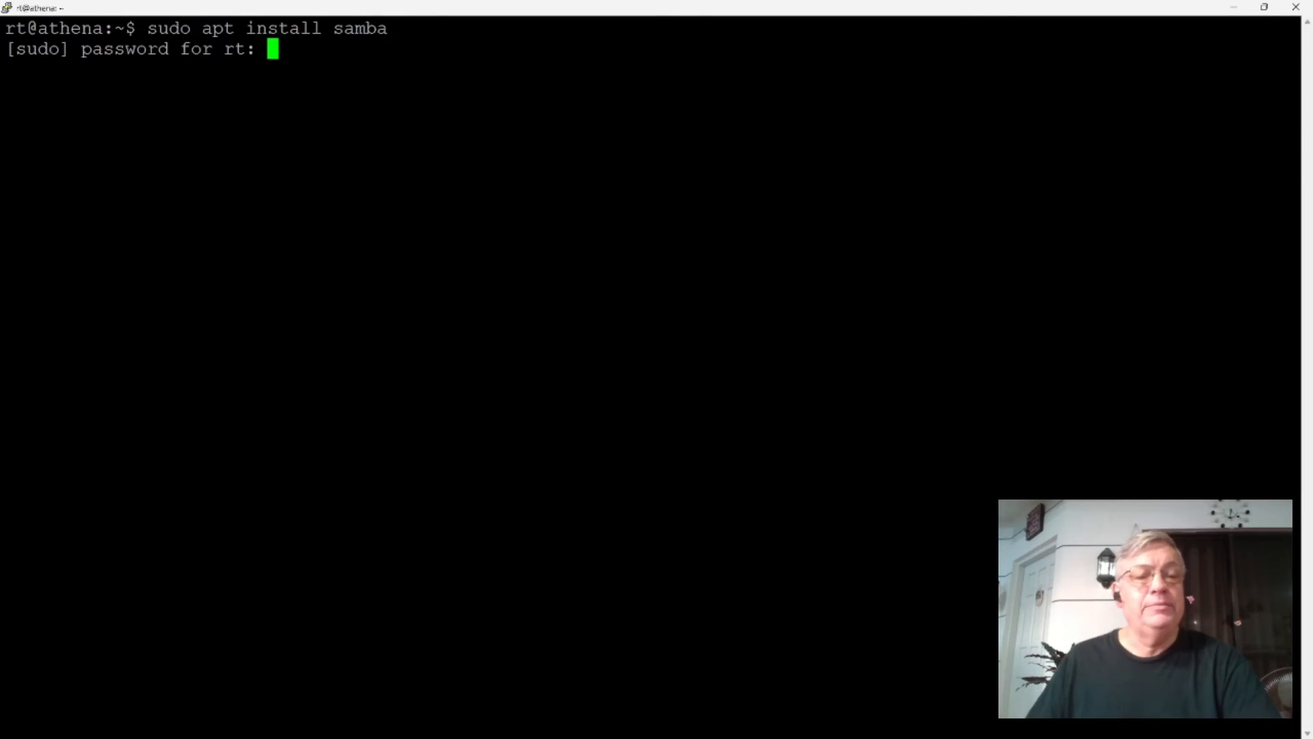
pyautogui.press('Return')
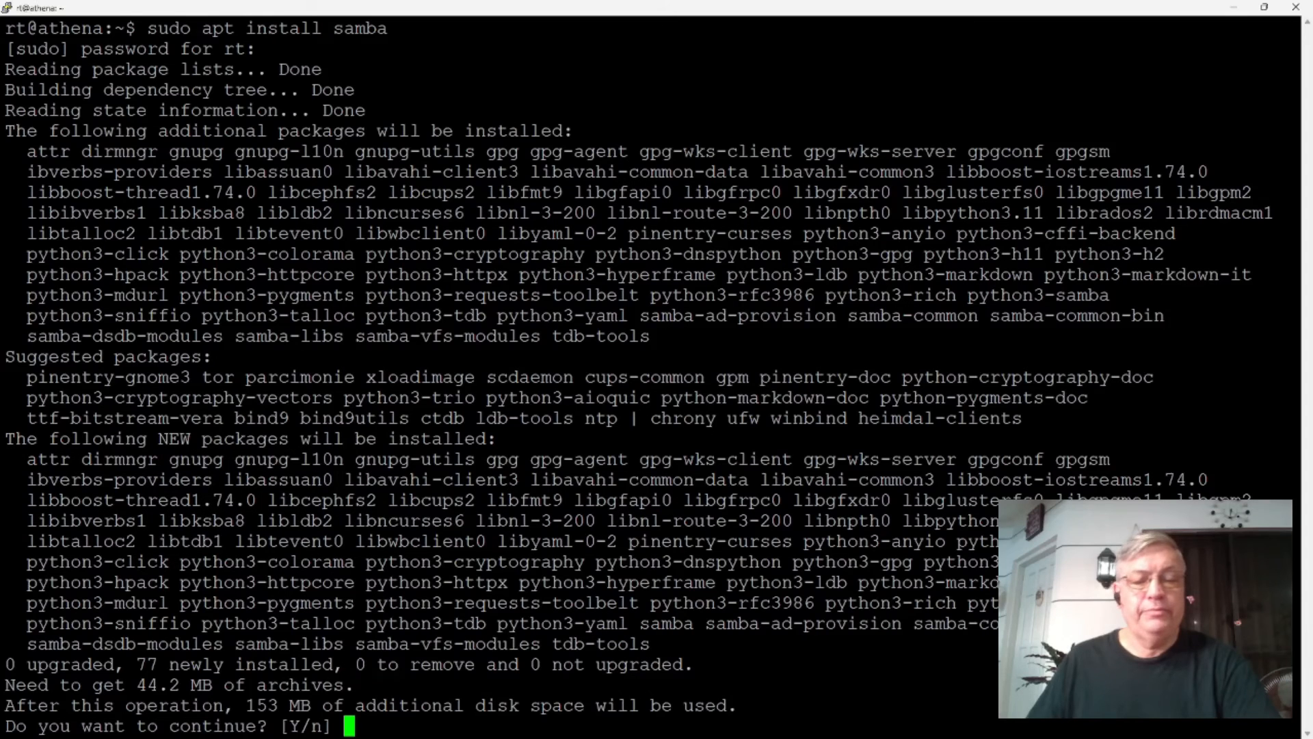
pyautogui.press('Return')
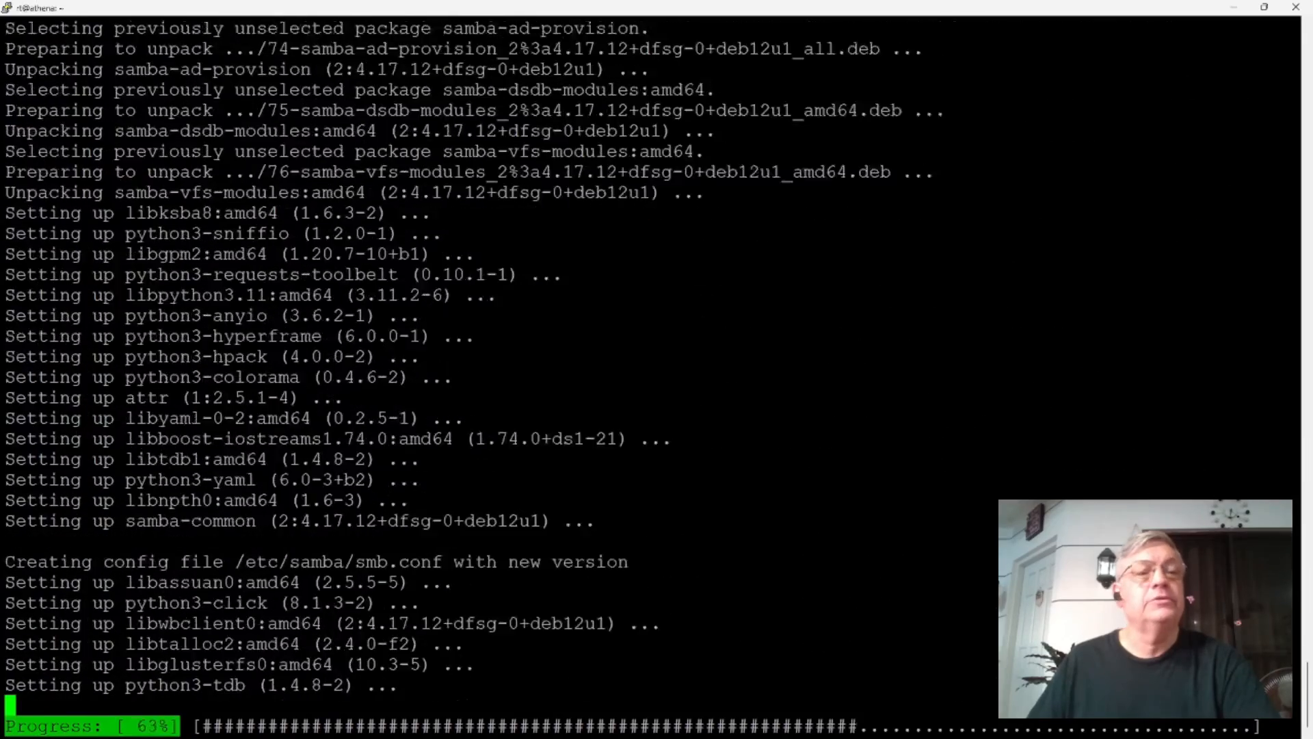
# Clear the terminal and check the status of the smbd service with systemctl
pyautogui.write('clear')
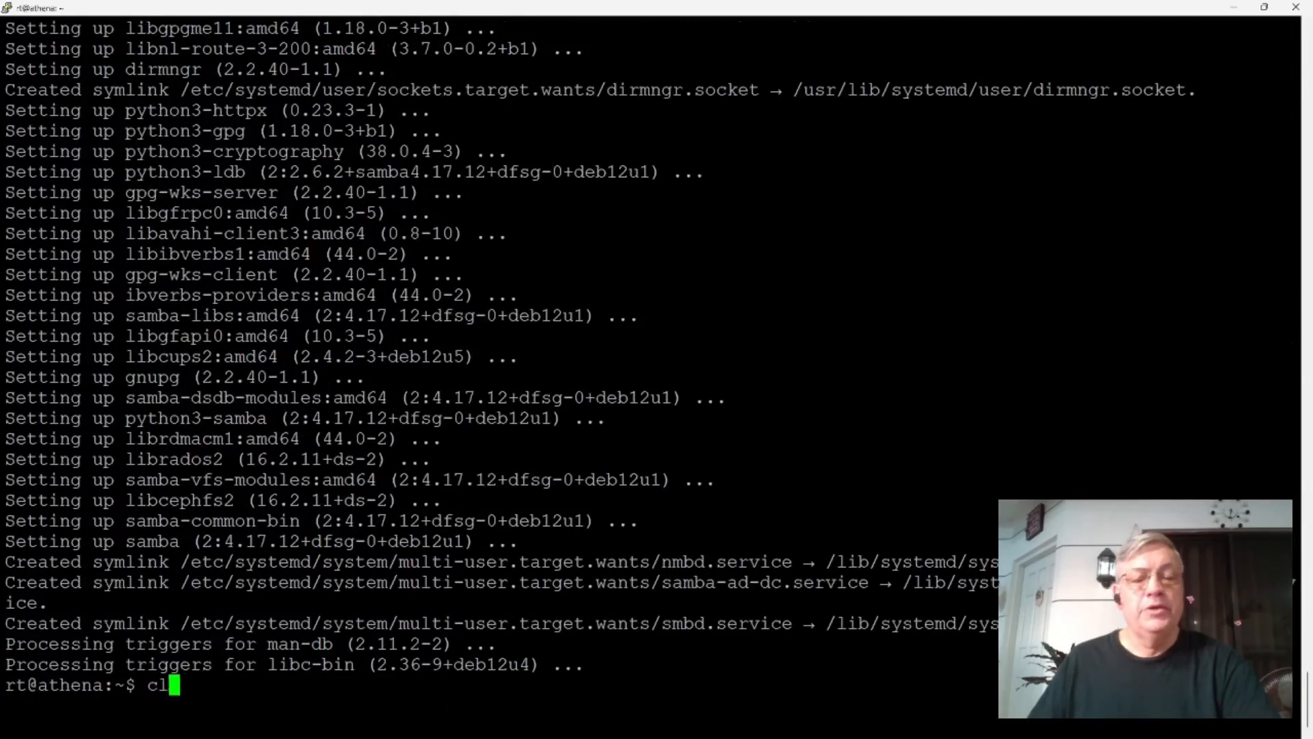
pyautogui.press('Return')
pyautogui.write('systemctl status smbd')
pyautogui.press('Return')
# Stop the smbd service with sudo systemctl, recheck its status, and clear the terminal
pyautogui.write('sudo')
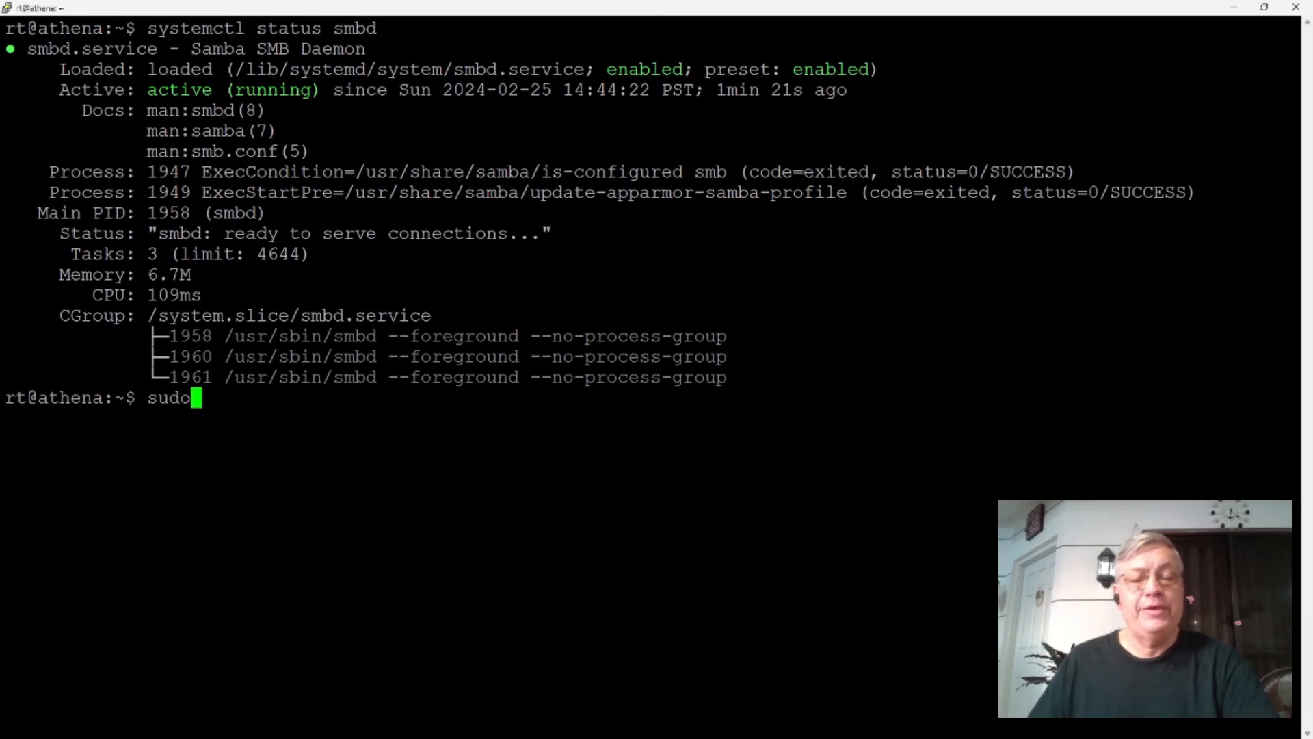
pyautogui.write(' systemctl ')
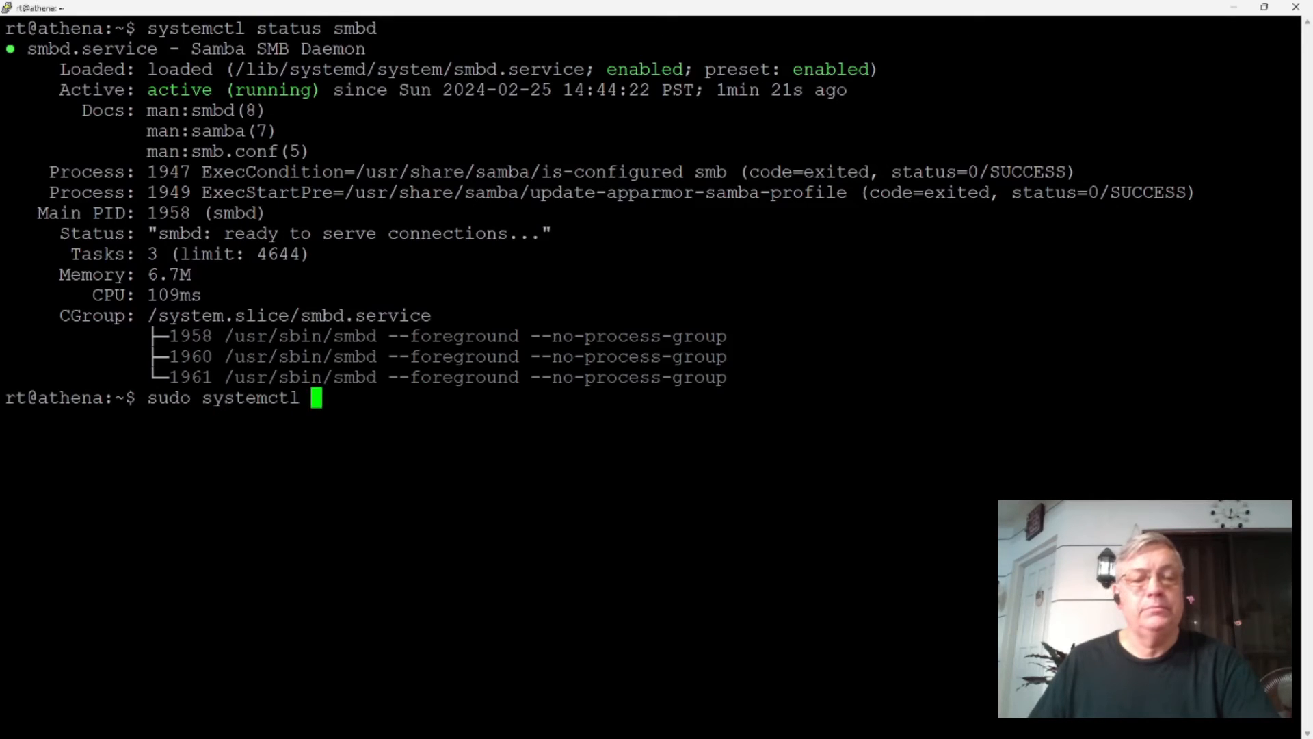
pyautogui.write('stop smbd')
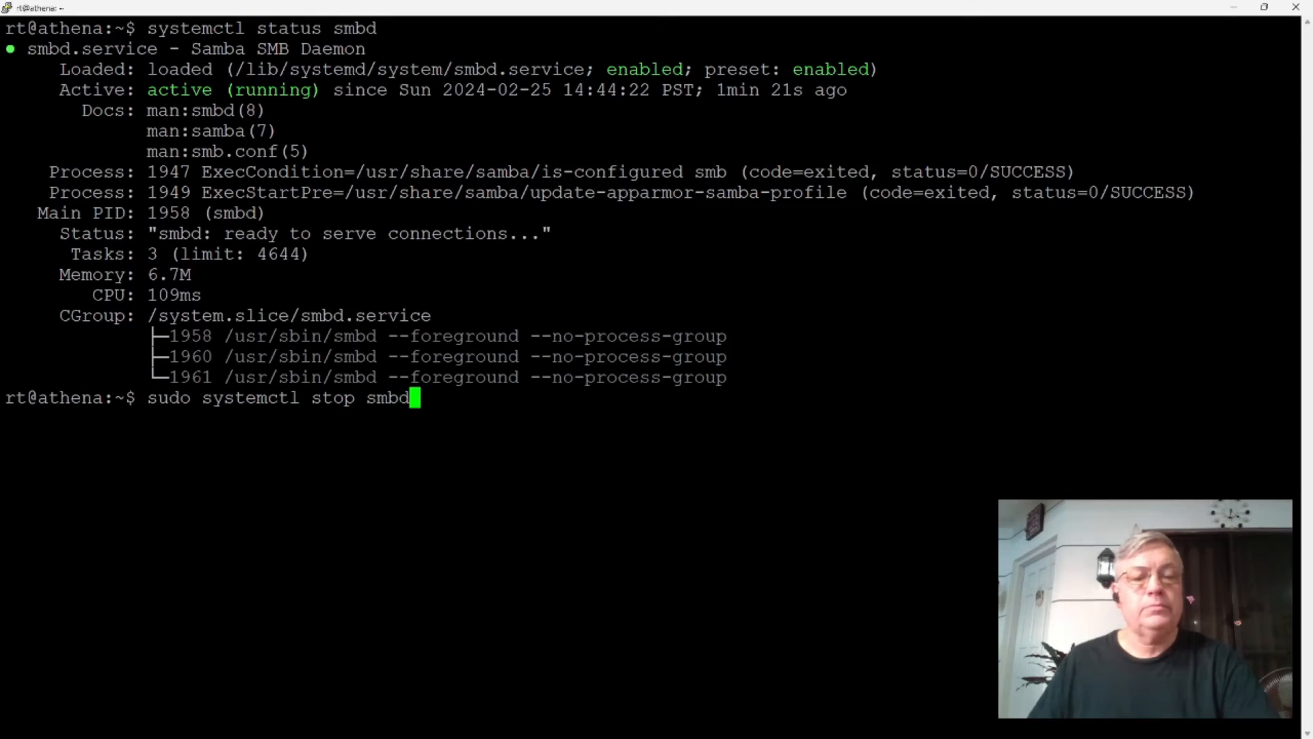
pyautogui.press('Return')
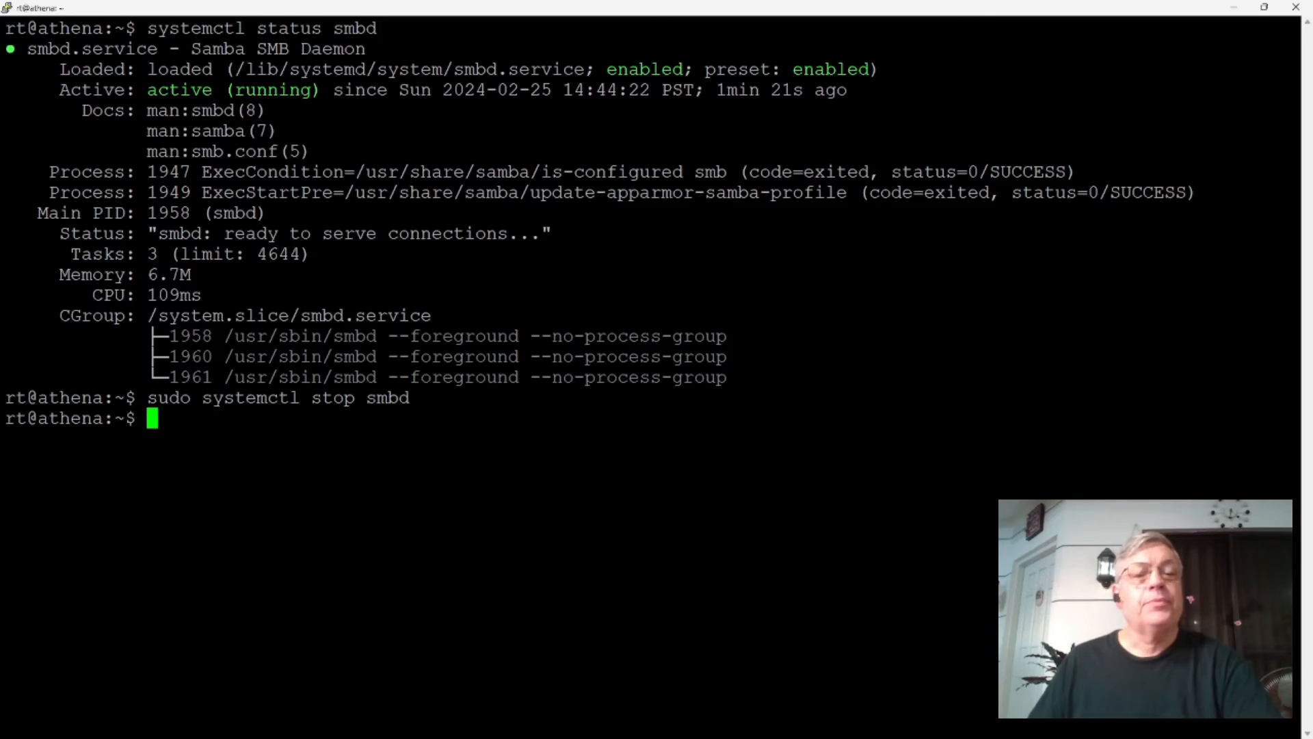
pyautogui.write('systemctl sta')
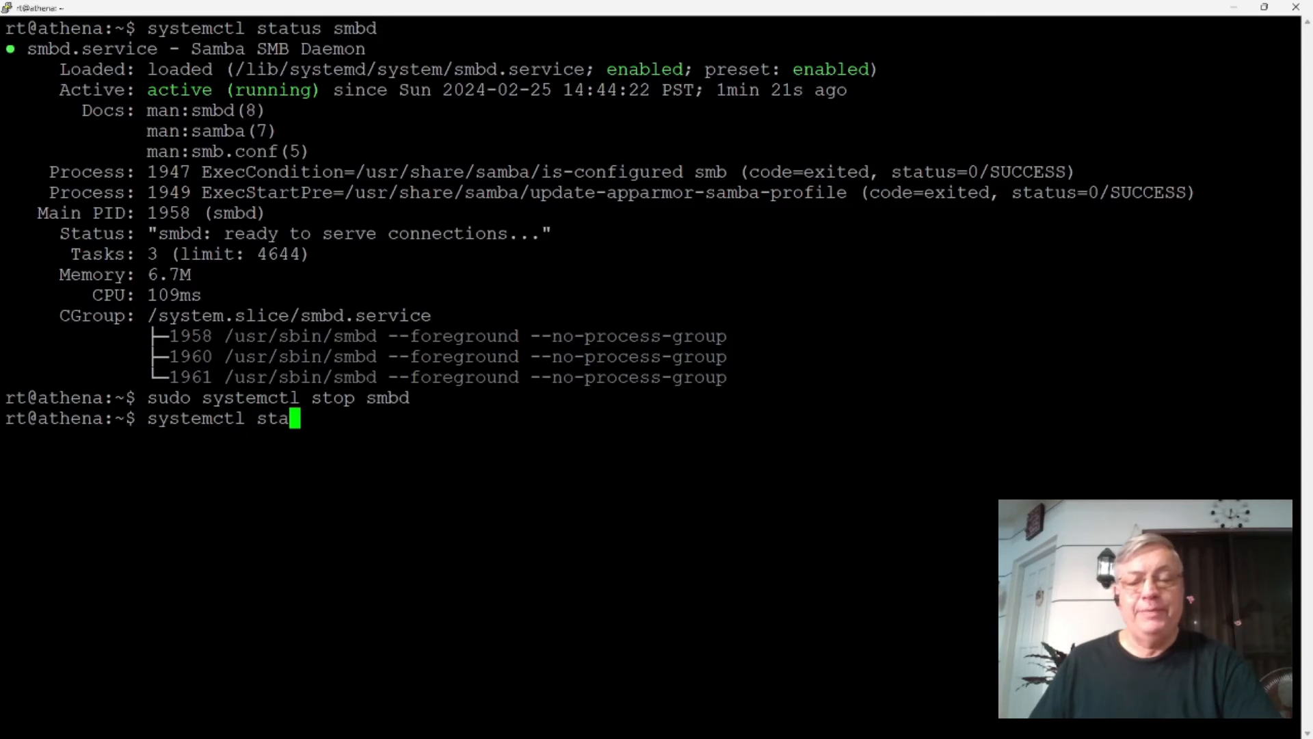
pyautogui.write('tus smbd')
pyautogui.press('Return')
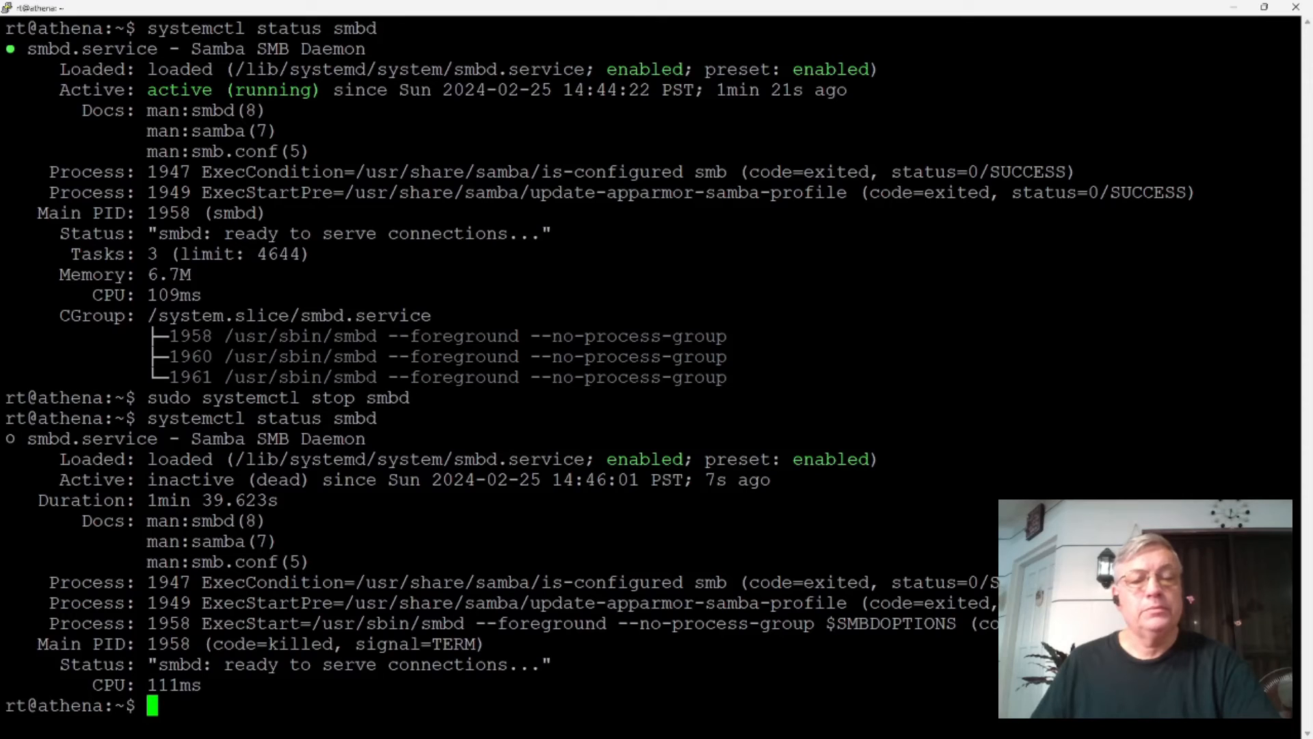
pyautogui.write('clear')
pyautogui.press('Return')
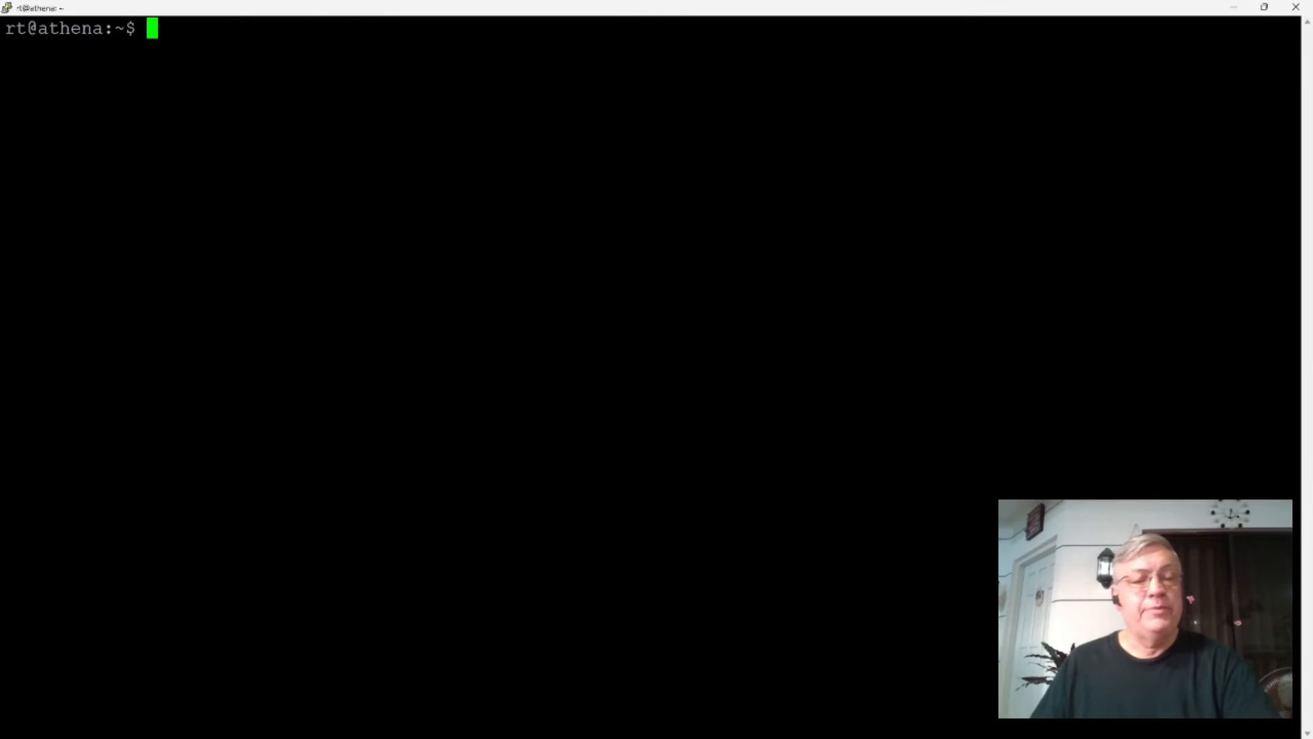
# Change to the /etc/samba directory and list its files
pyautogui.write('cd /etc/sam')
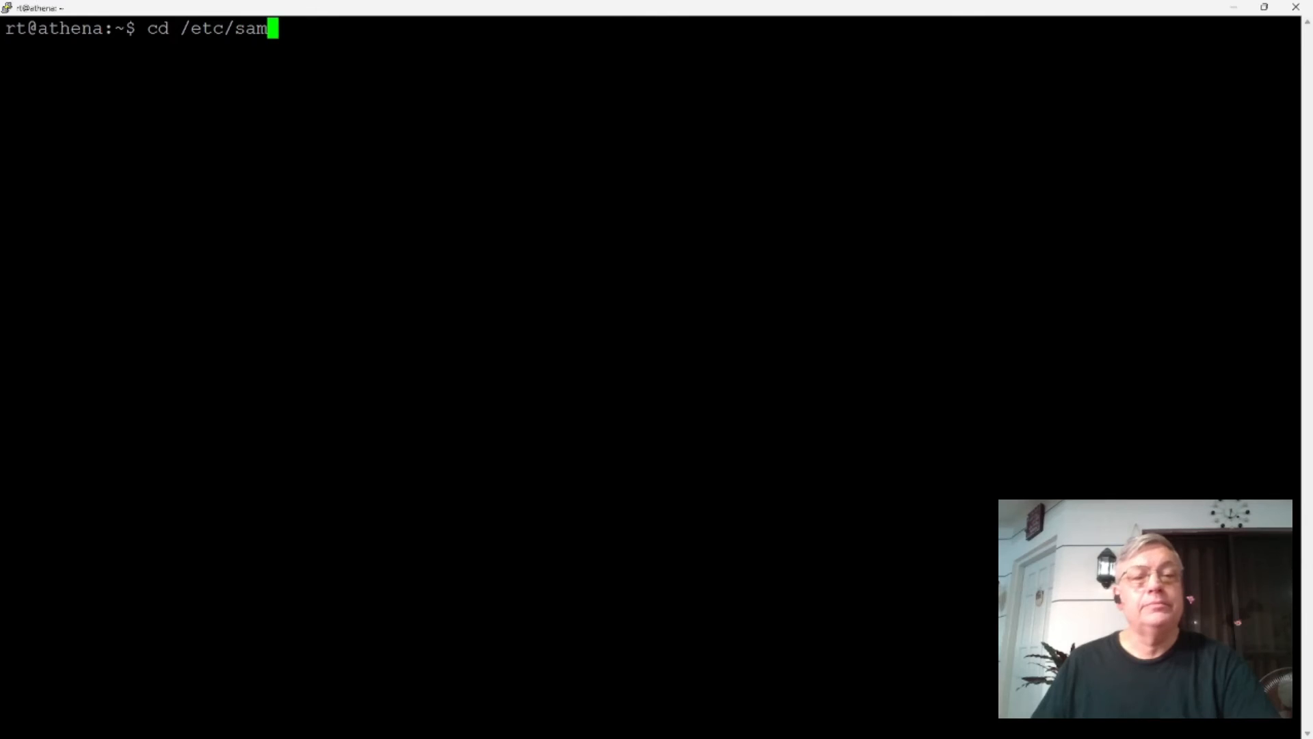
pyautogui.write('b')
pyautogui.press('BackSpace')
pyautogui.press('BackSpace')
pyautogui.press('Tab')
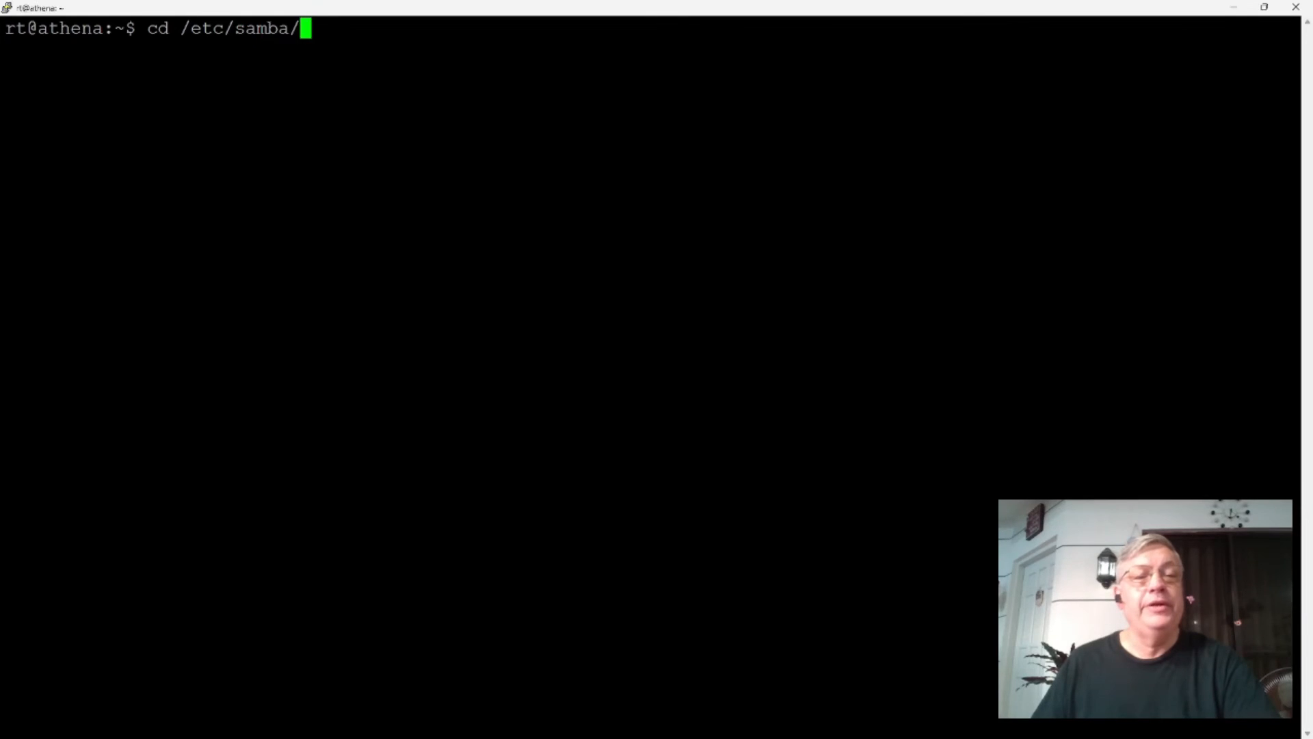
pyautogui.press('Return')
pyautogui.write('ls')
pyautogui.press('Return')
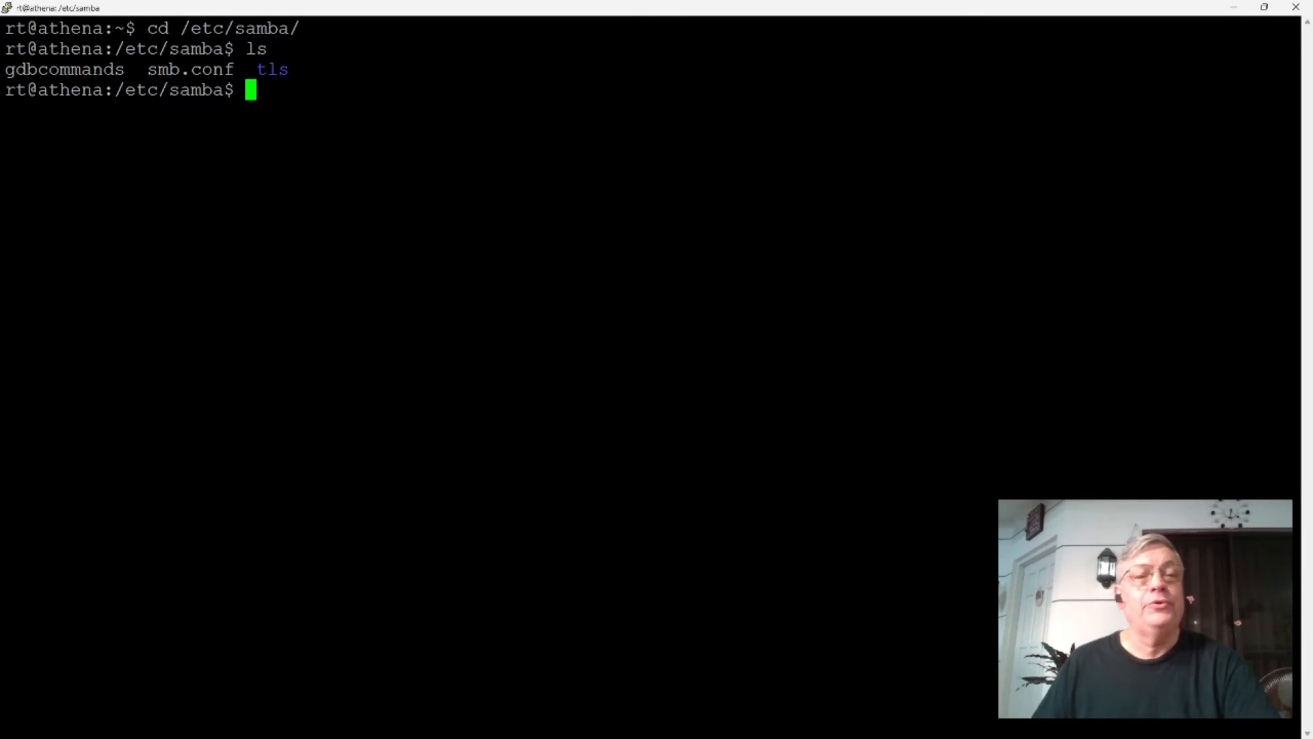
# Print the default smb.conf with cat and look through its contents
pyautogui.write('vi')
pyautogui.press('BackSpace')
pyautogui.press('BackSpace')
pyautogui.write('cat ')
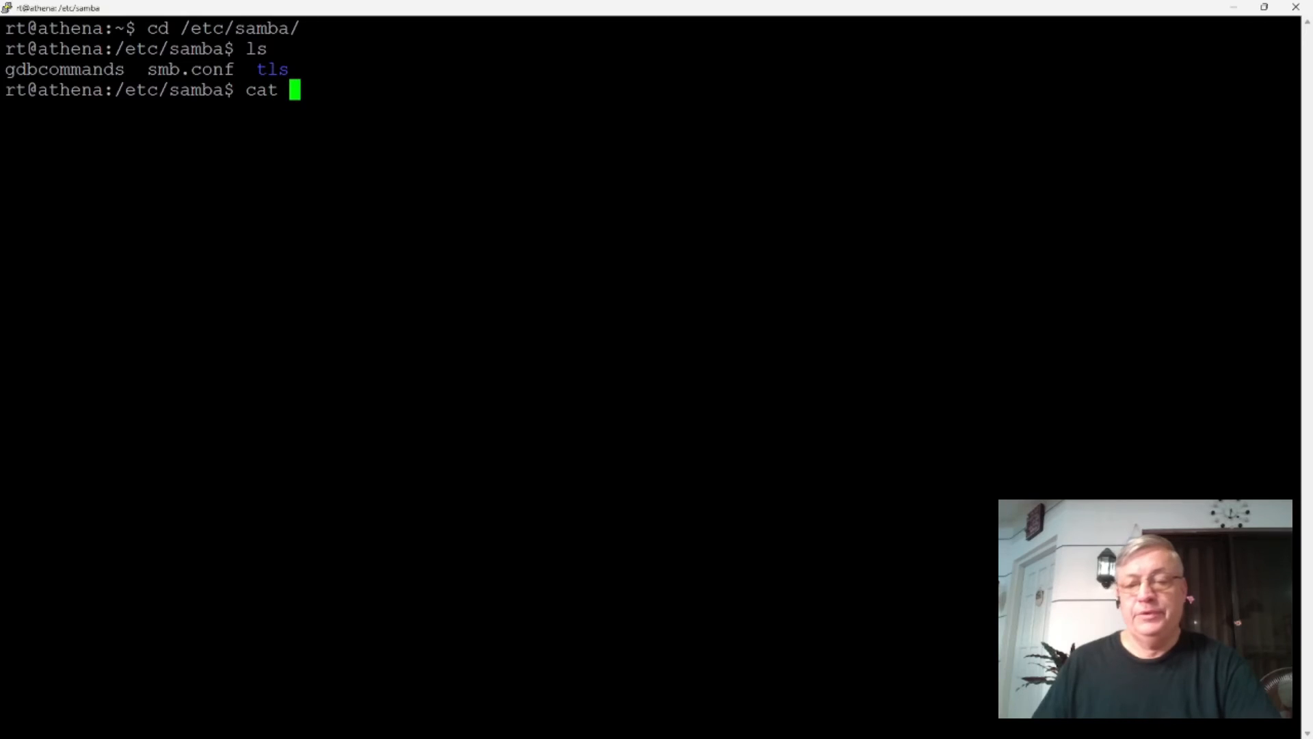
pyautogui.write('sm')
pyautogui.press('Tab')
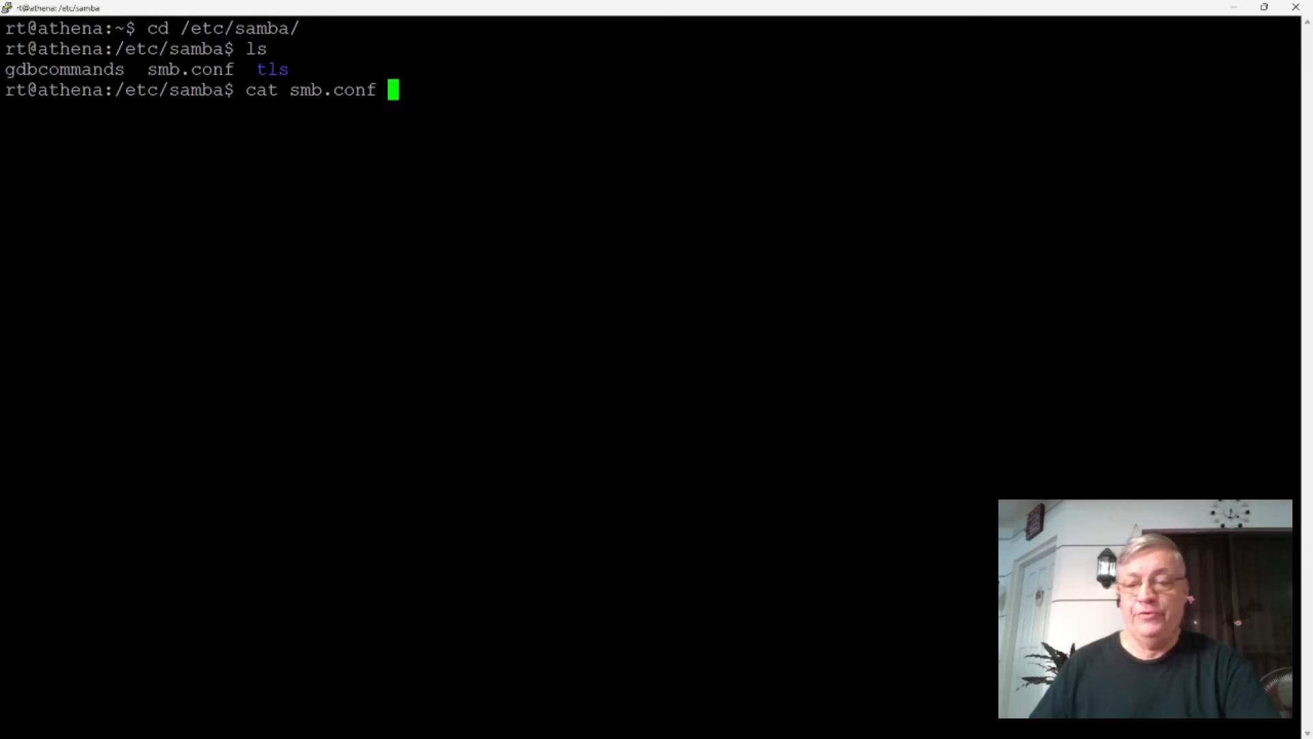
pyautogui.press('Return')
pyautogui.press('Up')
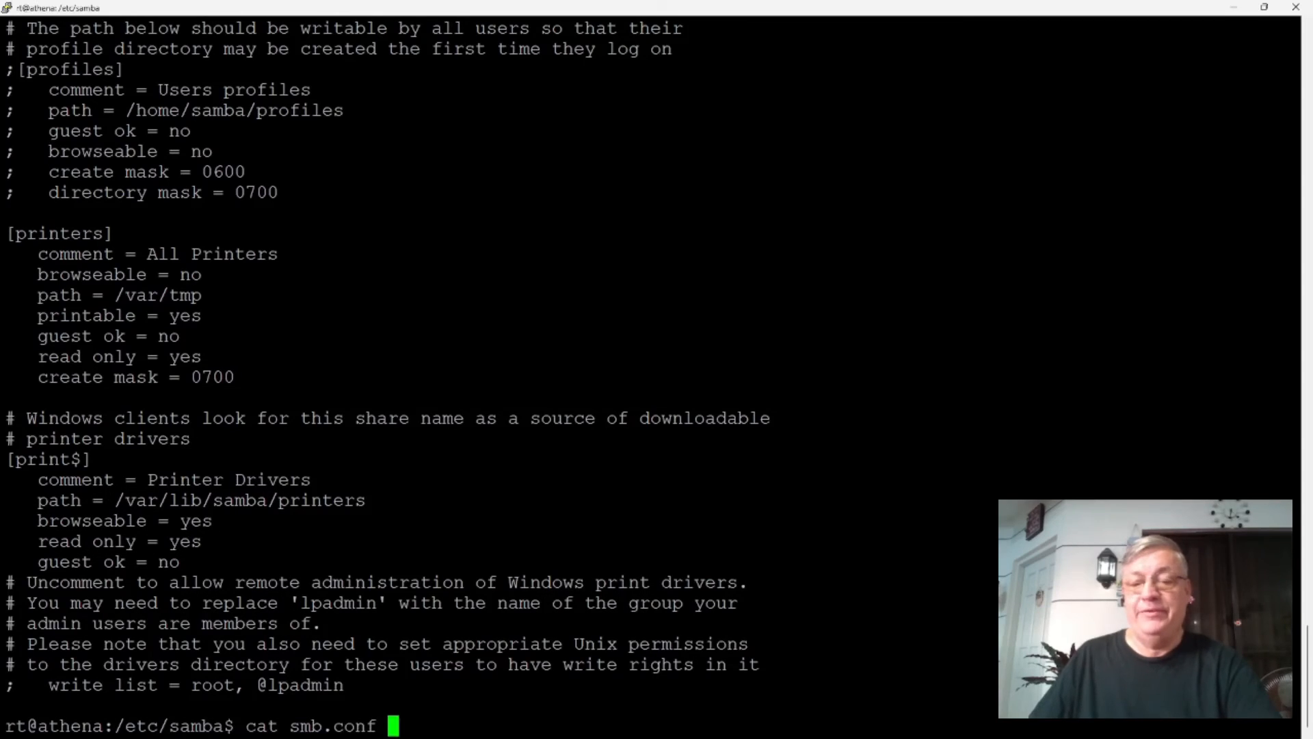
pyautogui.press('Down')
pyautogui.scroll(20, 721, 342)
pyautogui.scroll(-20, 457, 182)
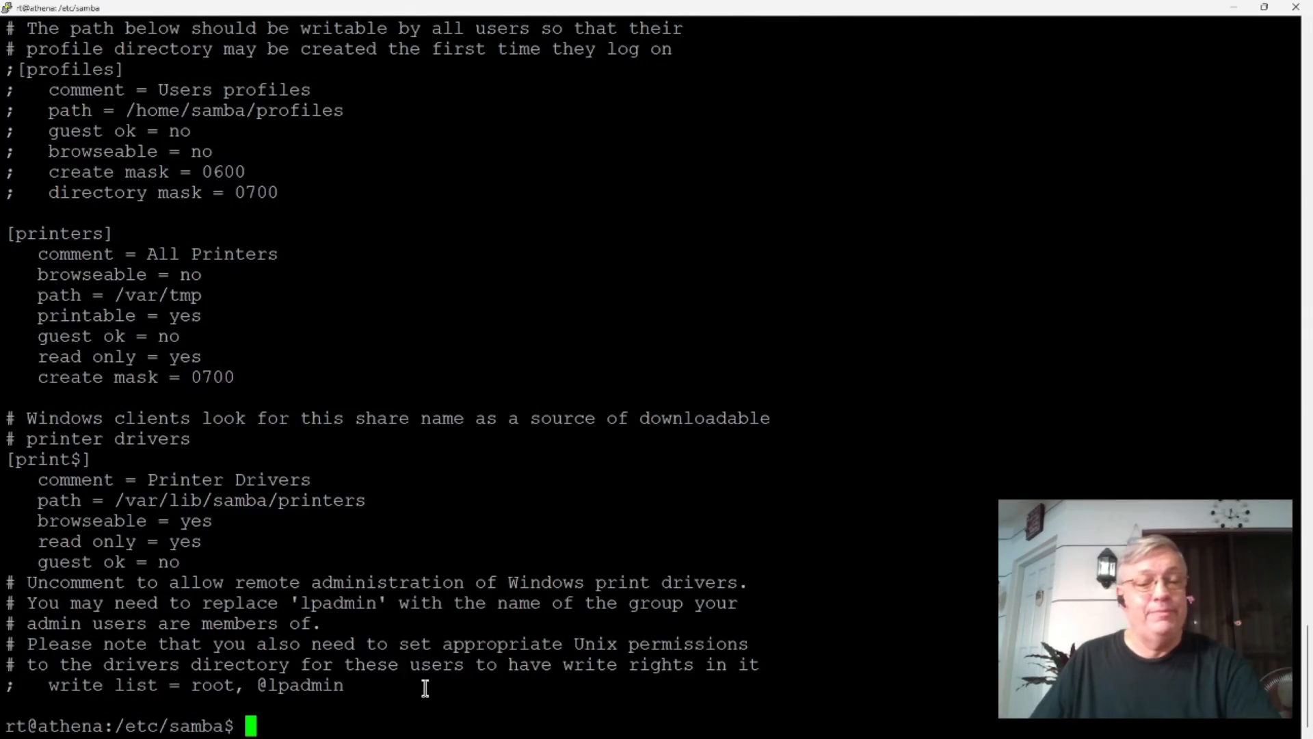
# List the Samba configuration directory and try to rename smb.conf to smb.conf.bak without sudo
pyautogui.write('ls')
pyautogui.press('Return')
pyautogui.write('mv ')
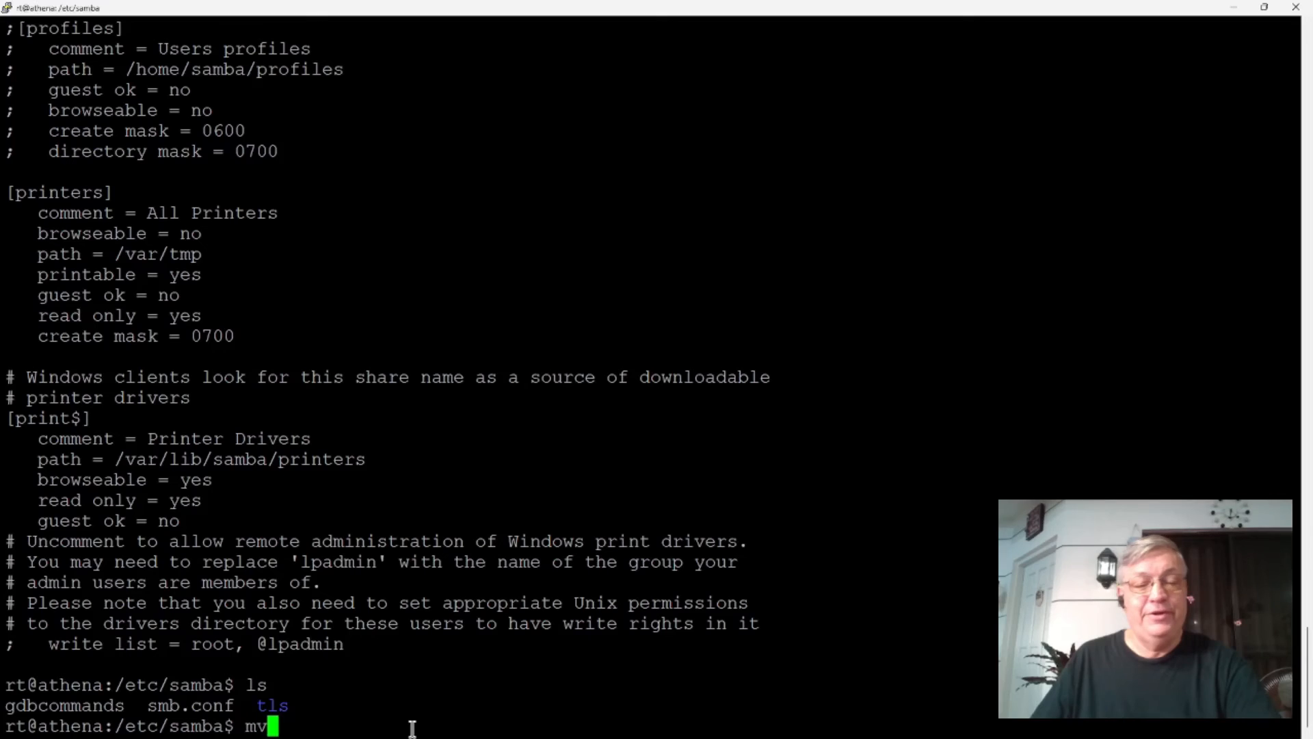
pyautogui.write('smb.')
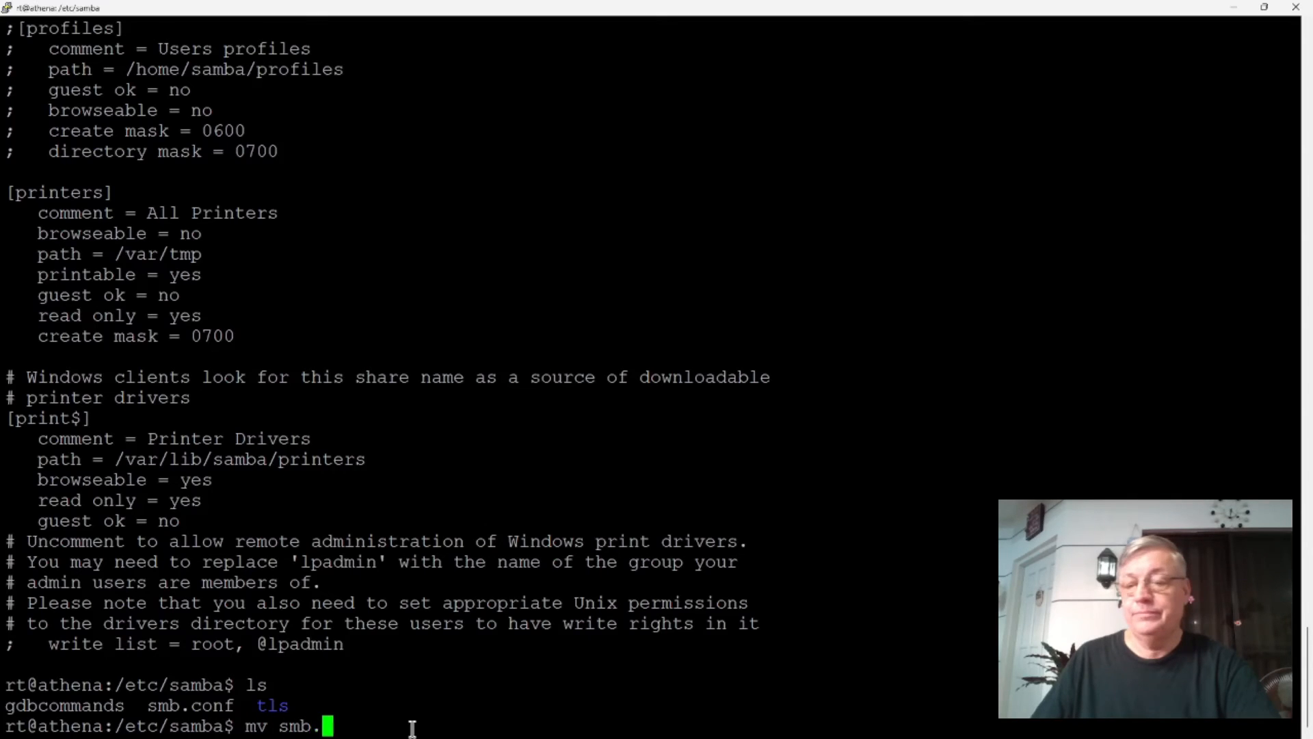
pyautogui.write('conf smb')
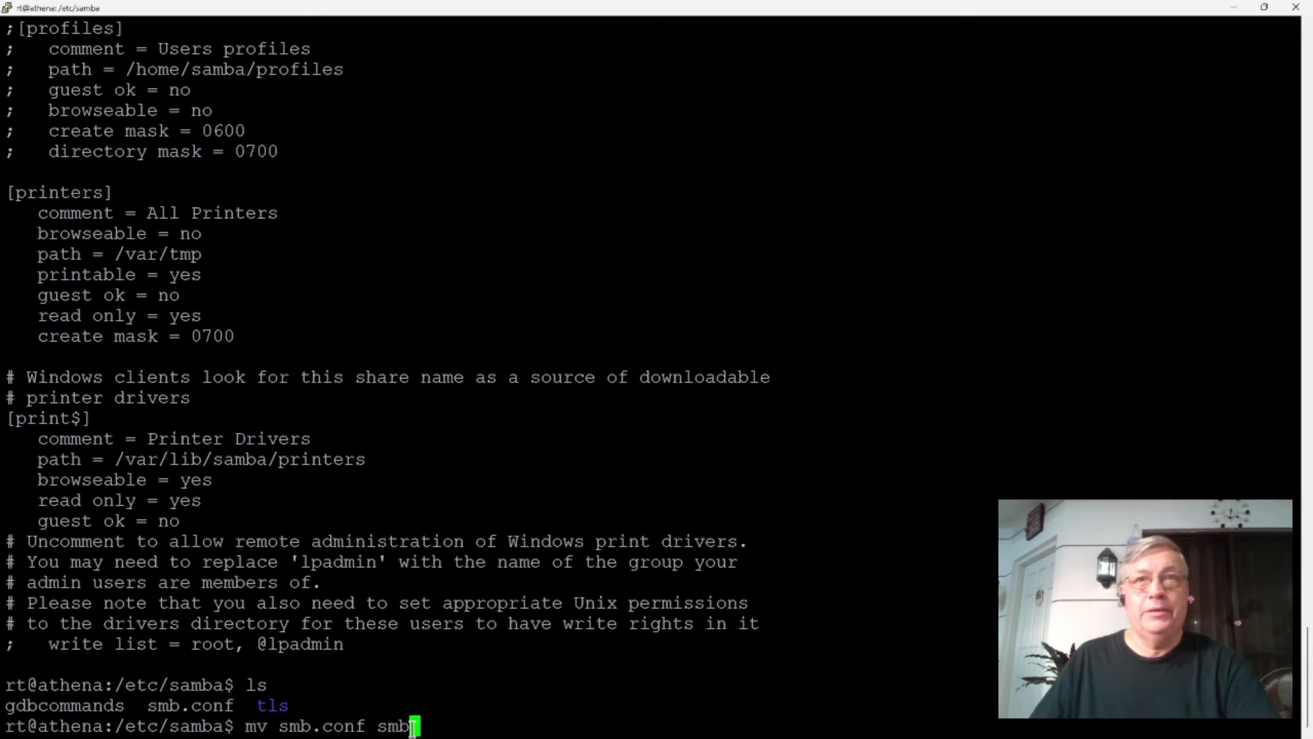
pyautogui.press('Tab')
pyautogui.press('BackSpace')
pyautogui.write('.bak')
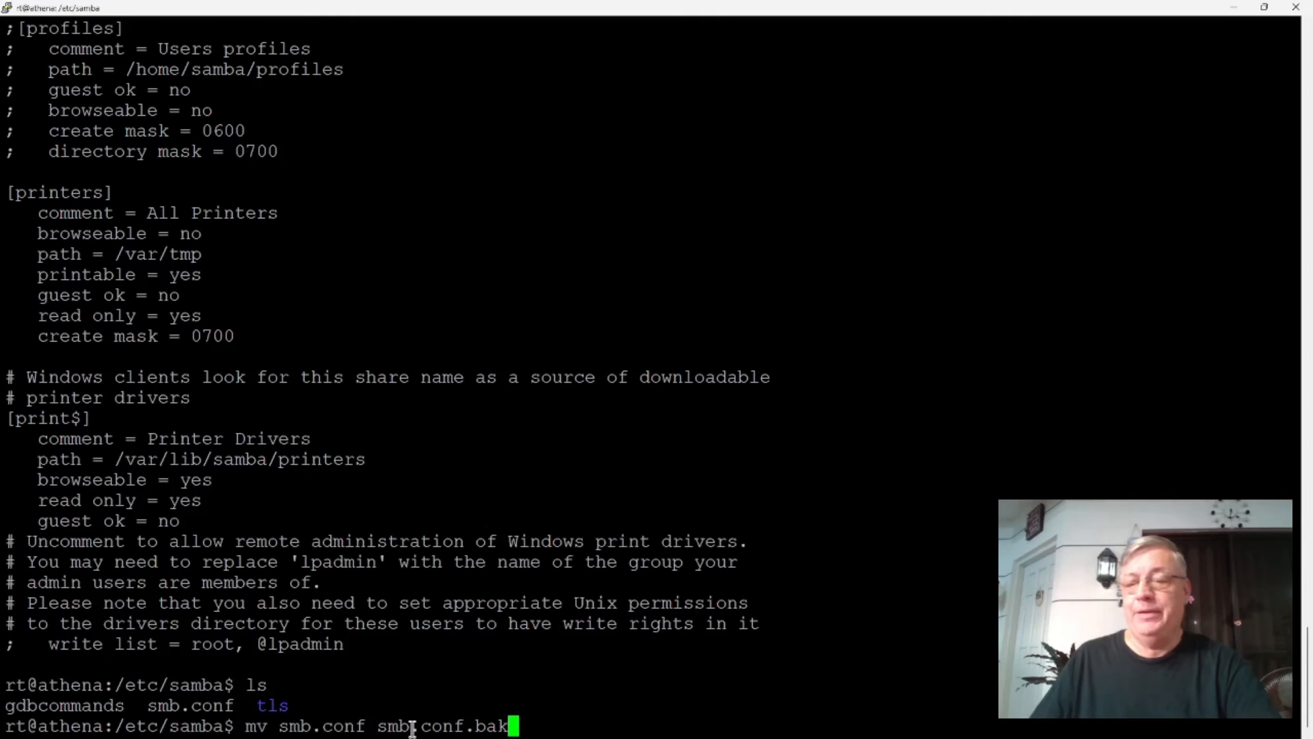
pyautogui.press('Return')
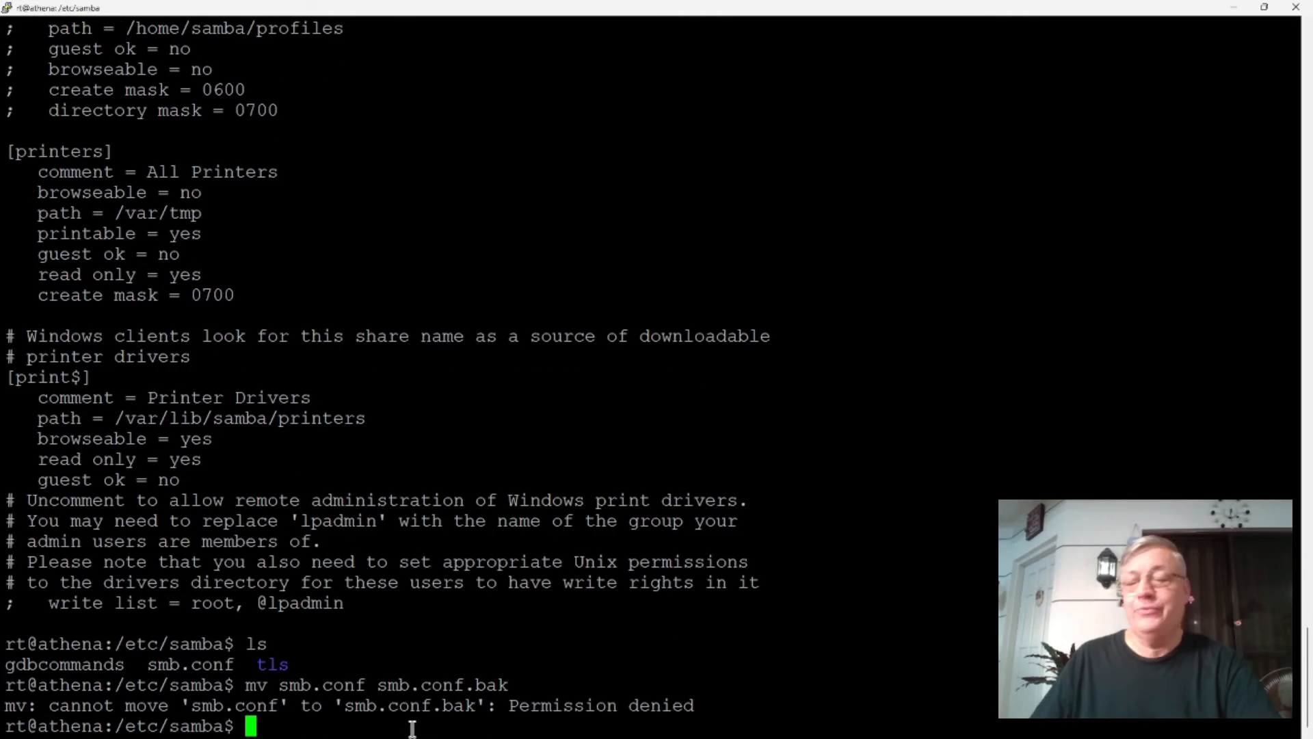
# Rename smb.conf to smb.conf.bak by rerunning the mv command with sudo
pyautogui.press('Up')
pyautogui.press('Left')
pyautogui.press('Left')
pyautogui.press('Left')
pyautogui.press('Left')
pyautogui.press('Left')
pyautogui.press('Left')
pyautogui.press('Left')
pyautogui.press('Left')
pyautogui.press('Left')
pyautogui.press('Left')
pyautogui.press('Left')
pyautogui.press('Left')
pyautogui.press('Left')
pyautogui.press('Left')
pyautogui.press('Left')
pyautogui.press('Left')
pyautogui.press('Left')
pyautogui.press('Left')
pyautogui.press('Left')
pyautogui.press('Left')
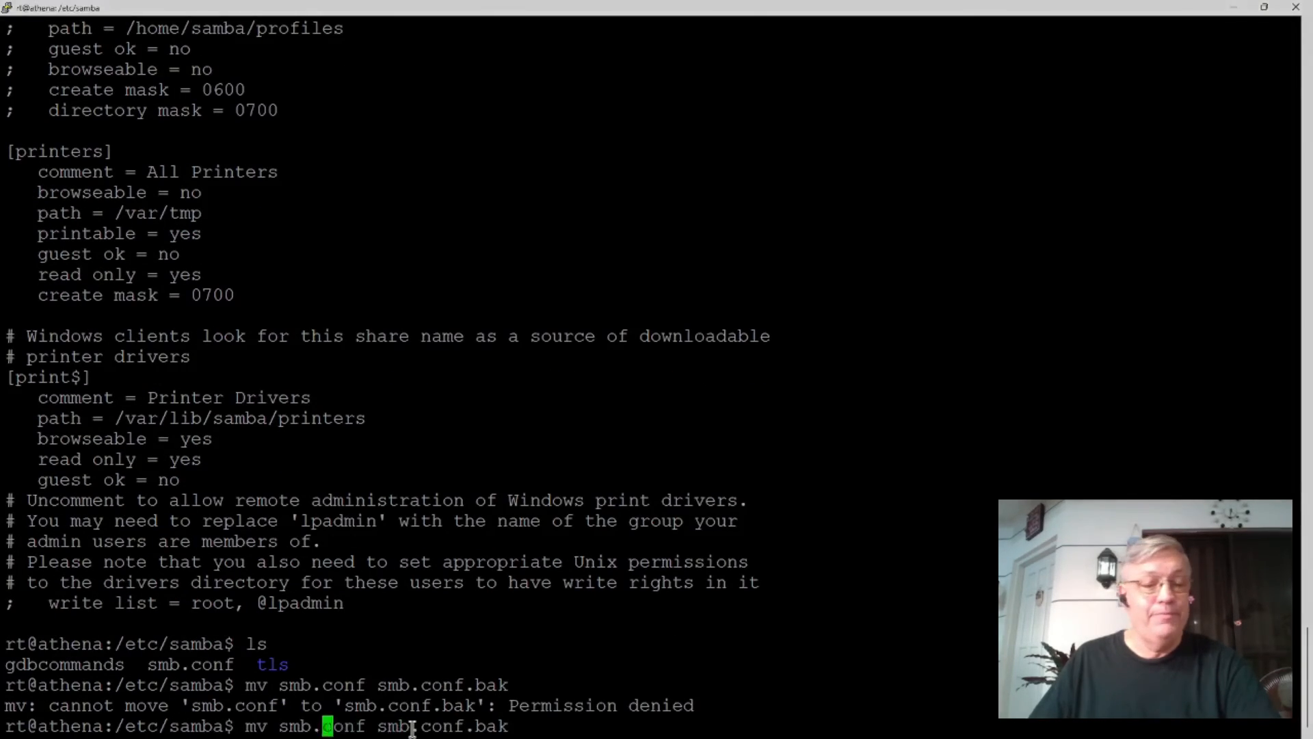
pyautogui.write('sudo')
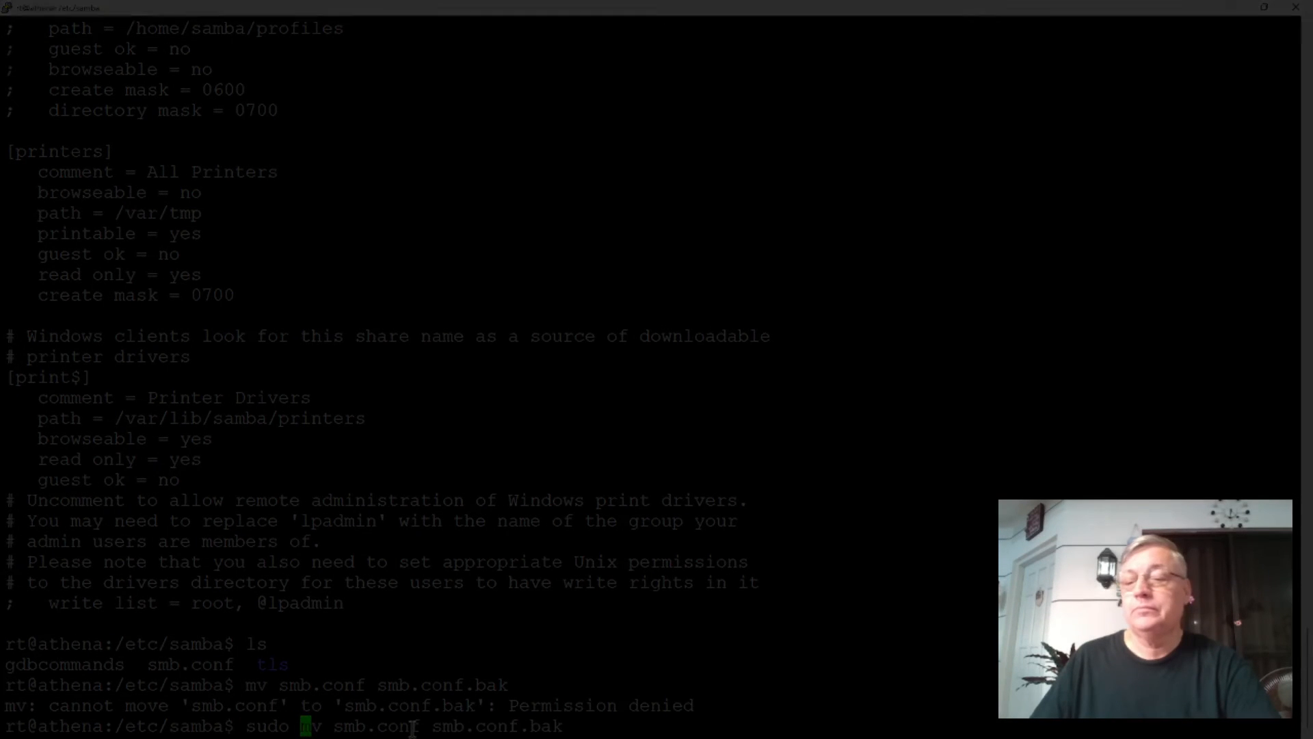
pyautogui.press('Return')
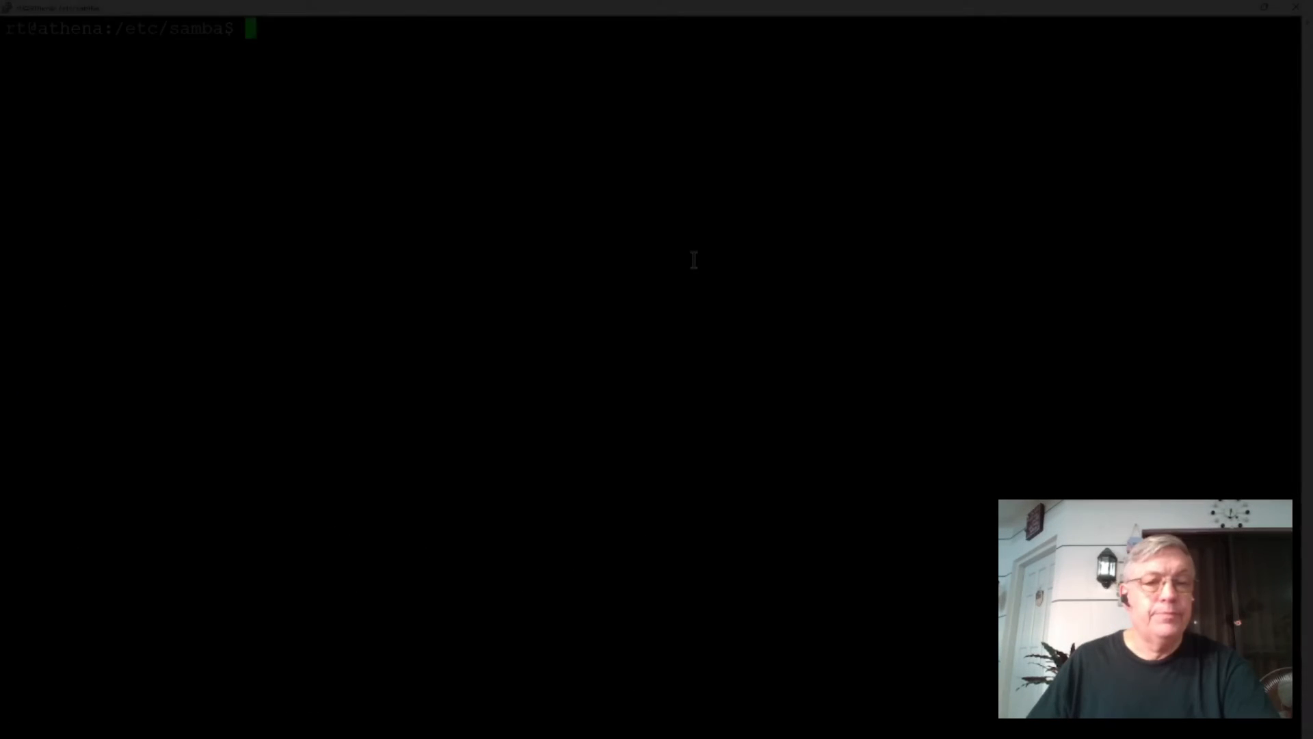
# Open the new smb.conf in vi, review the settings in its global and shared sections, and quit without saving
pyautogui.write('vi ')
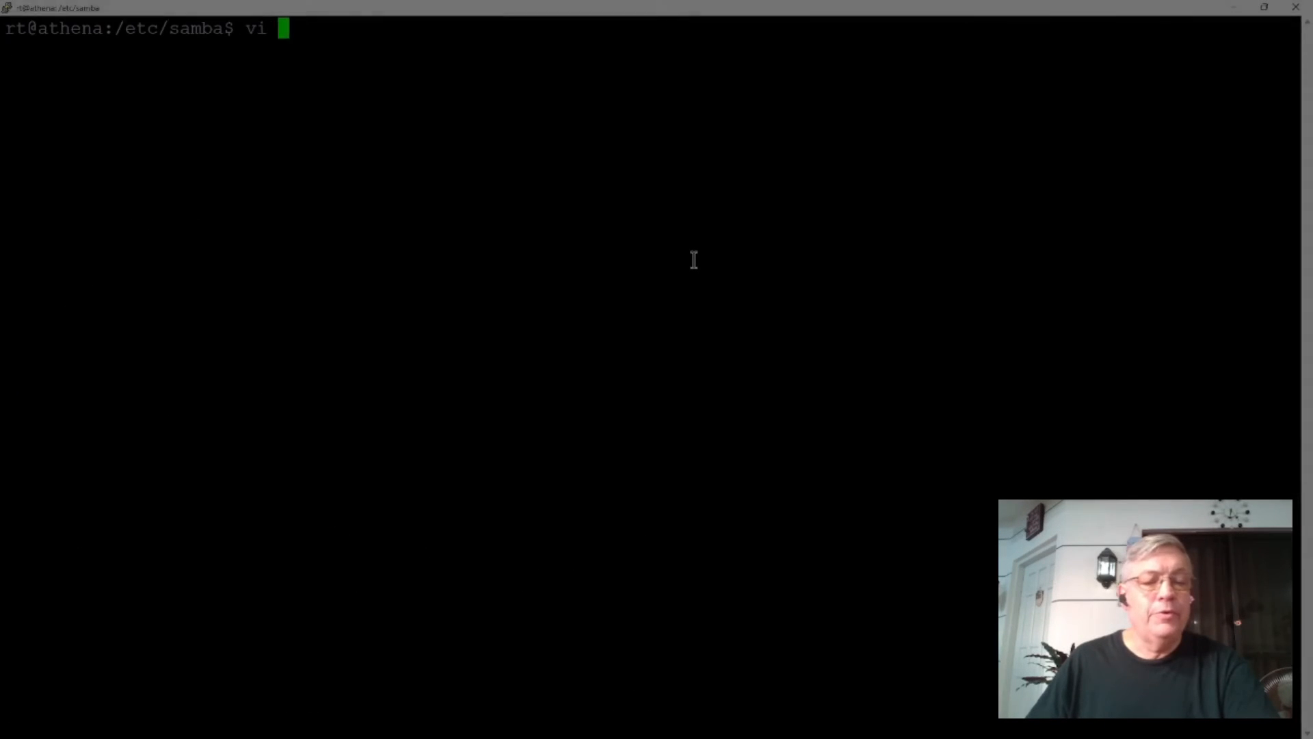
pyautogui.write('smb.conf')
pyautogui.press('Return')
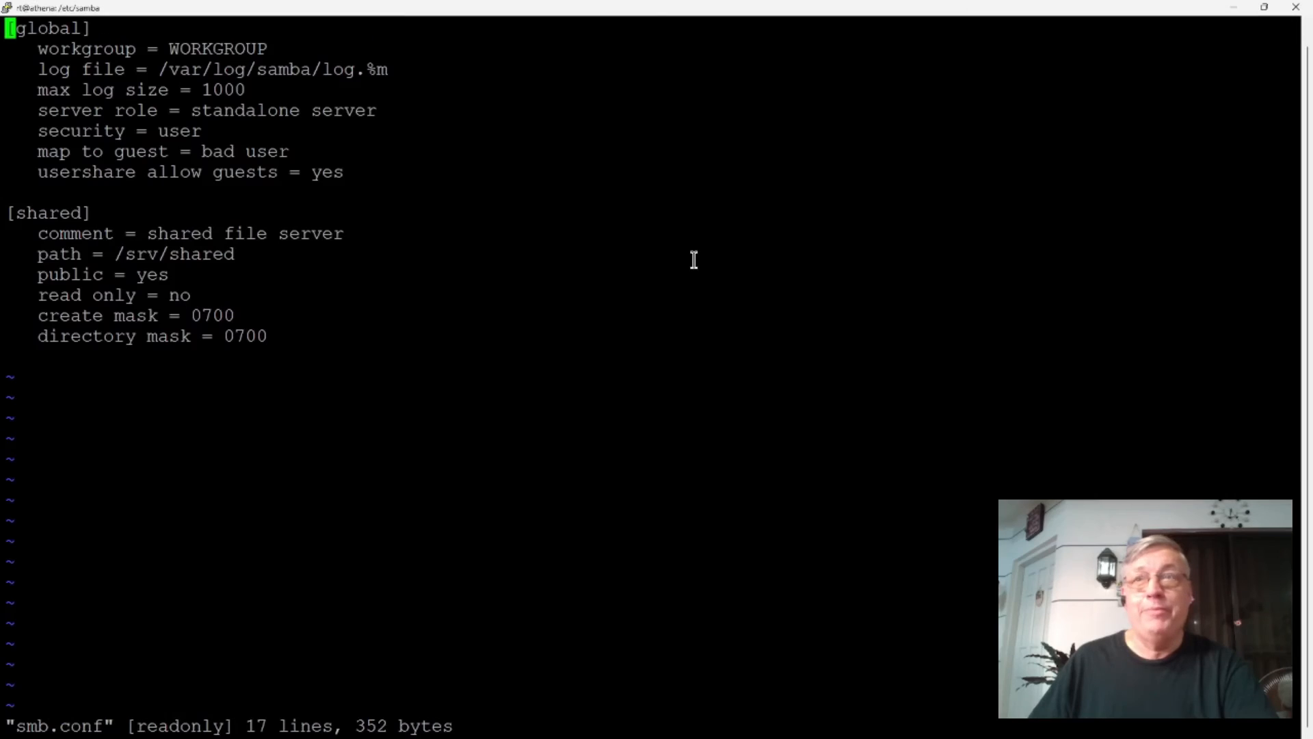
pyautogui.press('Down')
pyautogui.press('Down')
pyautogui.press('Down')
pyautogui.press('Down')
pyautogui.press('Down')
pyautogui.press('Down')
pyautogui.press('Down')
pyautogui.press('Down')
pyautogui.press('Down')
pyautogui.press('Down')
pyautogui.press('Down')
pyautogui.press('Down')
pyautogui.press('Down')
pyautogui.press('Down')
pyautogui.press('Down')
pyautogui.press('Down')
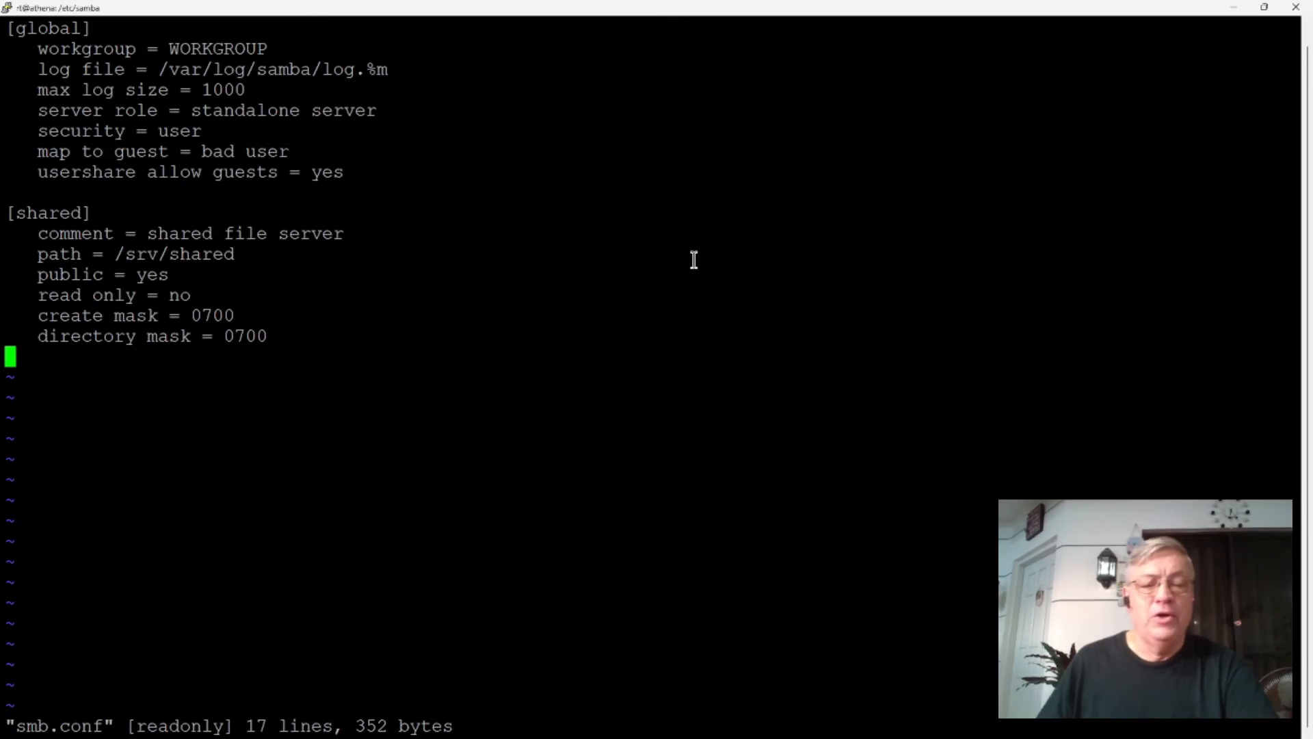
pyautogui.hotkey('shift', ';')
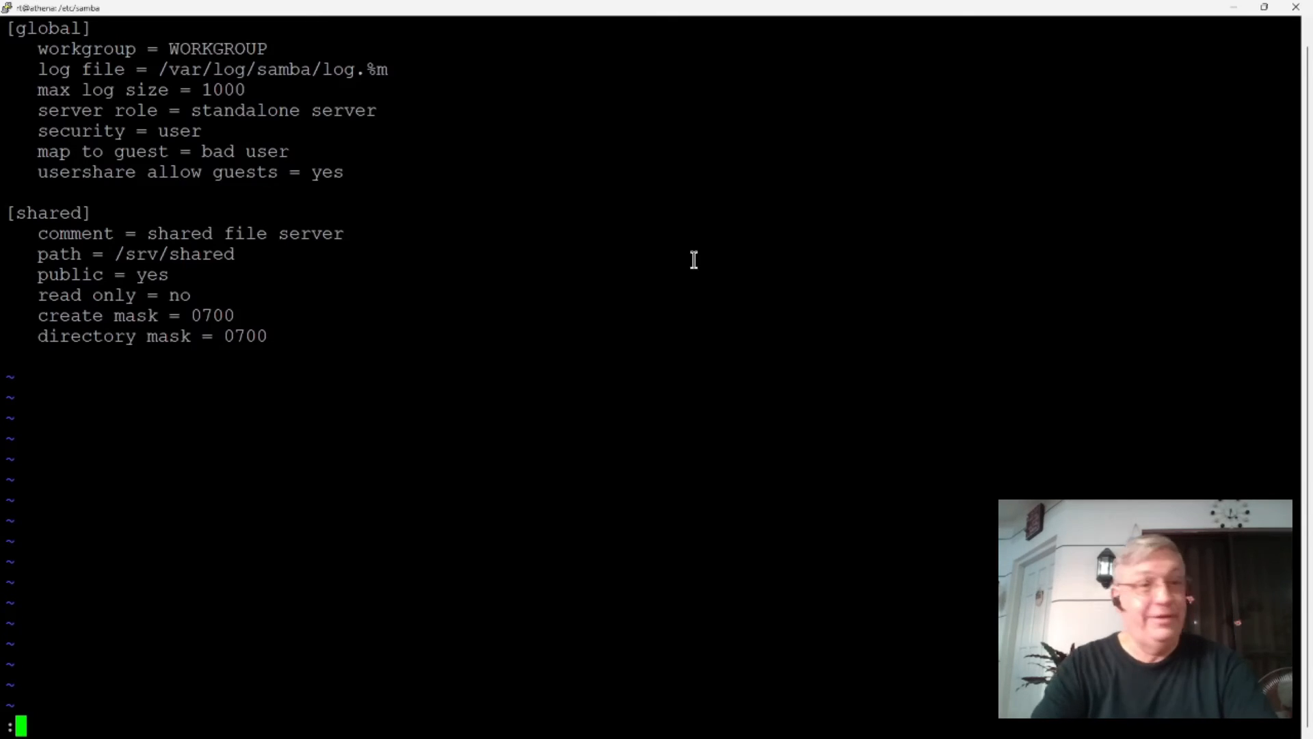
pyautogui.write('q!')
pyautogui.press('Return')
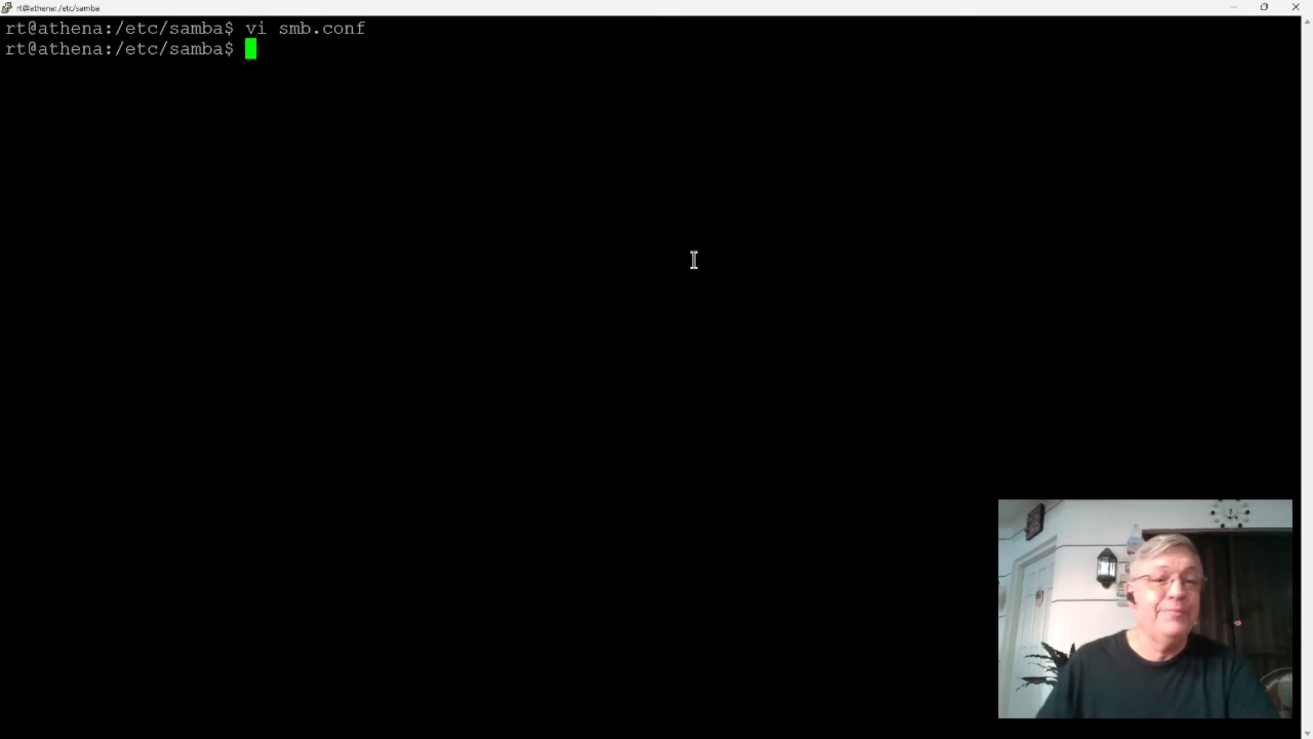
# Change to the /srv directory and list its contents
pyautogui.write('cd /shr')
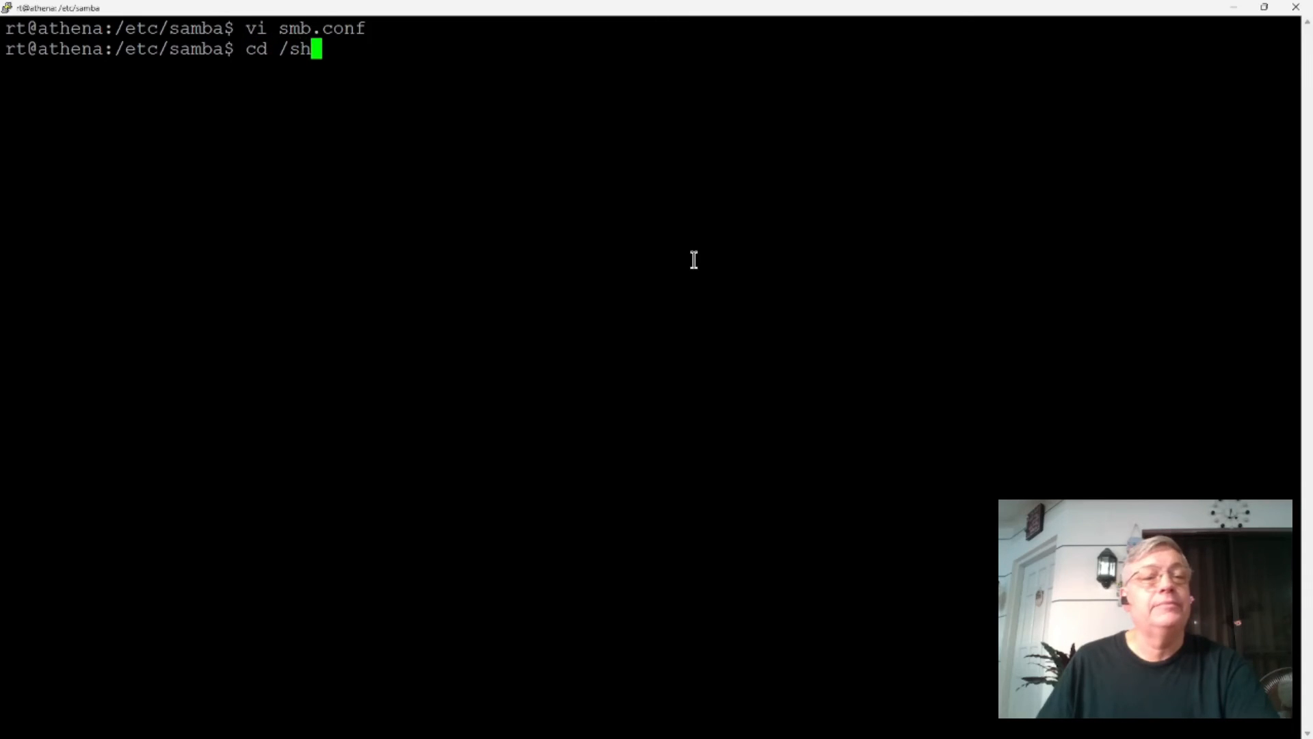
pyautogui.press('BackSpace')
pyautogui.press('BackSpace')
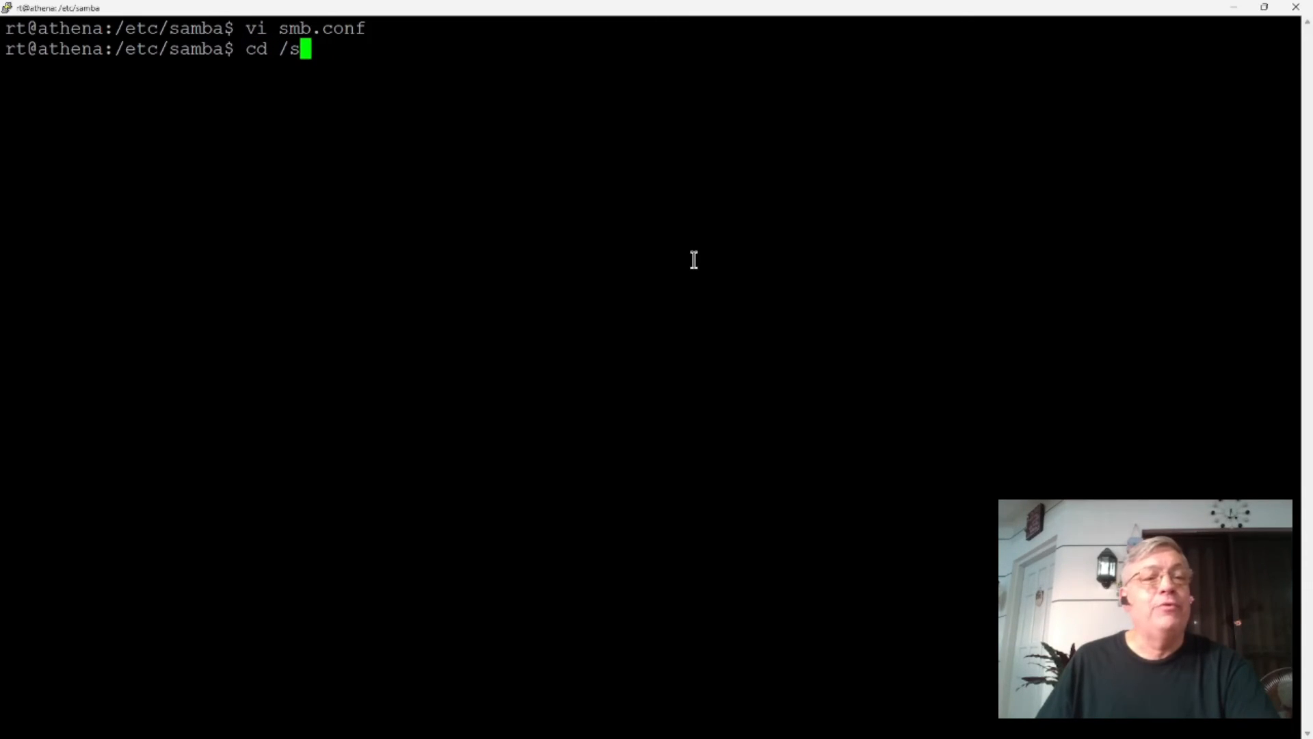
pyautogui.write('rv')
pyautogui.press('Return')
pyautogui.write('ls')
pyautogui.press('Return')
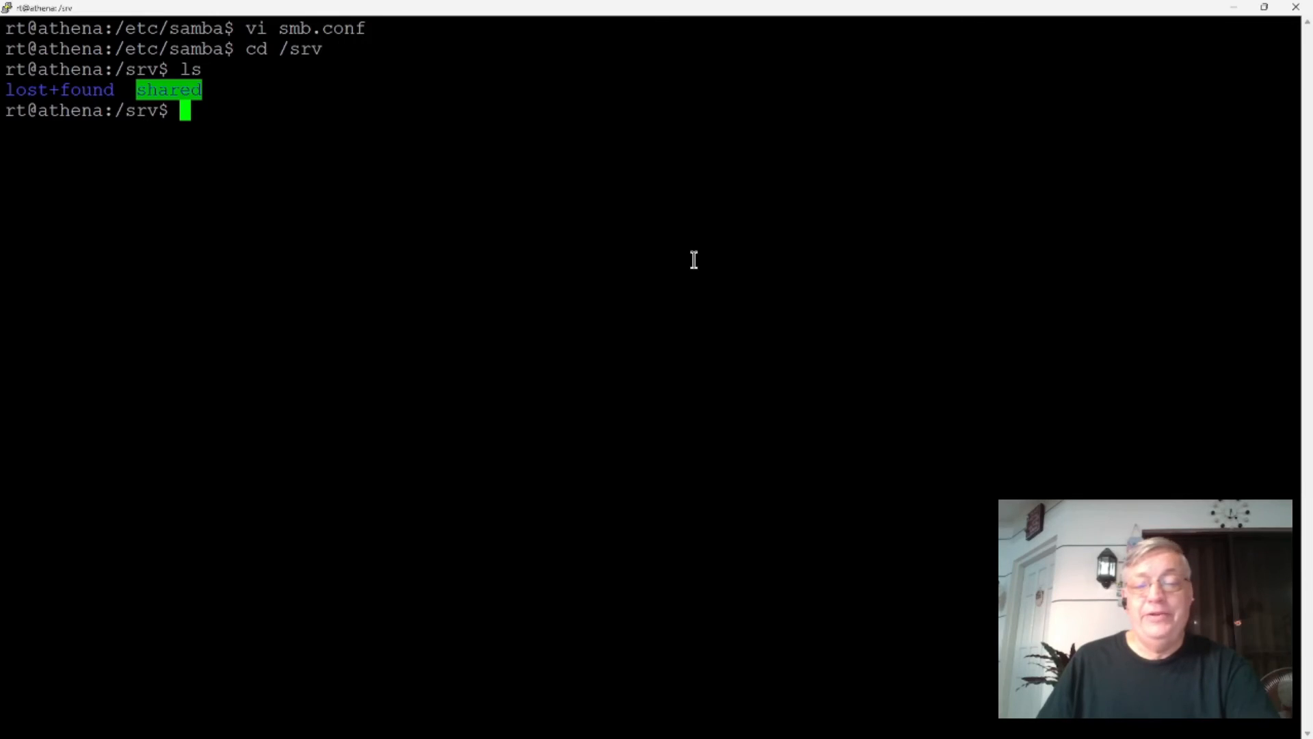
# End the SSH session and check the contents of the shared network drive (Z:) in File Explorer
pyautogui.write('ex')
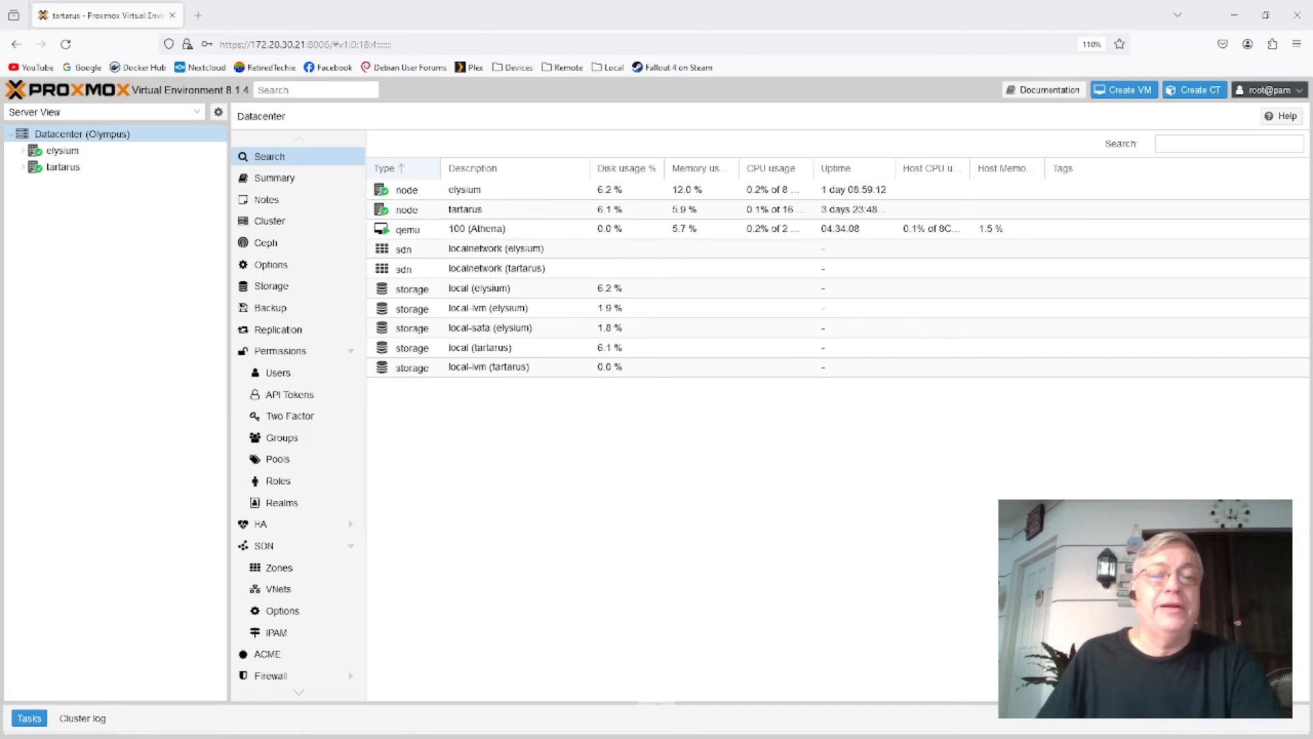
pyautogui.press('super+e')
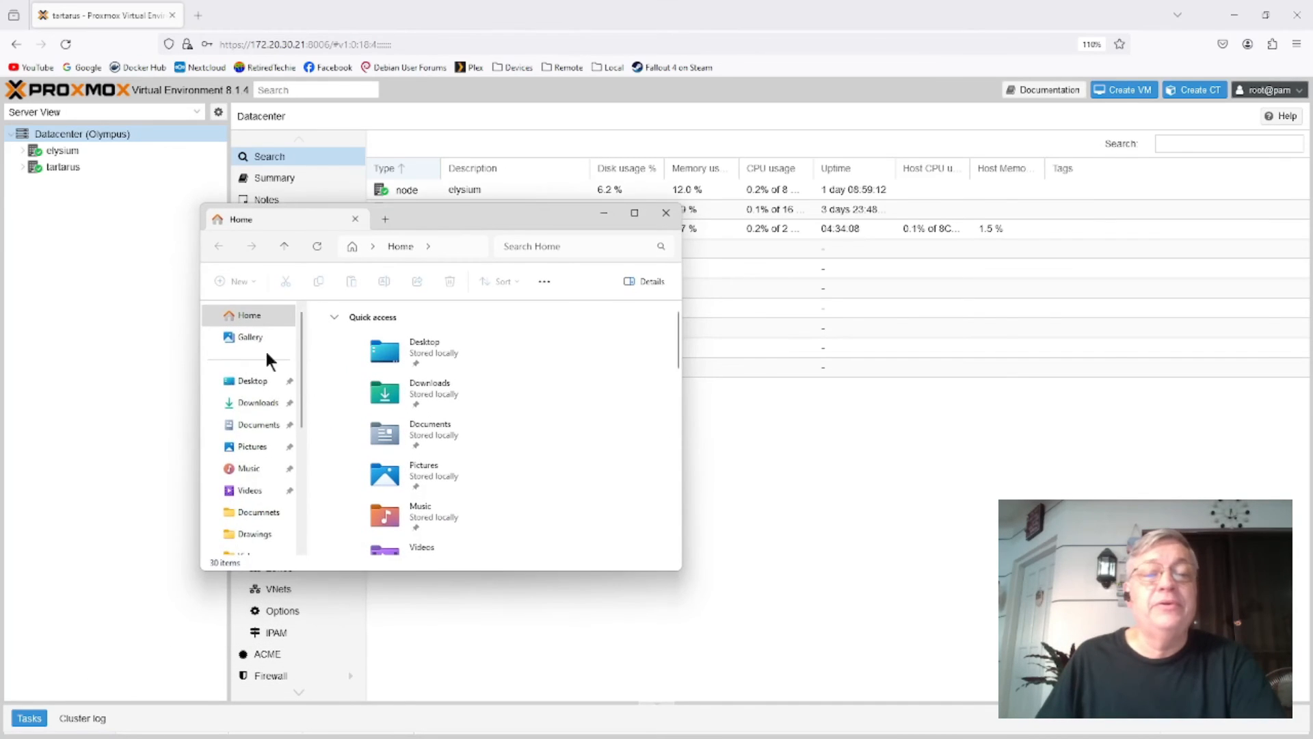
pyautogui.scroll(-5, 242, 395)
pyautogui.click(244, 397)
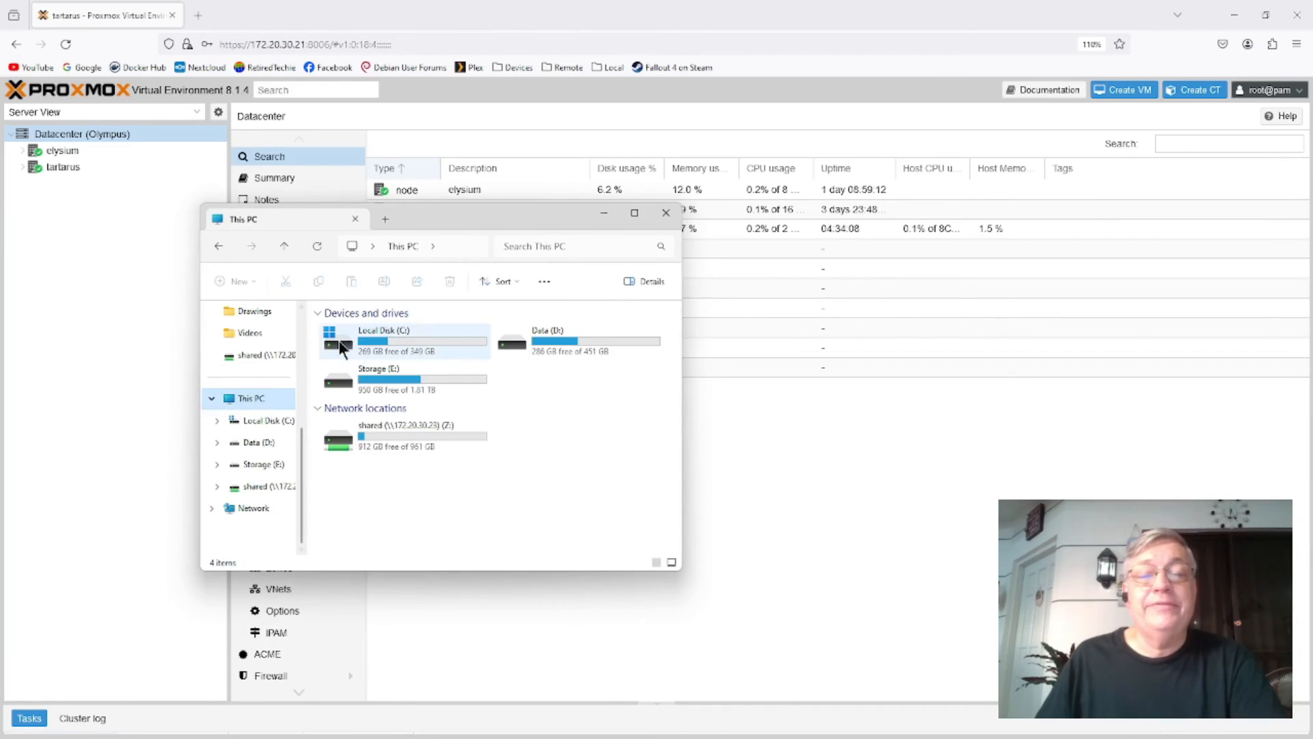
pyautogui.doubleClick(385, 436)
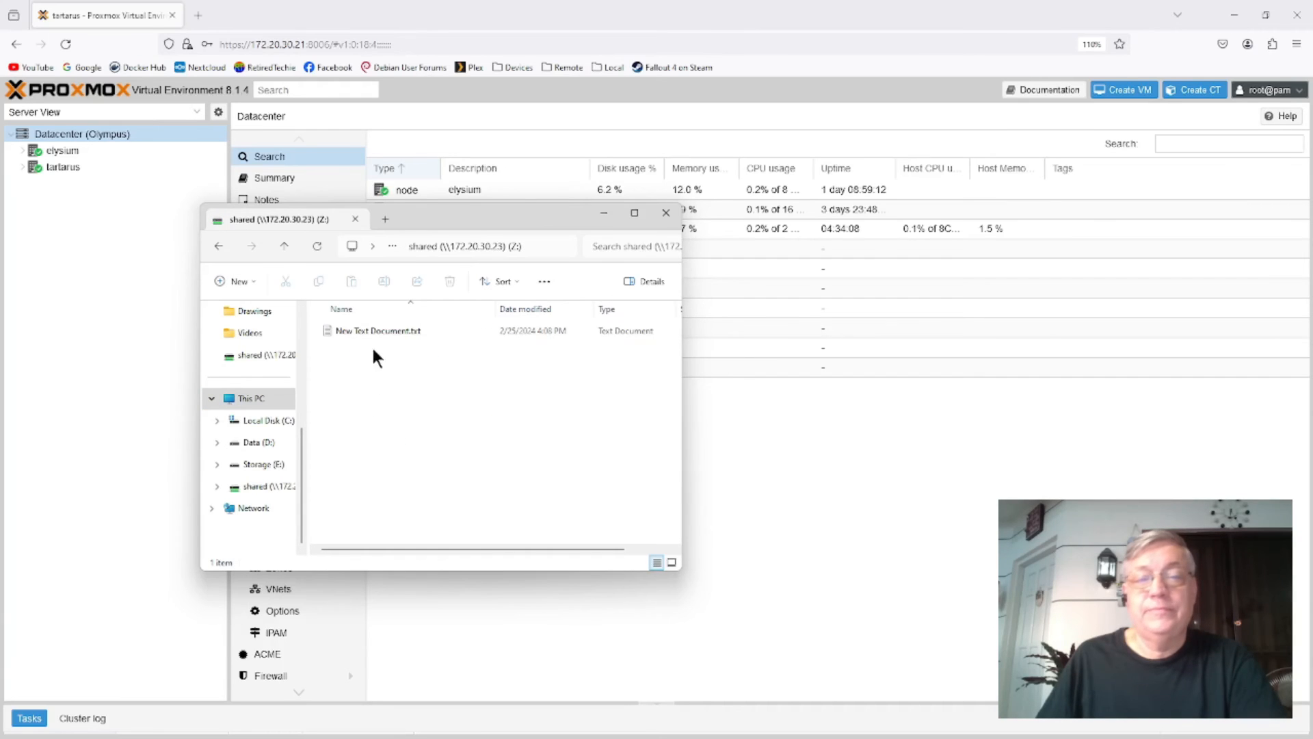
pyautogui.moveTo(445, 223); pyautogui.dragTo(580, 85)
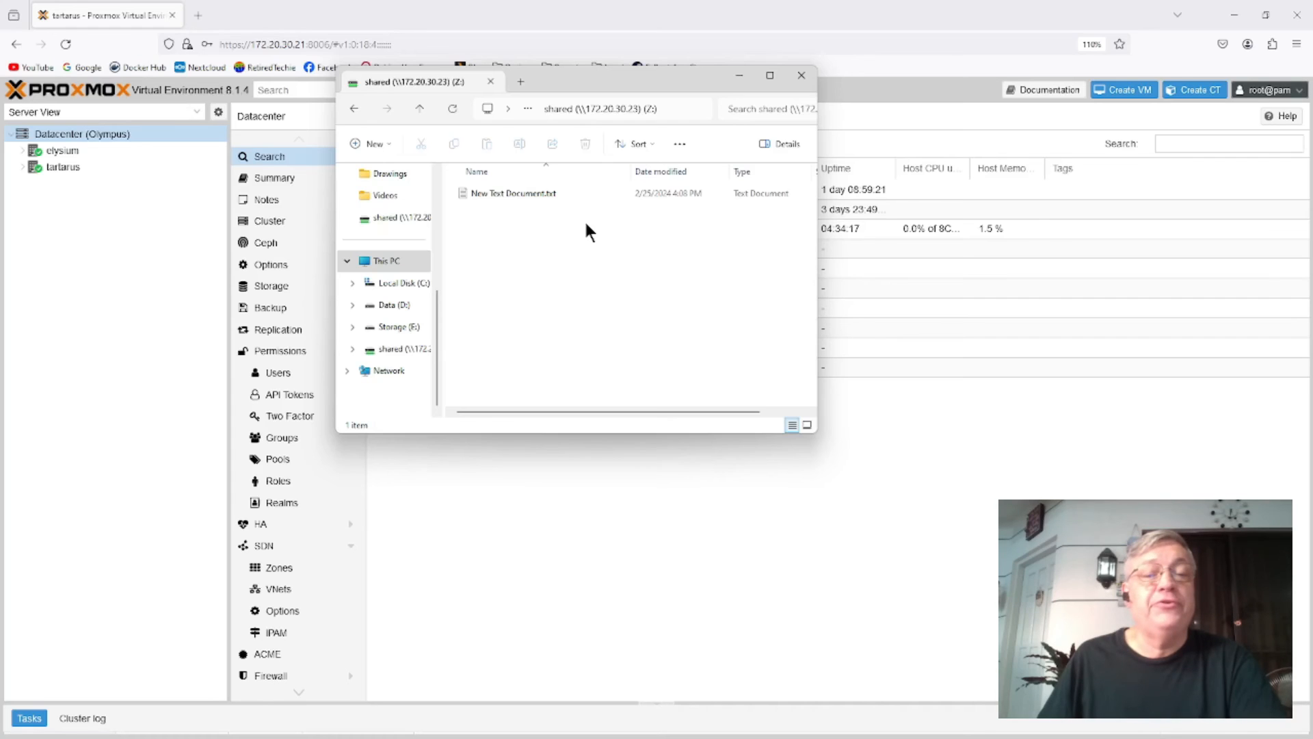
pyautogui.moveTo(623, 77); pyautogui.dragTo(831, 253)
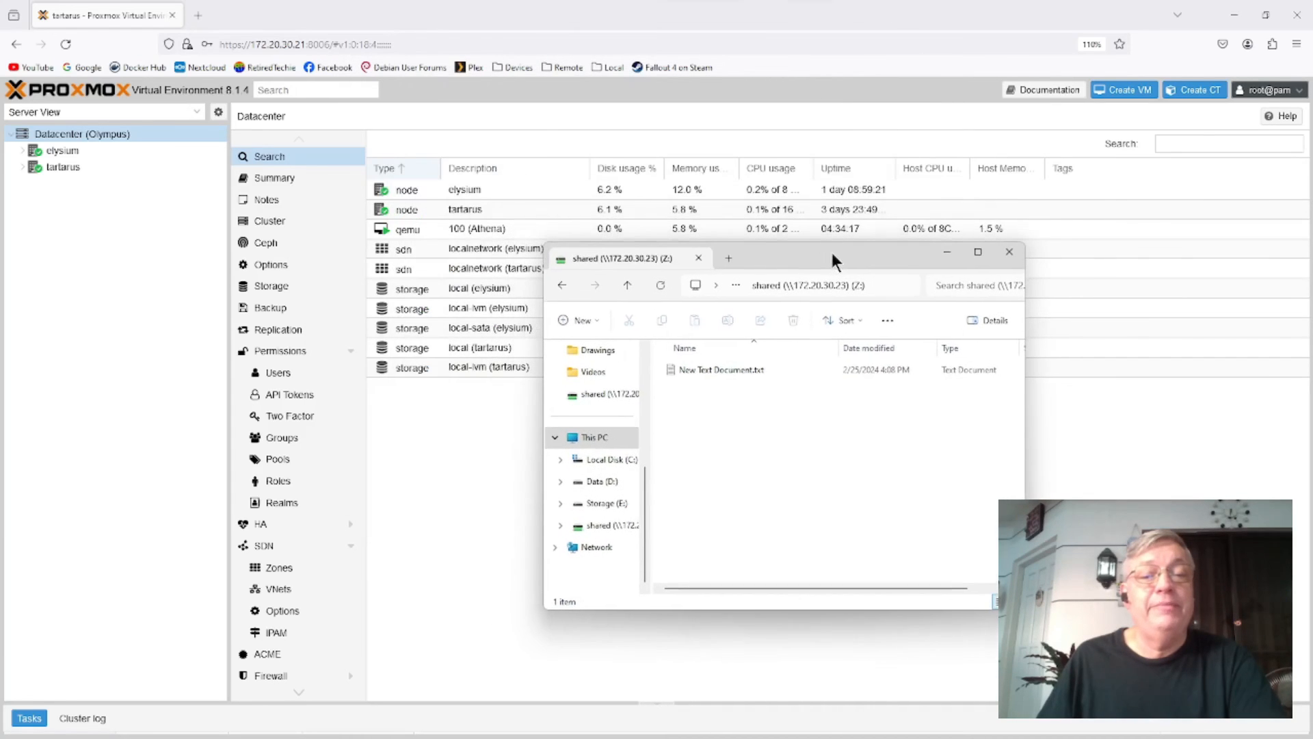
pyautogui.click(1009, 251)
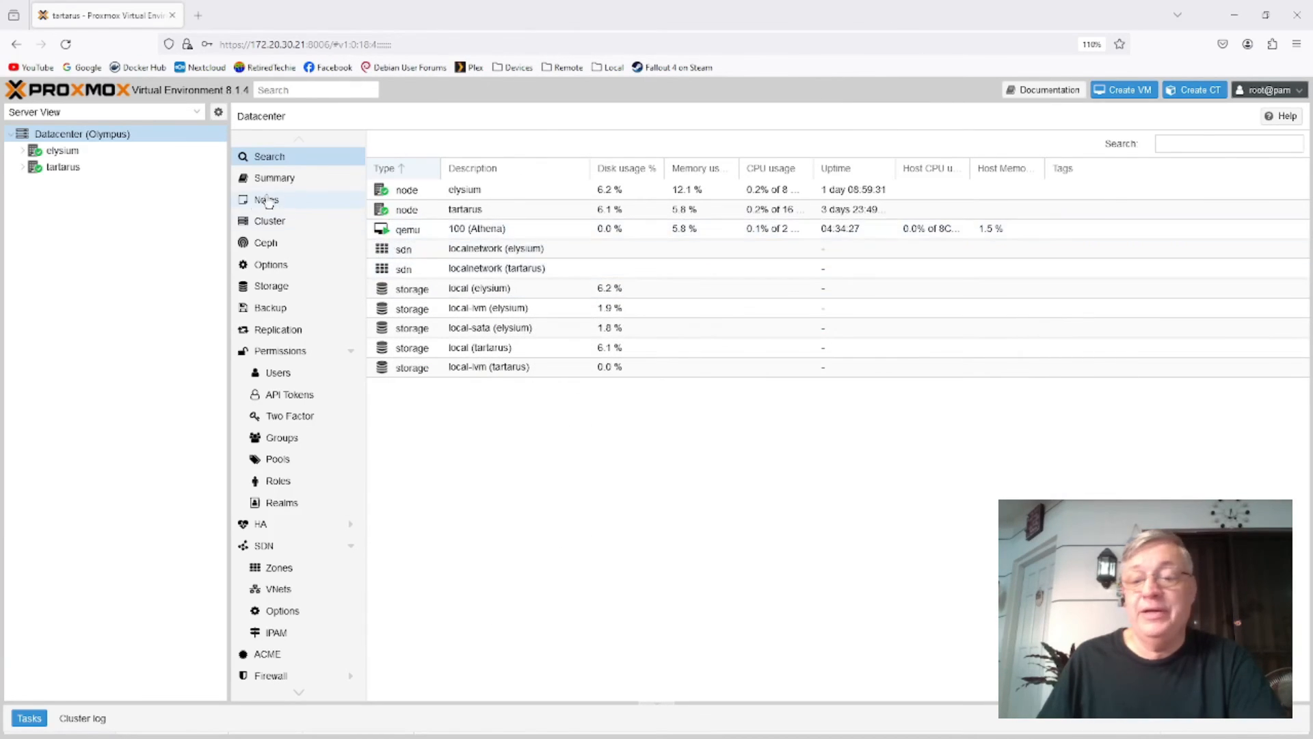
# Open the console of virtual machine 100 (Athena) on node elysium in Proxmox and log in as rt with the account password
pyautogui.click(19, 151)
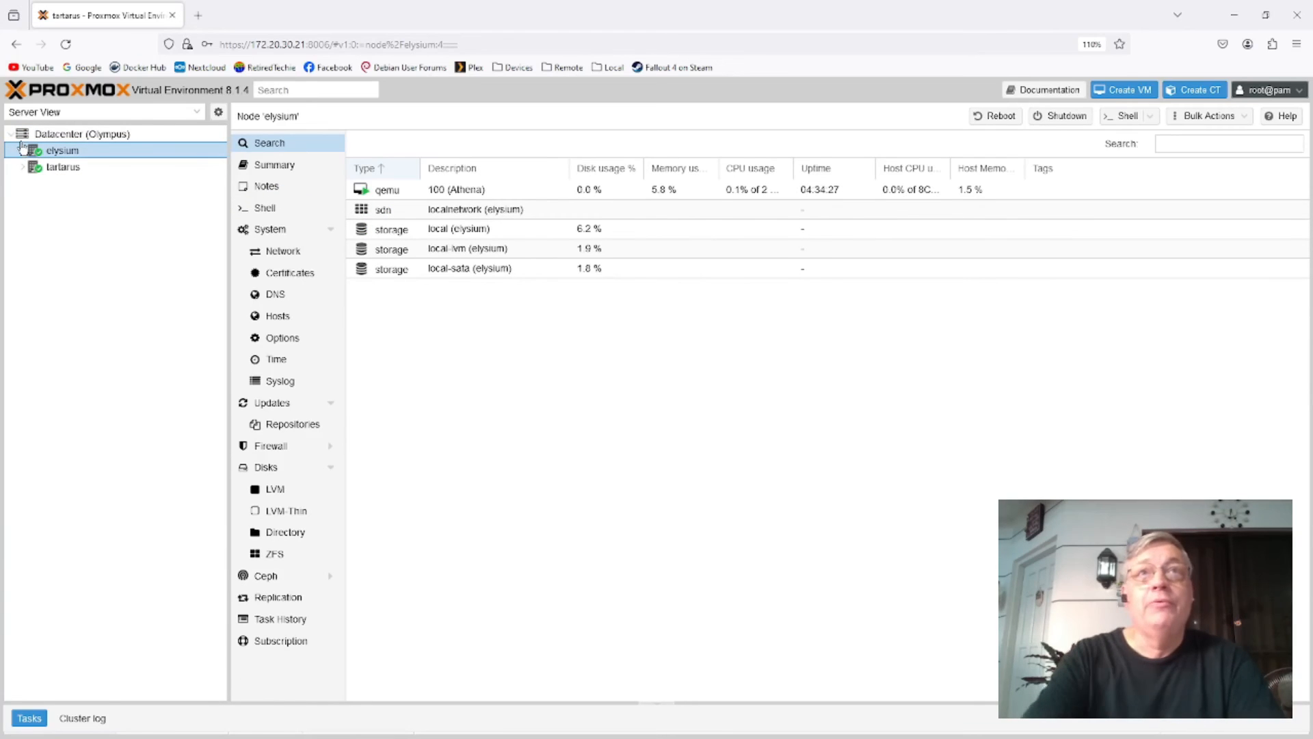
pyautogui.click(20, 150)
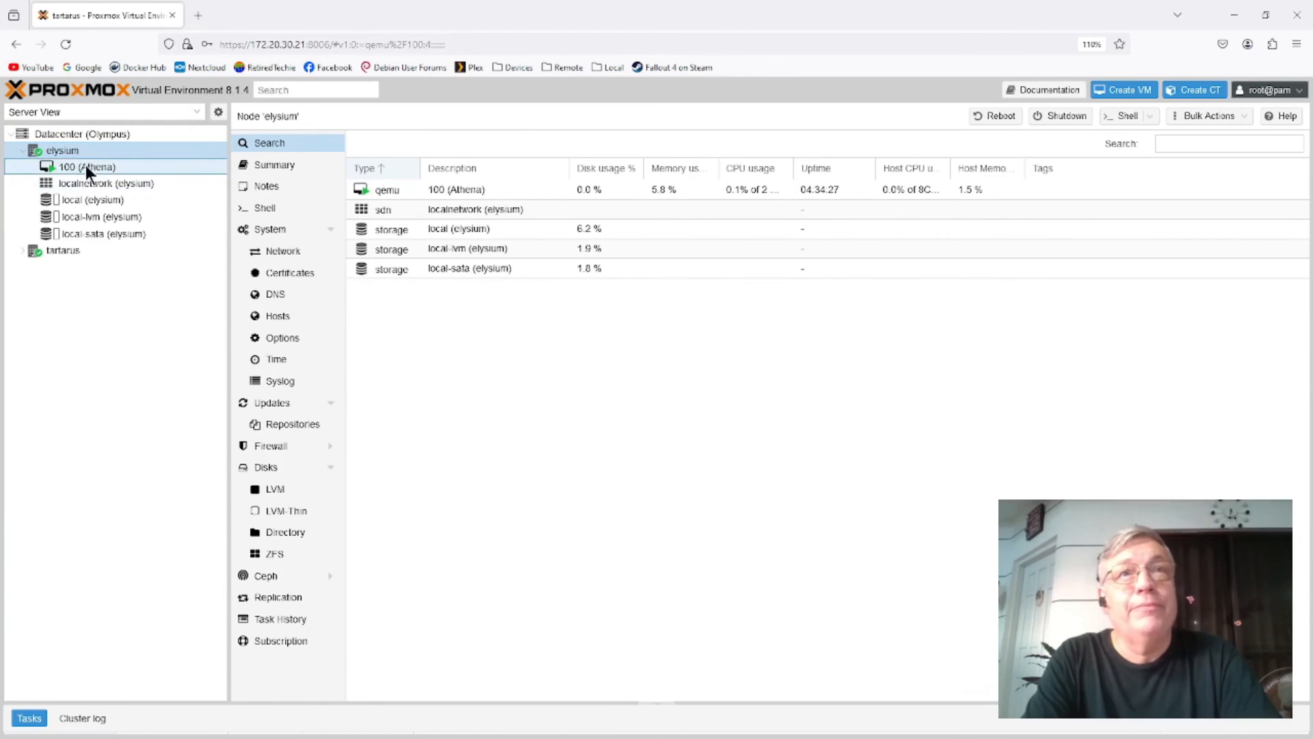
pyautogui.click(85, 166)
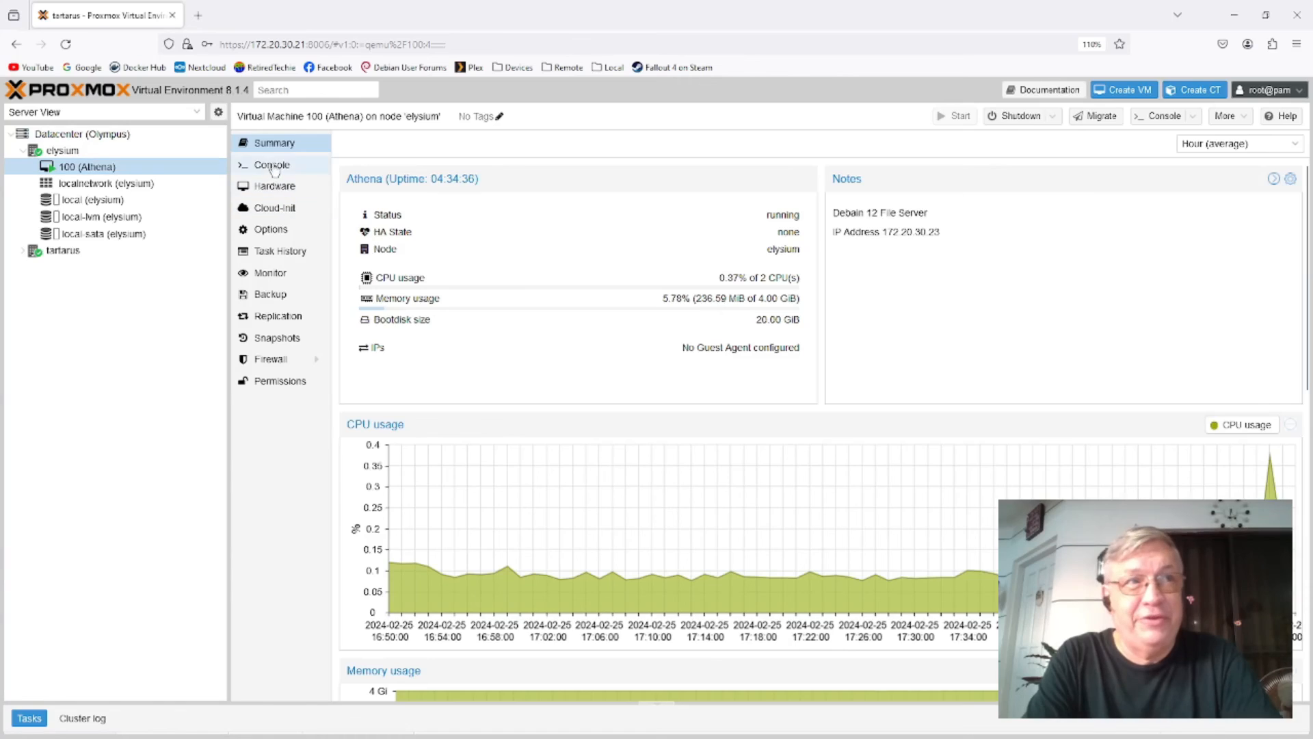
pyautogui.click(300, 165)
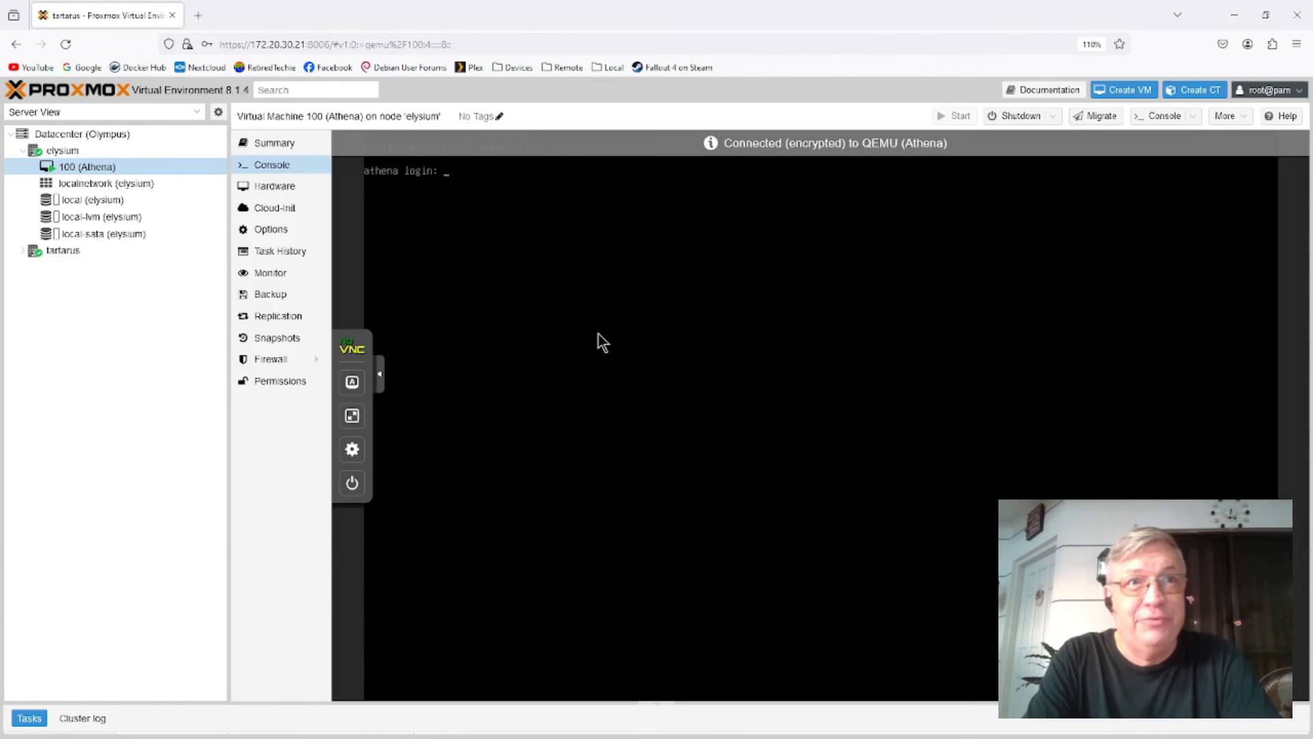
pyautogui.write('rt')
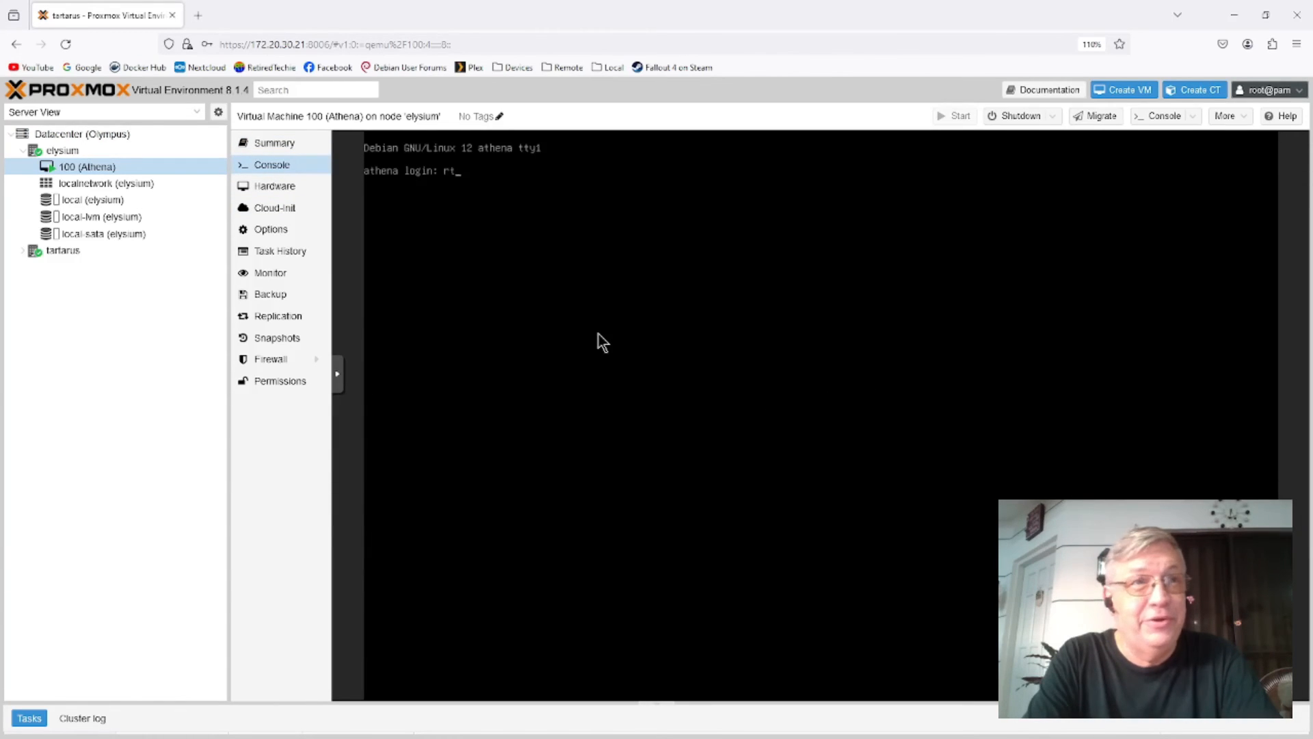
pyautogui.press('Return')
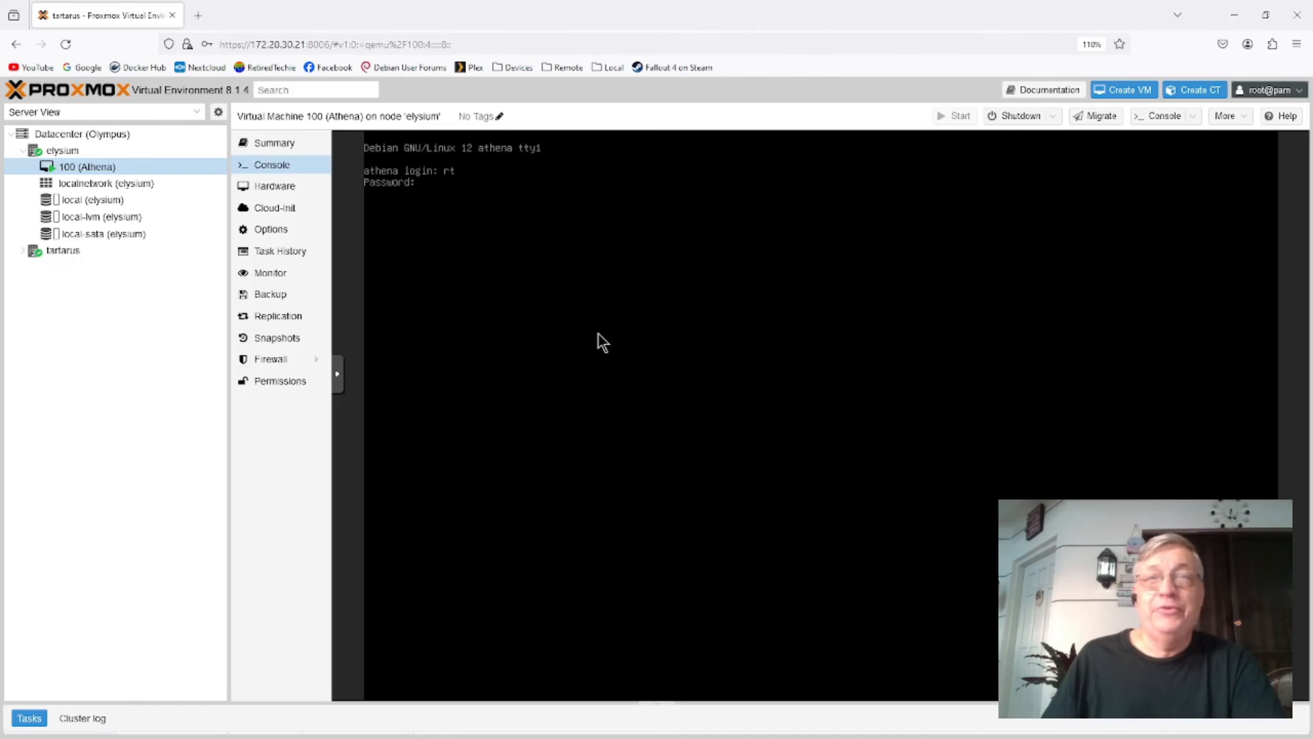
pyautogui.press('Return')
# Change to the /srv/shared directory in the Athena console and list its contents
pyautogui.write('cd')
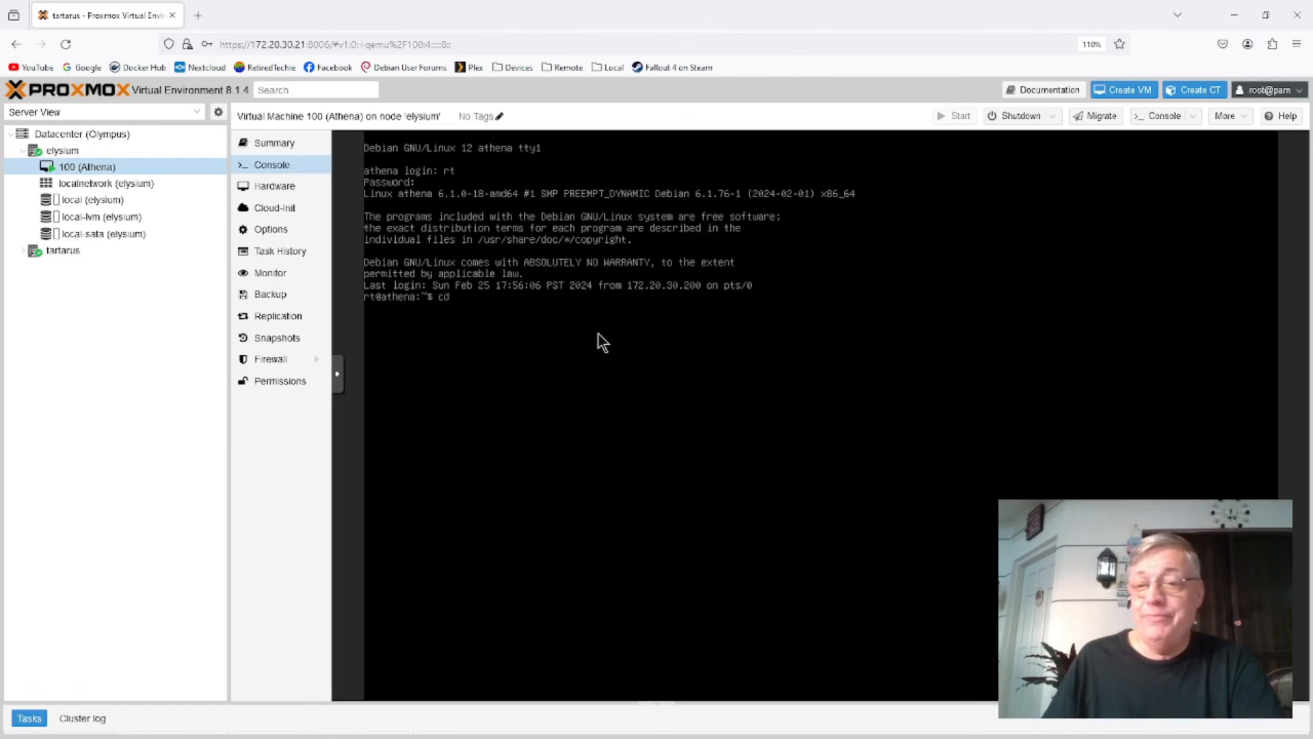
pyautogui.write(' /srv')
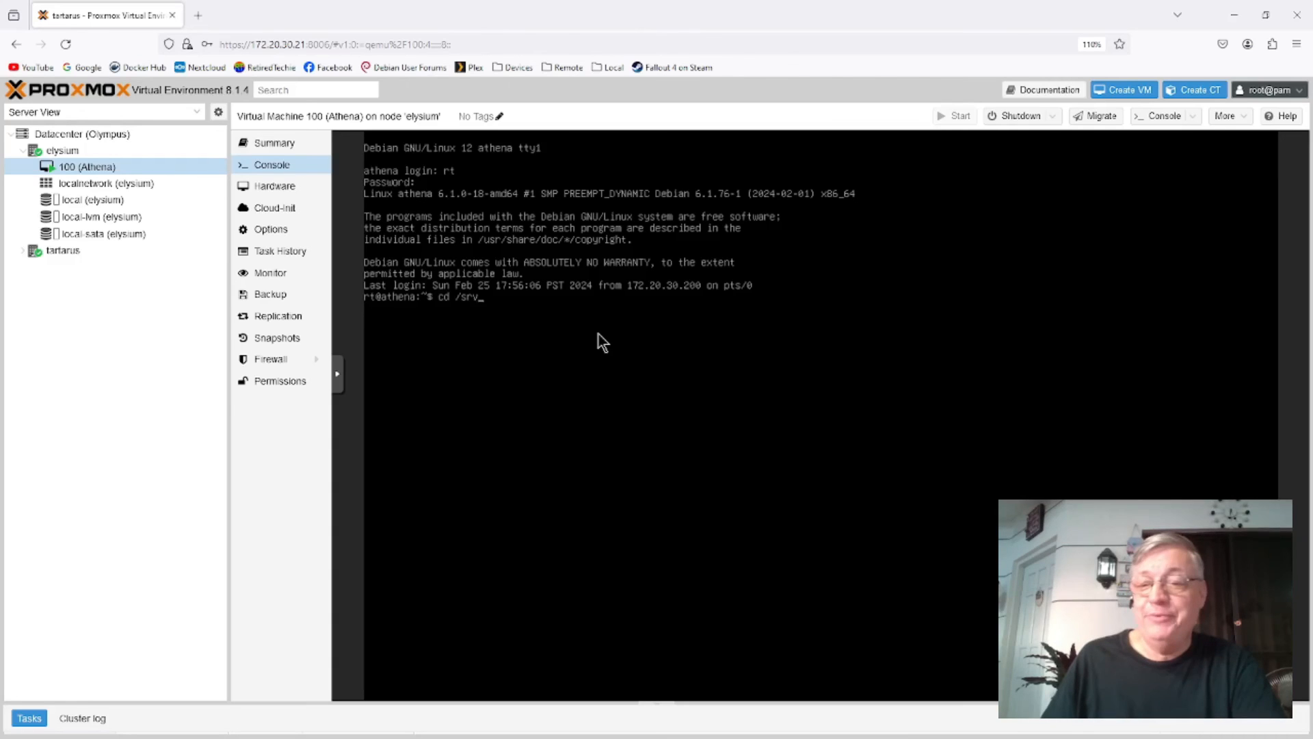
pyautogui.write('/shared')
pyautogui.press('Return')
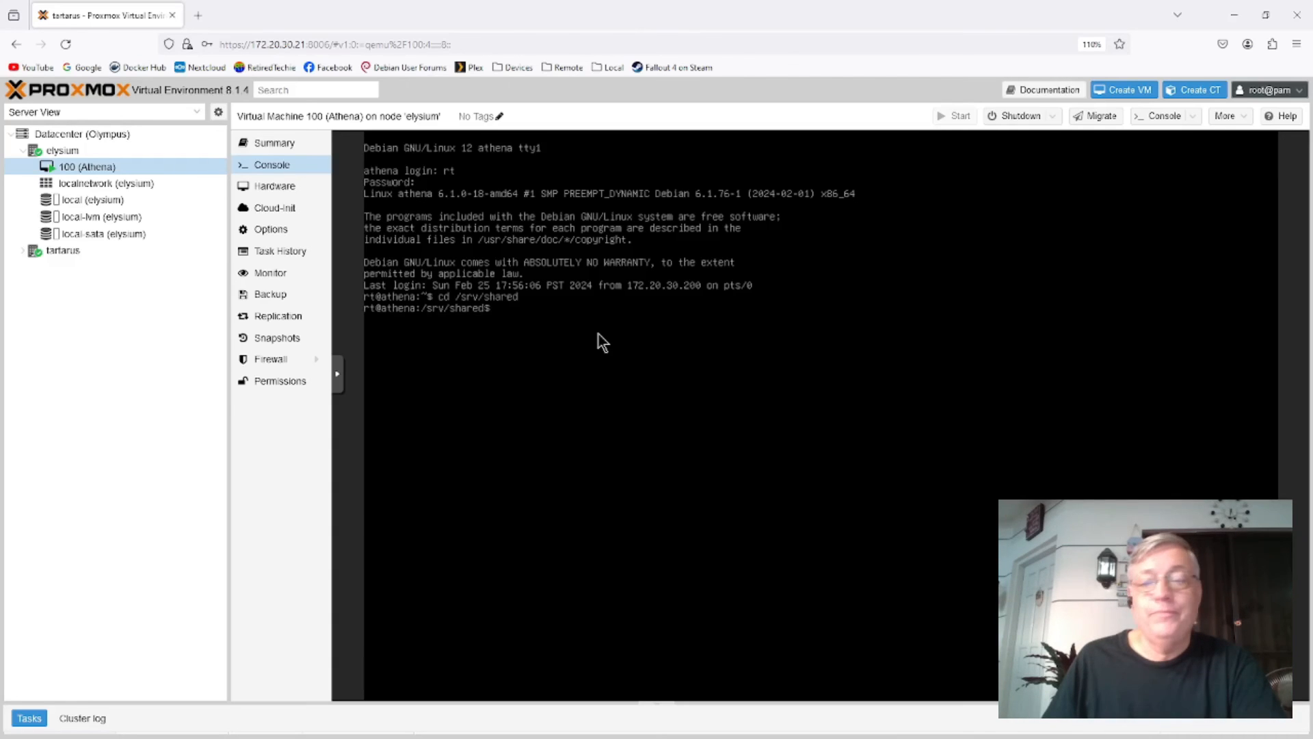
pyautogui.write('ls')
pyautogui.press('Return')
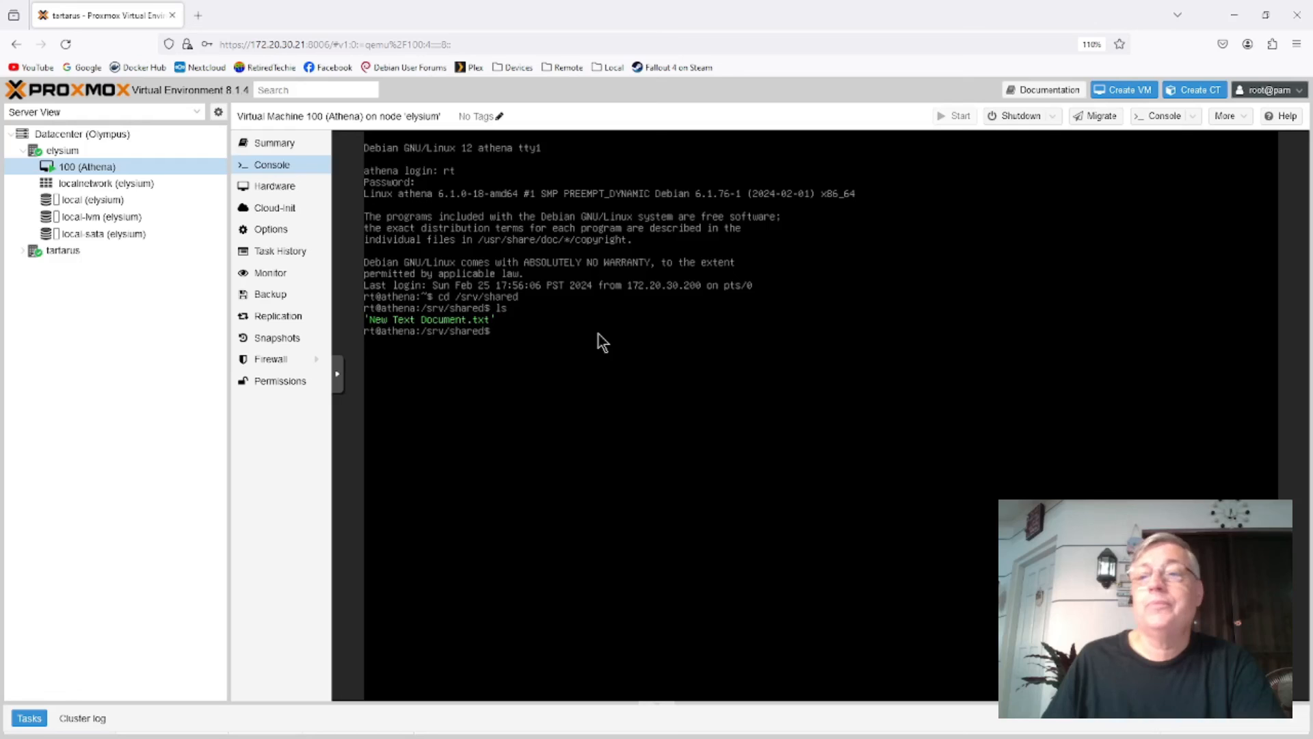
pyautogui.write('e')
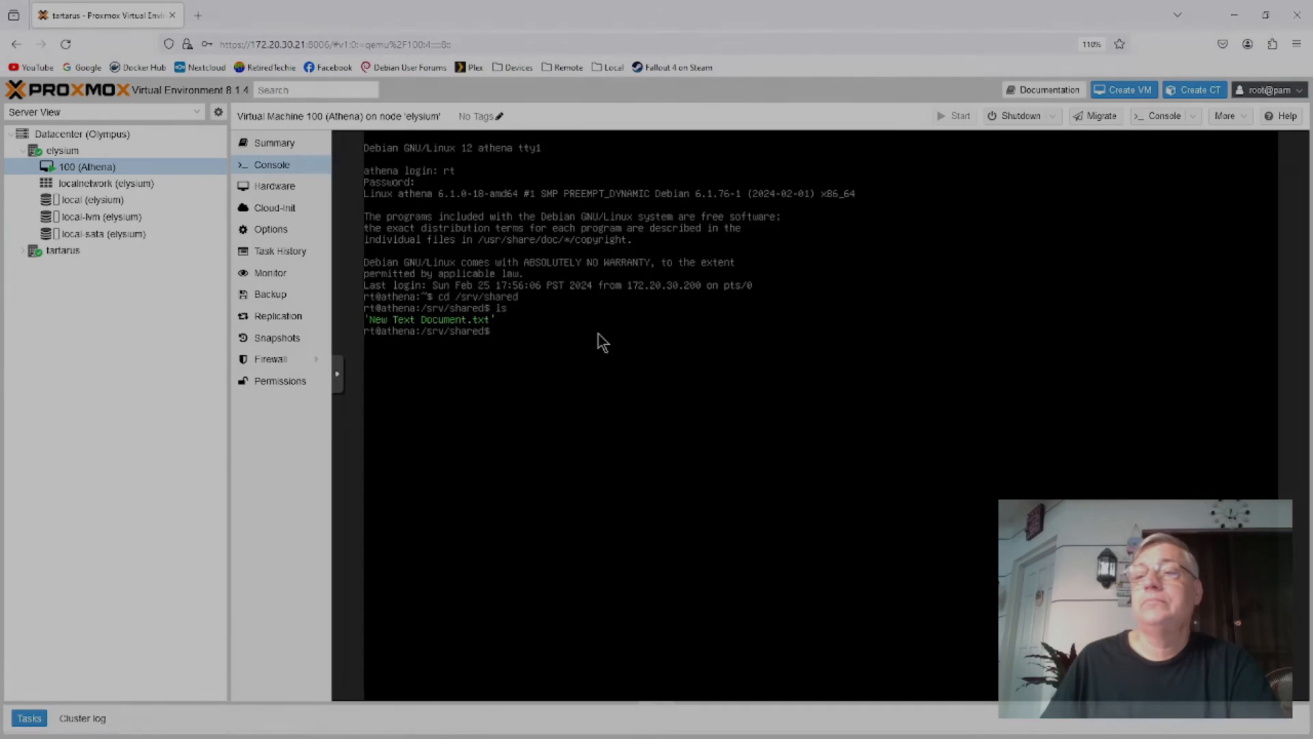